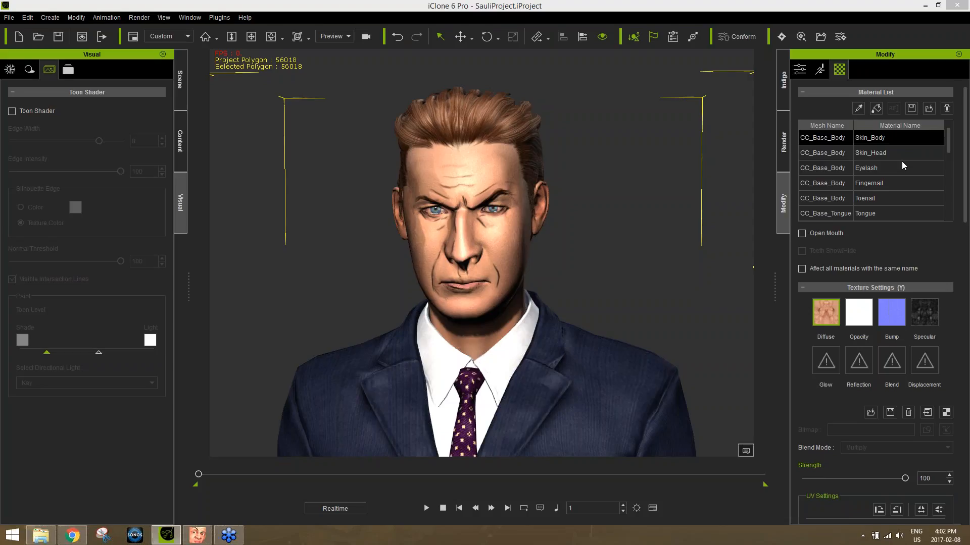
pyautogui.moveTo(421, 320); pyautogui.dragTo(343, 350)
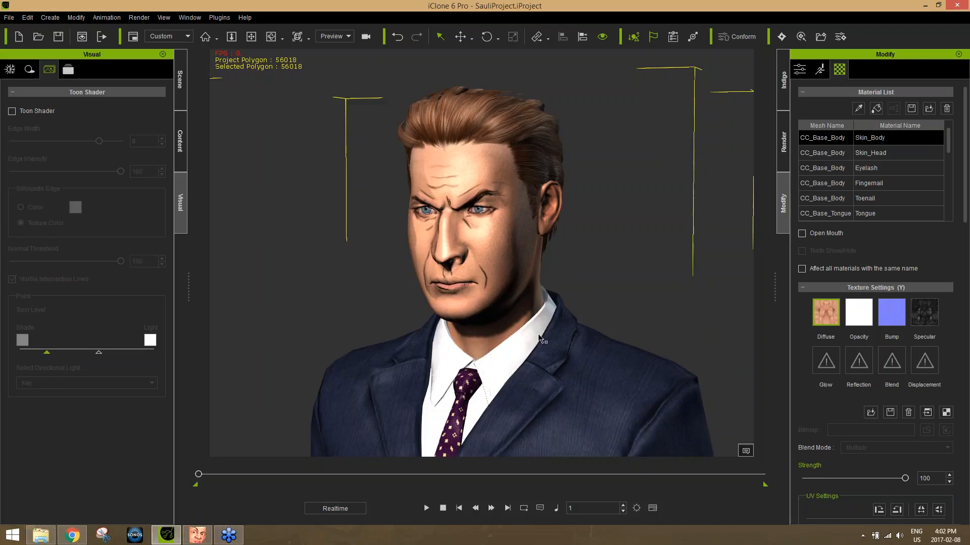
pyautogui.moveTo(506, 337); pyautogui.dragTo(570, 343)
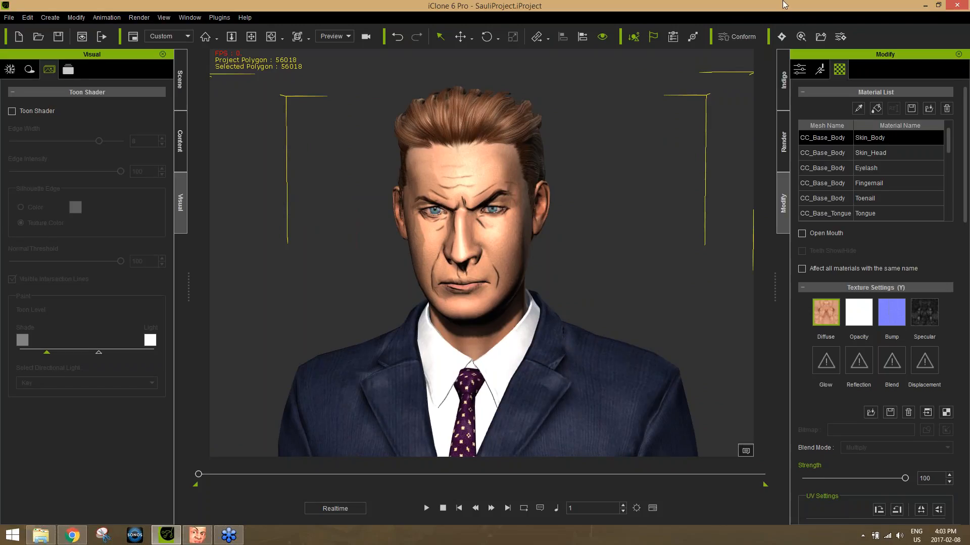
pyautogui.click(937, 5)
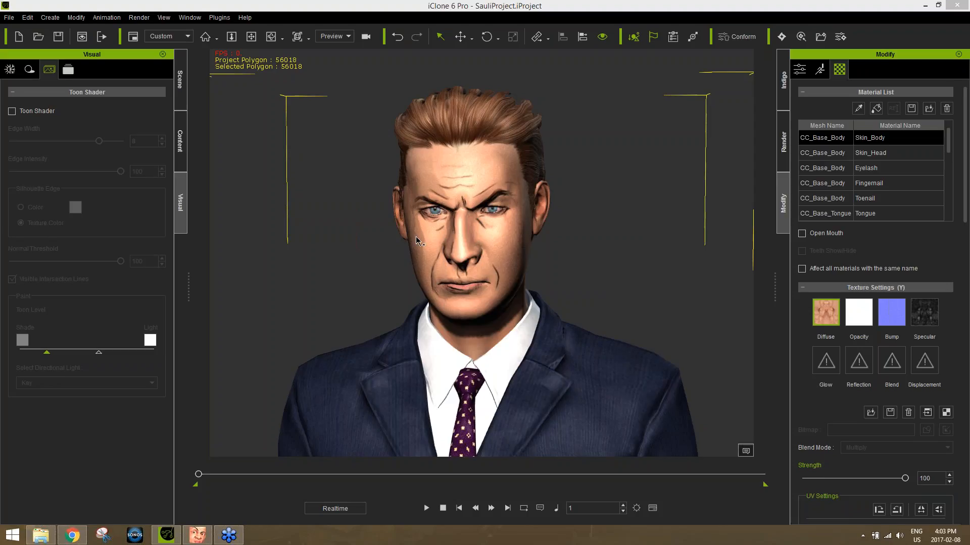
# Switch to CrazyTalk 8 and start creating a new 2D actor from an image file.
pyautogui.click(198, 534)
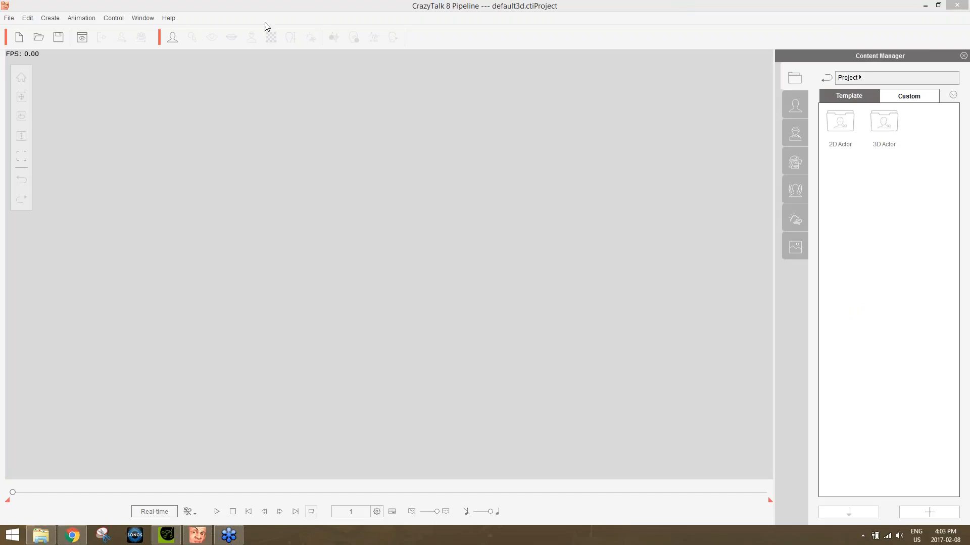
pyautogui.click(251, 10)
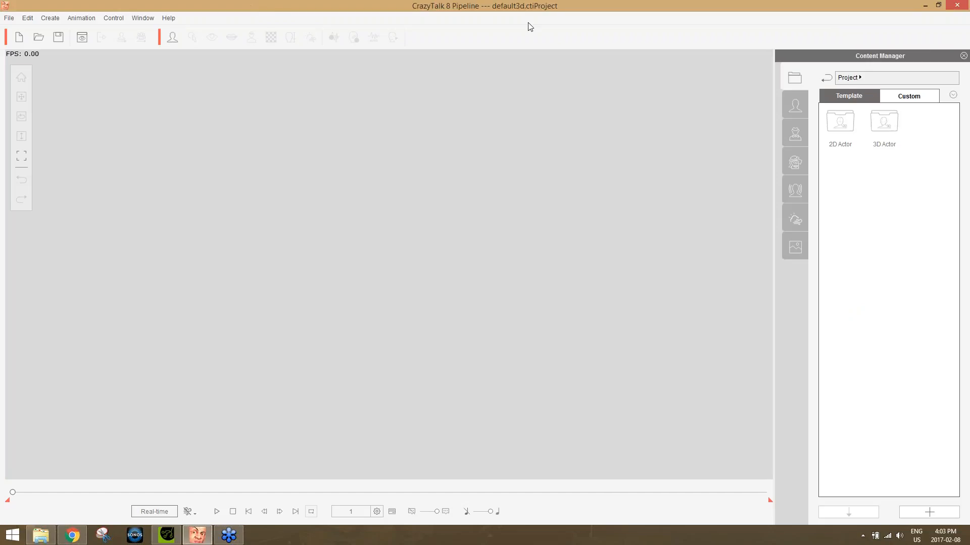
pyautogui.click(172, 39)
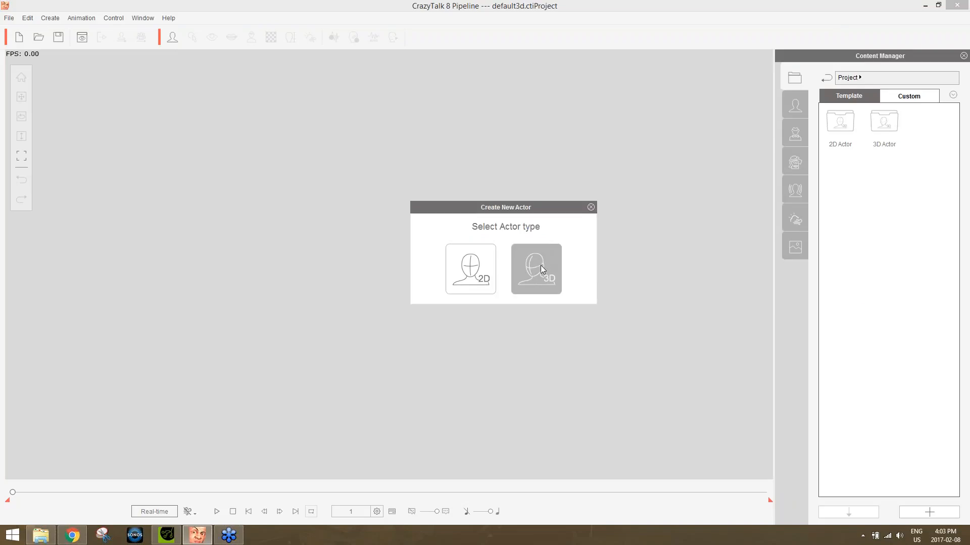
pyautogui.click(469, 266)
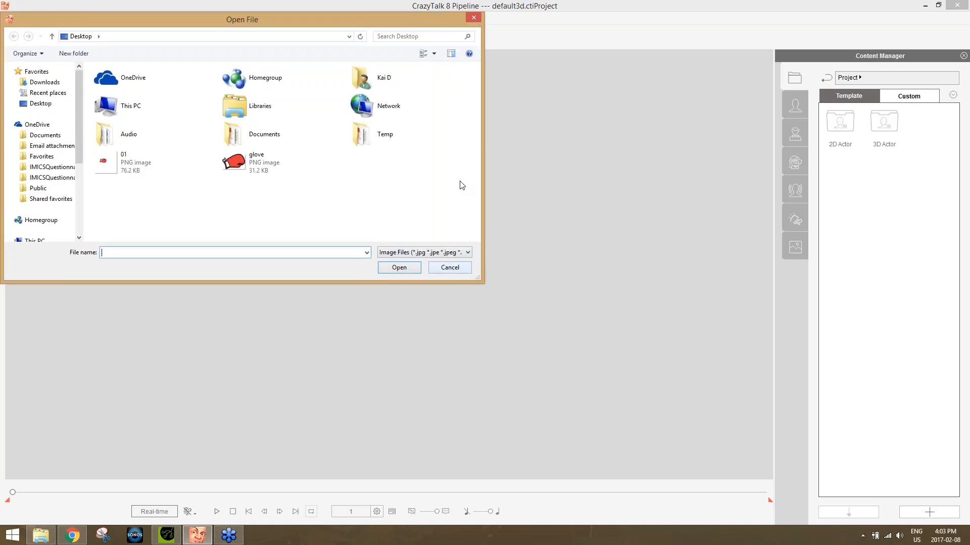
# Browse the Data (D:) drive to the Production Resources > Webinars > CT8 3D Head Creation folder.
pyautogui.scroll(-4, 80, 179)
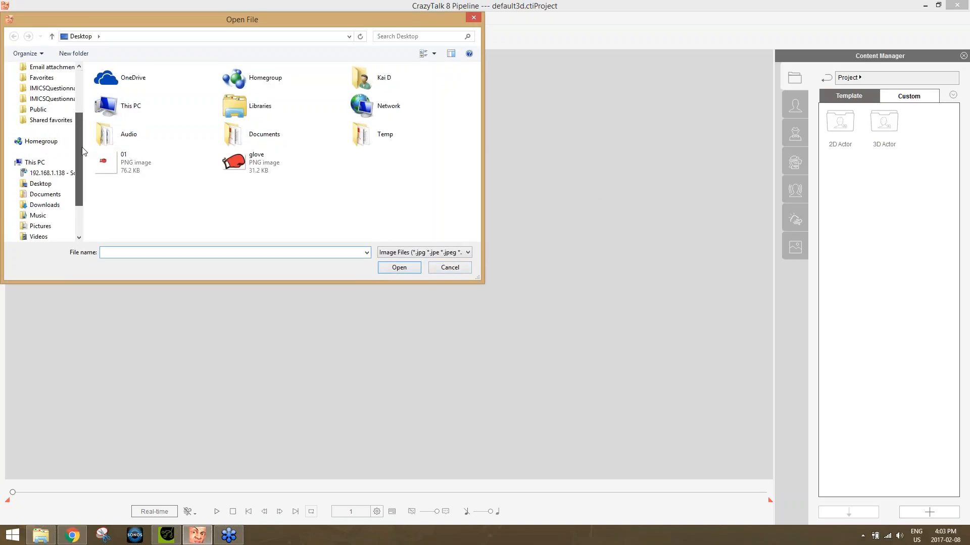
pyautogui.click(41, 205)
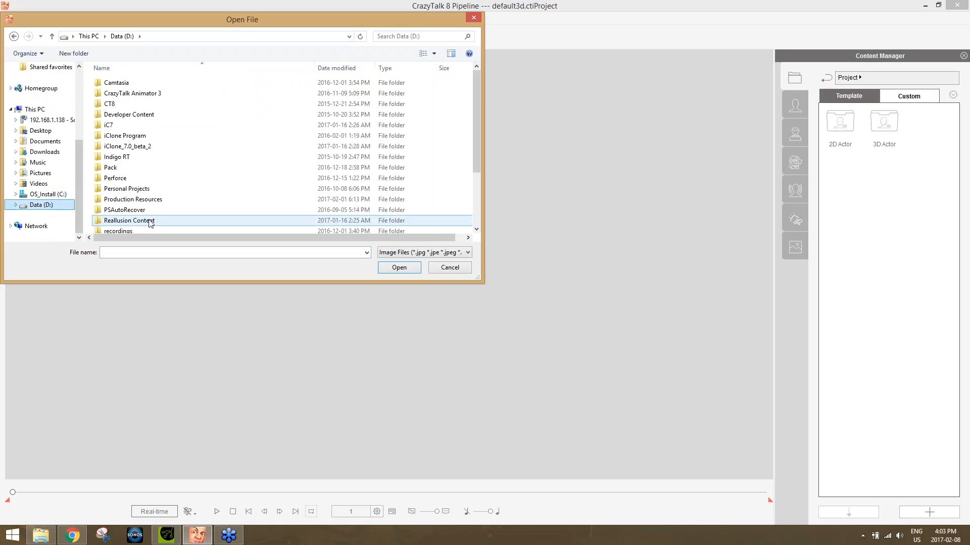
pyautogui.doubleClick(152, 201)
pyautogui.click(156, 190)
pyautogui.scroll(-2, 173, 194)
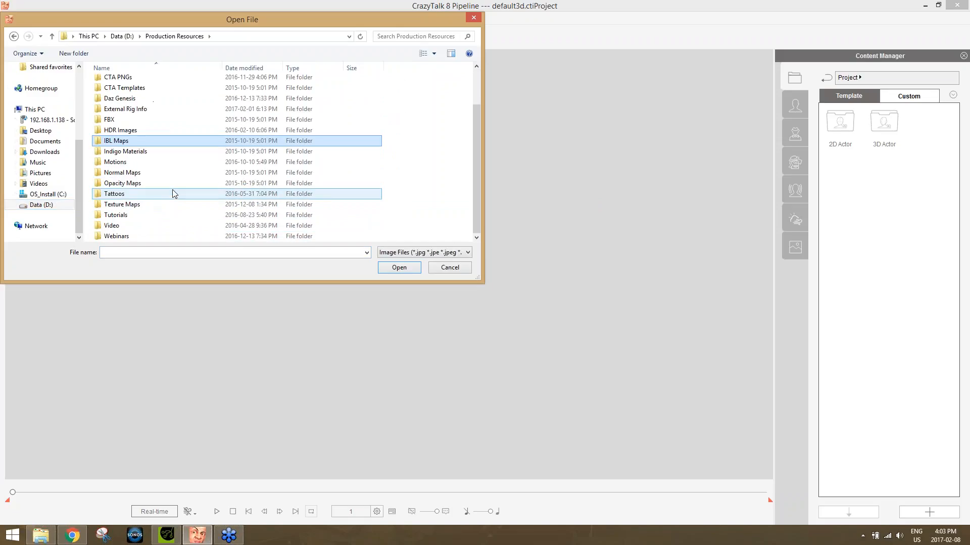
pyautogui.doubleClick(128, 236)
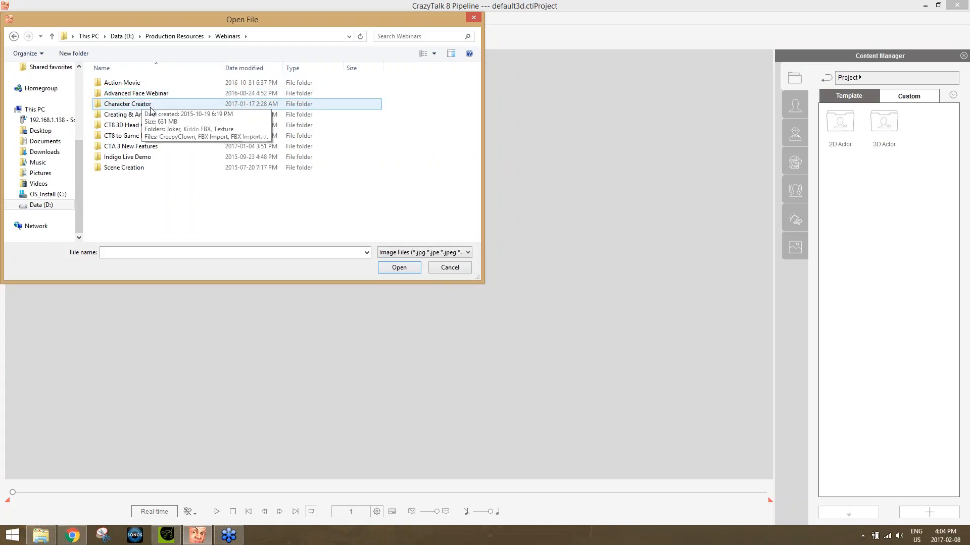
pyautogui.doubleClick(135, 125)
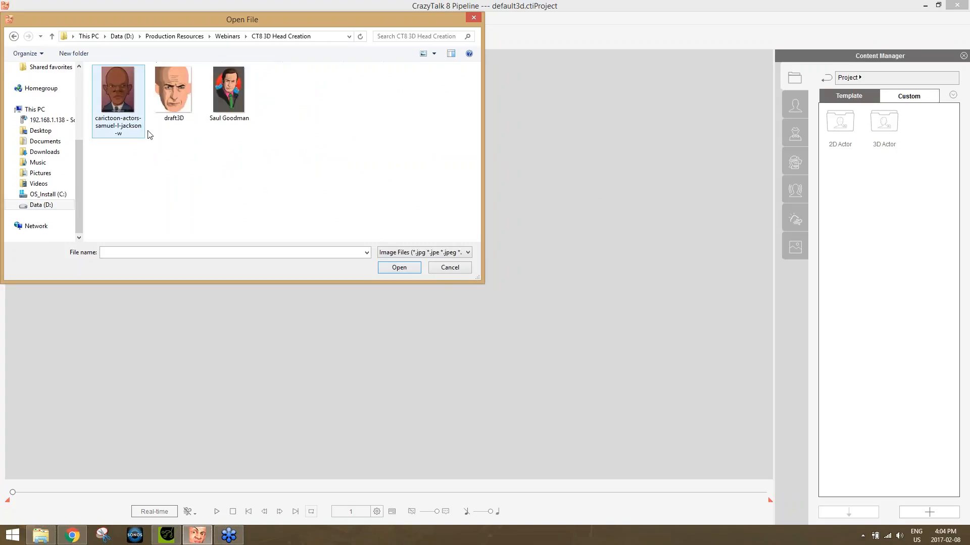
# Preview the Saul Goodman image at full size and load it as the actor's source image without any image processing.
pyautogui.click(223, 86)
pyautogui.rightClick(223, 86)
pyautogui.click(262, 150)
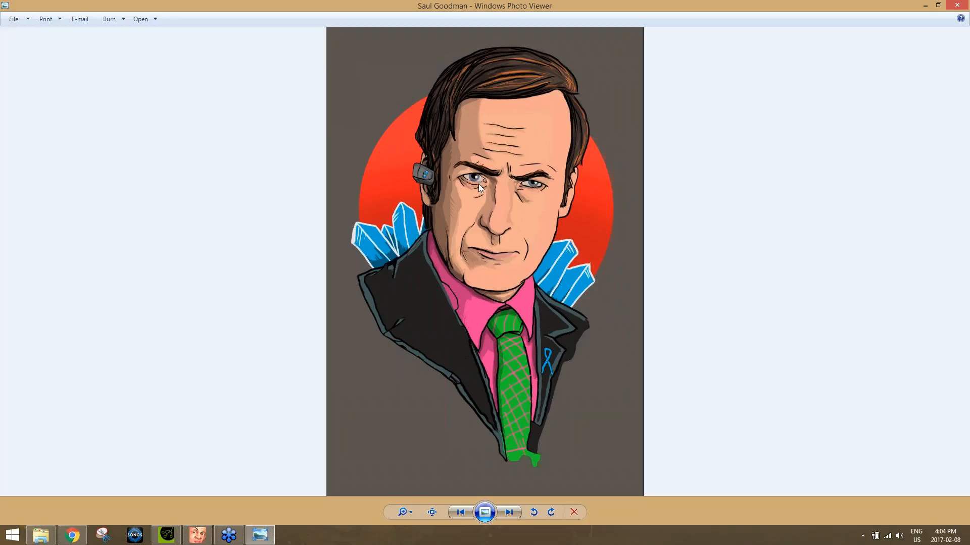
pyautogui.click(957, 5)
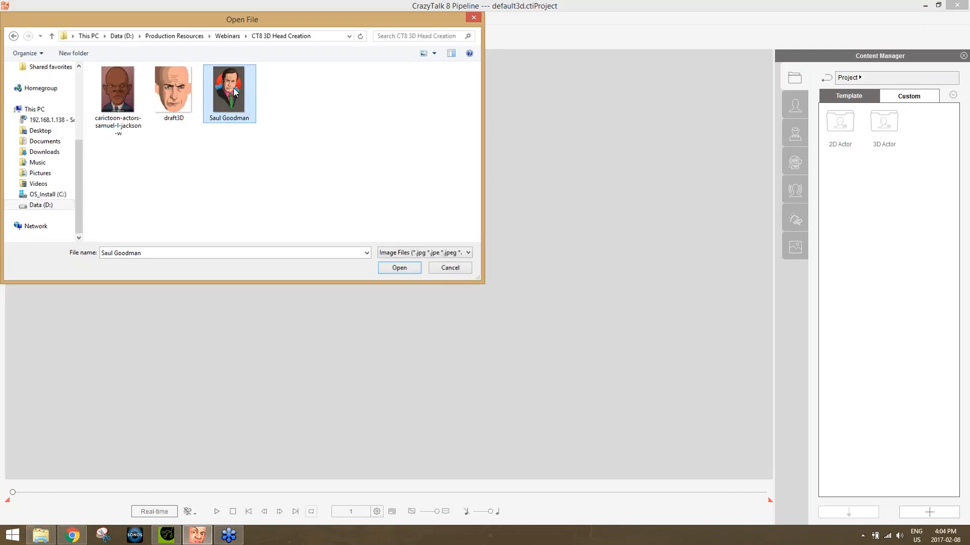
pyautogui.doubleClick(234, 91)
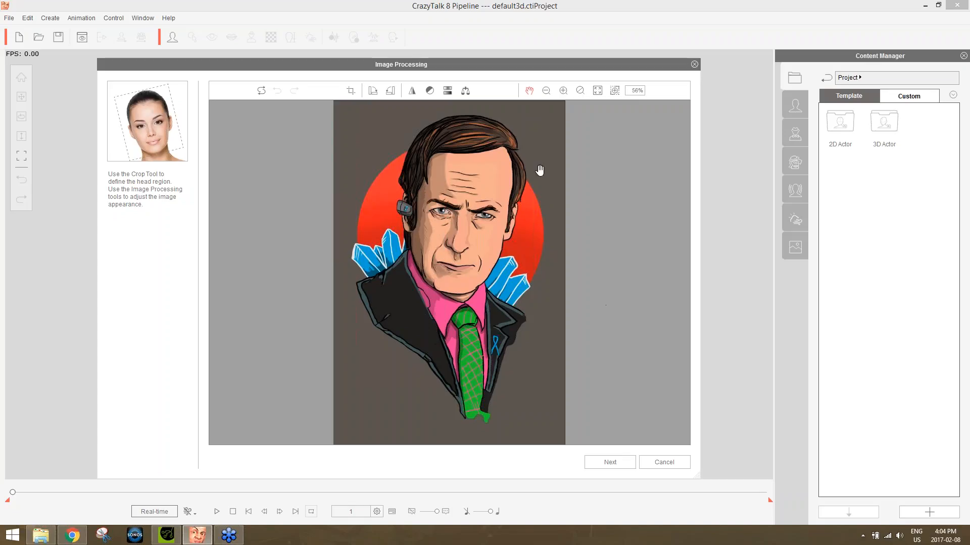
pyautogui.click(611, 462)
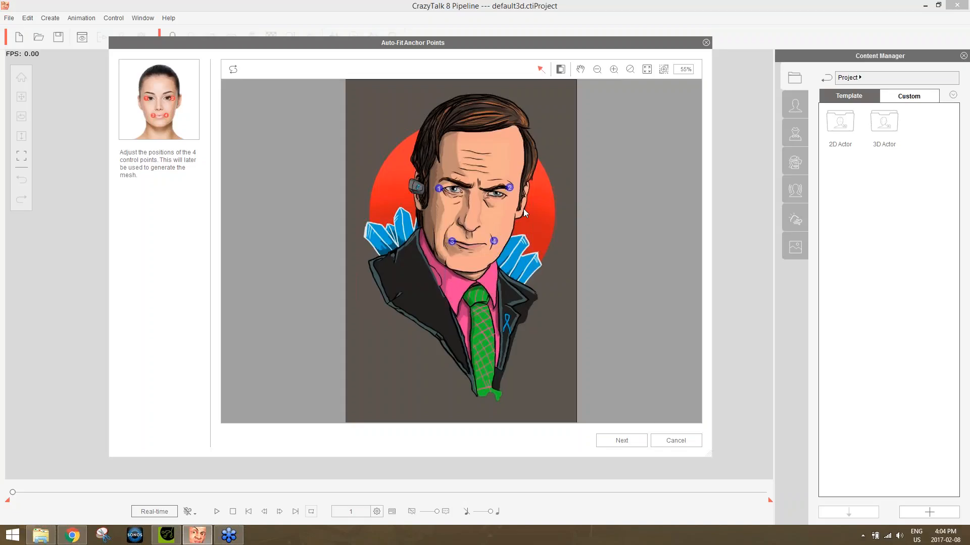
# Place the four auto-fit anchor points on the outer eye corners and the mouth corners, and continue to face fitting.
pyautogui.scroll(2, 550, 233)
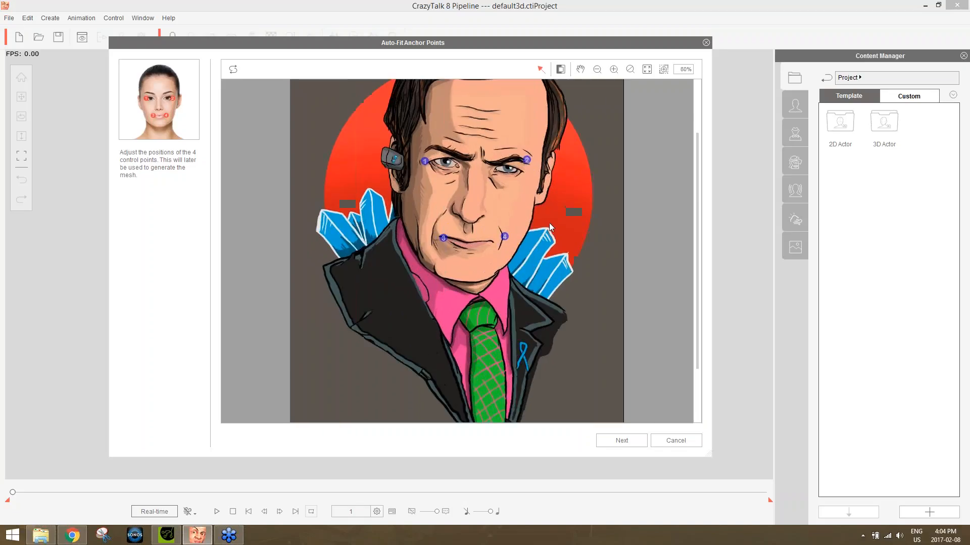
pyautogui.scroll(3, 549, 222)
pyautogui.scroll(-3, 550, 223)
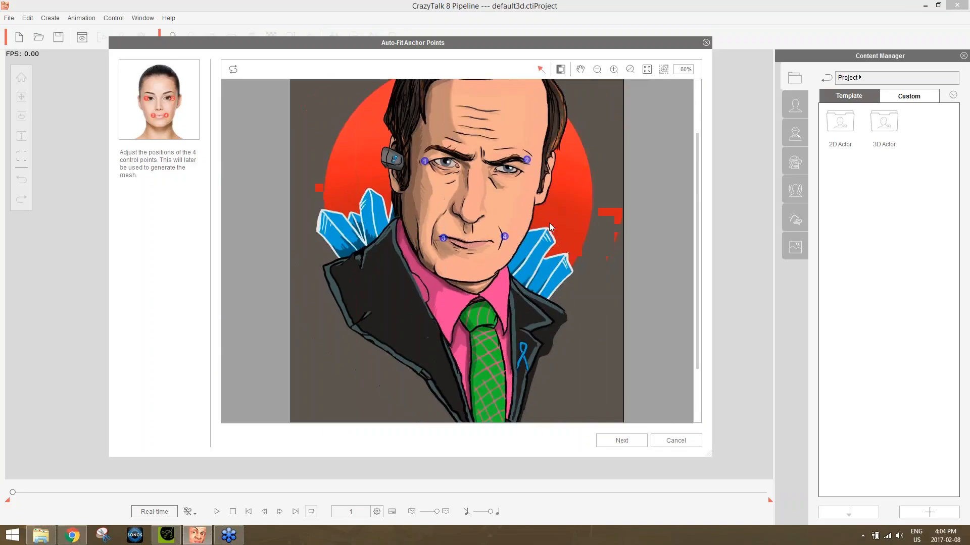
pyautogui.scroll(1, 549, 222)
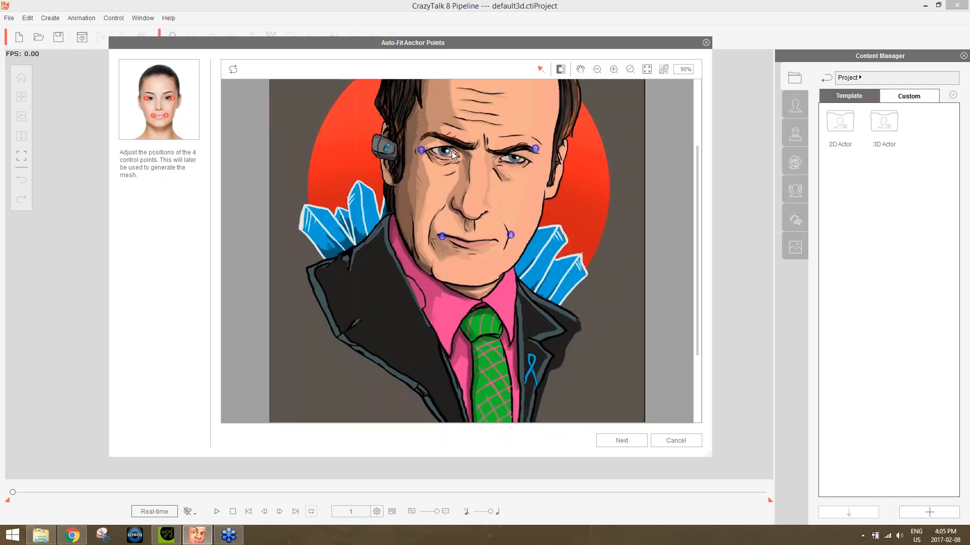
pyautogui.moveTo(421, 150); pyautogui.dragTo(428, 150)
pyautogui.moveTo(534, 149); pyautogui.dragTo(529, 160)
pyautogui.moveTo(441, 237); pyautogui.dragTo(438, 235)
pyautogui.moveTo(510, 235); pyautogui.dragTo(497, 242)
pyautogui.click(630, 437)
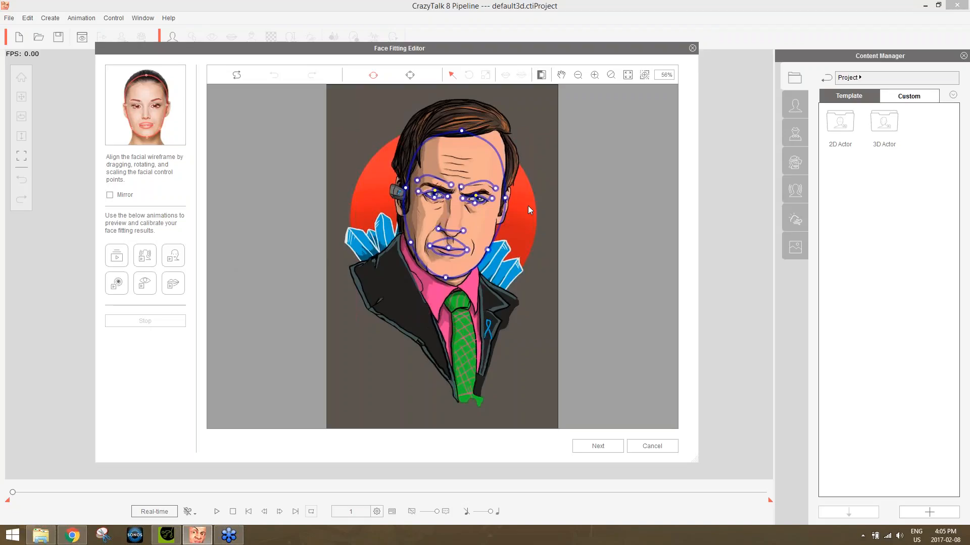
# Fit the face outline by raising its top point into the hair and aligning the two side points beside the ears.
pyautogui.scroll(2, 530, 210)
pyautogui.scroll(3, 530, 210)
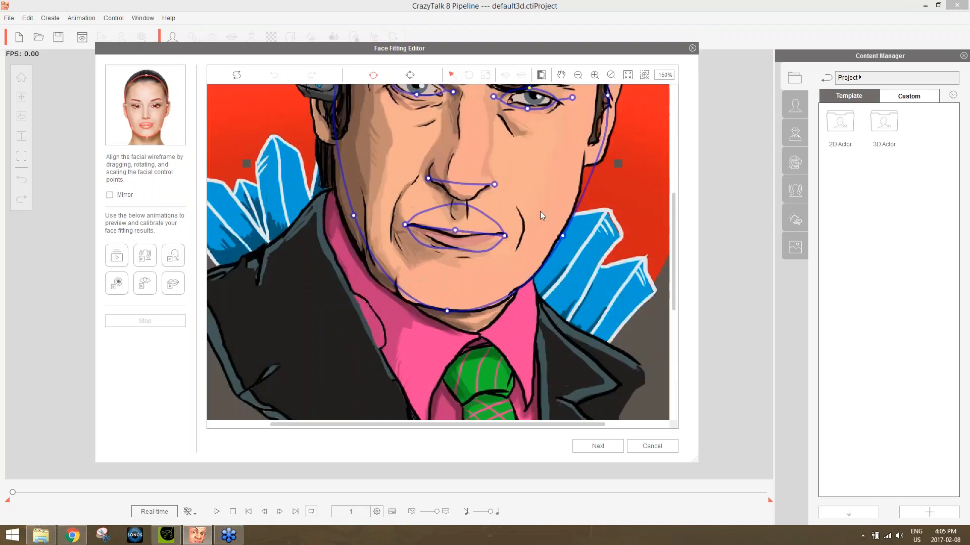
pyautogui.scroll(-2, 544, 202)
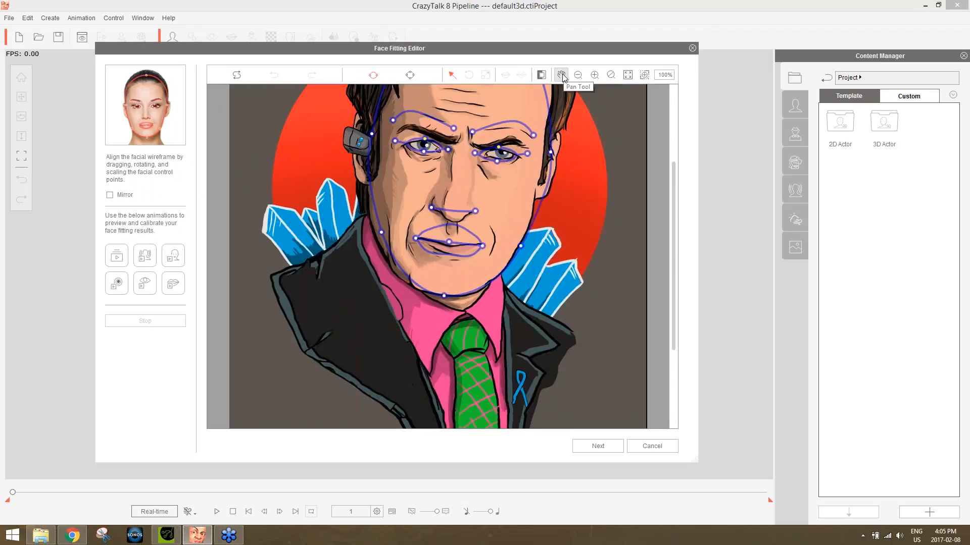
pyautogui.click(563, 77)
pyautogui.moveTo(584, 134); pyautogui.dragTo(586, 230)
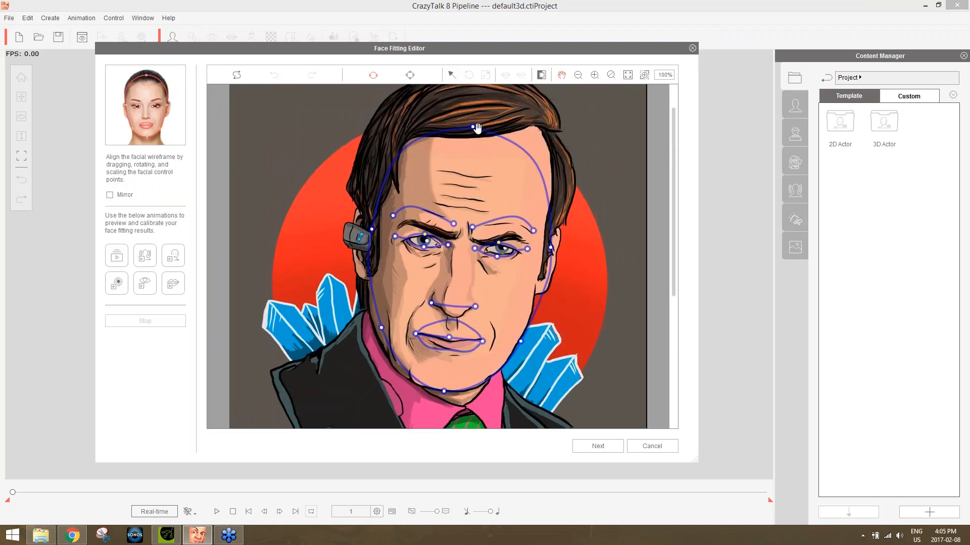
pyautogui.click(451, 75)
pyautogui.moveTo(672, 179); pyautogui.dragTo(673, 175)
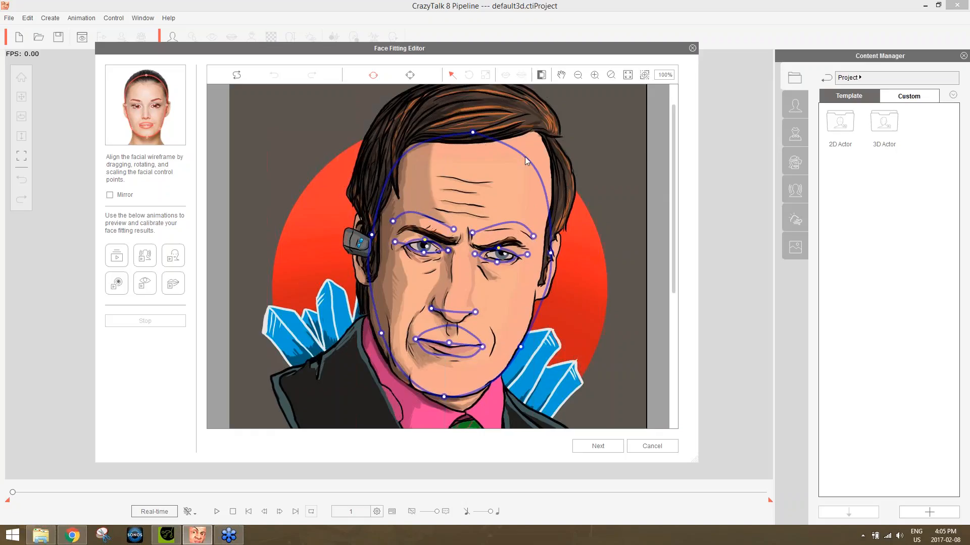
pyautogui.moveTo(473, 133); pyautogui.dragTo(488, 79)
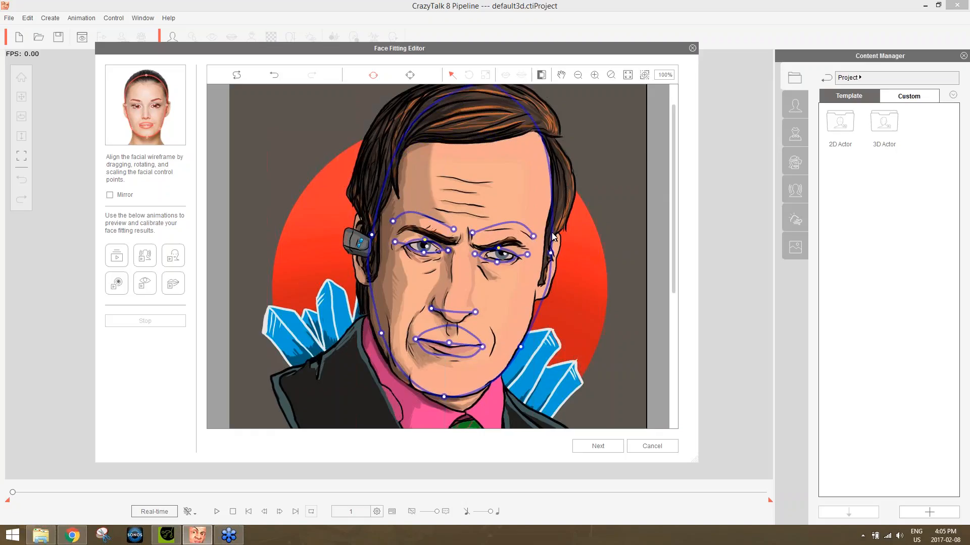
pyautogui.moveTo(552, 254); pyautogui.dragTo(553, 229)
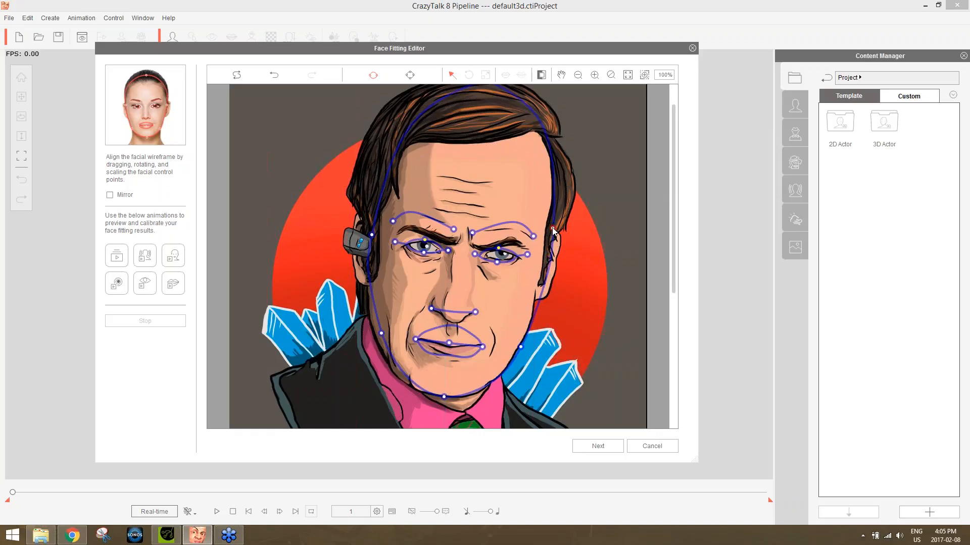
pyautogui.moveTo(372, 238); pyautogui.dragTo(375, 237)
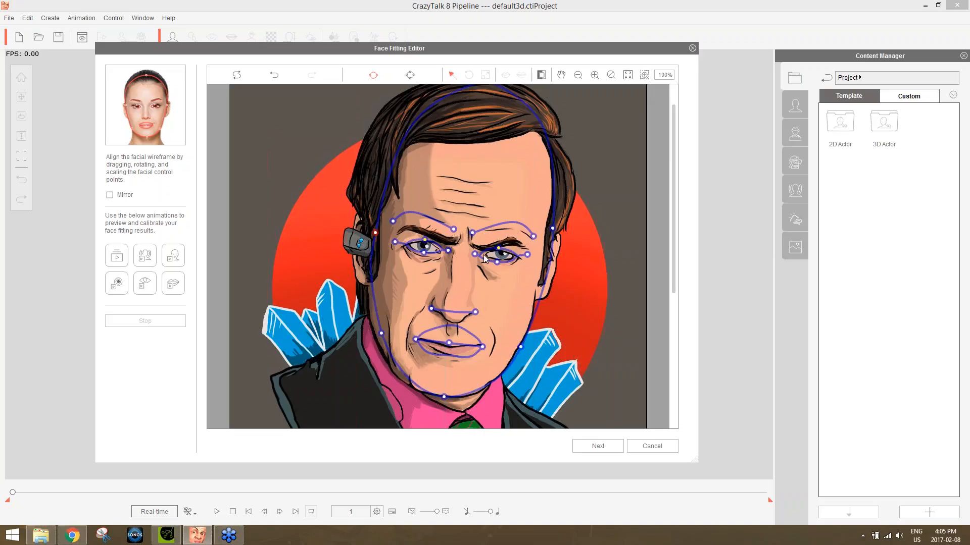
# Lower both eyebrow curves onto the drawn eyebrows and align their inner and outer end points with the brow ends.
pyautogui.moveTo(502, 225); pyautogui.dragTo(505, 246)
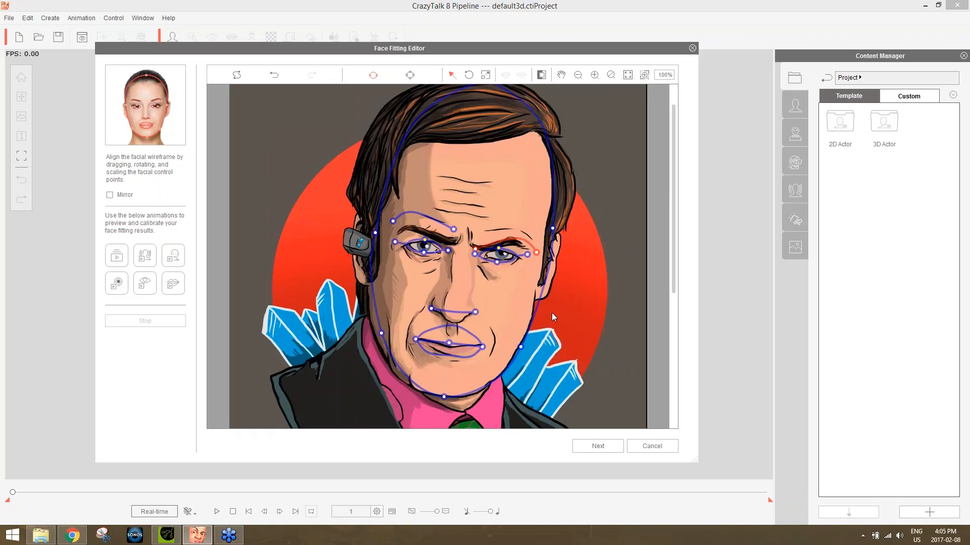
pyautogui.scroll(4, 551, 313)
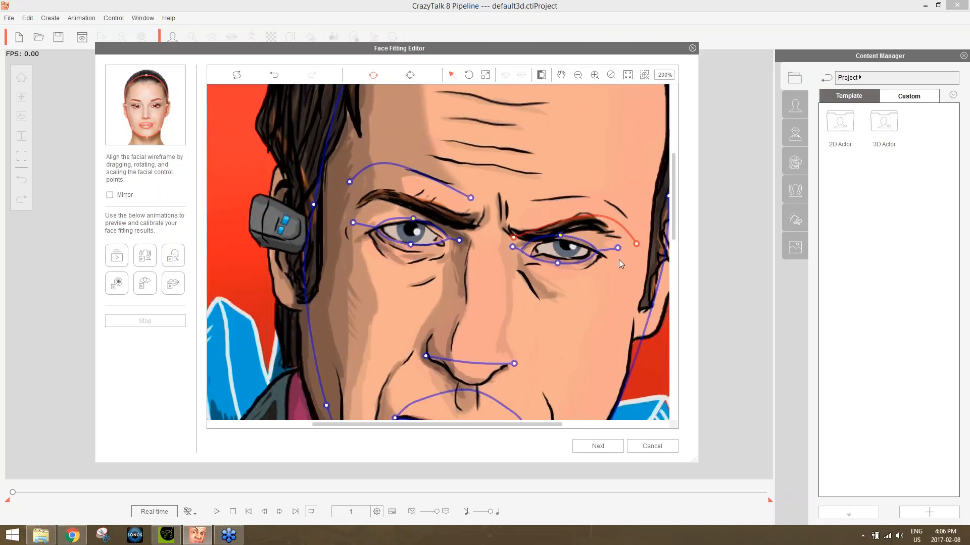
pyautogui.click(645, 271)
pyautogui.moveTo(636, 245); pyautogui.dragTo(612, 242)
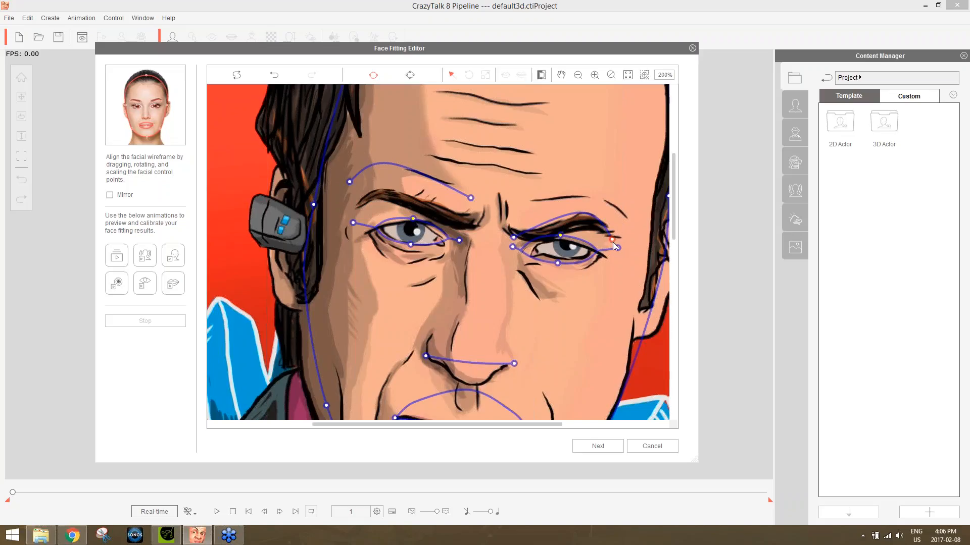
pyautogui.moveTo(512, 237); pyautogui.dragTo(522, 233)
pyautogui.moveTo(462, 196); pyautogui.dragTo(460, 223)
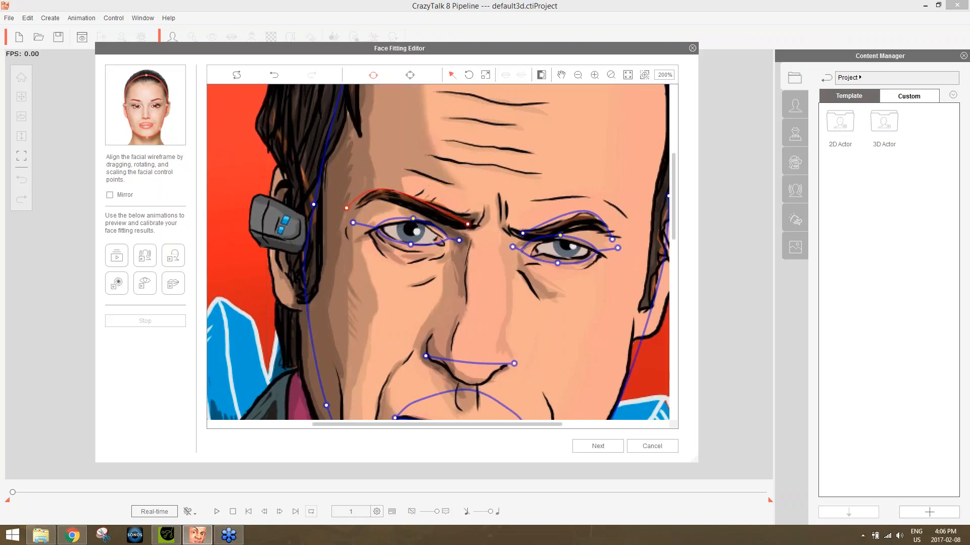
pyautogui.moveTo(347, 208); pyautogui.dragTo(356, 209)
pyautogui.click(357, 214)
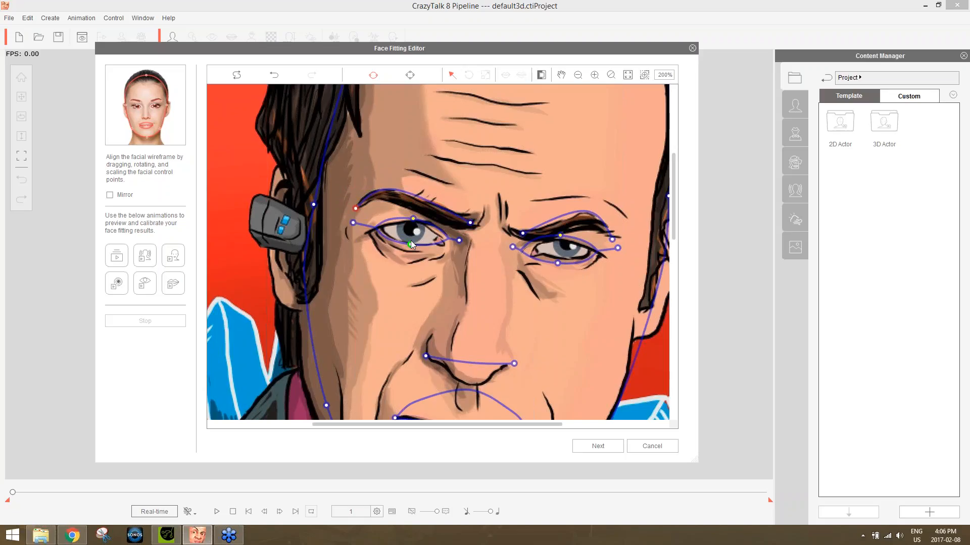
# Adjust the eyelid and corner control points so both eye wireframes match the drawn eyes.
pyautogui.moveTo(413, 218); pyautogui.dragTo(415, 223)
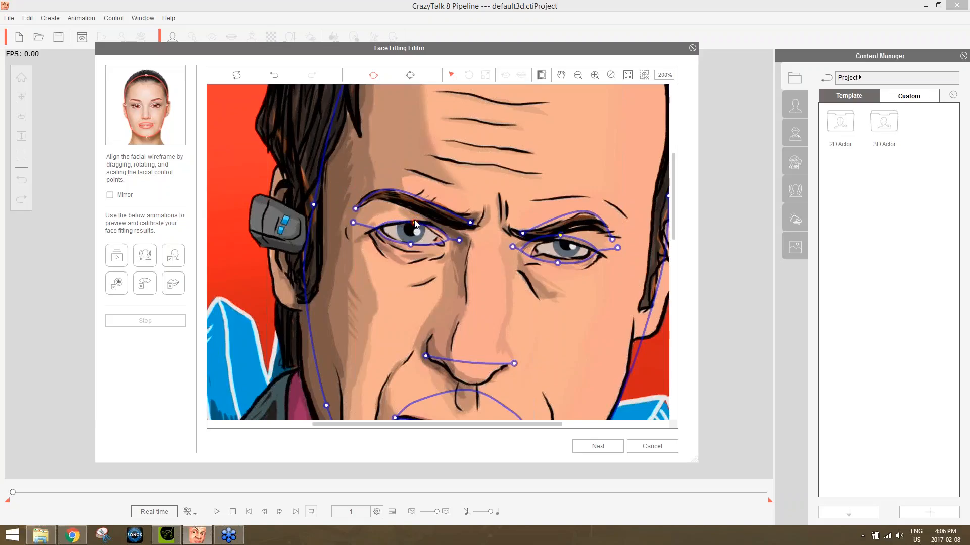
pyautogui.click(458, 241)
pyautogui.click(564, 237)
pyautogui.moveTo(565, 237); pyautogui.dragTo(566, 259)
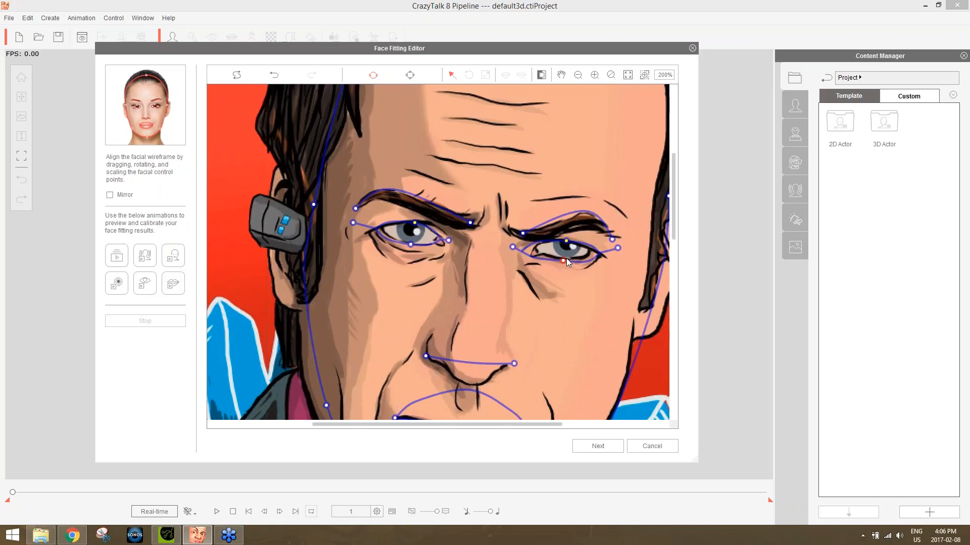
pyautogui.moveTo(618, 248); pyautogui.dragTo(613, 247)
pyautogui.moveTo(512, 247); pyautogui.dragTo(522, 247)
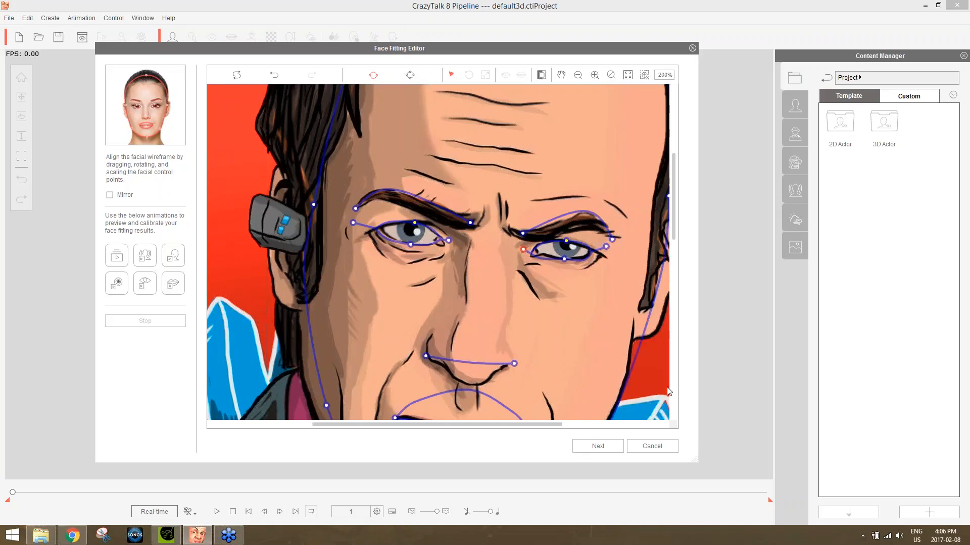
# Align the nose line's end points with the nostrils and fit the mouth line's centre and corner points to the drawn lip line.
pyautogui.scroll(-5, 673, 229)
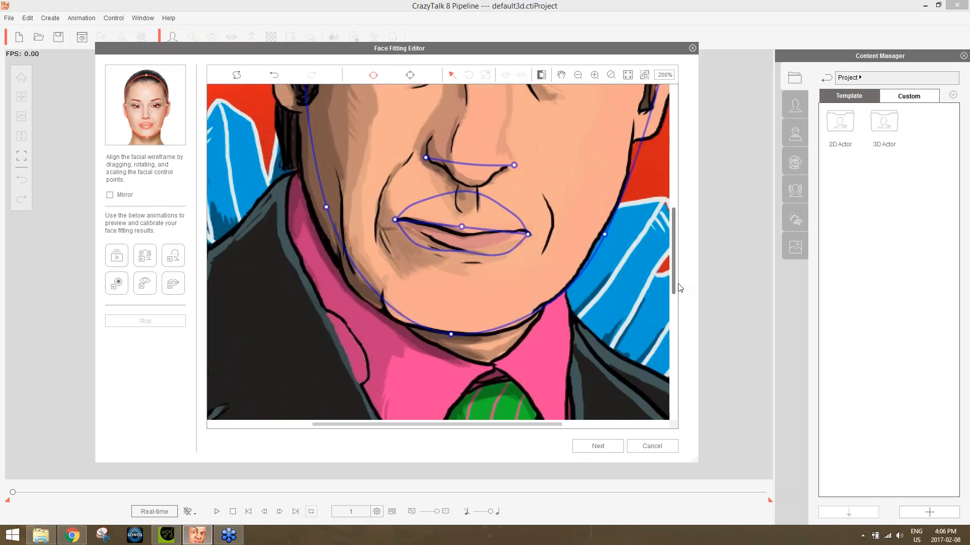
pyautogui.moveTo(424, 183); pyautogui.dragTo(423, 172)
pyautogui.click(514, 189)
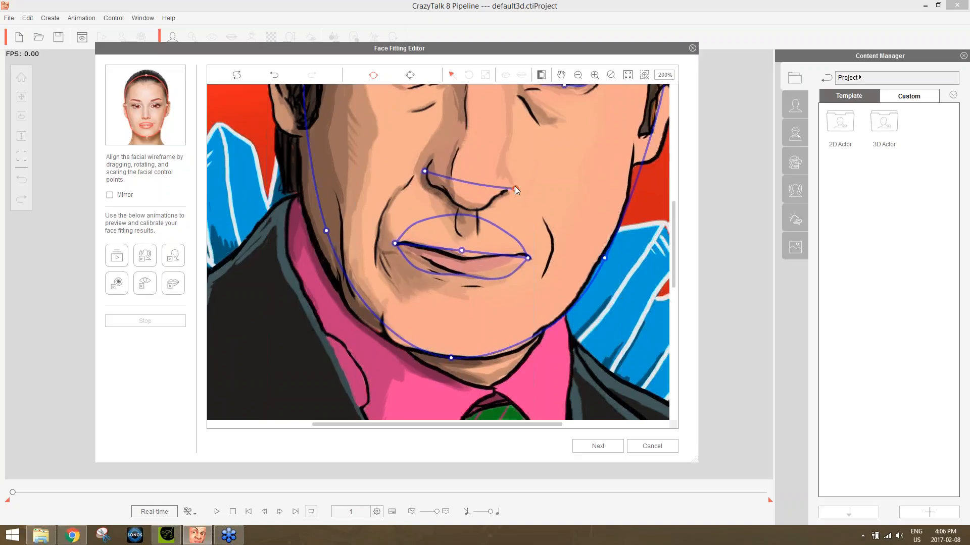
pyautogui.moveTo(462, 251); pyautogui.dragTo(468, 258)
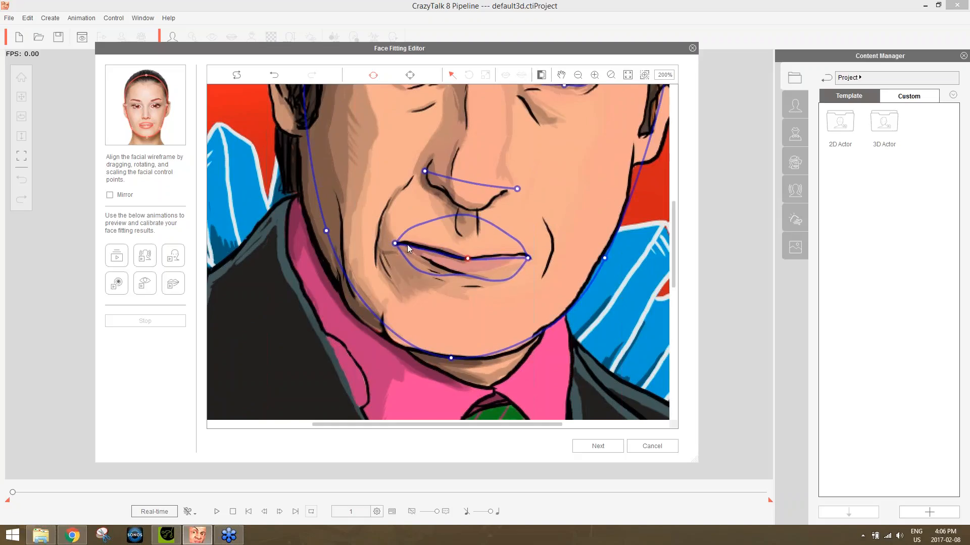
pyautogui.moveTo(526, 258); pyautogui.dragTo(525, 254)
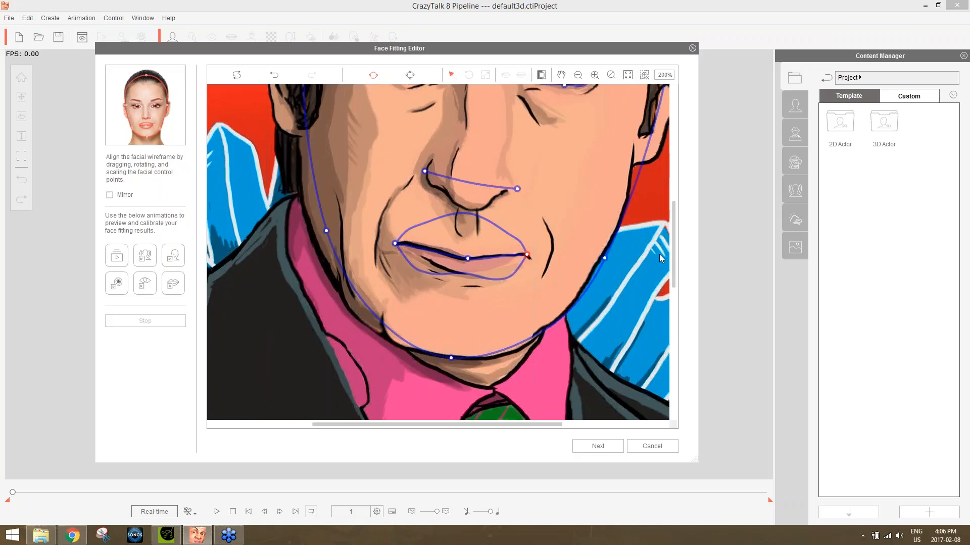
# Move the face outline's side point beside the earpiece slightly outward and up.
pyautogui.moveTo(675, 232); pyautogui.dragTo(529, 110)
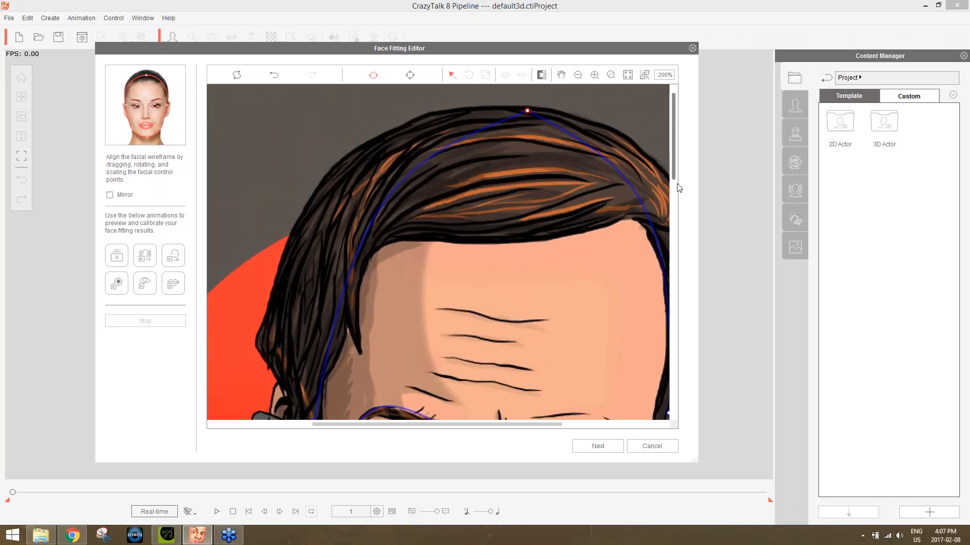
pyautogui.moveTo(674, 182); pyautogui.dragTo(675, 225)
pyautogui.moveTo(314, 270); pyautogui.dragTo(306, 260)
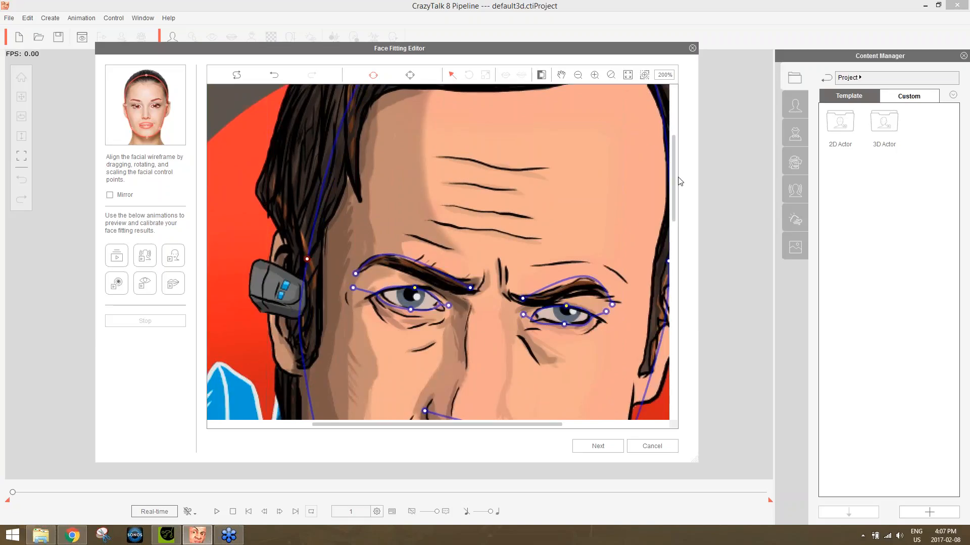
# Switch the face fitting to Detail mode and reshape both eyebrow curves by aligning their arch and end points with the drawn brows.
pyautogui.click(411, 76)
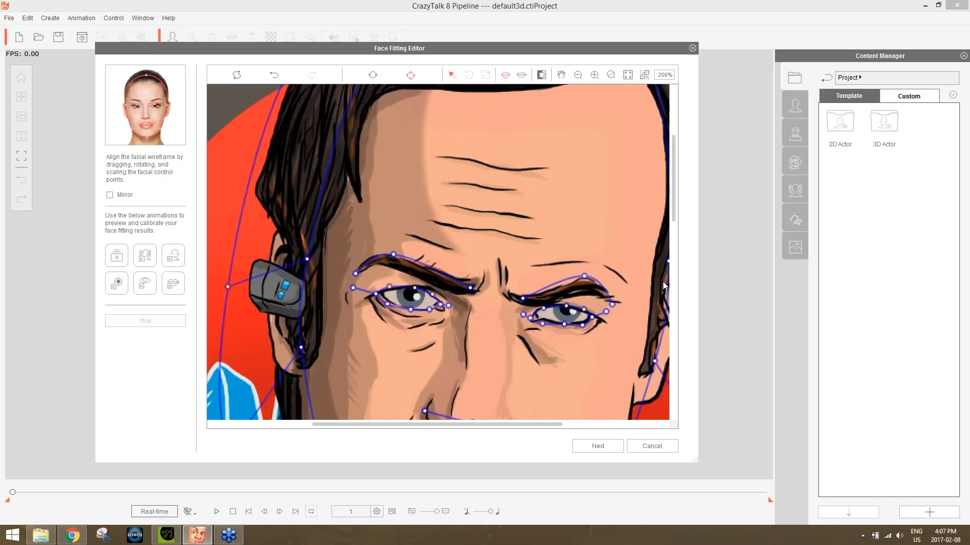
pyautogui.moveTo(678, 210); pyautogui.dragTo(678, 239)
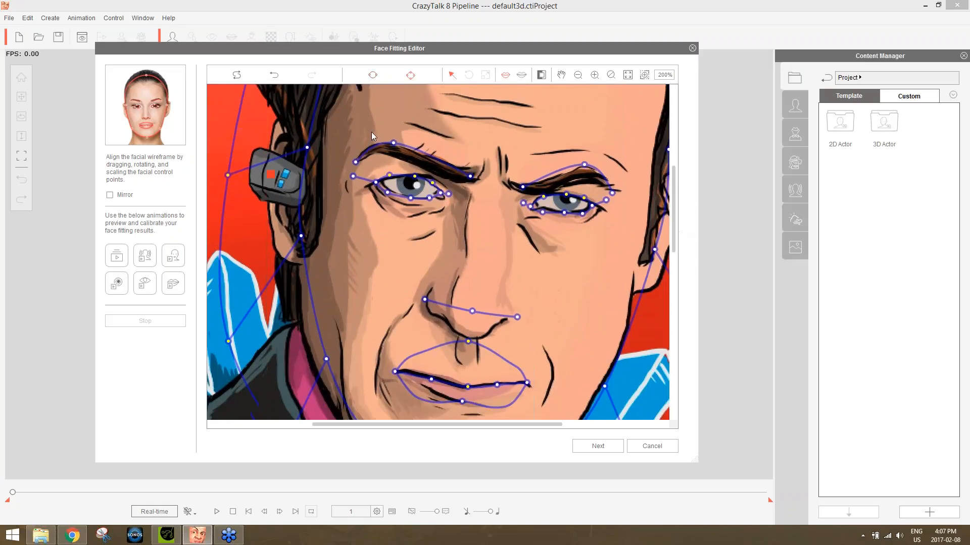
pyautogui.moveTo(393, 143); pyautogui.dragTo(397, 149)
pyautogui.click(356, 161)
pyautogui.moveTo(472, 175); pyautogui.dragTo(460, 175)
pyautogui.moveTo(584, 164); pyautogui.dragTo(612, 192)
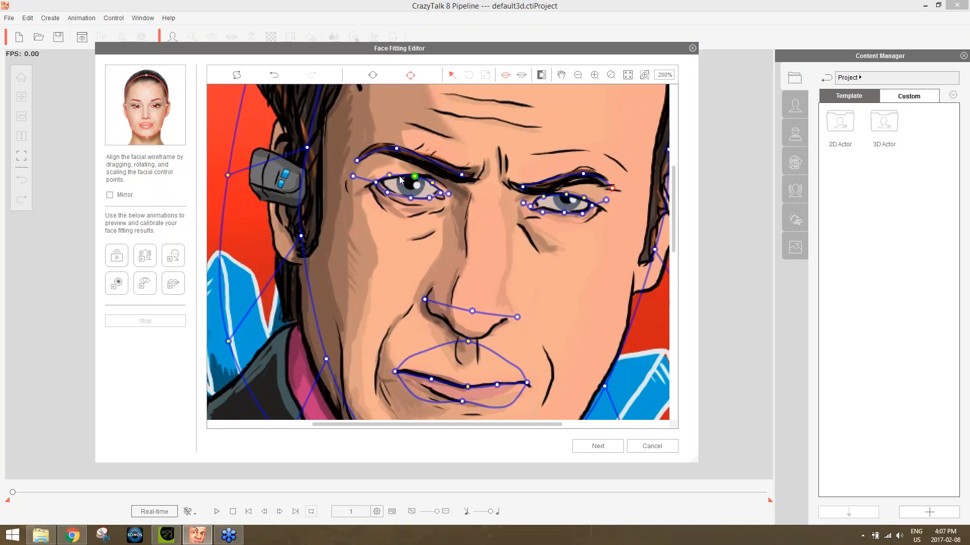
# Refine the lid and outer corner points of the eye on the earpiece side to trace the drawn eye.
pyautogui.moveTo(390, 176); pyautogui.dragTo(392, 178)
pyautogui.moveTo(388, 192); pyautogui.dragTo(381, 182)
pyautogui.click(439, 192)
pyautogui.moveTo(353, 178); pyautogui.dragTo(365, 189)
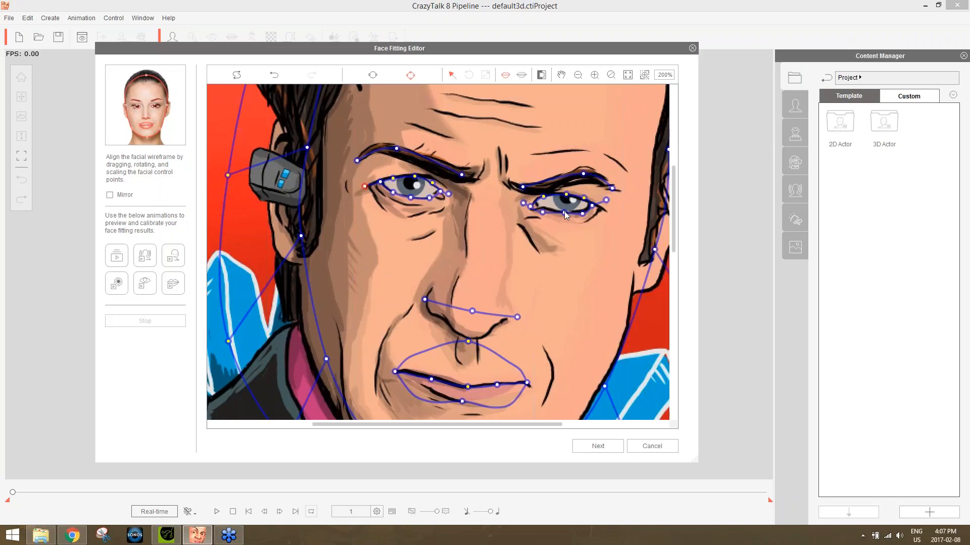
# Refine the lower lid and corner points of the eye opposite the earpiece to follow its drawn outline.
pyautogui.scroll(1, 605, 257)
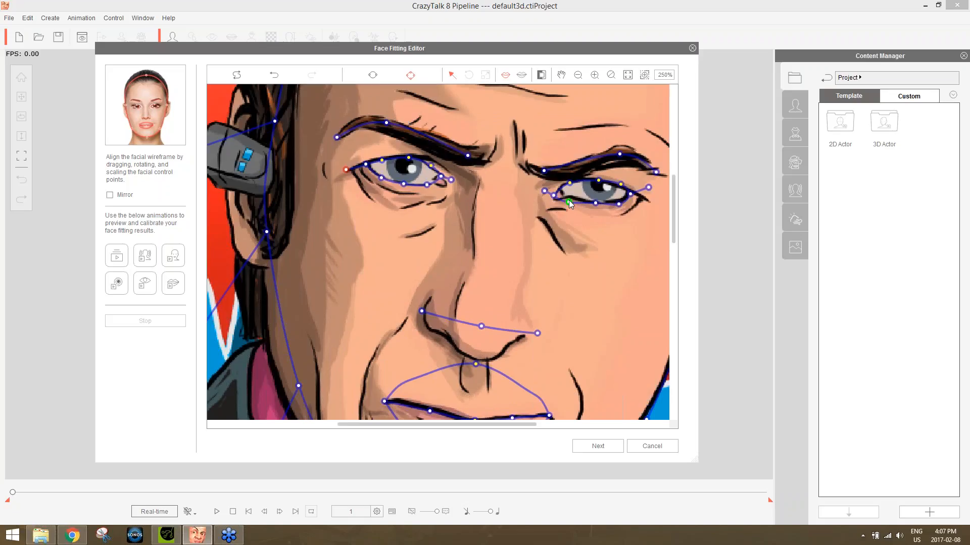
pyautogui.moveTo(568, 201); pyautogui.dragTo(577, 201)
pyautogui.click(630, 193)
pyautogui.moveTo(648, 187); pyautogui.dragTo(649, 197)
pyautogui.moveTo(554, 195); pyautogui.dragTo(539, 200)
# Curve the nose line down toward the nose's lower edge and fit the upper and lower lip centre points to the drawn lips.
pyautogui.moveTo(674, 189); pyautogui.dragTo(674, 211)
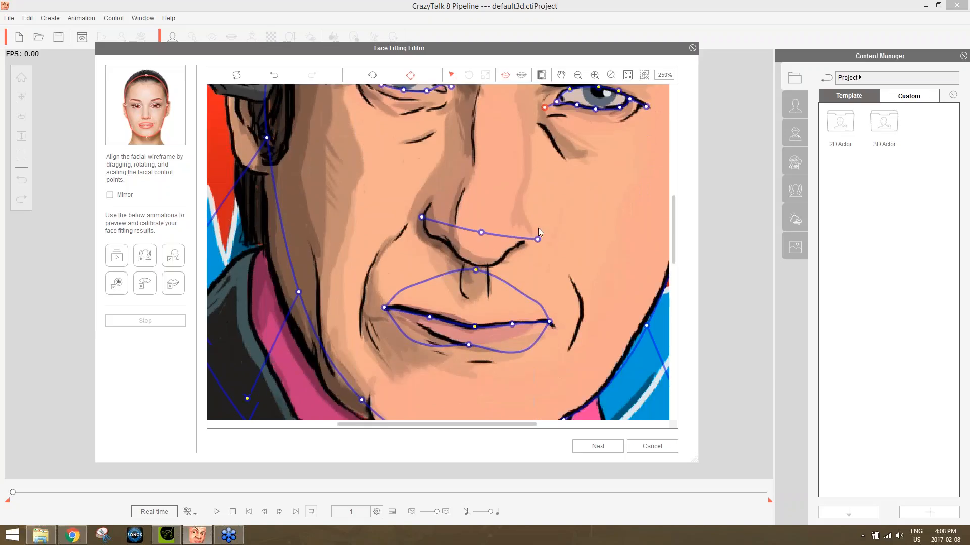
pyautogui.moveTo(483, 236); pyautogui.dragTo(484, 250)
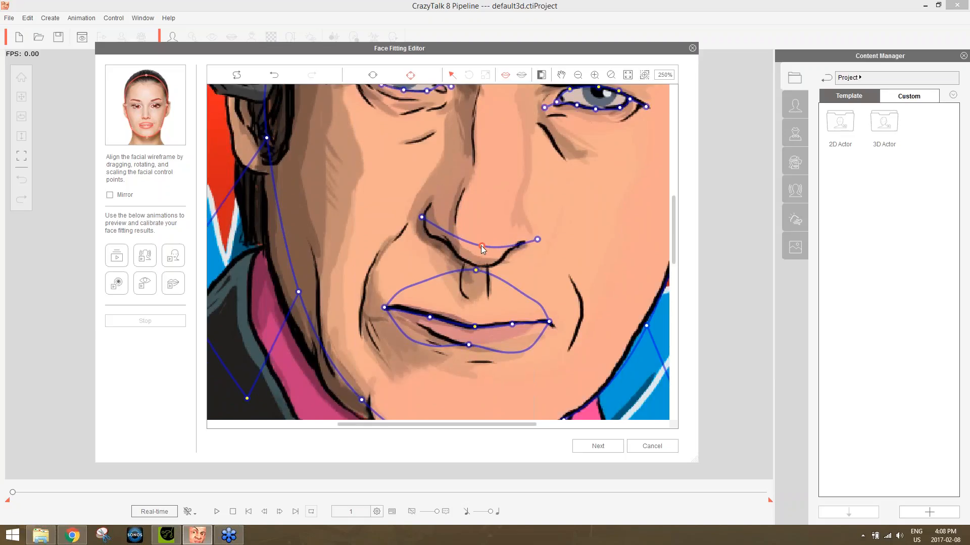
pyautogui.click(537, 240)
pyautogui.moveTo(538, 240); pyautogui.dragTo(539, 238)
pyautogui.moveTo(475, 270); pyautogui.dragTo(474, 308)
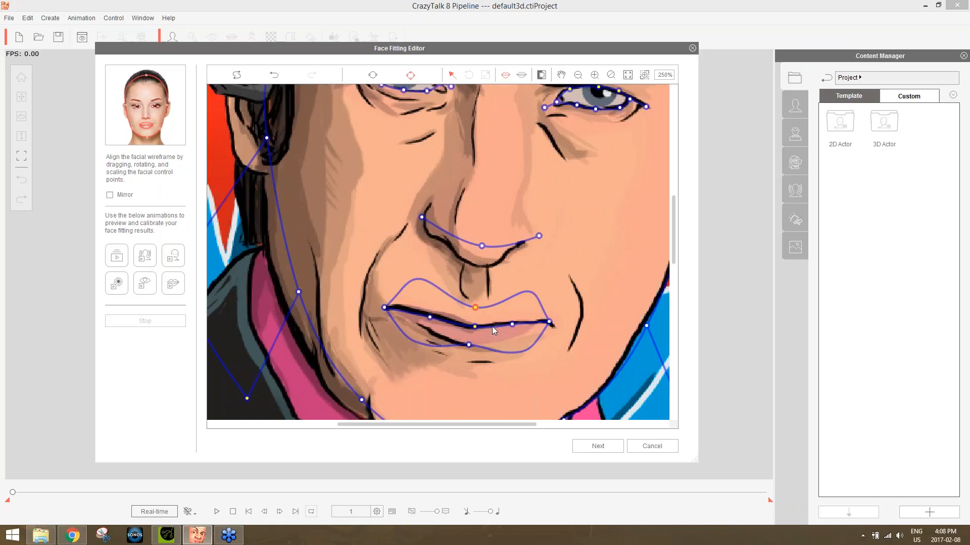
pyautogui.moveTo(468, 344); pyautogui.dragTo(475, 348)
# Lower the top points of the inner face outline and outer head contour, and fit the contour's upper earpiece-side point to the hair.
pyautogui.scroll(-2, 605, 253)
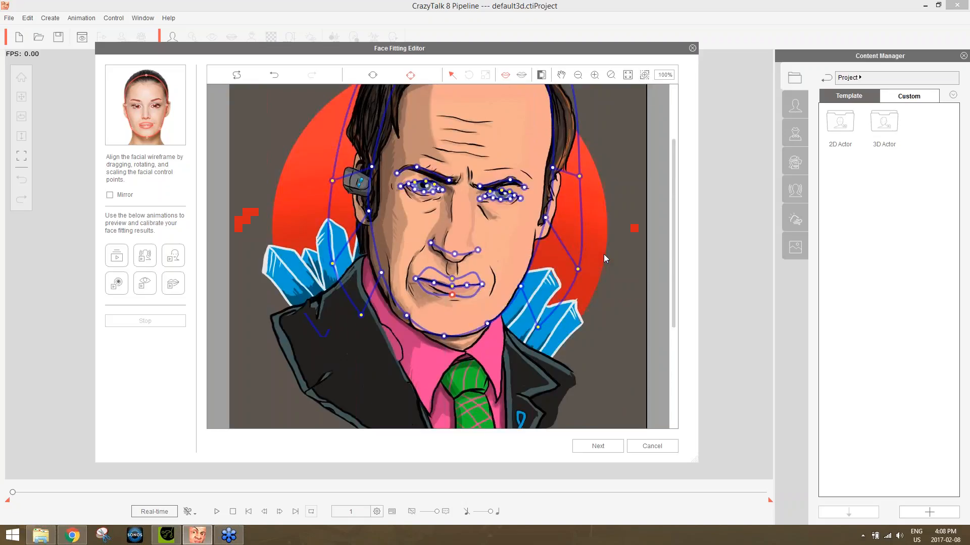
pyautogui.scroll(-1, 566, 260)
pyautogui.moveTo(674, 215); pyautogui.dragTo(665, 146)
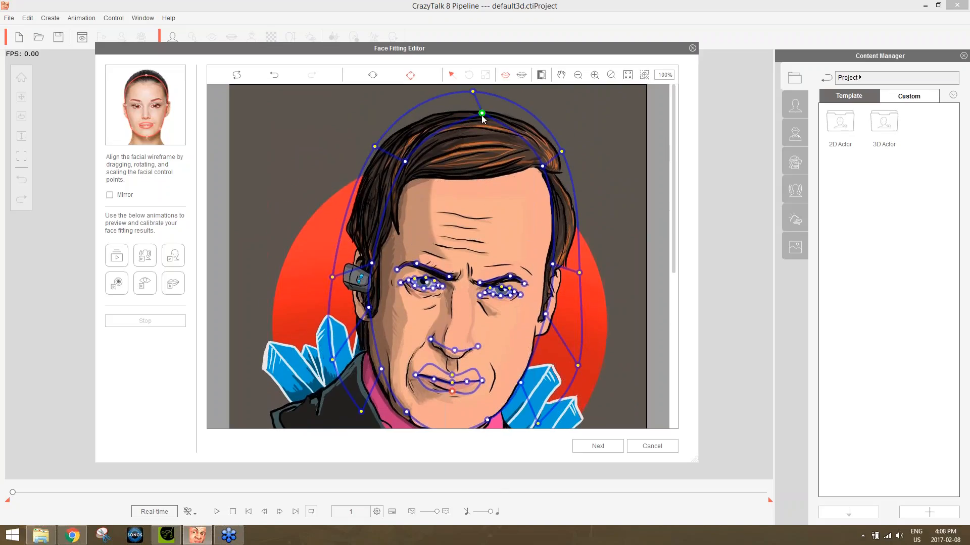
pyautogui.moveTo(482, 117); pyautogui.dragTo(477, 126)
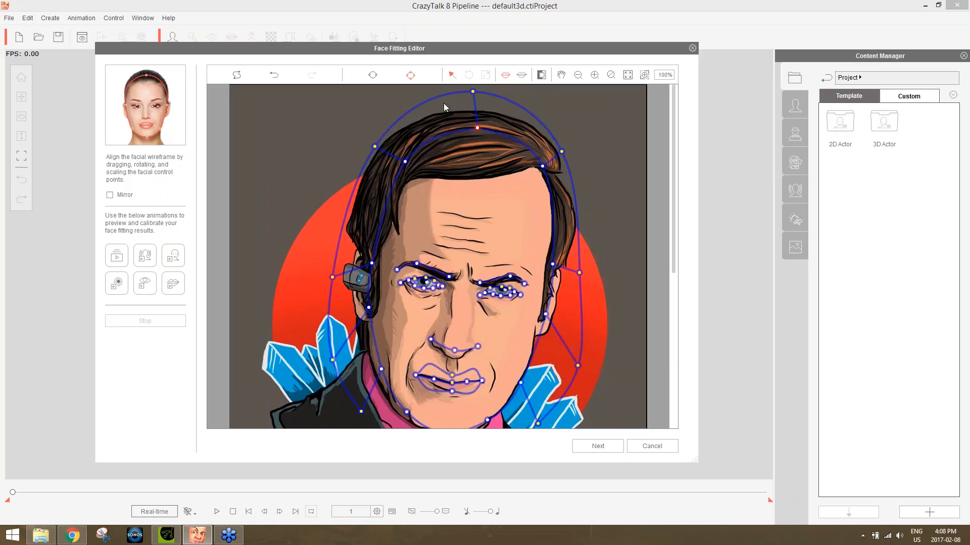
pyautogui.moveTo(473, 92); pyautogui.dragTo(475, 104)
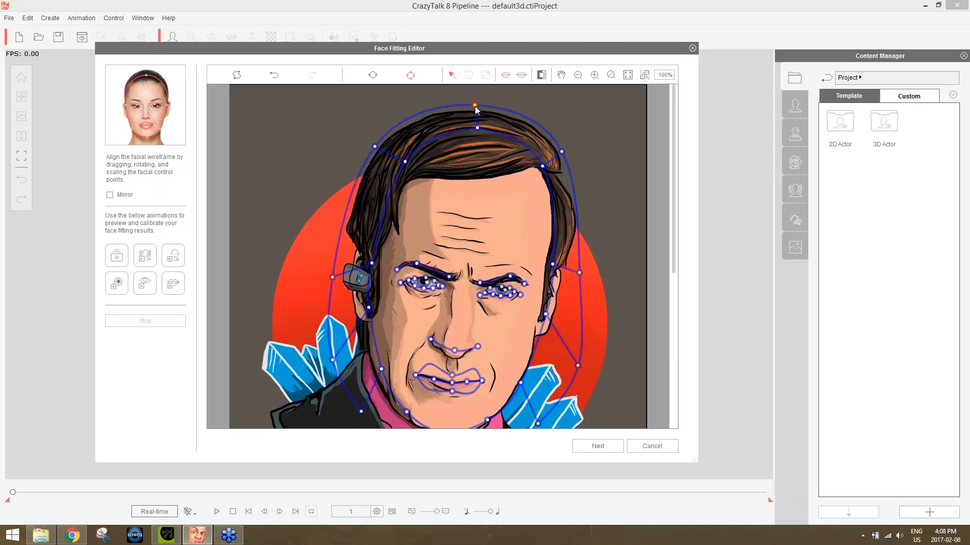
pyautogui.moveTo(374, 147); pyautogui.dragTo(377, 150)
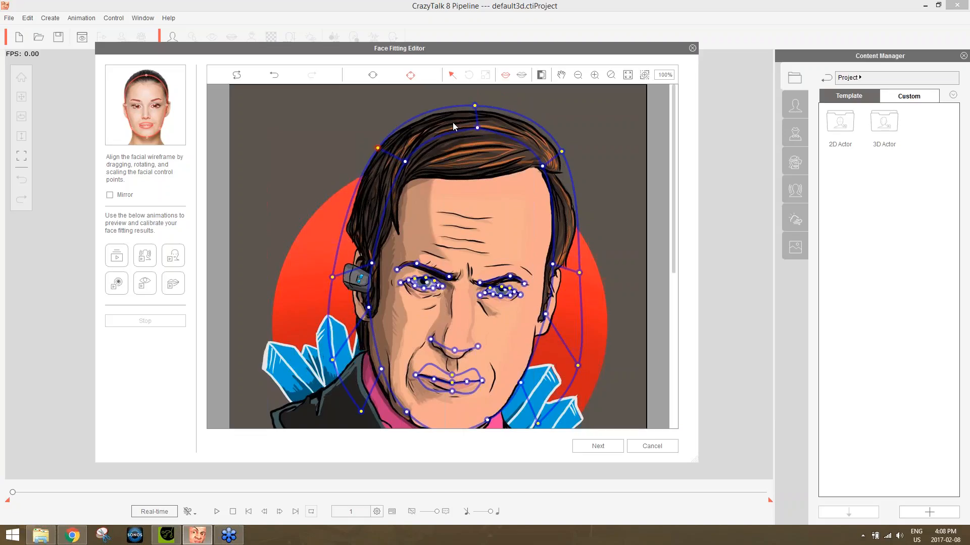
pyautogui.click(475, 106)
pyautogui.moveTo(474, 109); pyautogui.dragTo(474, 113)
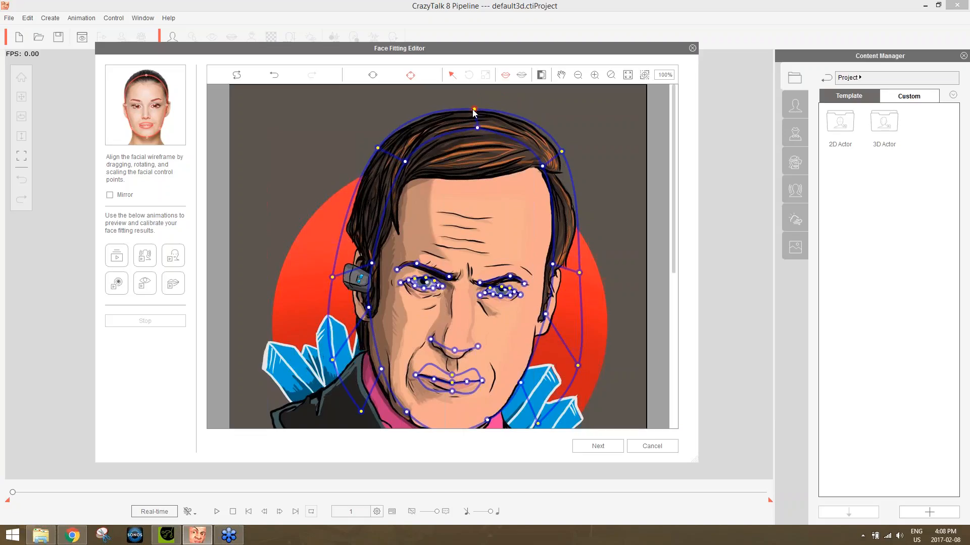
# Pull the outer head contour's points opposite the earpiece in and up so they hug the hair and end around the ear.
pyautogui.click(561, 152)
pyautogui.moveTo(579, 272); pyautogui.dragTo(576, 235)
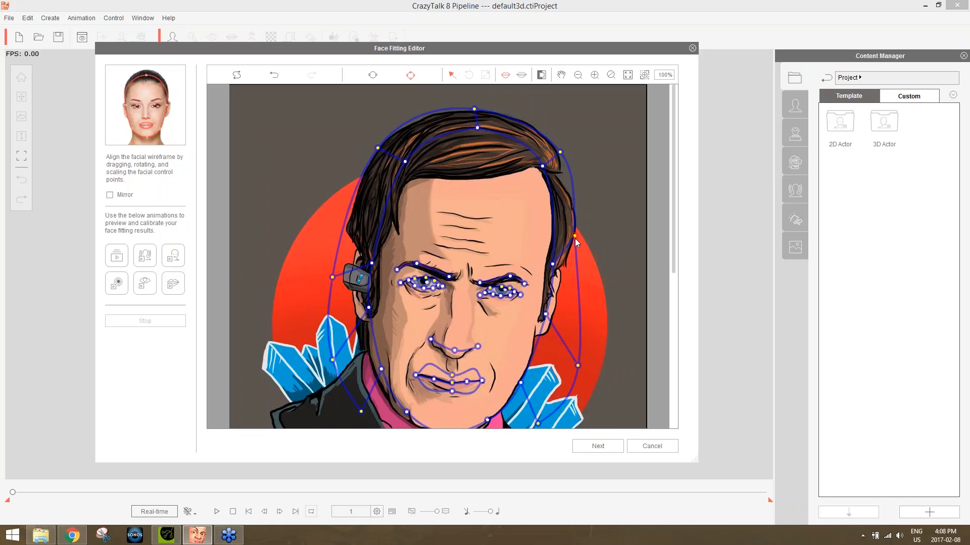
pyautogui.moveTo(578, 366); pyautogui.dragTo(571, 264)
pyautogui.moveTo(538, 423); pyautogui.dragTo(559, 303)
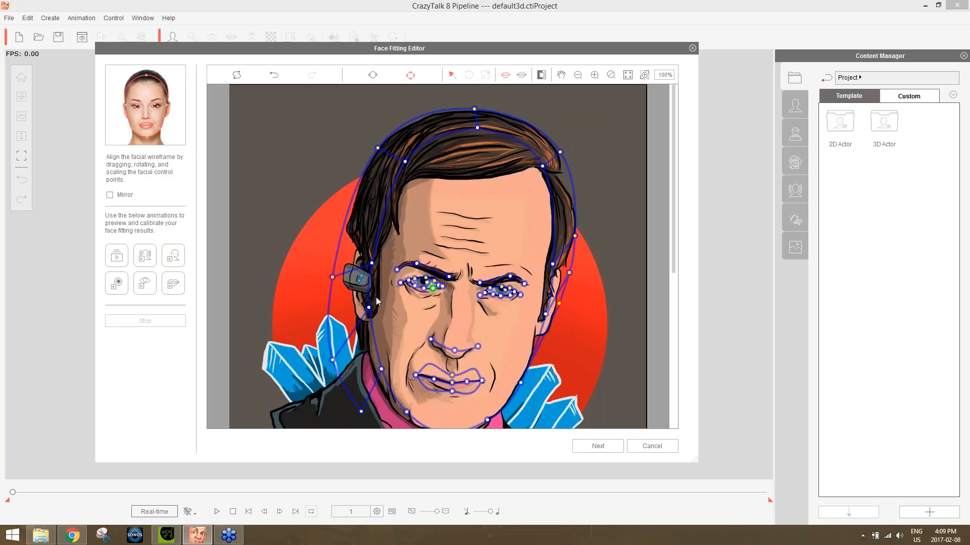
# Pull the outer contour's earpiece-side points in and up around the ear, and preview the fit with the mouth calibration animation.
pyautogui.moveTo(333, 276); pyautogui.dragTo(342, 246)
pyautogui.moveTo(333, 360); pyautogui.dragTo(344, 288)
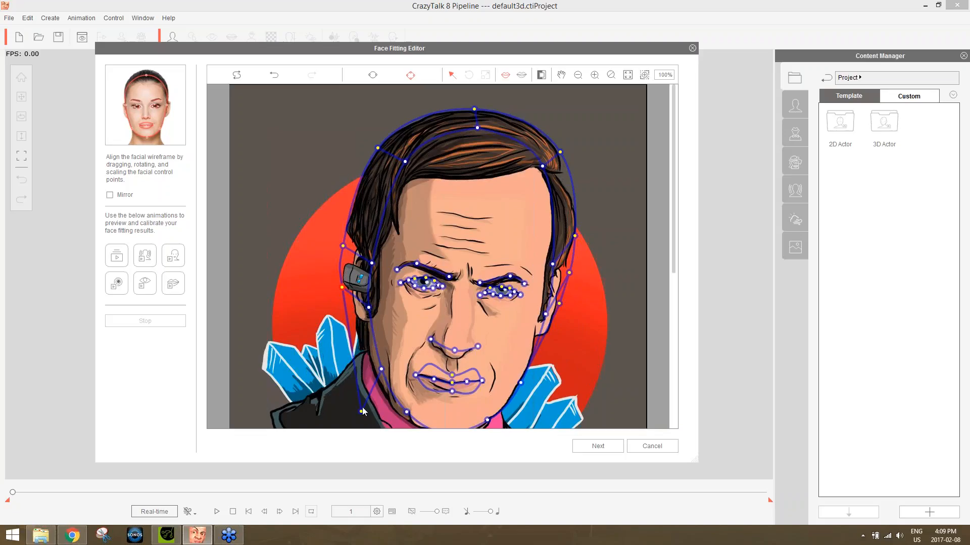
pyautogui.moveTo(361, 412); pyautogui.dragTo(350, 306)
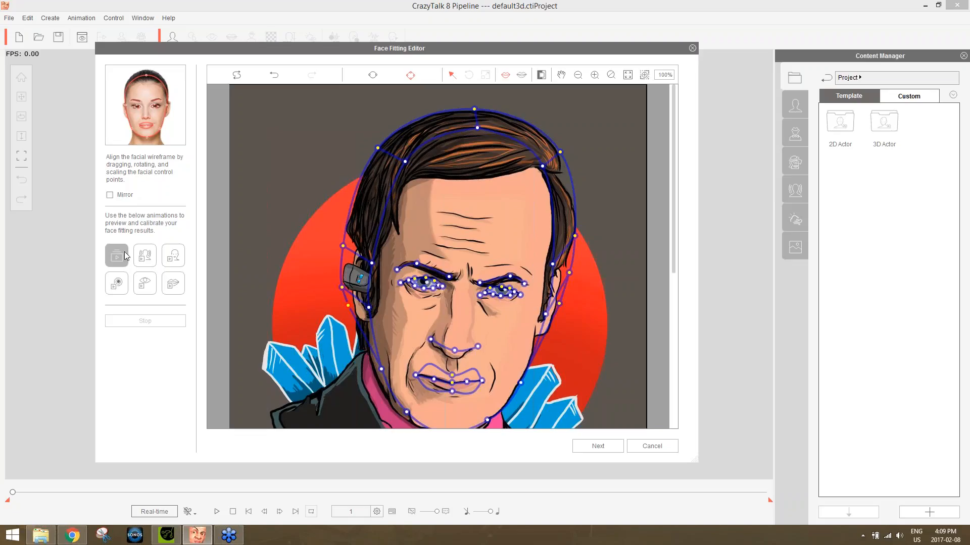
pyautogui.click(175, 260)
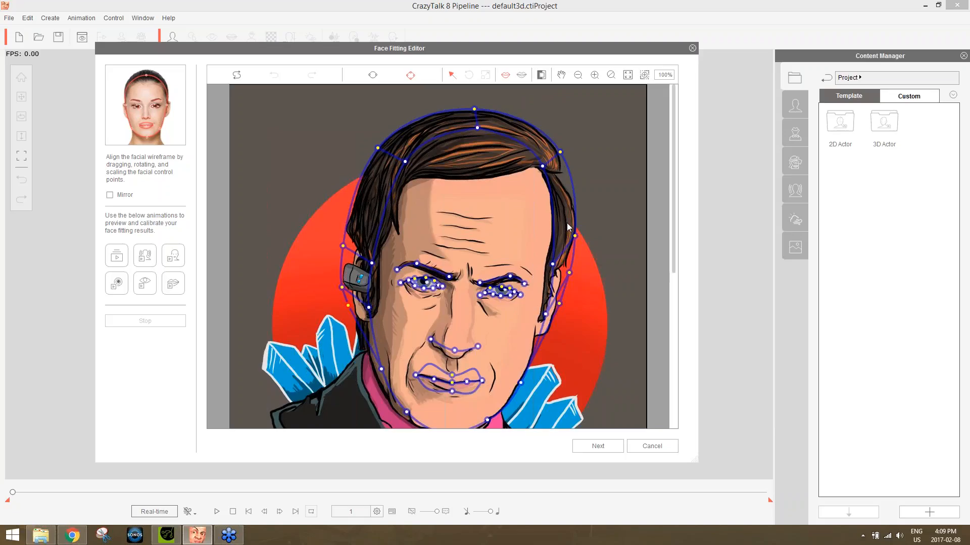
# Continue to face orientation, rotate the mask to match the head's direction, and accept it to create the actor.
pyautogui.click(602, 444)
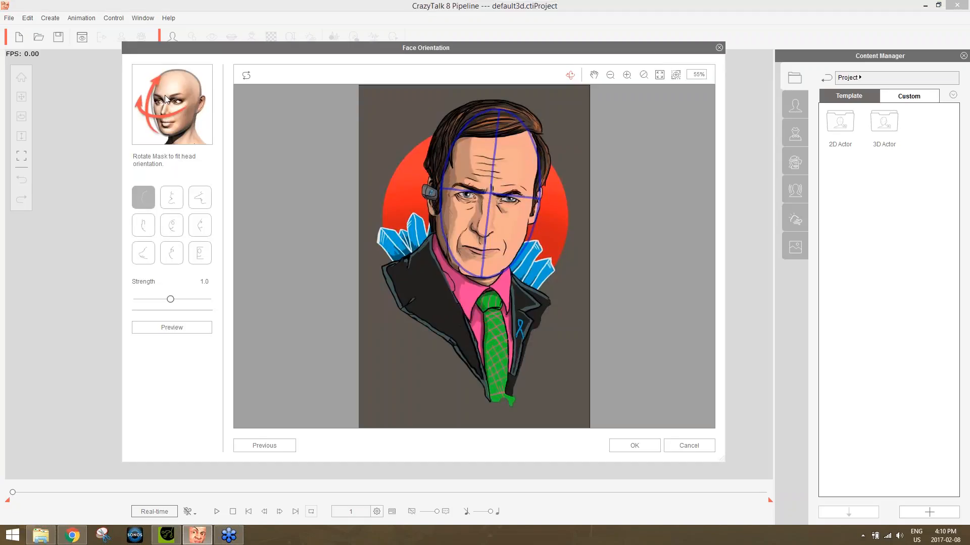
pyautogui.moveTo(508, 198); pyautogui.dragTo(540, 248)
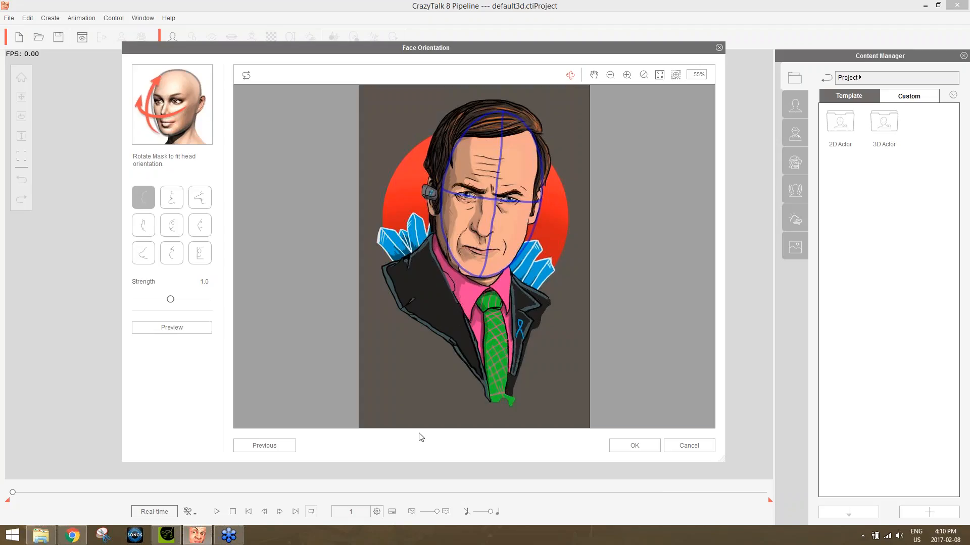
pyautogui.click(642, 447)
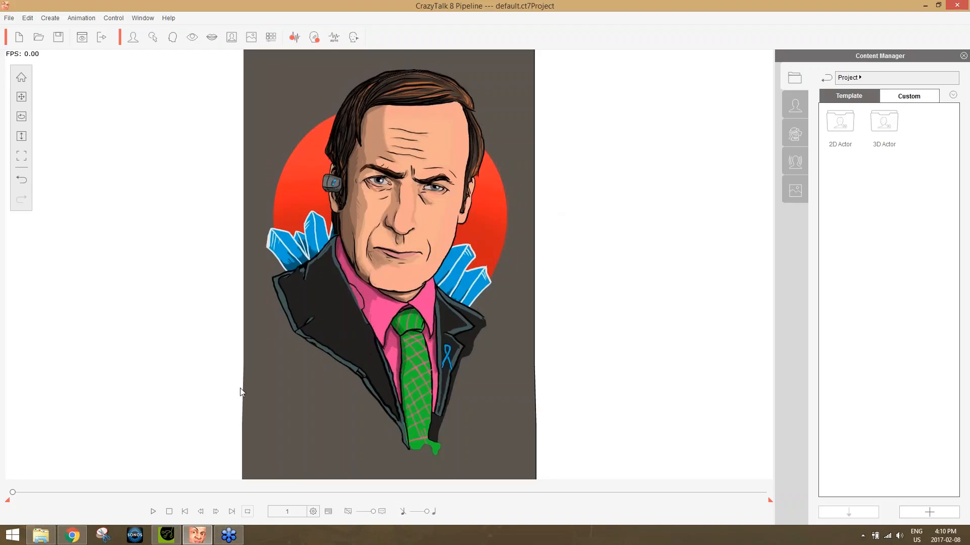
# Play back the new actor's motion on the stage and stop the playback.
pyautogui.click(153, 512)
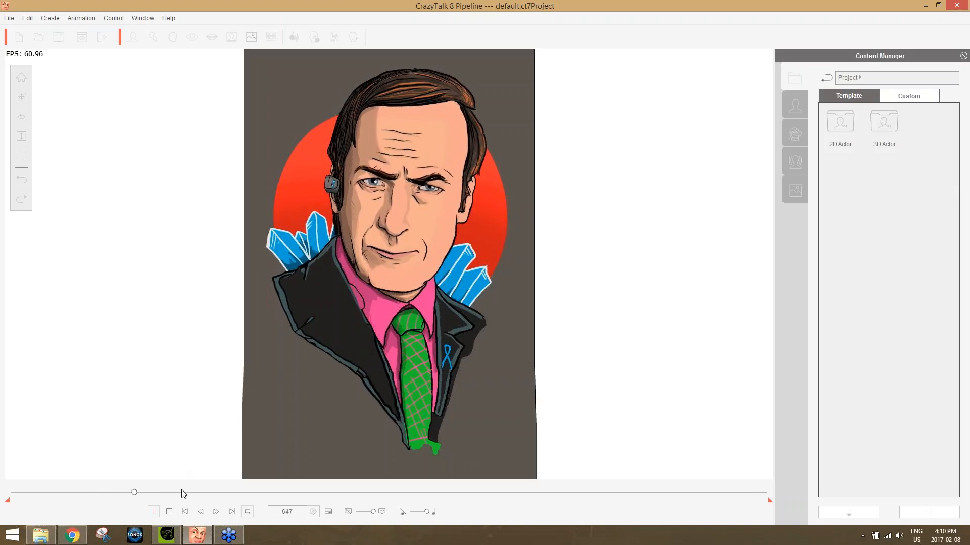
pyautogui.click(169, 512)
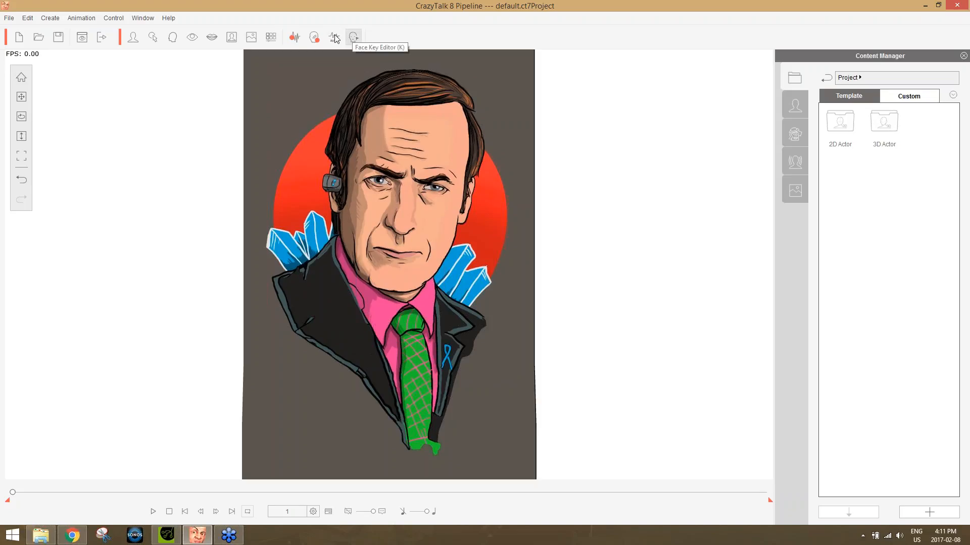
# Create a text-to-speech script reading "Hey everyone, welcome to this awesome webinar!" with Talk Mode auto motion, and return the playhead to the start.
pyautogui.click(295, 38)
pyautogui.moveTo(515, 211); pyautogui.dragTo(719, 112)
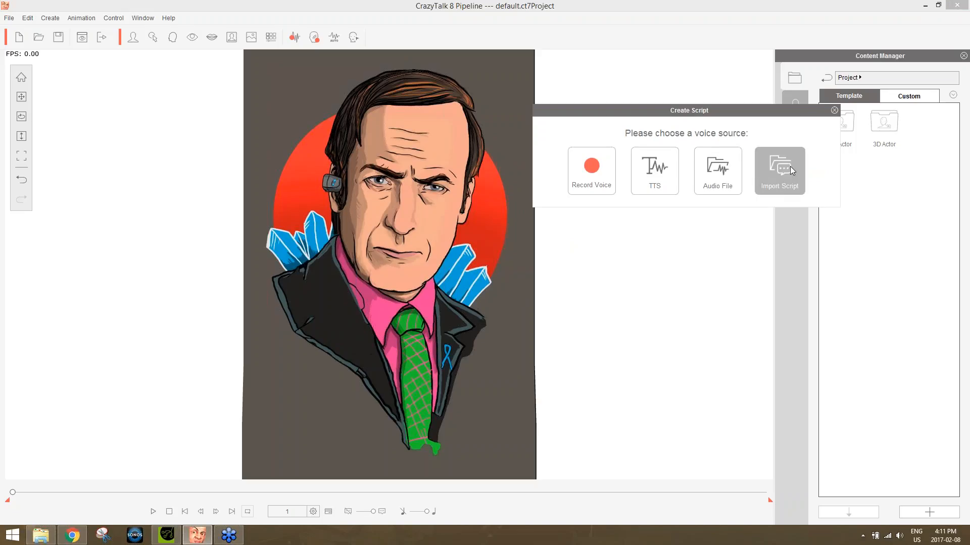
pyautogui.click(668, 177)
pyautogui.moveTo(532, 147); pyautogui.dragTo(725, 139)
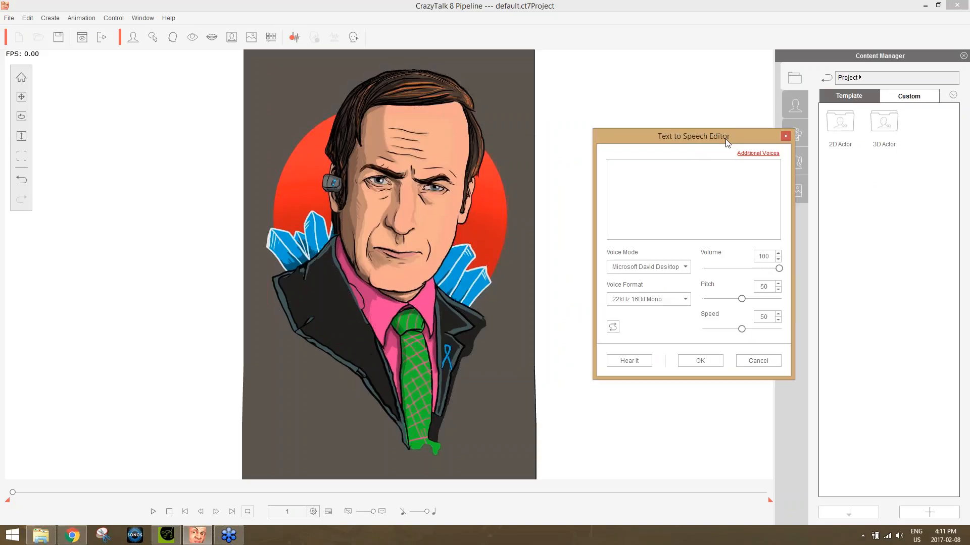
pyautogui.write('Hey everyone, welcome to this aw')
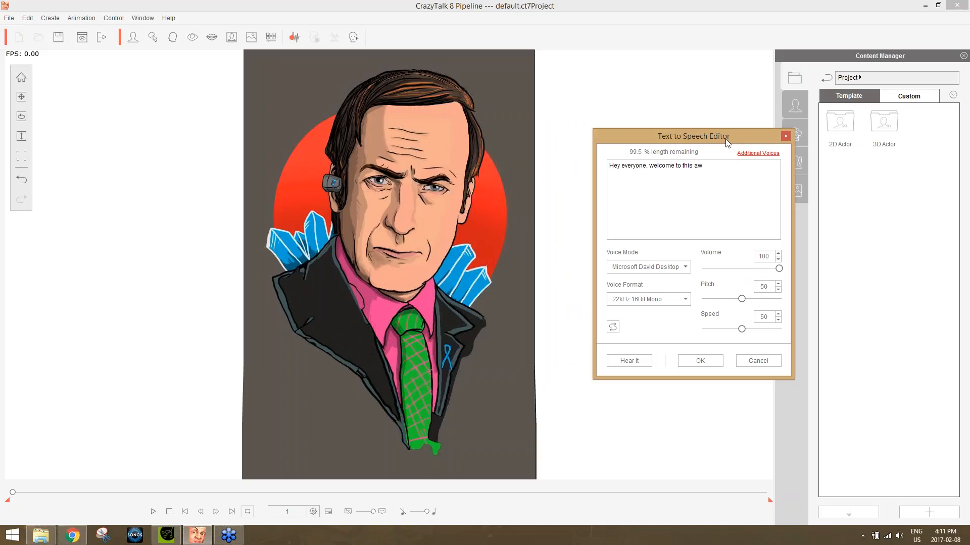
pyautogui.write('esome webinar!')
pyautogui.click(702, 361)
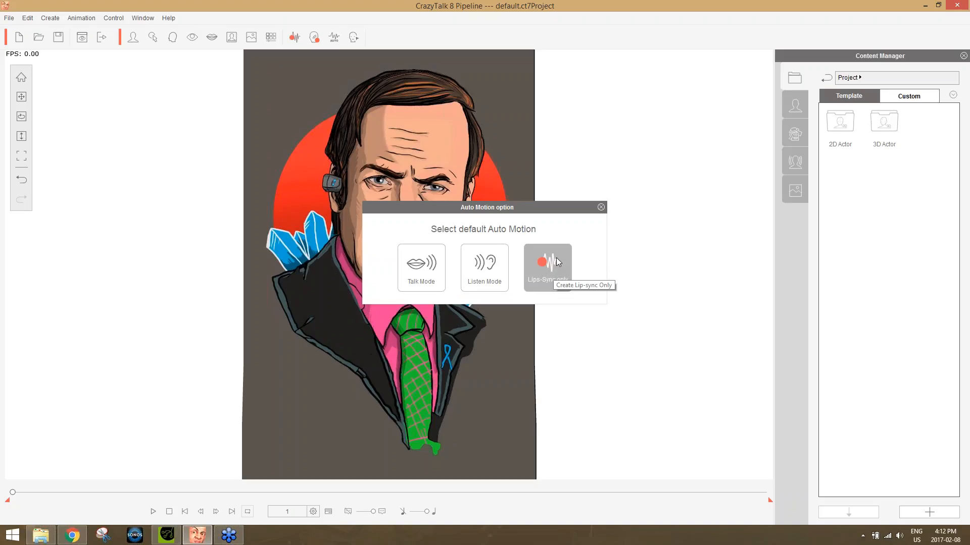
pyautogui.click(426, 269)
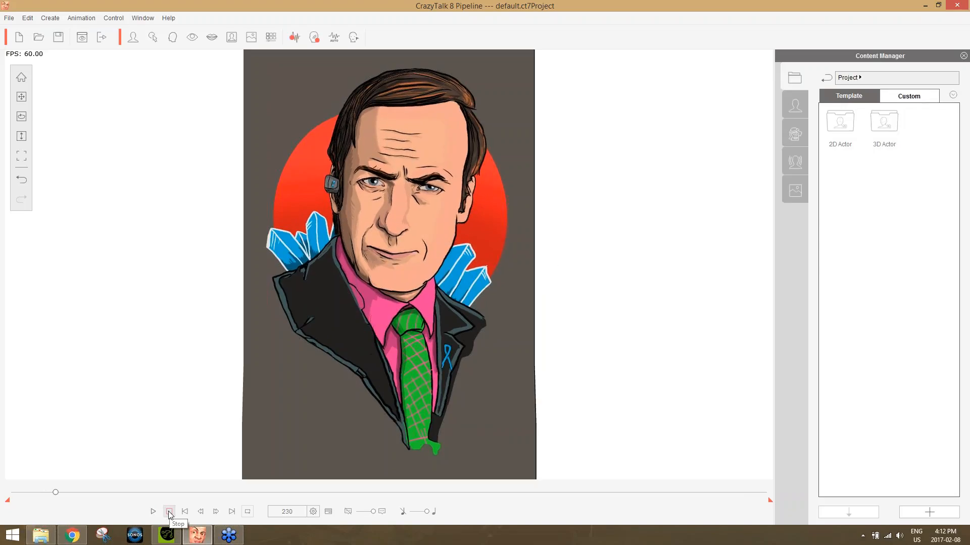
pyautogui.moveTo(57, 497); pyautogui.dragTo(5, 501)
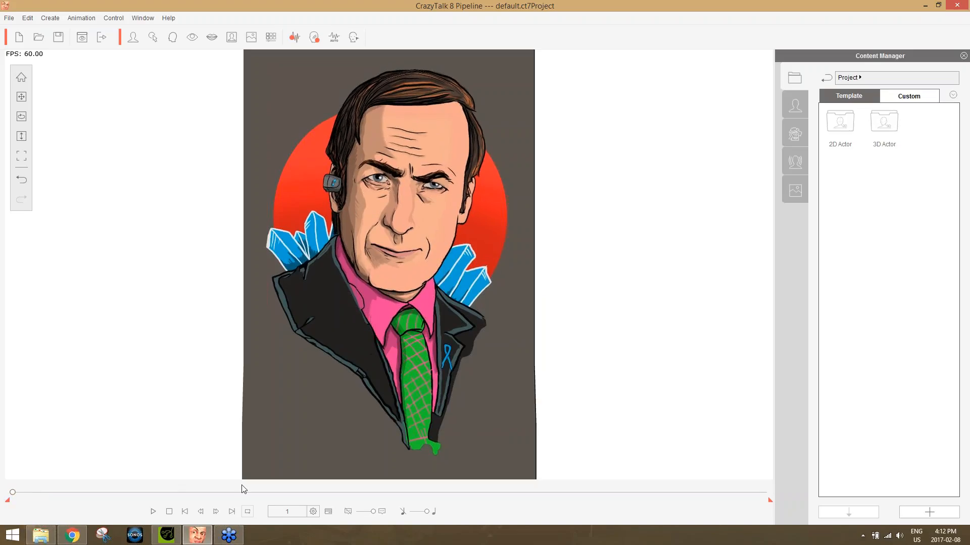
# Open Face Puppet, choose the third full-face control preset, and preview the head and face motion on the actor.
pyautogui.click(314, 38)
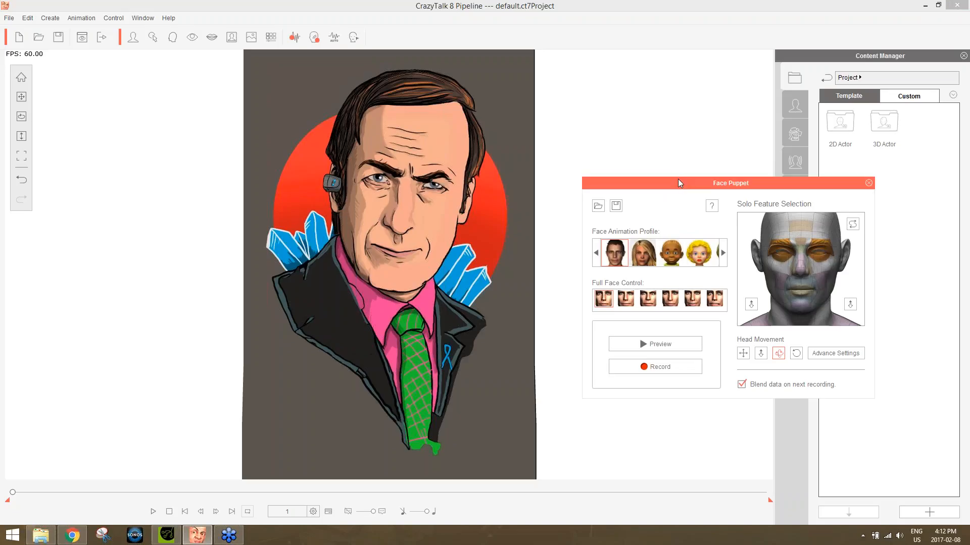
pyautogui.moveTo(683, 181); pyautogui.dragTo(685, 95)
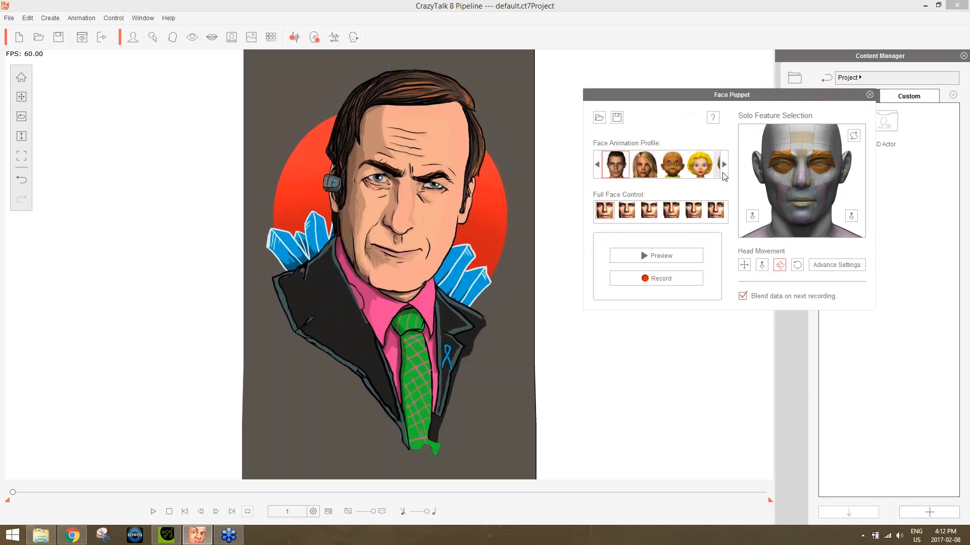
pyautogui.click(649, 211)
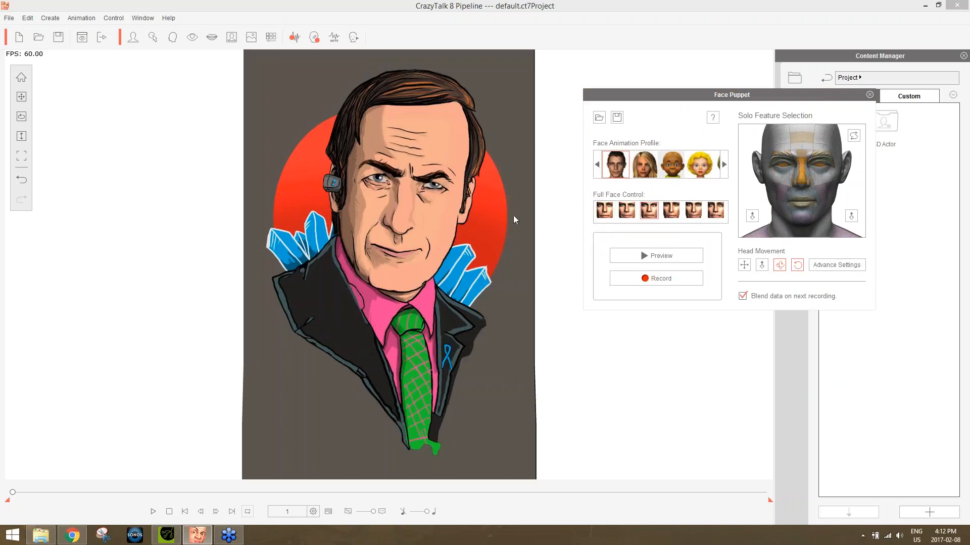
pyautogui.press('space')
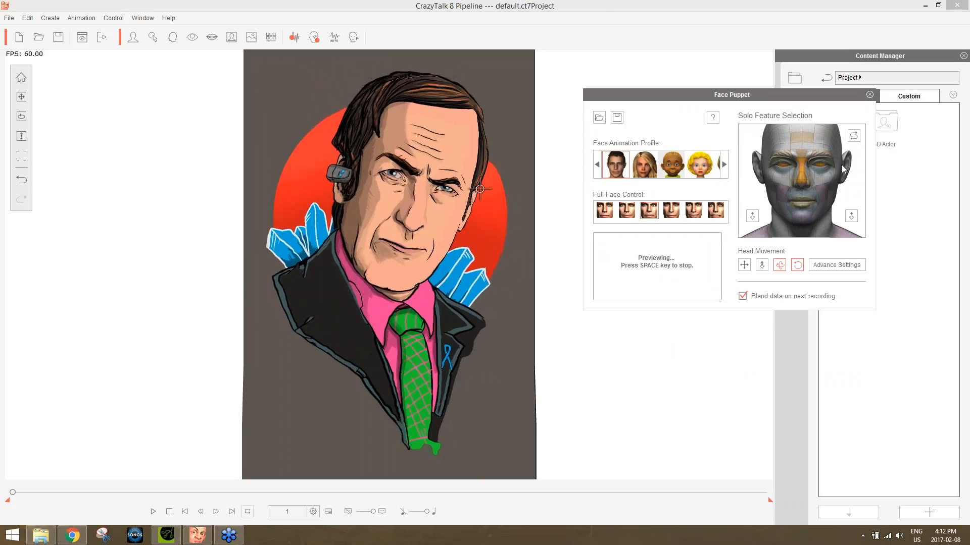
pyautogui.press('space')
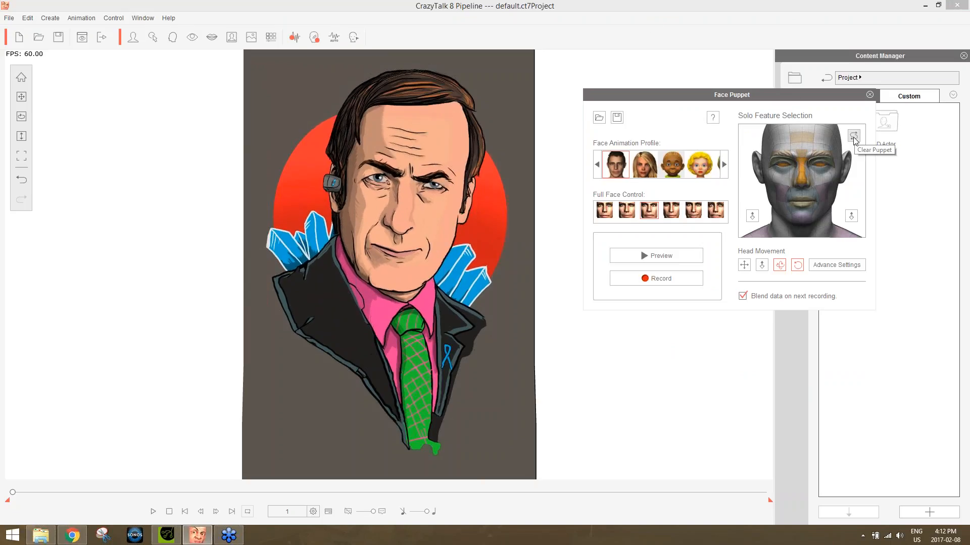
# Clear the puppet's feature selection, preview solo control of the eyes only, and close Face Puppet without recording.
pyautogui.click(853, 137)
pyautogui.click(822, 166)
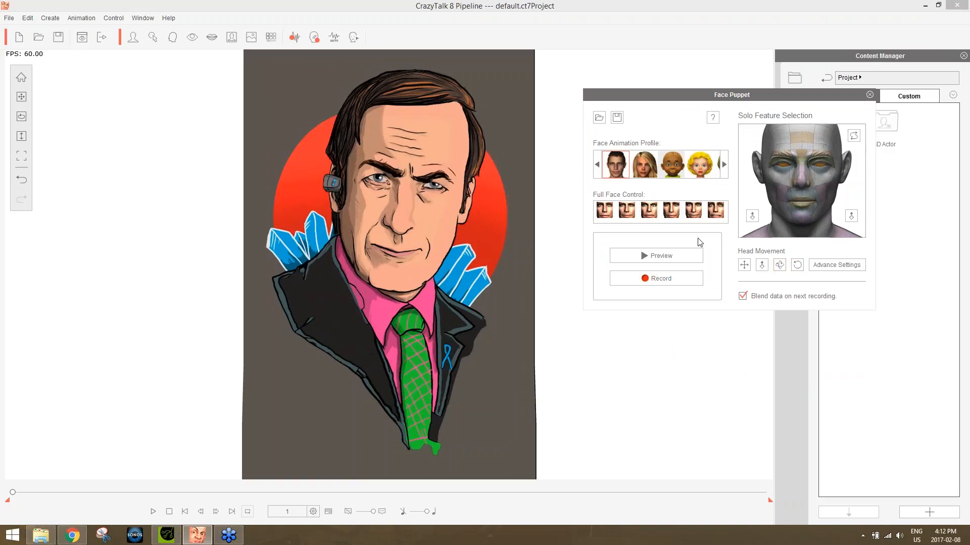
pyautogui.press('space')
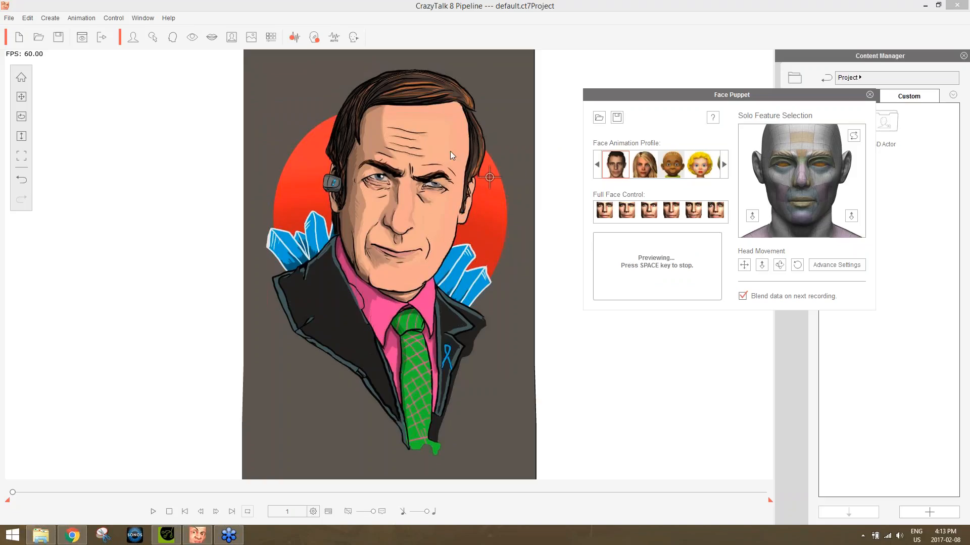
pyautogui.press('space')
pyautogui.click(869, 95)
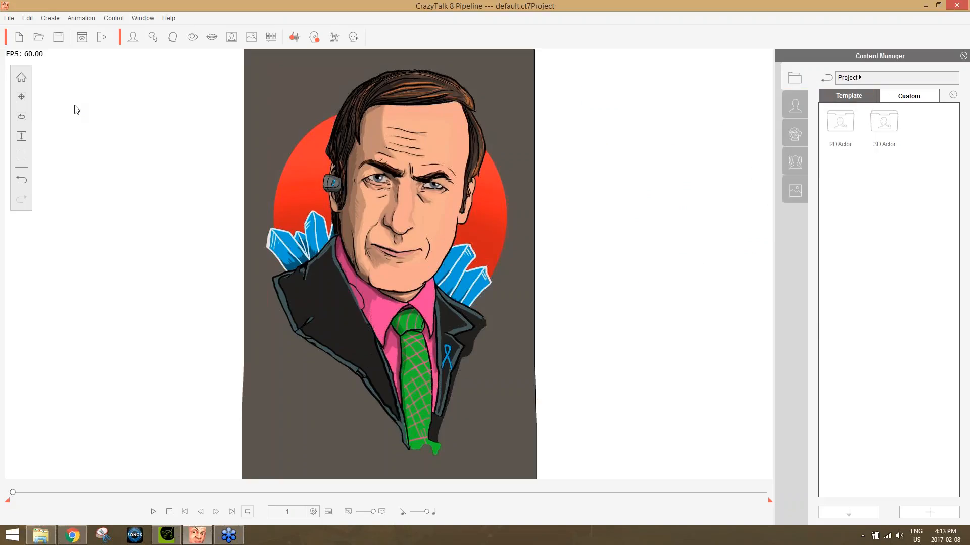
# Apply the 26_Comic B teeth template to the actor's mouth and rotate the teeth to -6.
pyautogui.click(211, 36)
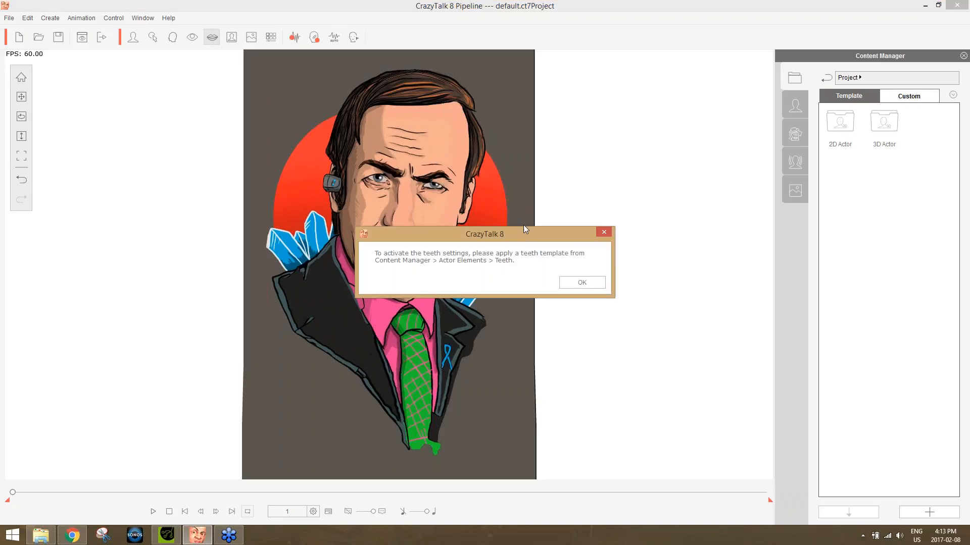
pyautogui.click(578, 283)
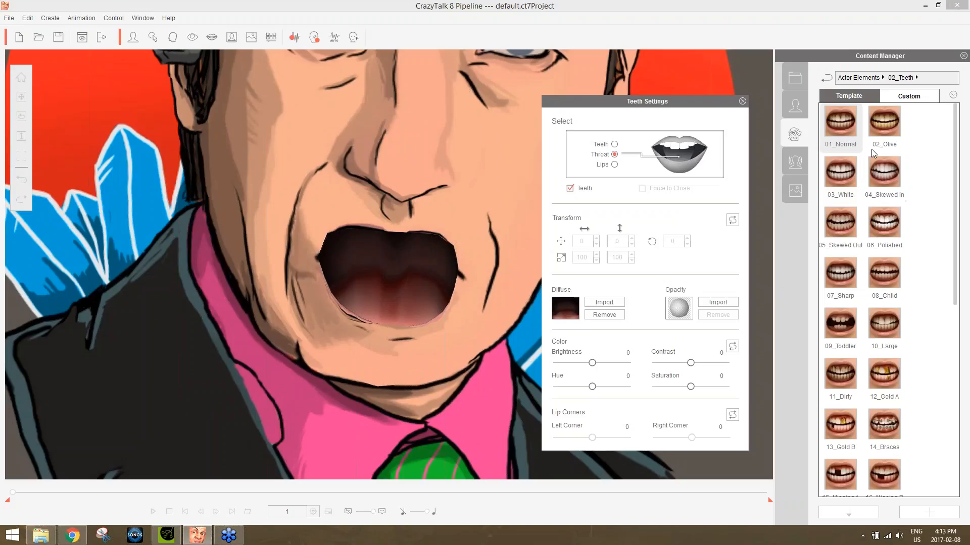
pyautogui.moveTo(959, 256); pyautogui.dragTo(960, 470)
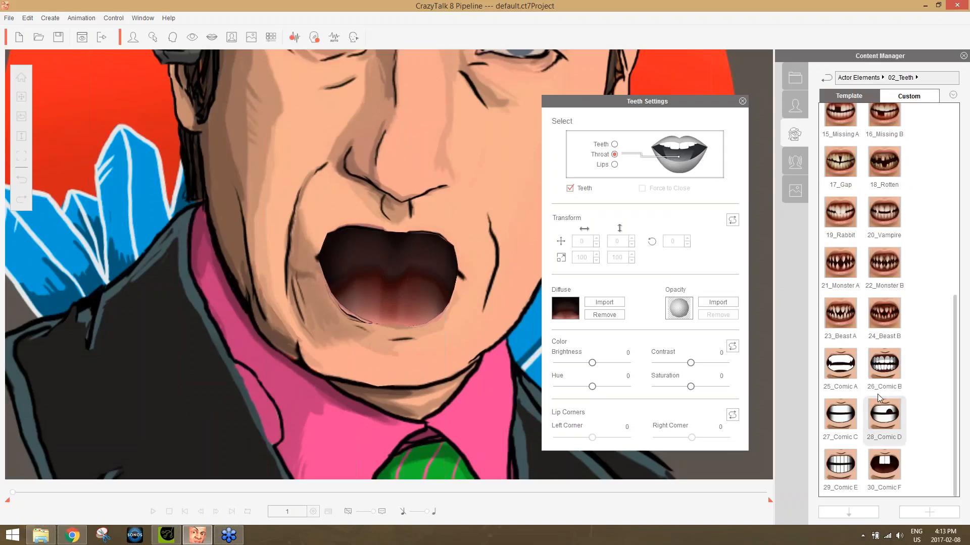
pyautogui.doubleClick(882, 365)
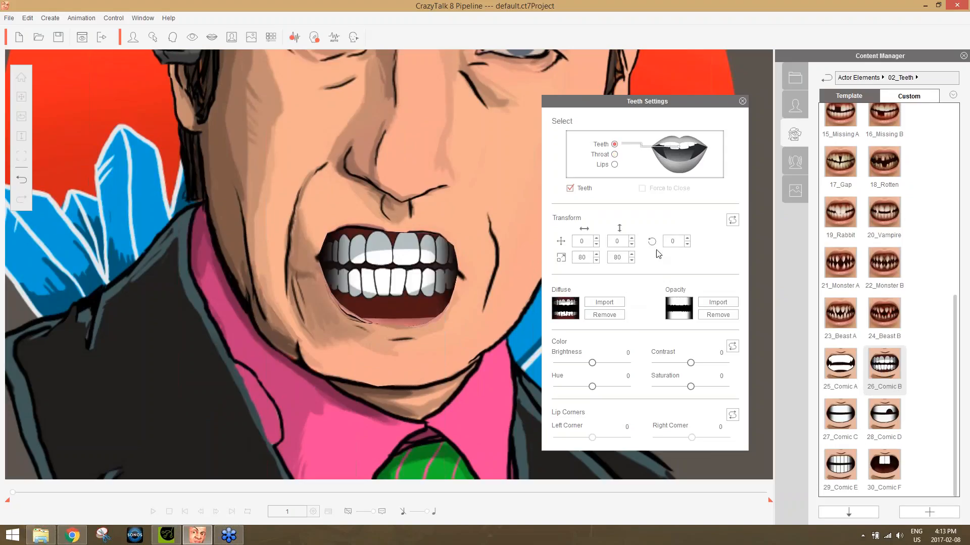
pyautogui.click(686, 239)
pyautogui.click(687, 244)
pyautogui.click(686, 244)
pyautogui.click(686, 244)
pyautogui.click(687, 244)
pyautogui.click(687, 245)
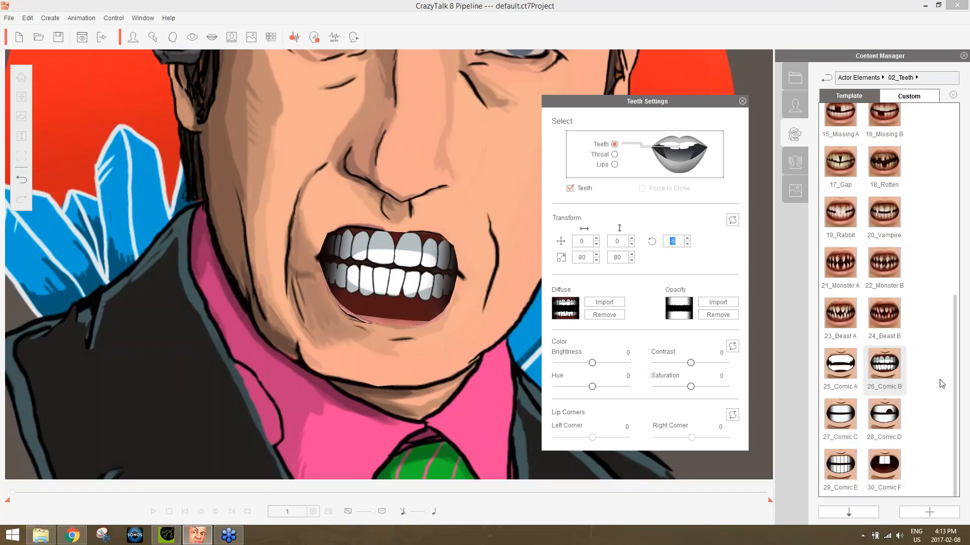
# Try the 30_Comic F and 28_Comic D teeth in the mouth, and reapply 26_Comic B.
pyautogui.doubleClick(893, 469)
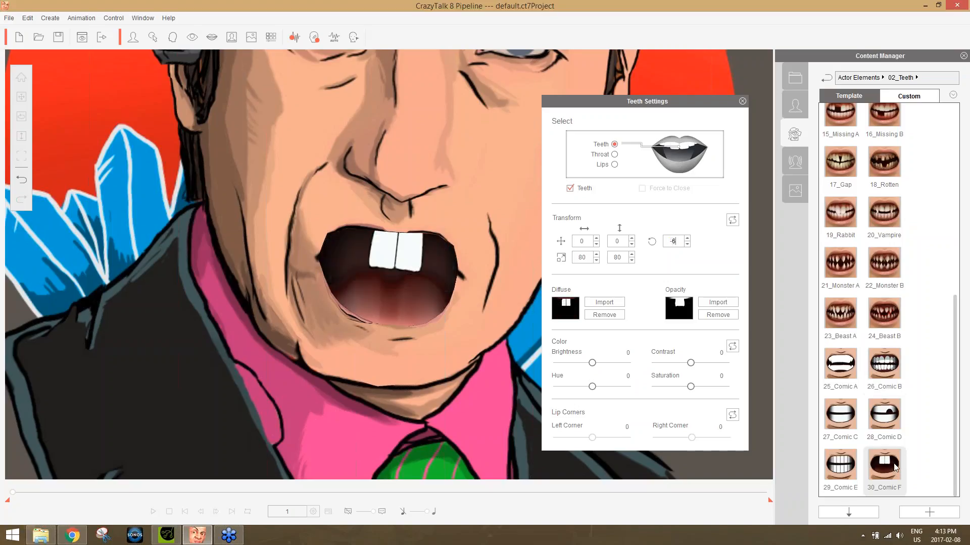
pyautogui.doubleClick(884, 418)
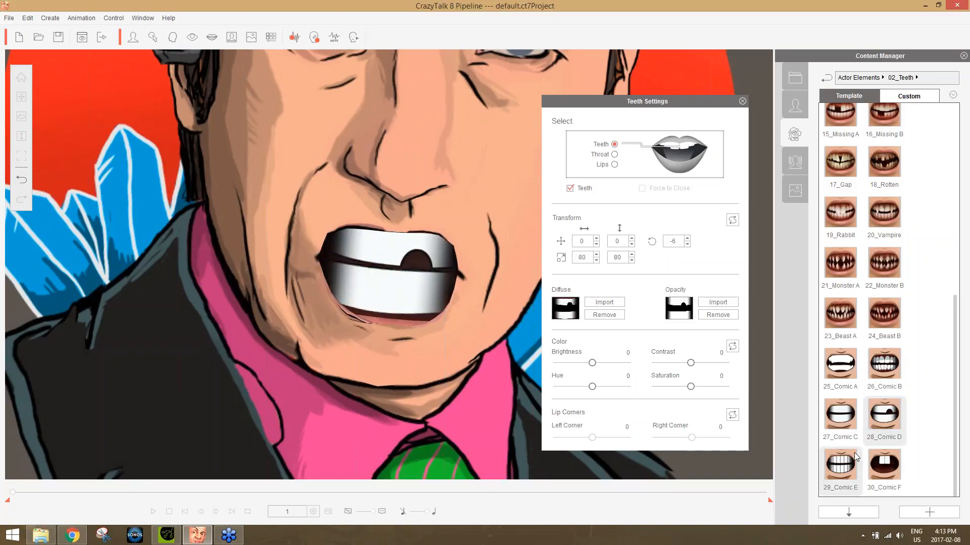
pyautogui.doubleClick(884, 364)
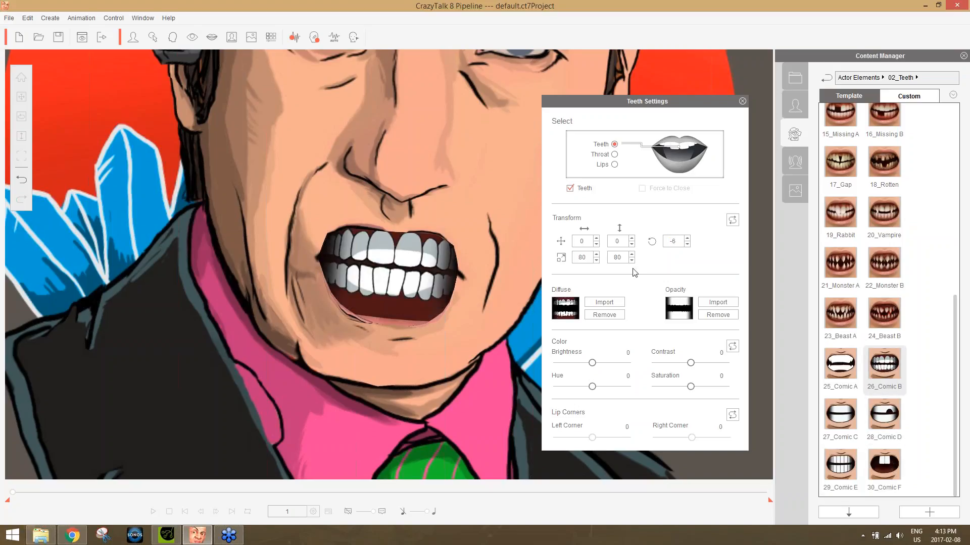
# Compare a teeth rotation of -7, set it back to -6, and close the teeth settings.
pyautogui.click(687, 244)
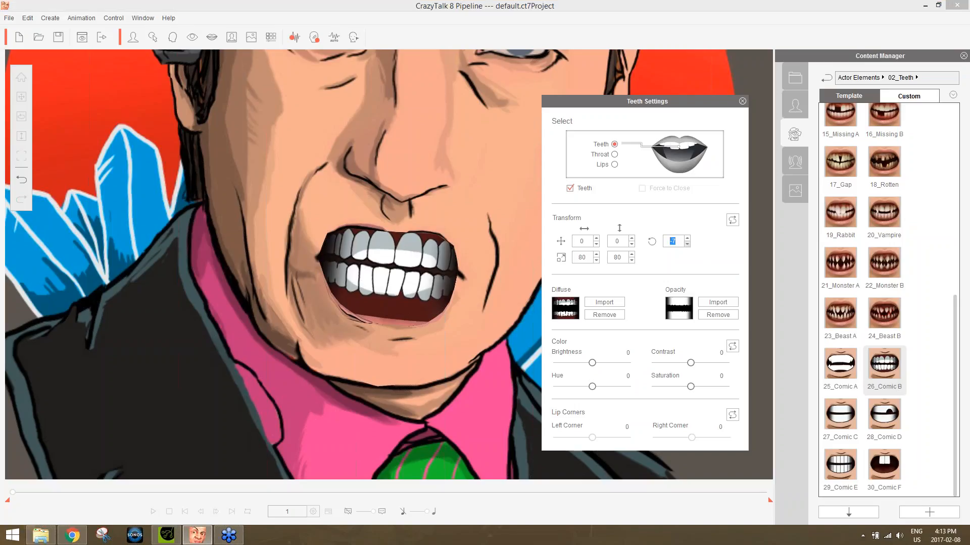
pyautogui.click(686, 238)
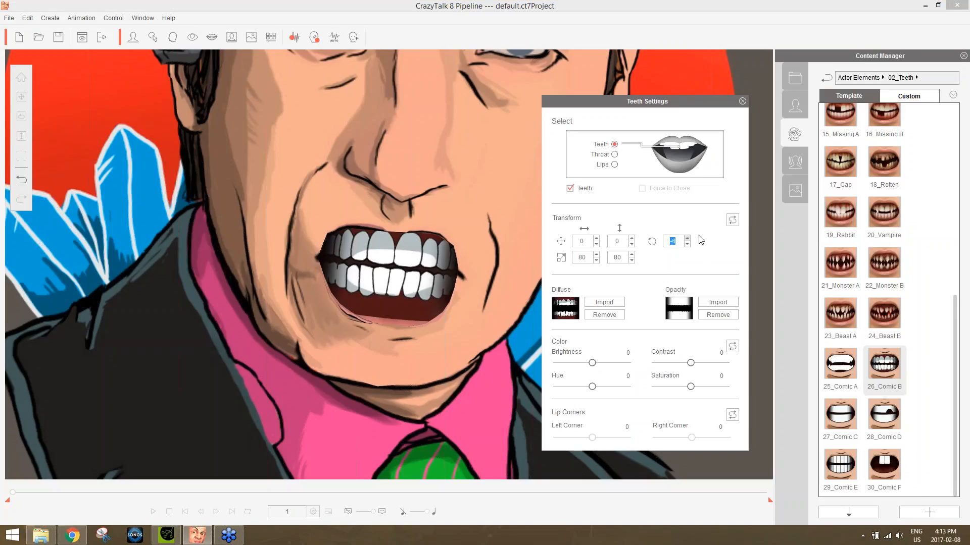
pyautogui.click(742, 101)
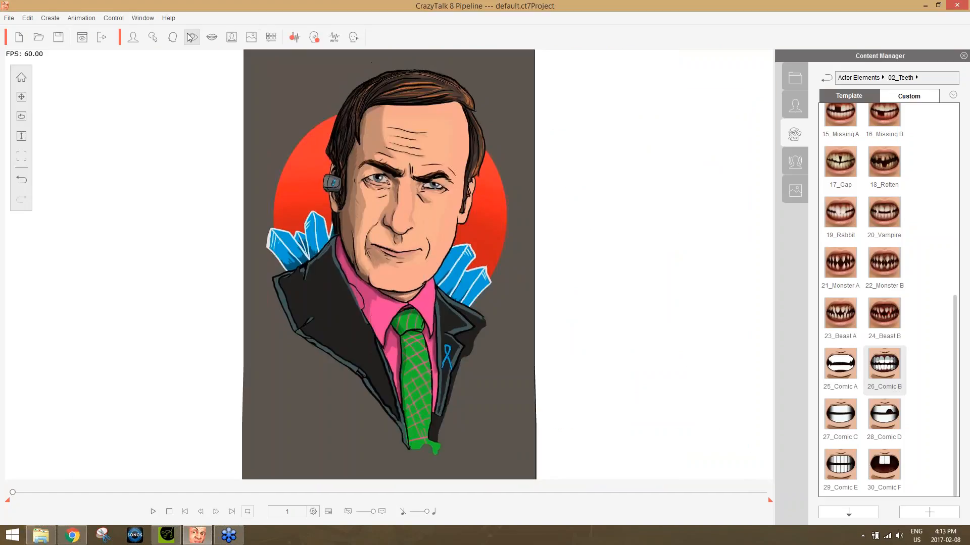
# Open the eye templates and try the cartoon eyes Cartoon_07 and Cartoon_04 on the actor.
pyautogui.click(189, 37)
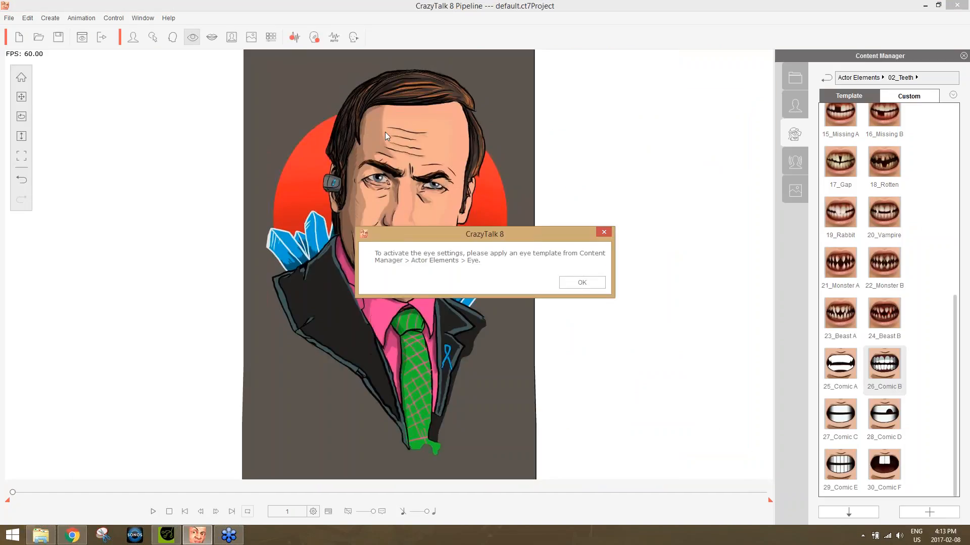
pyautogui.click(595, 284)
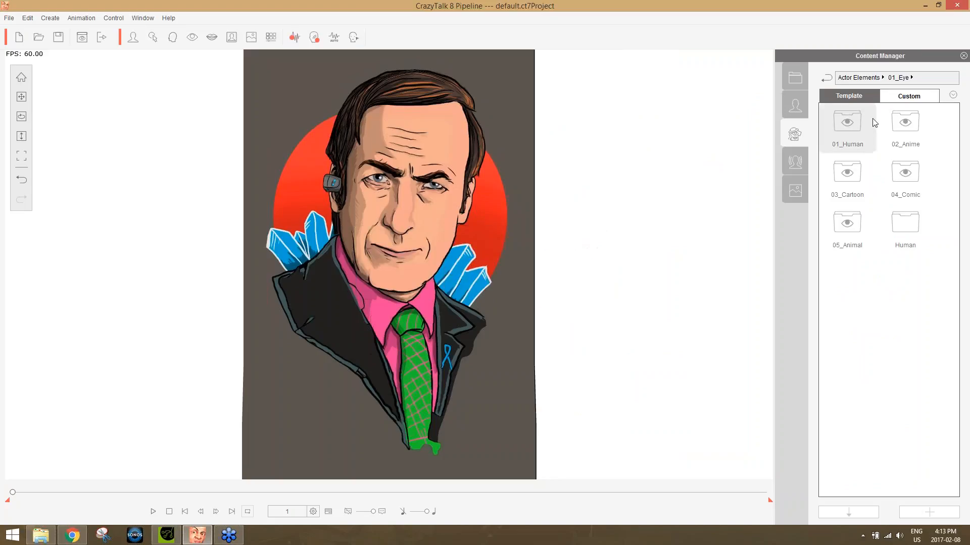
pyautogui.doubleClick(857, 183)
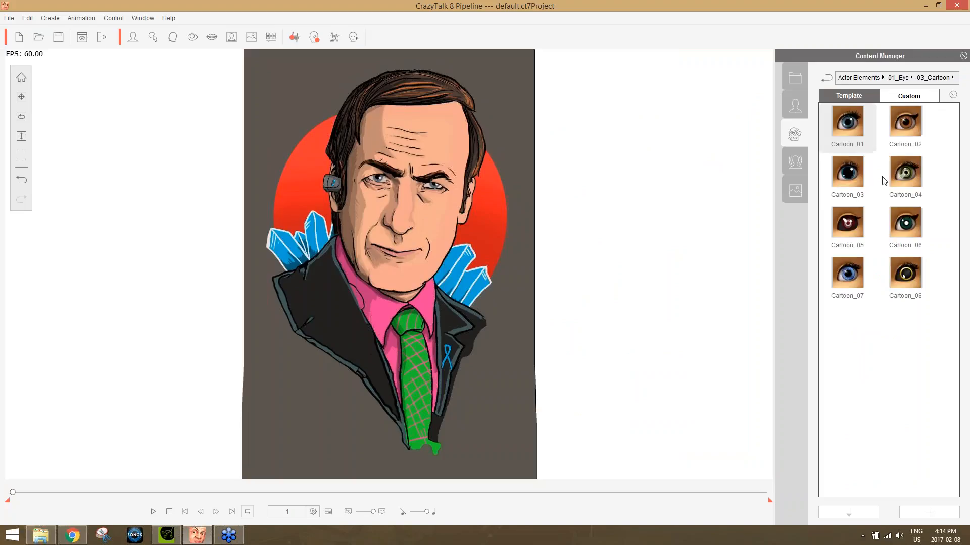
pyautogui.doubleClick(847, 276)
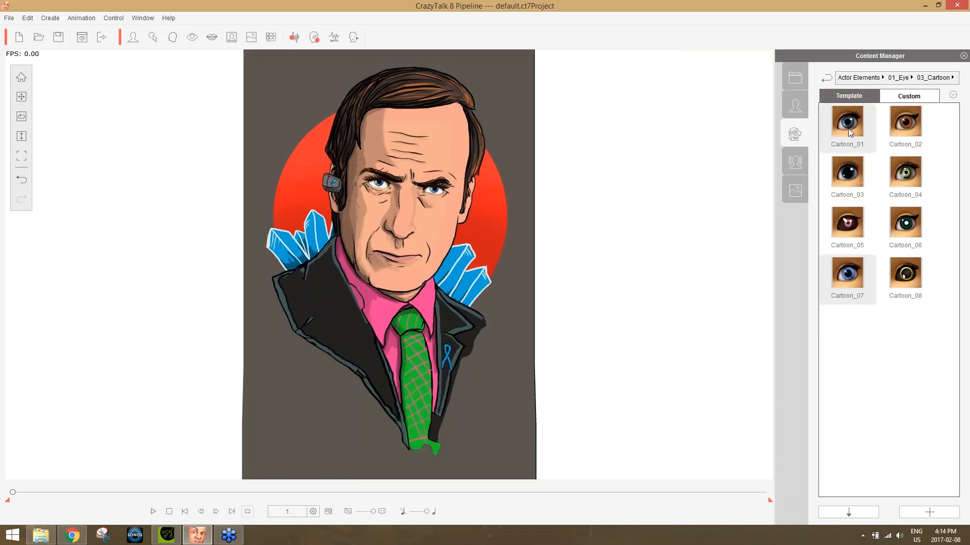
pyautogui.click(912, 173)
pyautogui.doubleClick(913, 173)
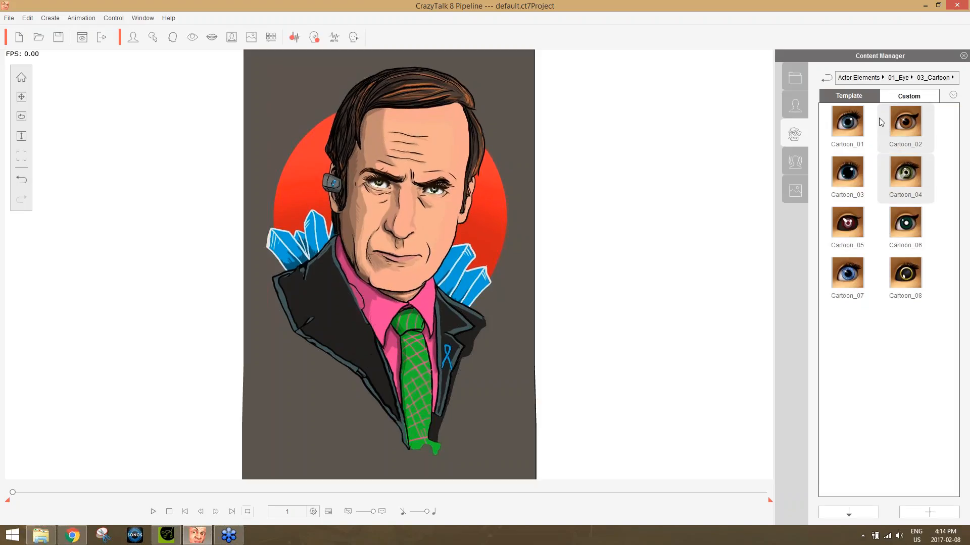
# Apply the human eye template _M01_Normal to the actor and open the eye settings.
pyautogui.click(898, 78)
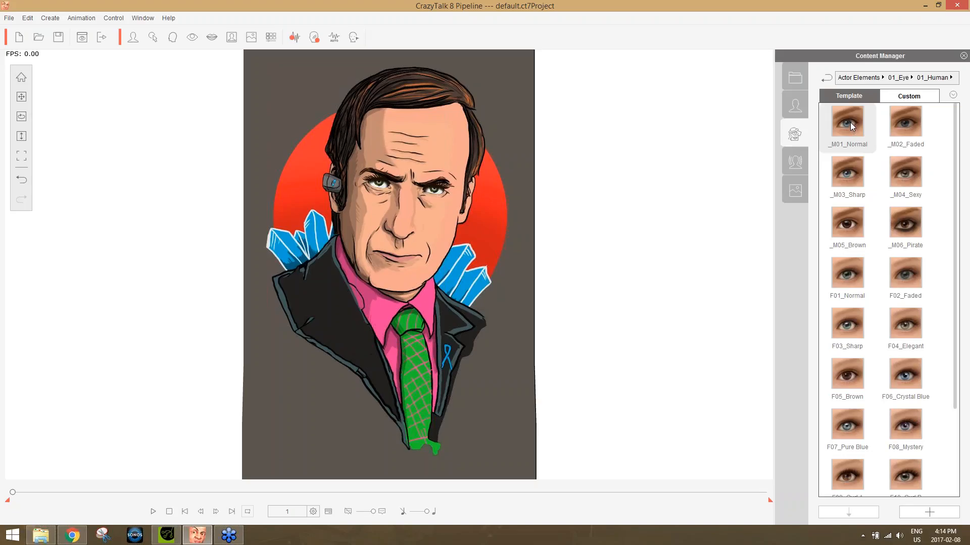
pyautogui.doubleClick(846, 122)
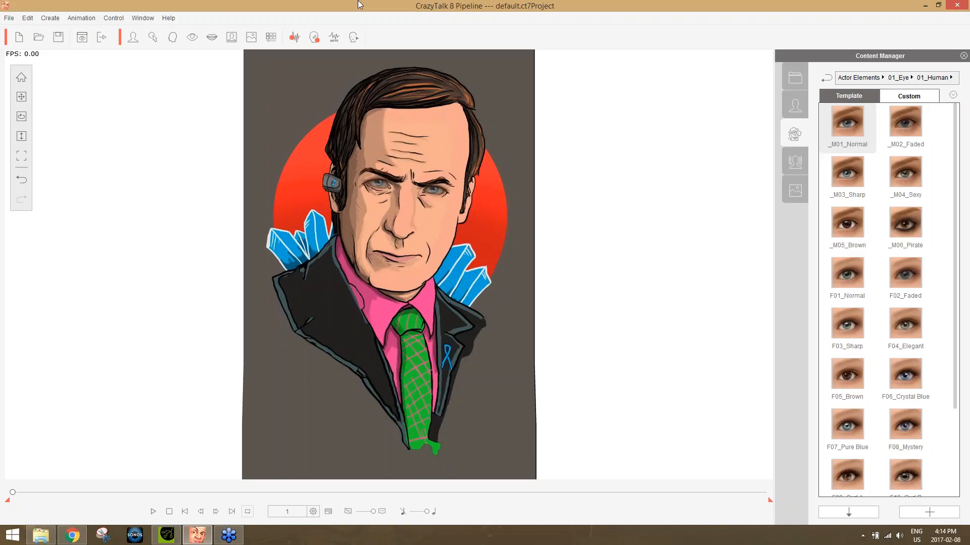
pyautogui.click(192, 37)
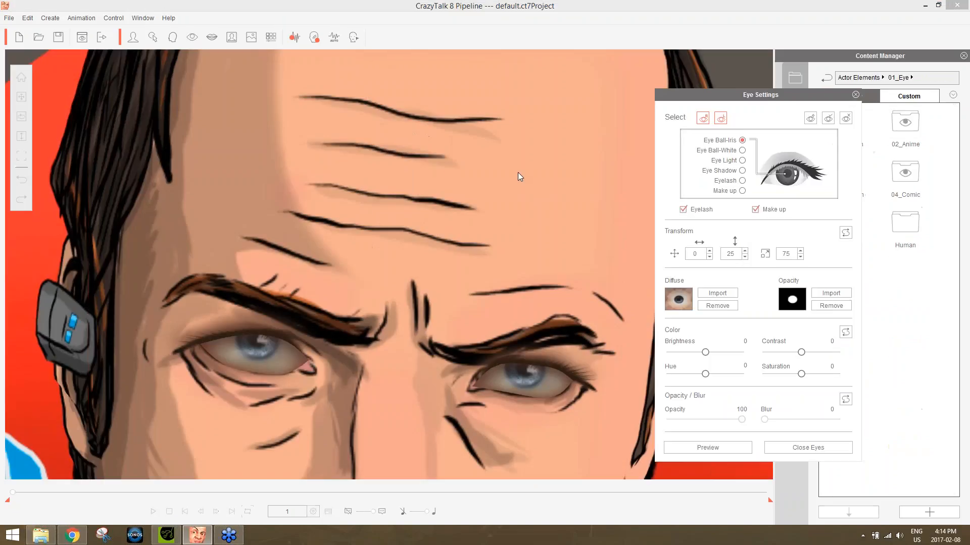
# Set the brightness of the eyeball white to 52 and of the eye shadow to -62.
pyautogui.click(742, 151)
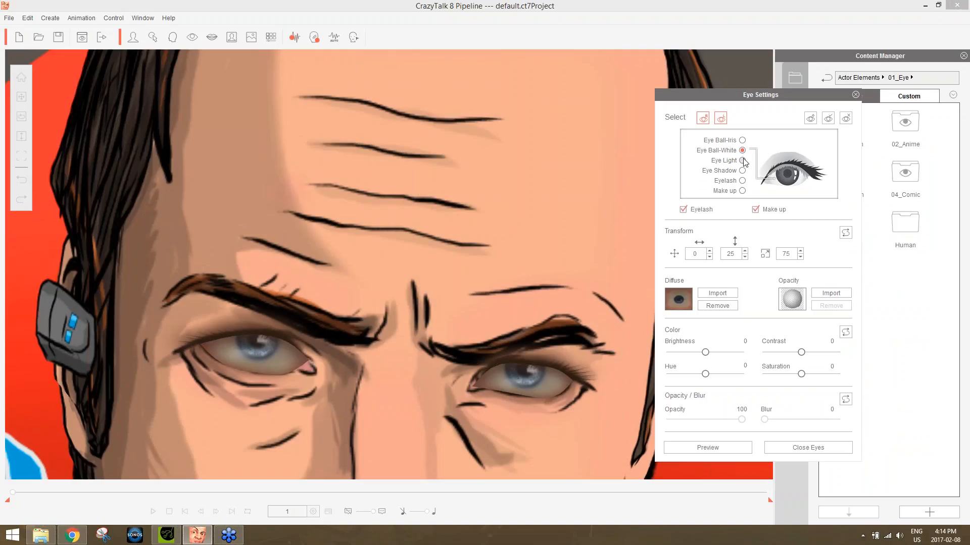
pyautogui.moveTo(705, 352); pyautogui.dragTo(716, 352)
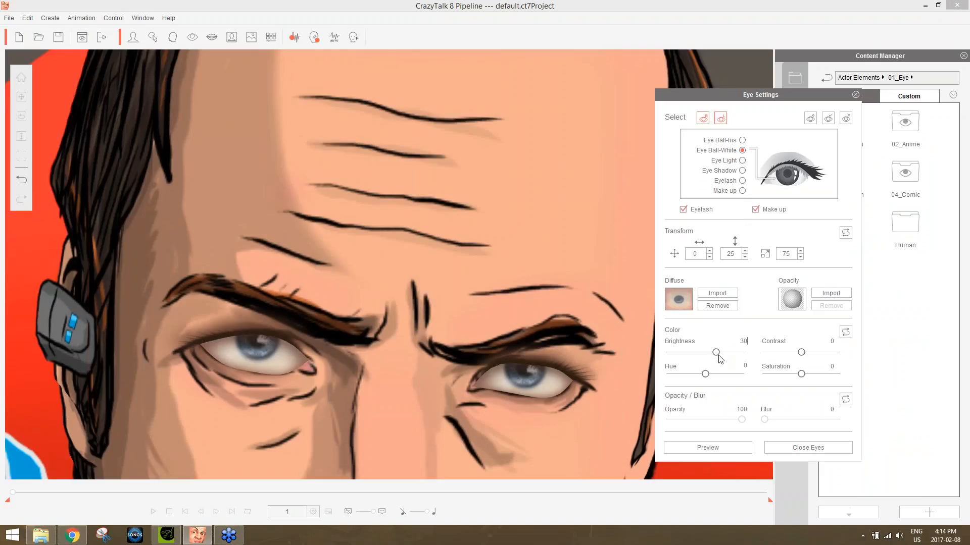
pyautogui.moveTo(716, 353); pyautogui.dragTo(726, 359)
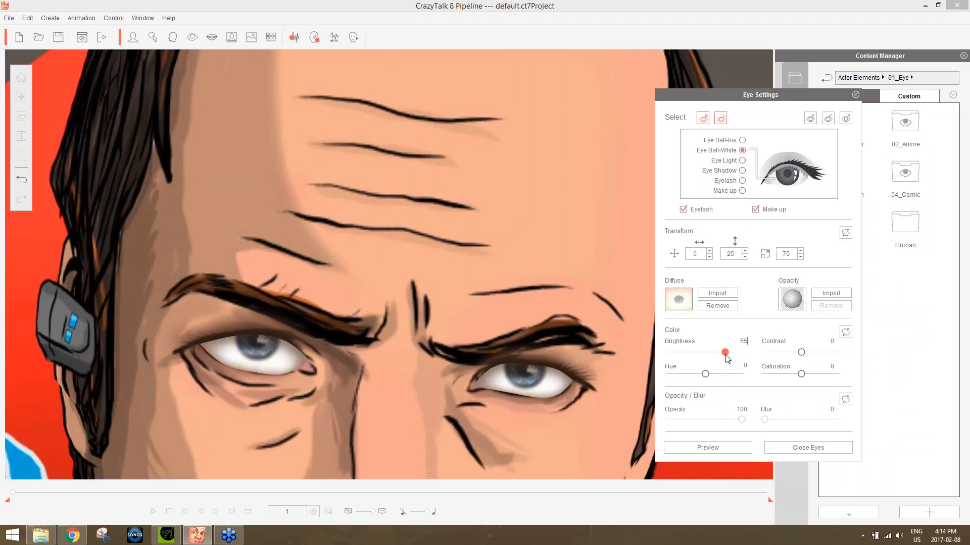
pyautogui.click(741, 170)
pyautogui.moveTo(706, 353); pyautogui.dragTo(687, 367)
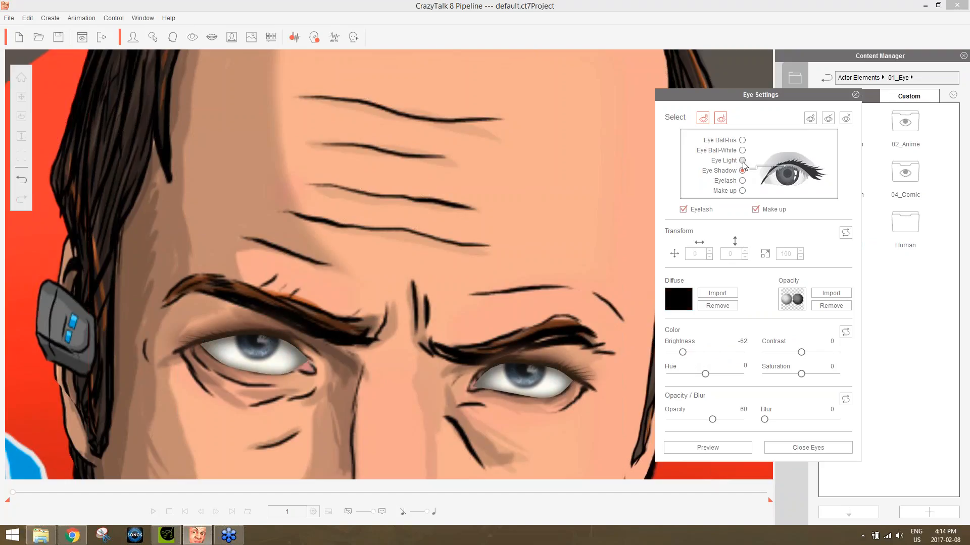
# Turn the irises green by setting the iris hue to -50 and saturation to 1.
pyautogui.click(742, 140)
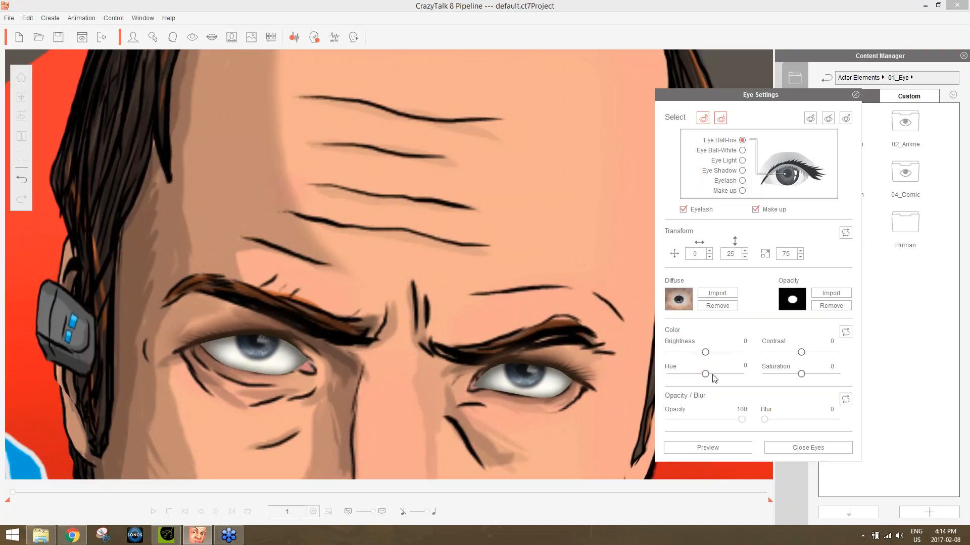
pyautogui.moveTo(709, 376)
pyautogui.mouseDown()
pyautogui.moveTo(738, 377)
pyautogui.moveTo(692, 382)
pyautogui.mouseUp()
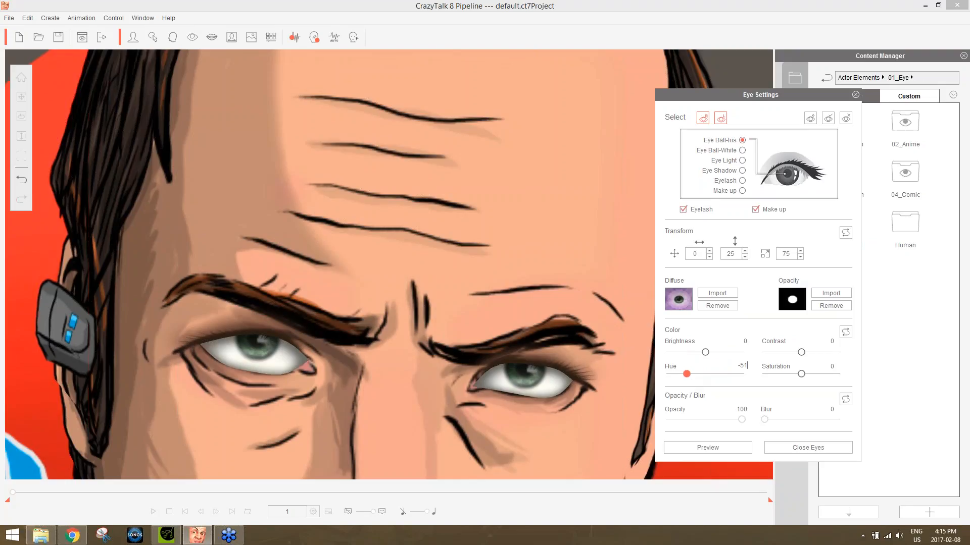
pyautogui.moveTo(799, 377)
pyautogui.mouseDown()
pyautogui.moveTo(808, 377)
pyautogui.moveTo(799, 381)
pyautogui.mouseUp()
# Toggle the eyes' make-up and eyelash layers off and on to compare, leaving both enabled.
pyautogui.click(721, 120)
pyautogui.click(756, 210)
pyautogui.click(756, 211)
pyautogui.click(756, 211)
pyautogui.click(756, 210)
pyautogui.click(683, 209)
pyautogui.click(683, 210)
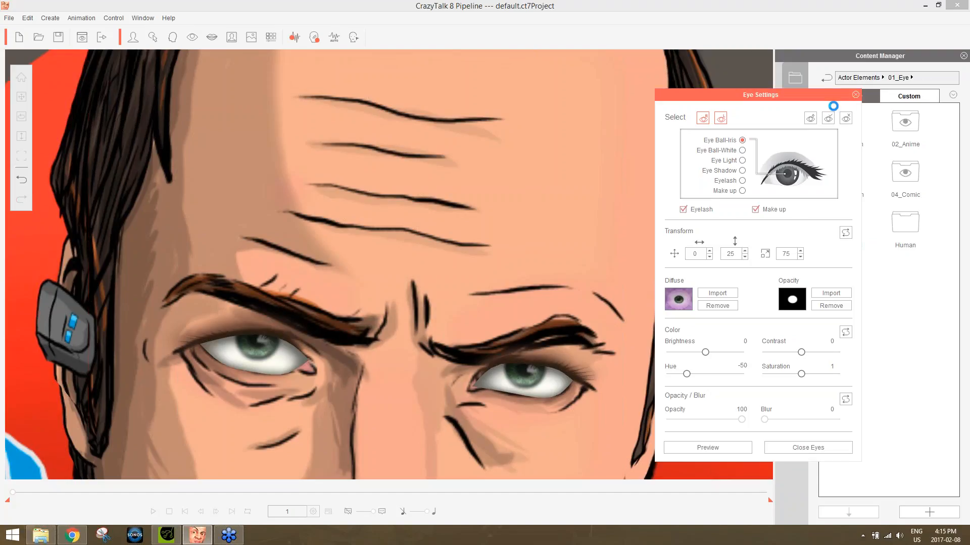
# Close the eye settings and play the actor's talking animation twice to check the eyes.
pyautogui.click(856, 96)
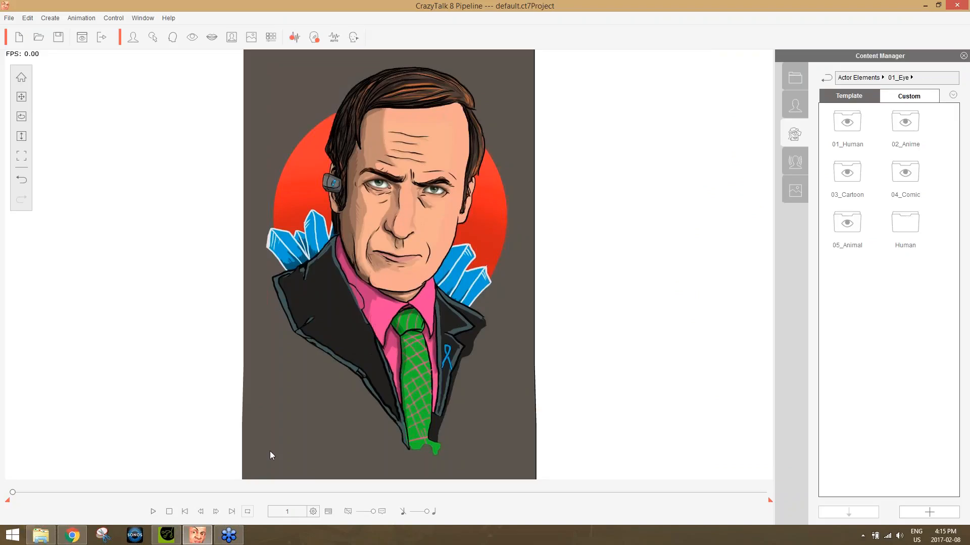
pyautogui.click(153, 511)
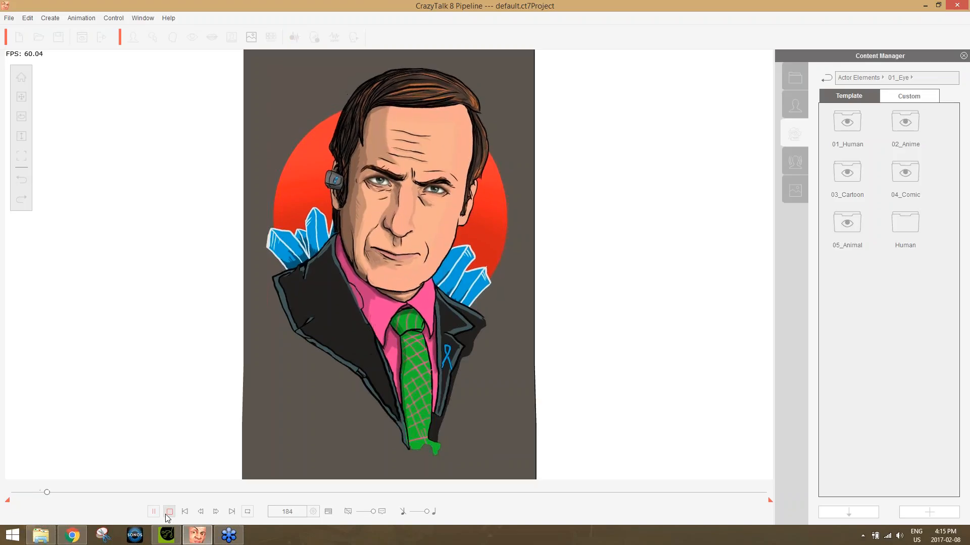
pyautogui.click(170, 512)
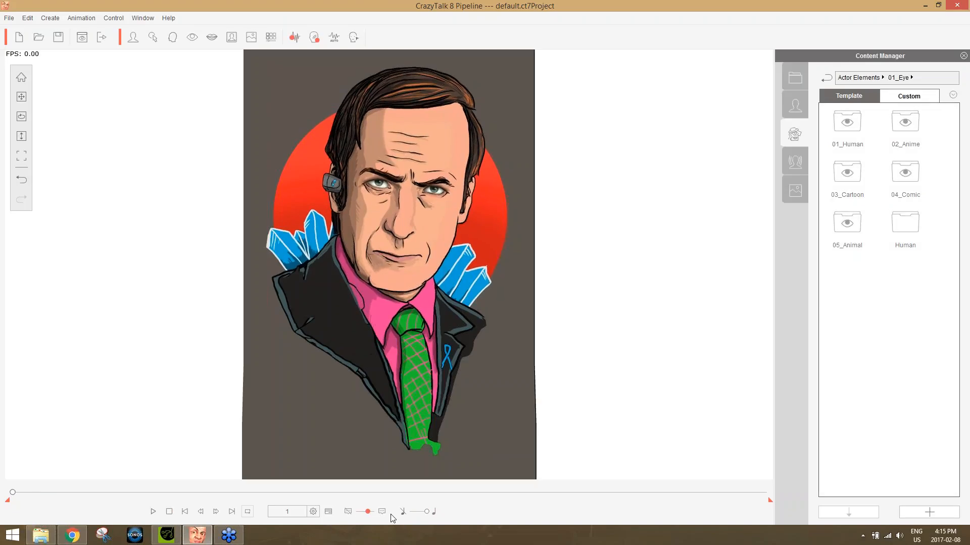
pyautogui.click(152, 513)
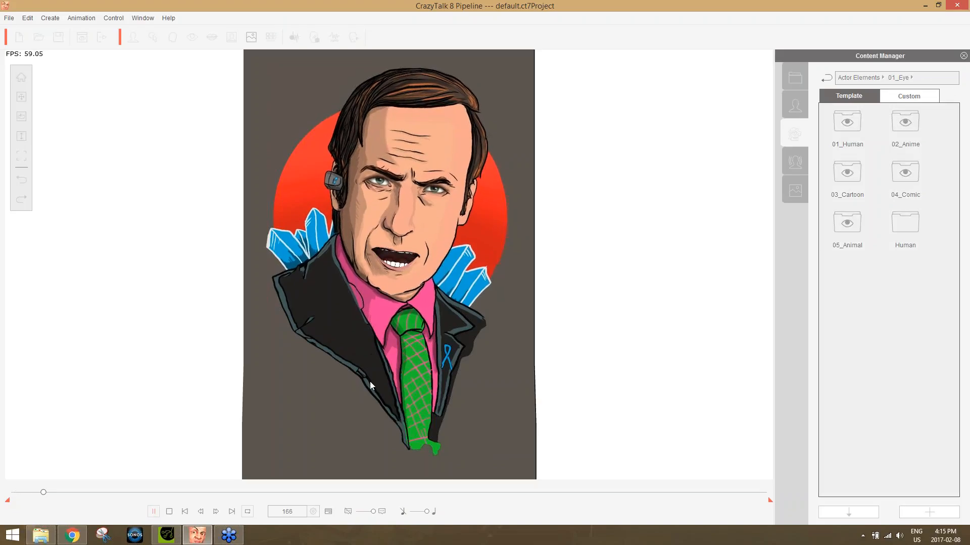
pyautogui.click(170, 511)
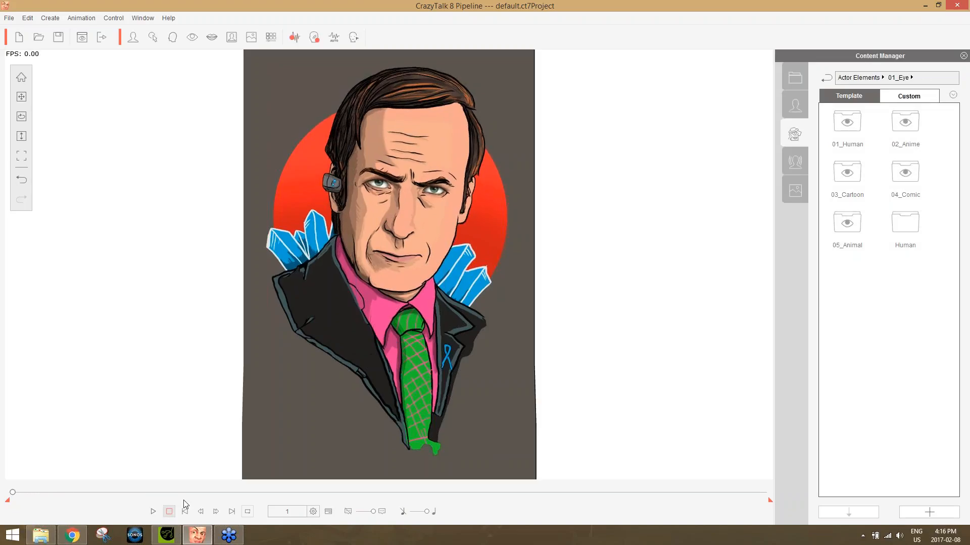
# Preview the fifth full-face control preset in Face Puppet and record a short pass of facial motion with it.
pyautogui.click(315, 37)
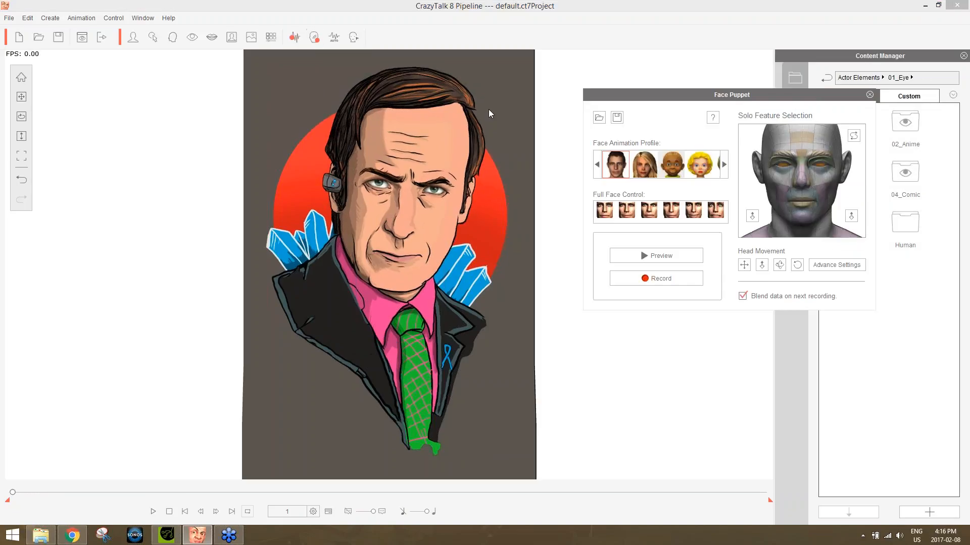
pyautogui.click(693, 215)
pyautogui.click(661, 256)
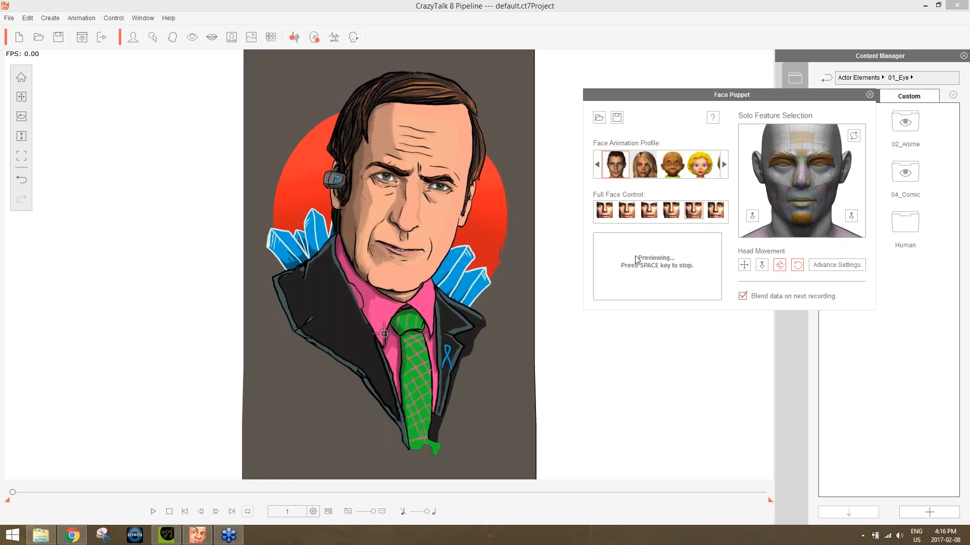
pyautogui.click(674, 281)
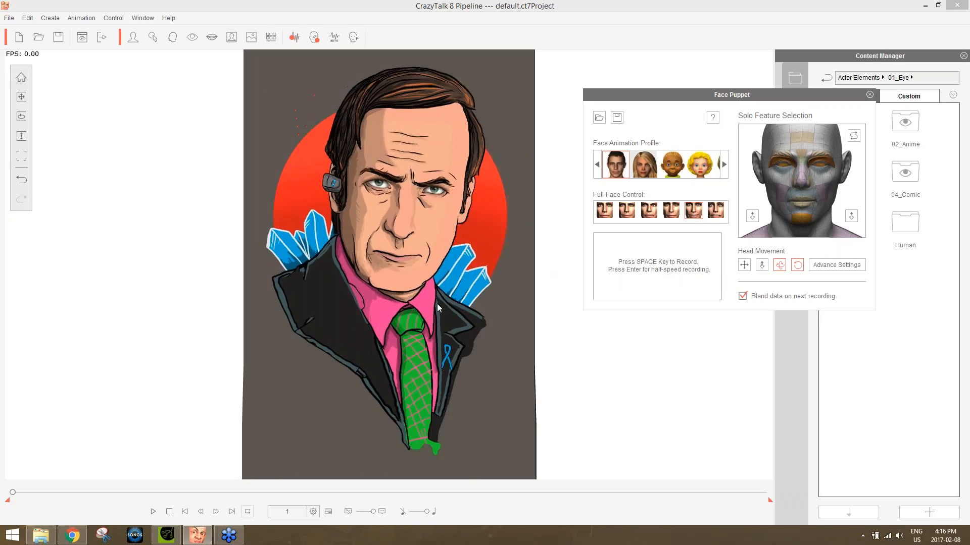
pyautogui.press('space')
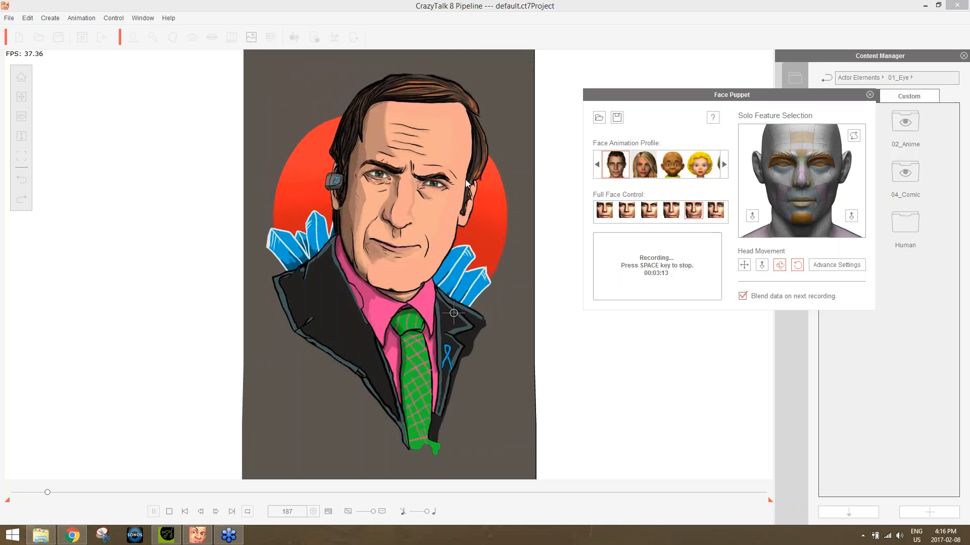
pyautogui.press('space')
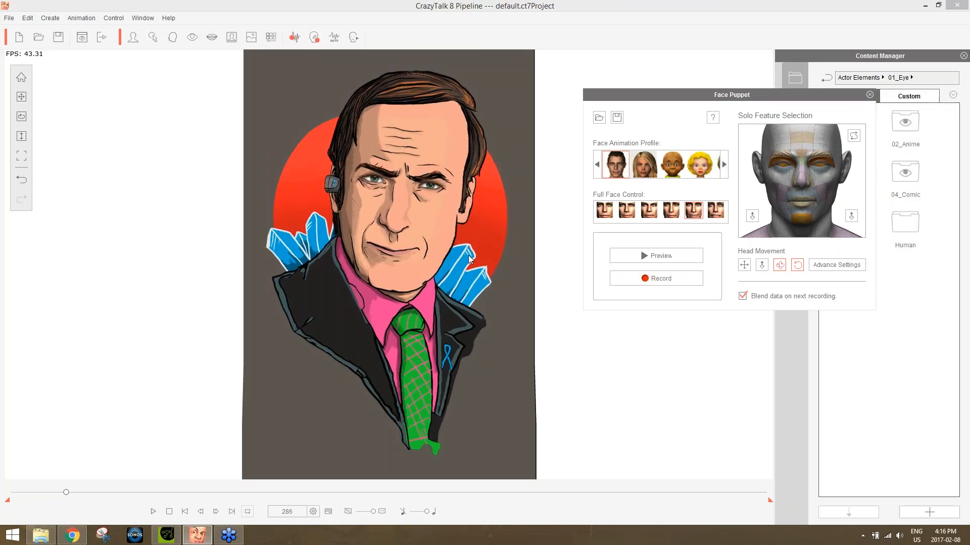
# Close Face Puppet and play back the recorded facial motion.
pyautogui.click(869, 94)
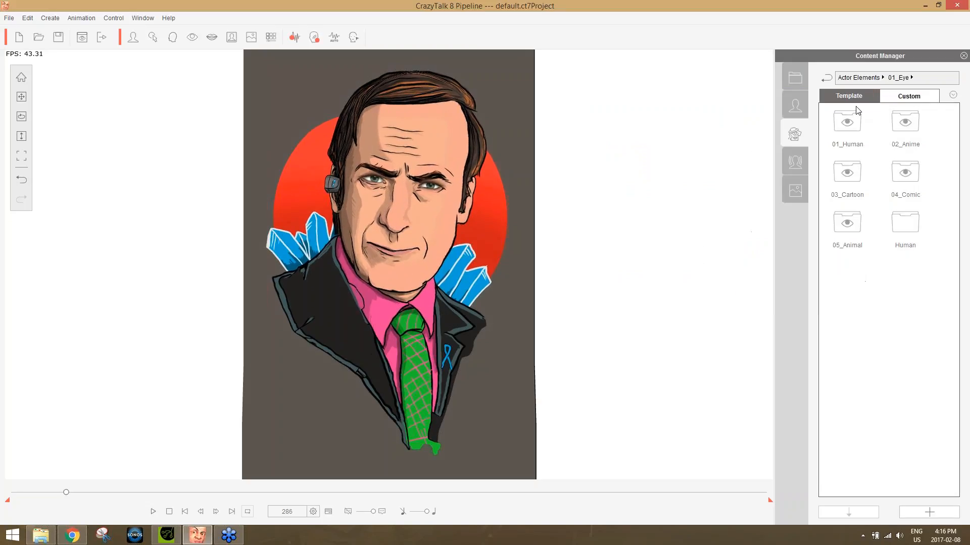
pyautogui.click(153, 512)
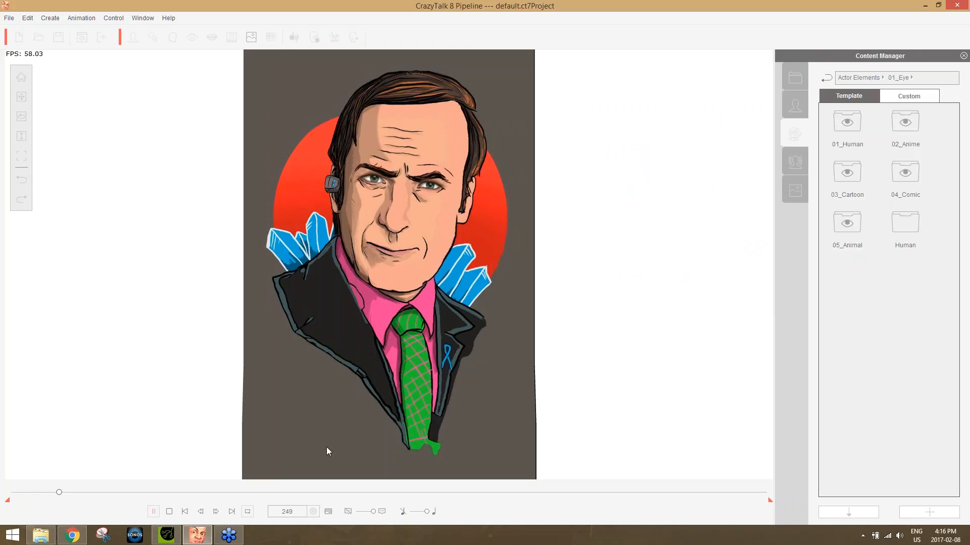
pyautogui.click(169, 512)
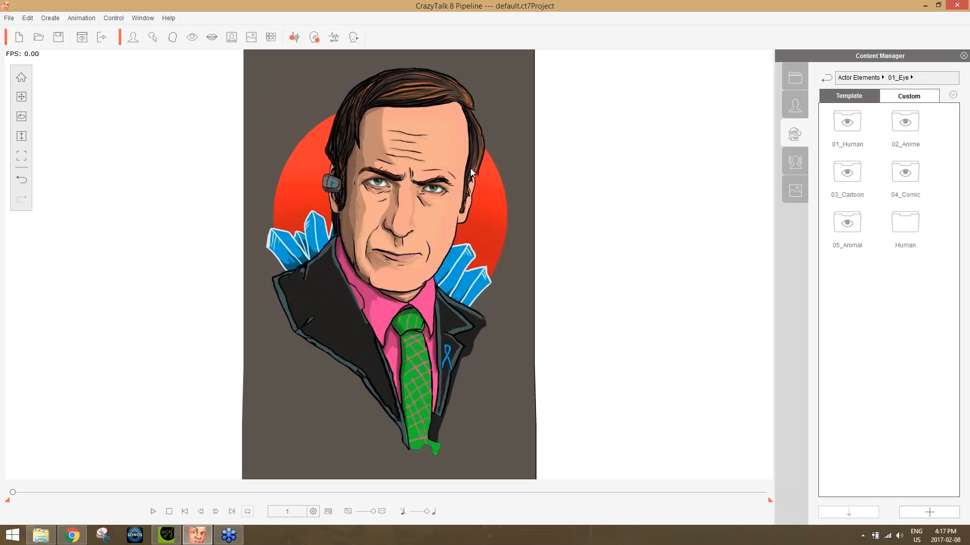
pyautogui.click(135, 35)
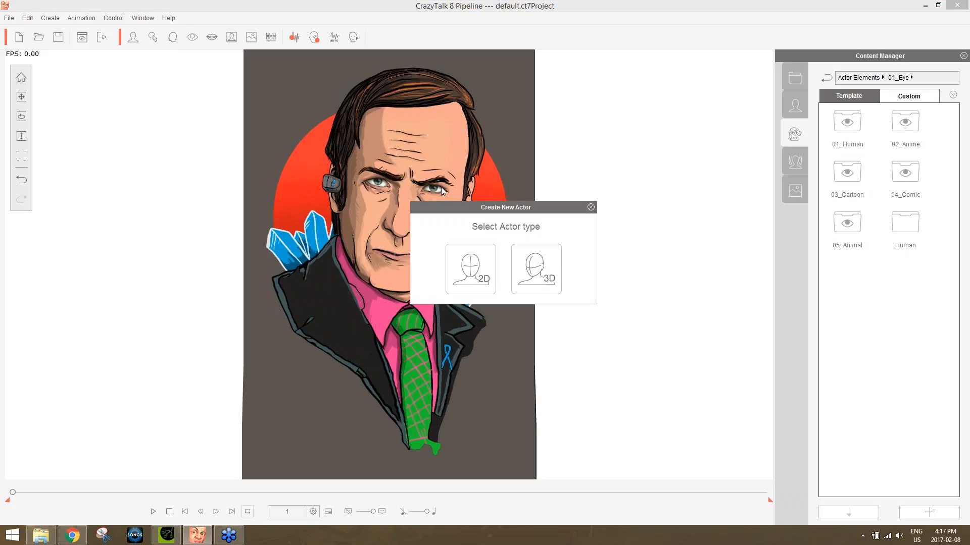
pyautogui.click(548, 270)
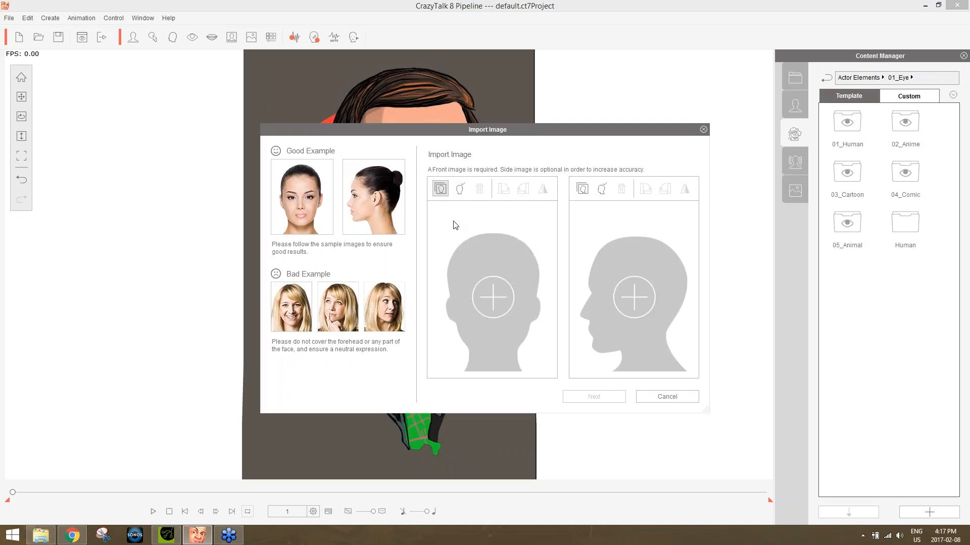
pyautogui.click(663, 397)
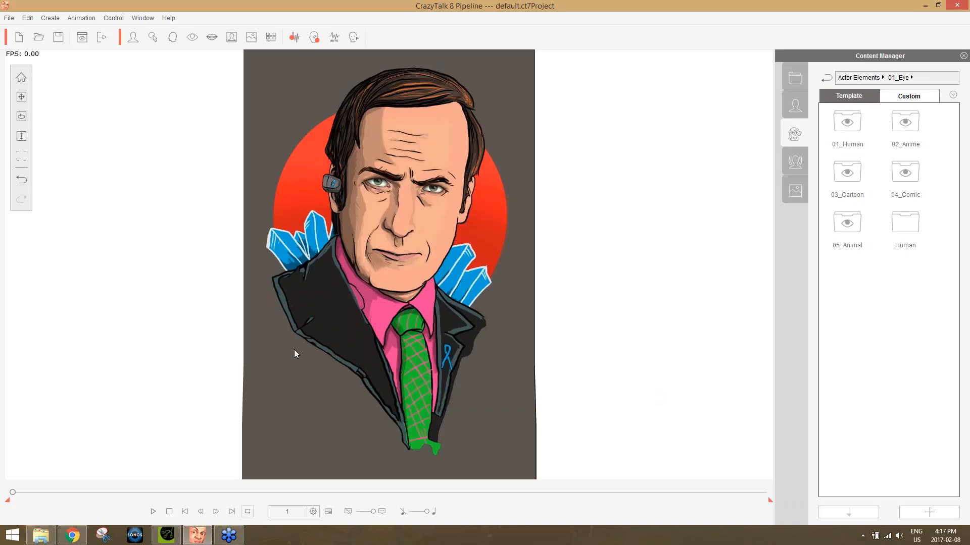
# Preview the Saul Goodman JPEG from the CT8 3D Head Creation folder and open it in Adobe Photoshop CC 2015.
pyautogui.click(39, 534)
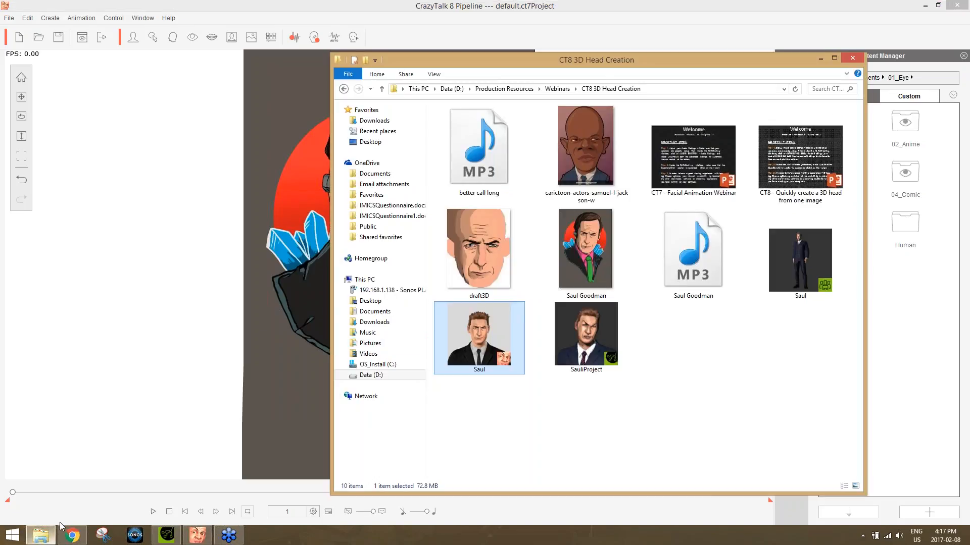
pyautogui.doubleClick(592, 240)
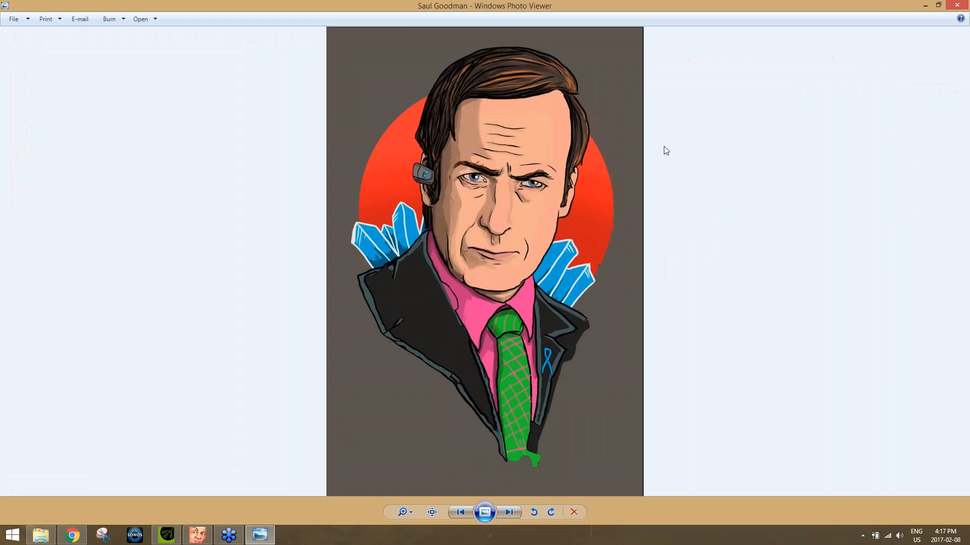
pyautogui.click(954, 6)
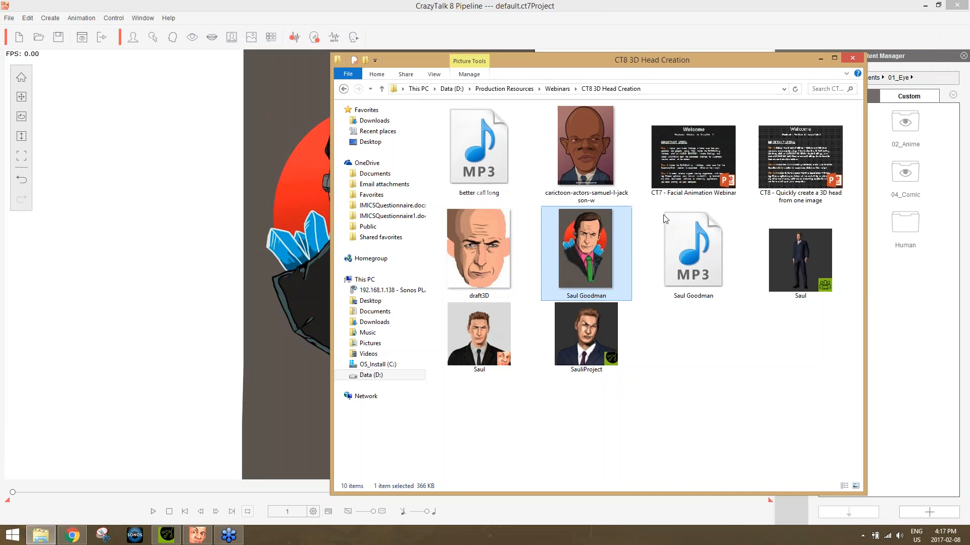
pyautogui.rightClick(592, 240)
pyautogui.moveTo(654, 365)
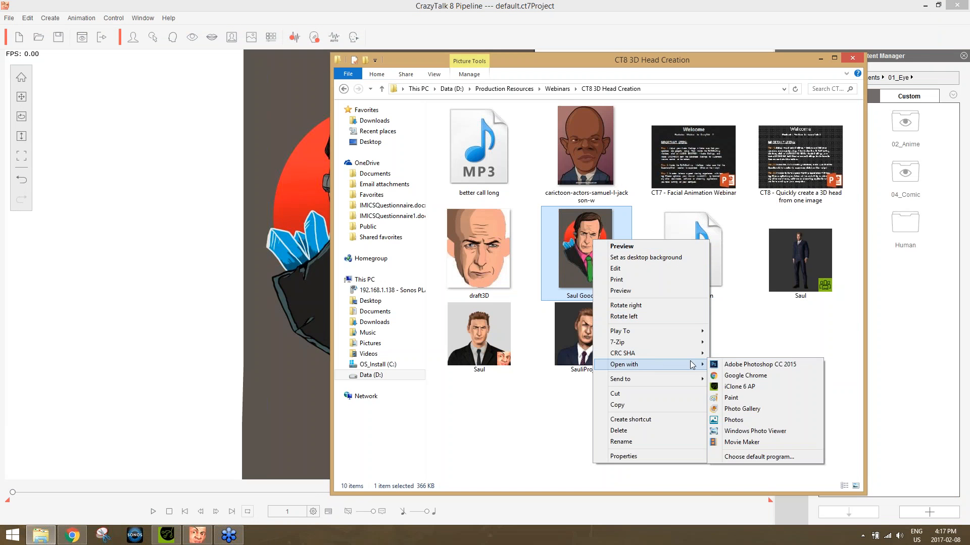
pyautogui.click(752, 365)
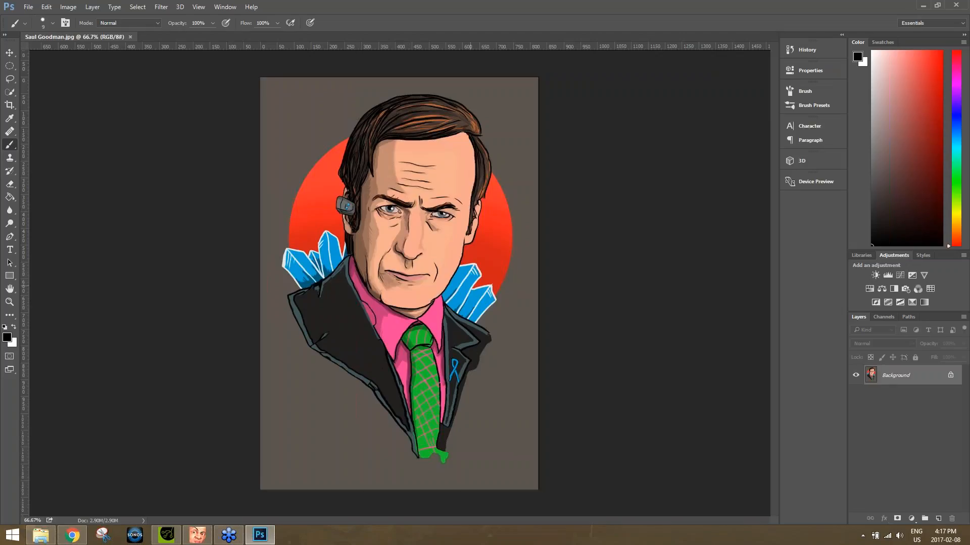
# Select the face's skin area with the Quick Selection tool, leaving out the hair and clothing, and copy it.
pyautogui.scroll(3, 566, 281)
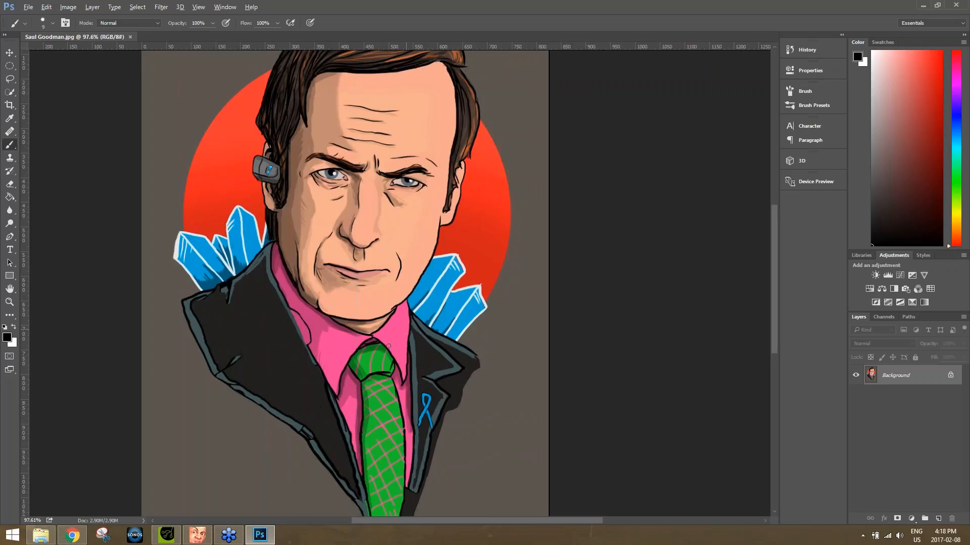
pyautogui.click(10, 92)
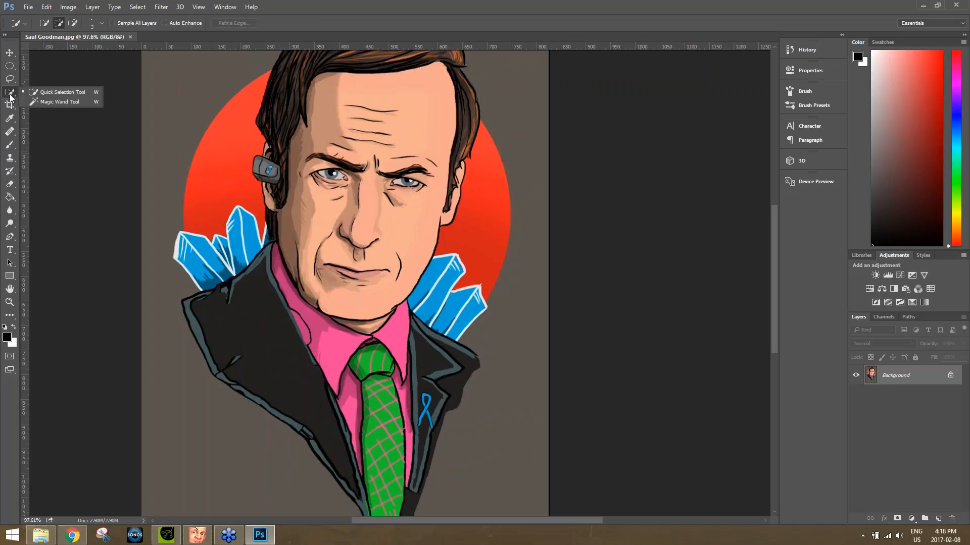
pyautogui.click(55, 92)
pyautogui.moveTo(410, 102)
pyautogui.mouseDown()
pyautogui.moveTo(391, 229)
pyautogui.moveTo(369, 248)
pyautogui.moveTo(333, 242)
pyautogui.moveTo(336, 202)
pyautogui.mouseUp()
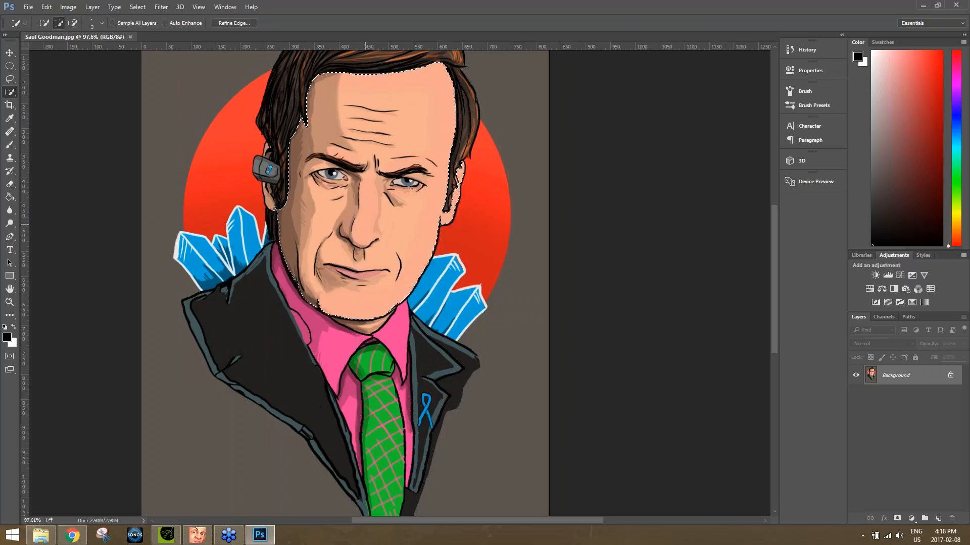
pyautogui.click(29, 7)
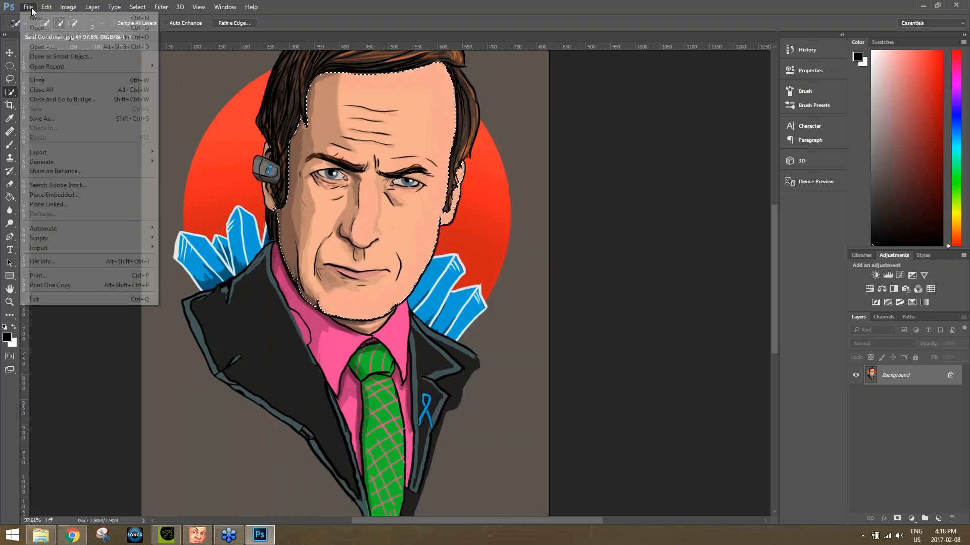
pyautogui.click(312, 4)
# Try pasting the copied face into a new transparent 392 × 524 pixel document, undo the paste and close that document.
pyautogui.click(29, 8)
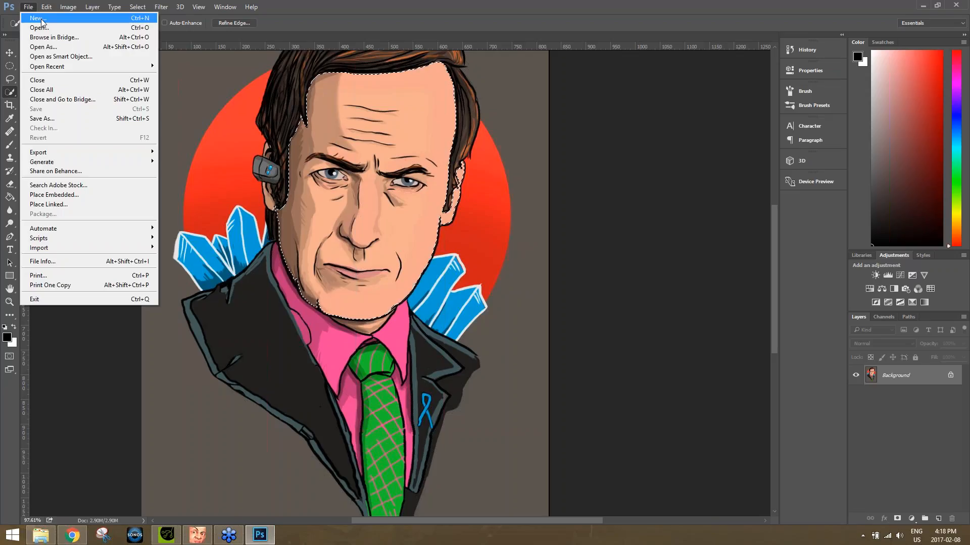
pyautogui.click(40, 18)
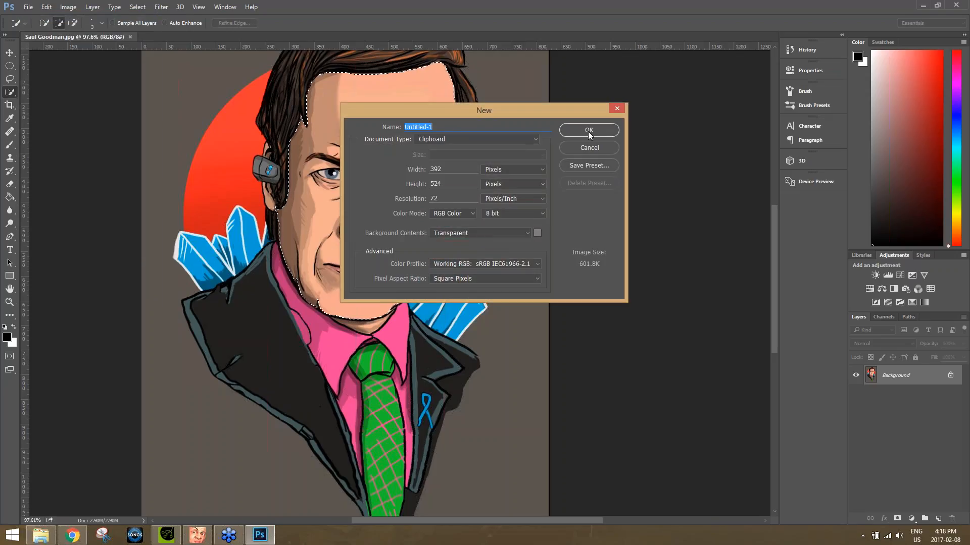
pyautogui.click(584, 133)
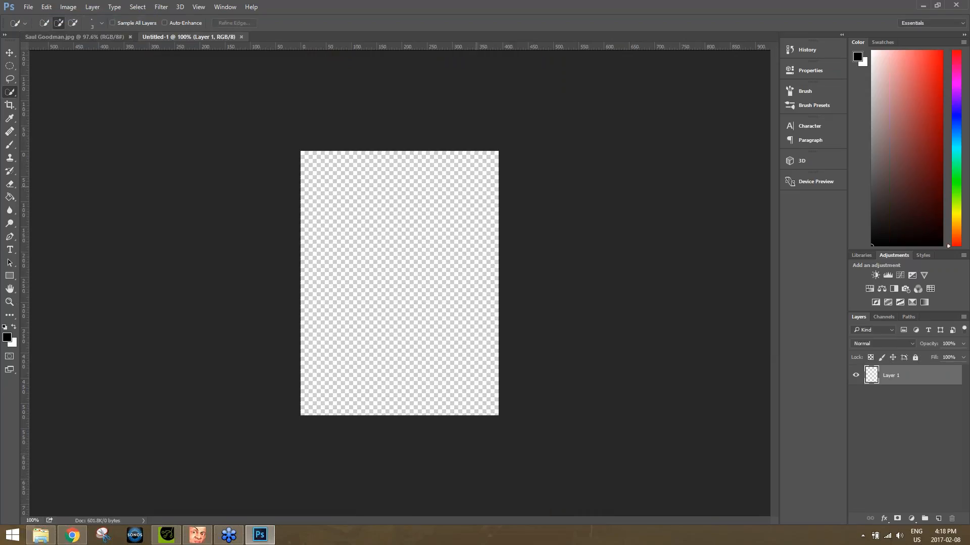
pyautogui.hotkey('ctrl', 'v')
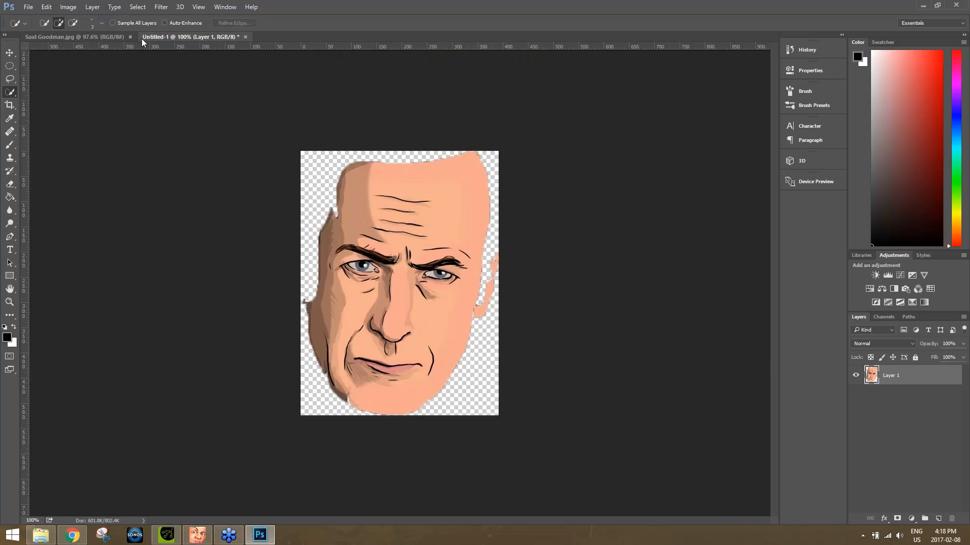
pyautogui.hotkey('ctrl', 'z')
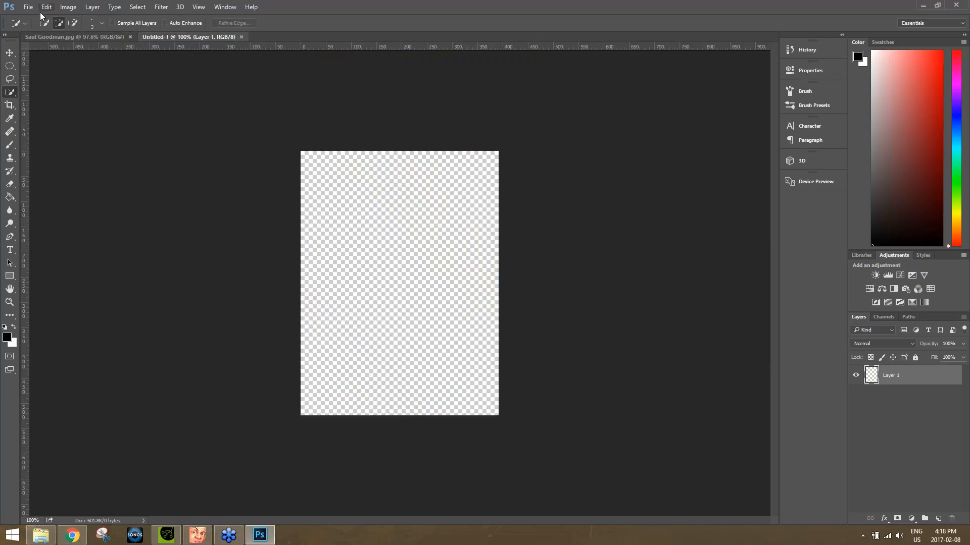
pyautogui.click(241, 37)
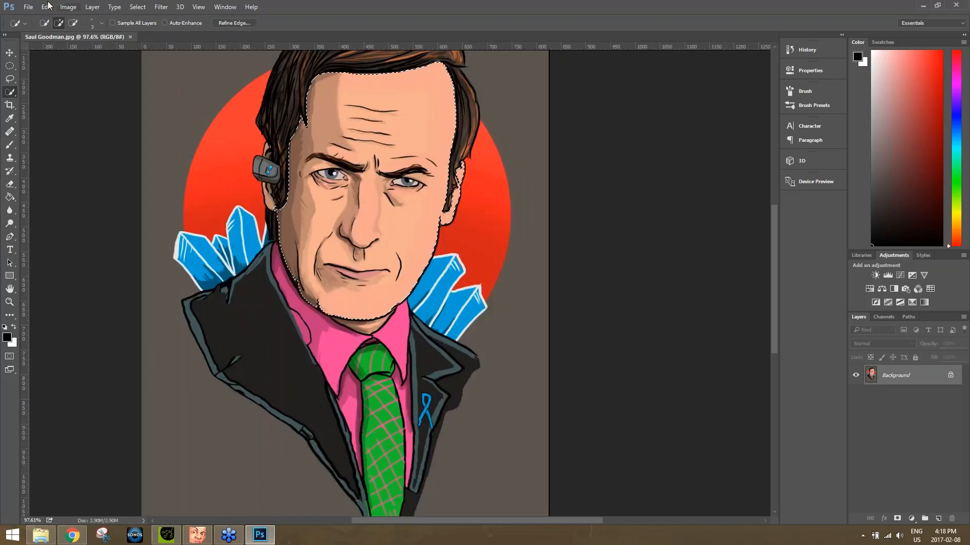
# Create a new transparent document 450 pixels wide and 600 pixels high and paste the copied face into it.
pyautogui.click(28, 6)
pyautogui.click(38, 18)
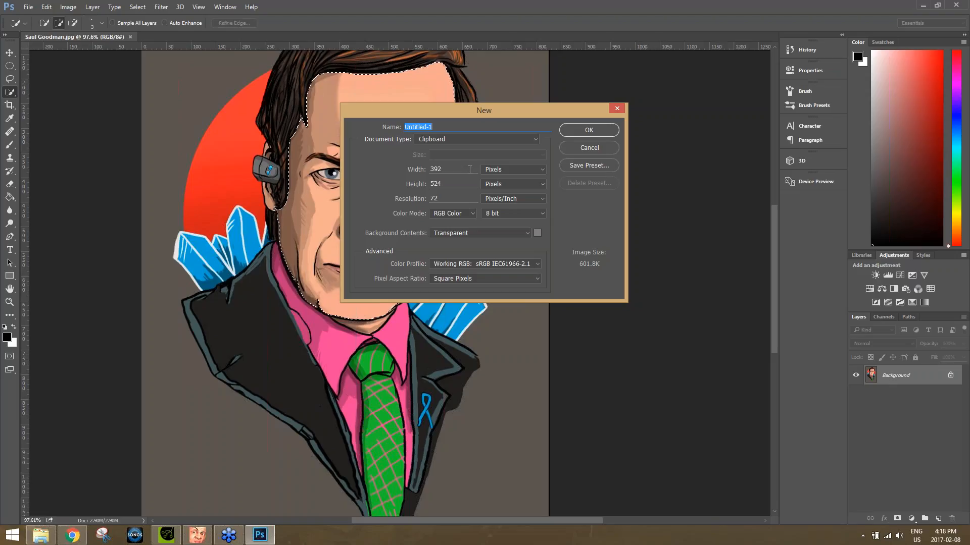
pyautogui.click(449, 171)
pyautogui.press('BackSpace')
pyautogui.press('BackSpace')
pyautogui.press('BackSpace')
pyautogui.write('450')
pyautogui.press('Tab')
pyautogui.write('600')
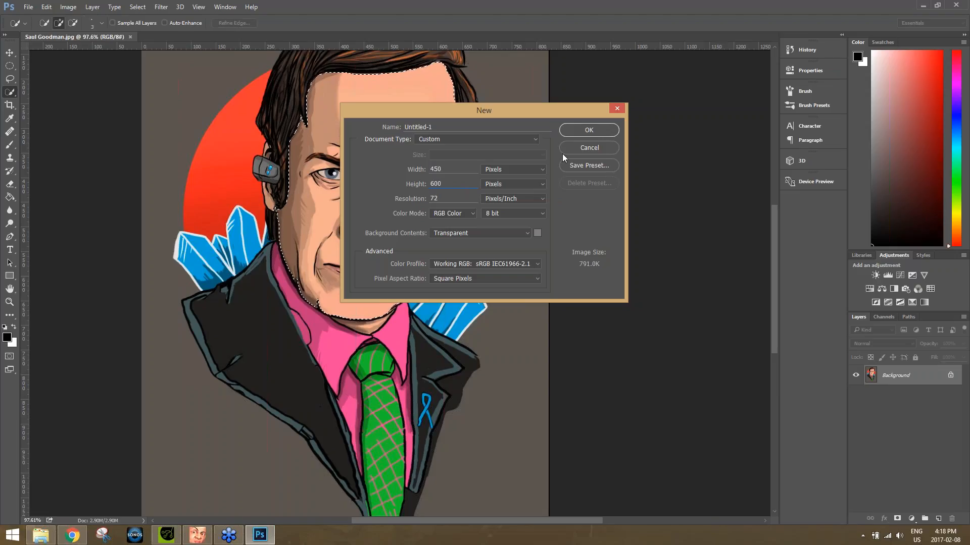
pyautogui.click(589, 130)
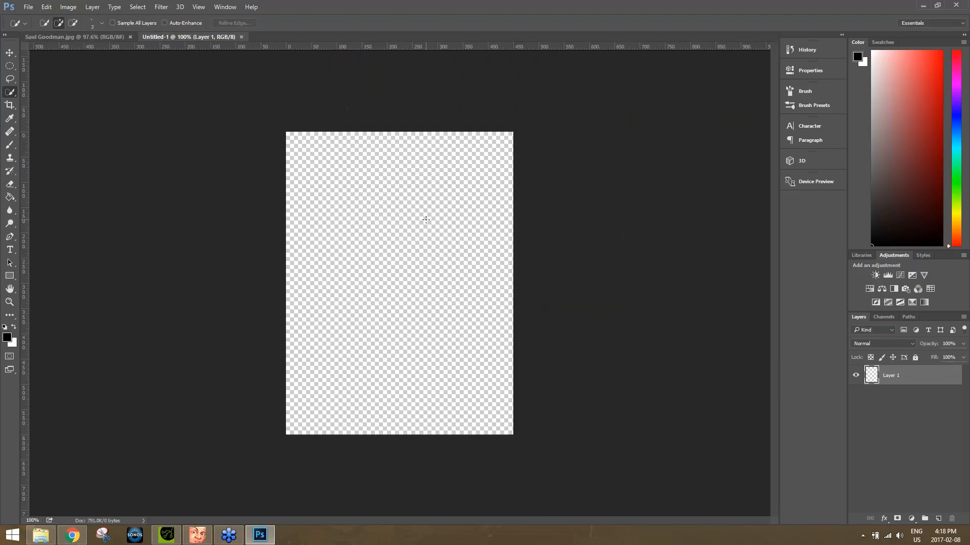
pyautogui.hotkey('ctrl', 'v')
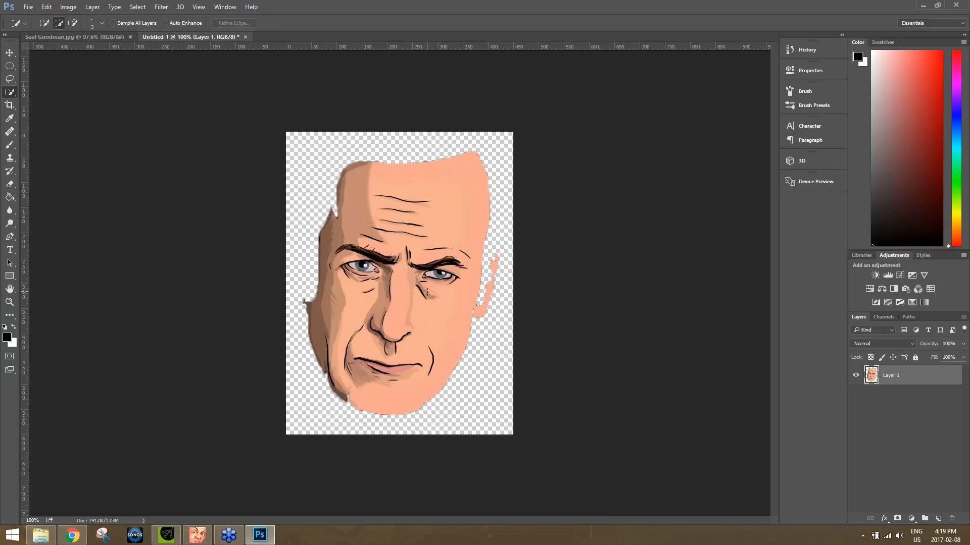
# Rotate the pasted face about 6° counter-clockwise with Free Transform so that it stands upright.
pyautogui.hotkey('ctrl', 't')
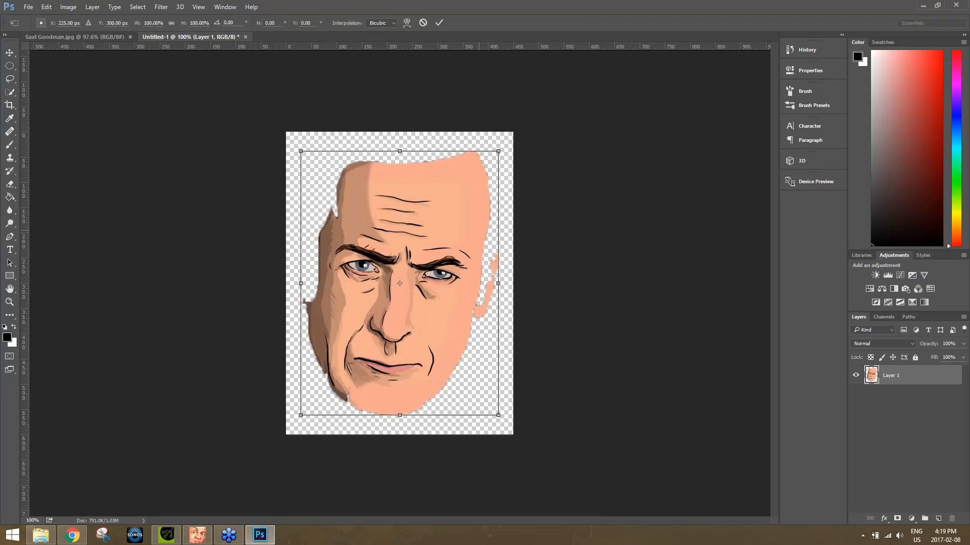
pyautogui.moveTo(505, 150); pyautogui.dragTo(483, 140)
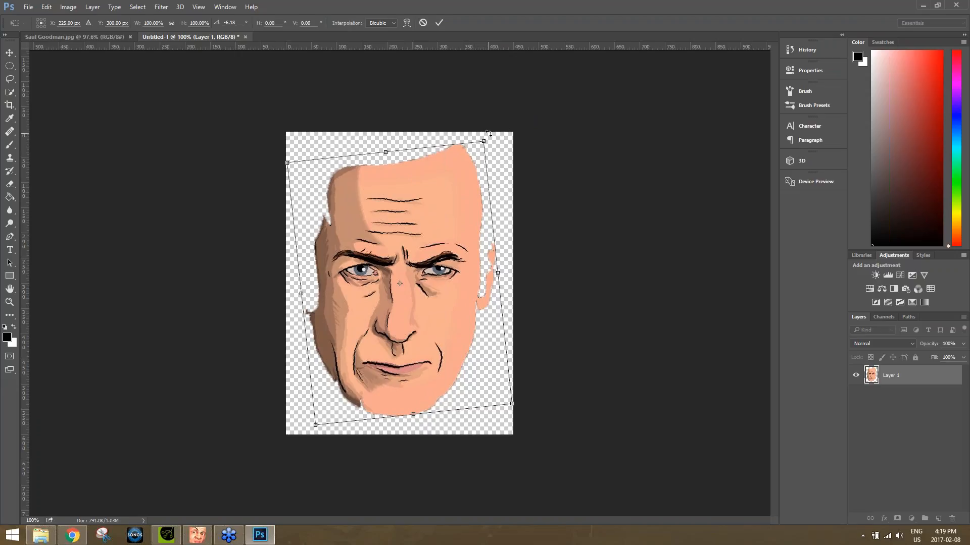
pyautogui.press('w')
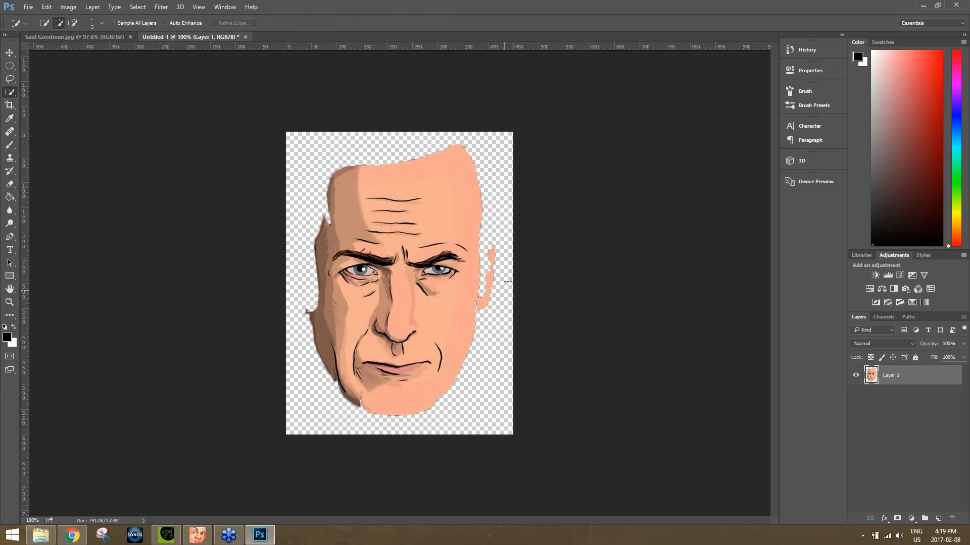
# With an enlarged brush, sample the light skin tone and paint over the transparent area and ear beside the face's lit side and below the chin.
pyautogui.scroll(2, 527, 293)
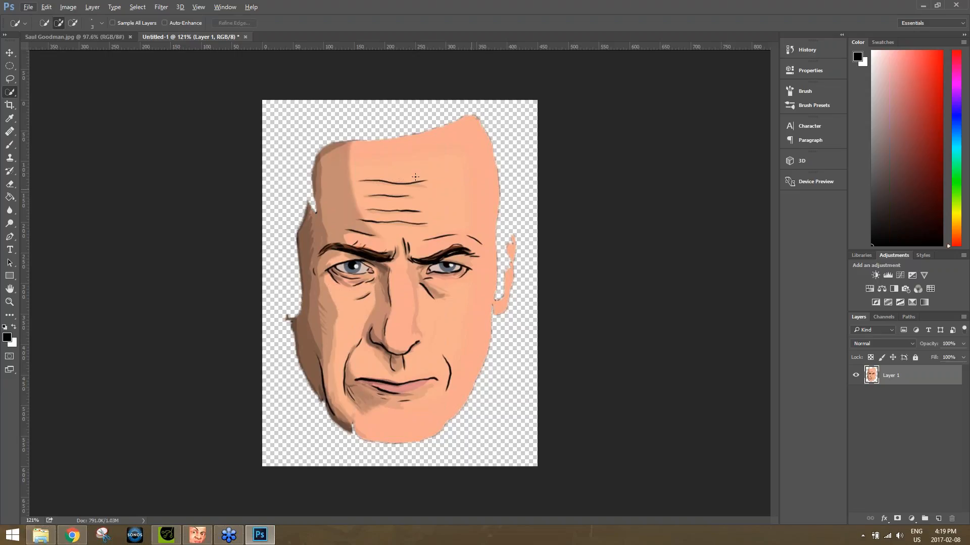
pyautogui.click(10, 145)
pyautogui.press(']')
pyautogui.press(']')
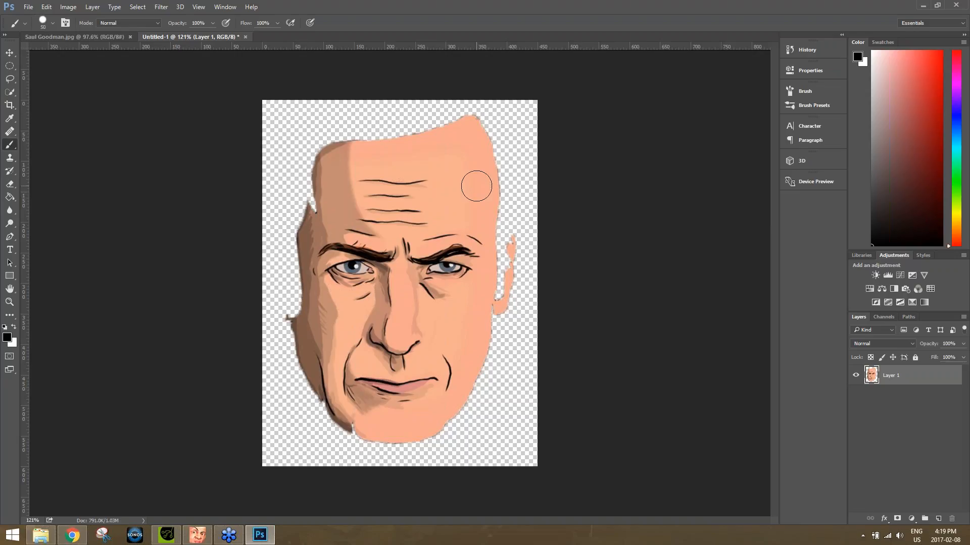
pyautogui.press(']')
pyautogui.keyDown('alt'); pyautogui.click(492, 181); pyautogui.keyUp('alt')
pyautogui.moveTo(487, 184)
pyautogui.mouseDown()
pyautogui.moveTo(498, 144)
pyautogui.moveTo(499, 181)
pyautogui.moveTo(532, 108)
pyautogui.moveTo(505, 136)
pyautogui.moveTo(484, 117)
pyautogui.moveTo(525, 110)
pyautogui.moveTo(495, 206)
pyautogui.moveTo(529, 155)
pyautogui.moveTo(528, 186)
pyautogui.moveTo(510, 201)
pyautogui.moveTo(509, 287)
pyautogui.moveTo(540, 217)
pyautogui.moveTo(514, 316)
pyautogui.moveTo(531, 316)
pyautogui.moveTo(501, 301)
pyautogui.moveTo(497, 357)
pyautogui.moveTo(529, 349)
pyautogui.moveTo(538, 333)
pyautogui.moveTo(542, 358)
pyautogui.moveTo(522, 378)
pyautogui.moveTo(493, 369)
pyautogui.moveTo(478, 399)
pyautogui.moveTo(513, 403)
pyautogui.moveTo(529, 391)
pyautogui.moveTo(533, 460)
pyautogui.moveTo(506, 449)
pyautogui.moveTo(485, 422)
pyautogui.moveTo(522, 434)
pyautogui.moveTo(473, 417)
pyautogui.moveTo(444, 442)
pyautogui.moveTo(502, 455)
pyautogui.moveTo(463, 430)
pyautogui.moveTo(523, 467)
pyautogui.moveTo(442, 445)
pyautogui.moveTo(382, 455)
pyautogui.moveTo(464, 463)
pyautogui.moveTo(370, 461)
pyautogui.mouseUp()
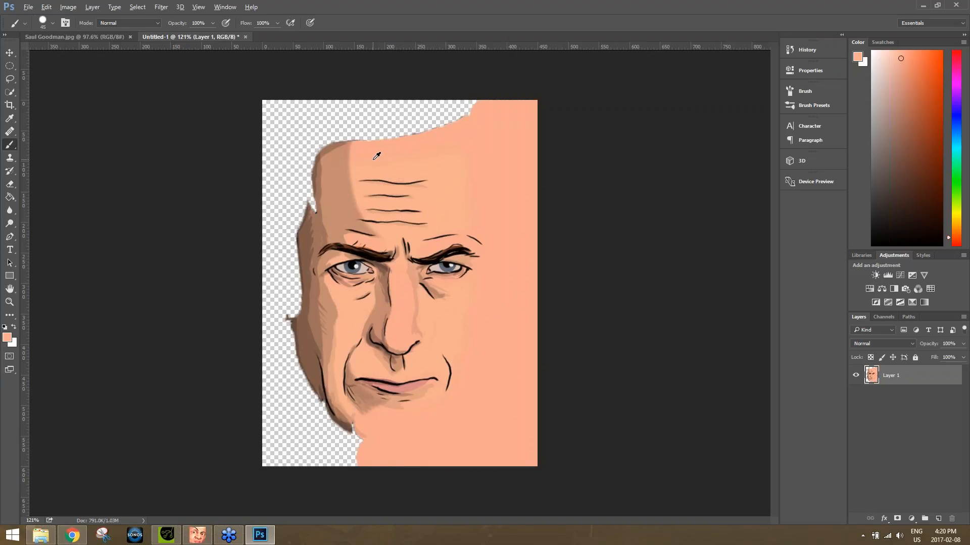
# Extend the forehead up to the canvas edge, using the light skin tone over the lit part and the sampled light brown over the shaded part.
pyautogui.moveTo(362, 147)
pyautogui.mouseDown()
pyautogui.moveTo(371, 101)
pyautogui.moveTo(380, 149)
pyautogui.moveTo(386, 100)
pyautogui.moveTo(420, 123)
pyautogui.moveTo(428, 100)
pyautogui.moveTo(398, 101)
pyautogui.moveTo(440, 134)
pyautogui.moveTo(453, 110)
pyautogui.moveTo(474, 104)
pyautogui.mouseUp()
pyautogui.keyDown('alt'); pyautogui.click(334, 159); pyautogui.keyUp('alt')
pyautogui.moveTo(334, 147)
pyautogui.mouseDown()
pyautogui.moveTo(344, 98)
pyautogui.moveTo(351, 167)
pyautogui.mouseUp()
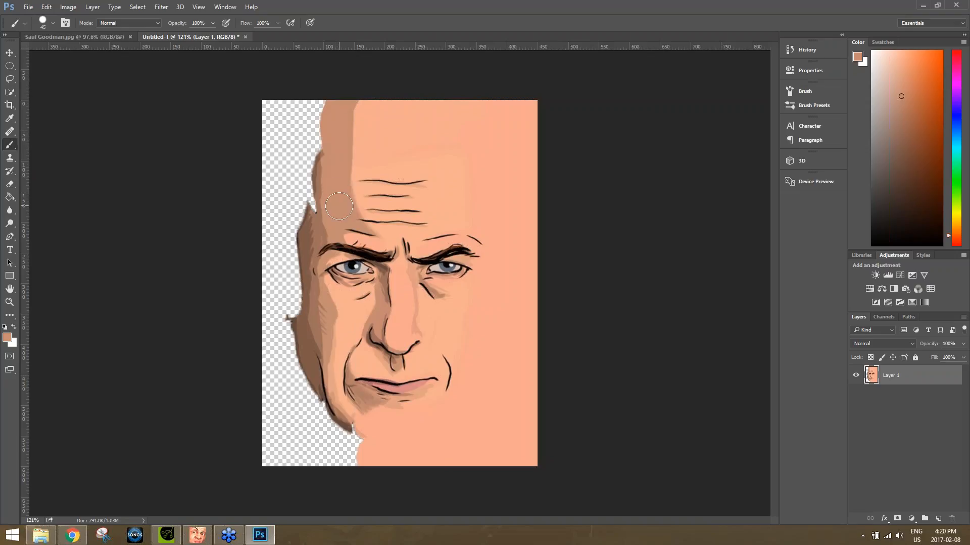
pyautogui.moveTo(318, 189)
pyautogui.mouseDown()
pyautogui.moveTo(316, 99)
pyautogui.moveTo(314, 121)
pyautogui.mouseUp()
pyautogui.moveTo(311, 217); pyautogui.dragTo(298, 97)
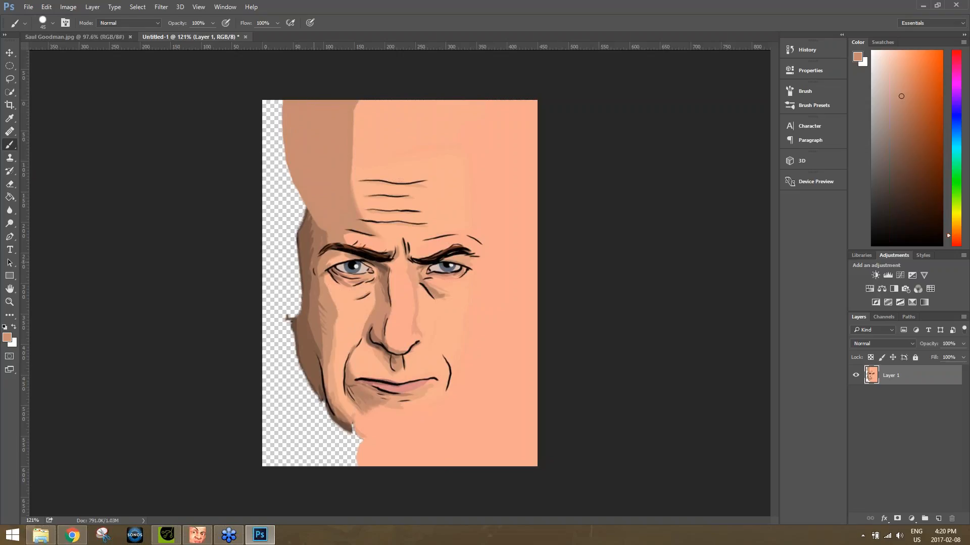
# Sample the darker brown of the shaded cheek and paint the remaining transparent area on the face's shadow side down to the canvas bottom.
pyautogui.keyDown('alt'); pyautogui.click(308, 233); pyautogui.keyUp('alt')
pyautogui.keyDown('alt'); pyautogui.click(317, 237); pyautogui.keyUp('alt')
pyautogui.moveTo(307, 237)
pyautogui.mouseDown()
pyautogui.moveTo(275, 157)
pyautogui.moveTo(274, 100)
pyautogui.moveTo(275, 183)
pyautogui.moveTo(292, 237)
pyautogui.mouseUp()
pyautogui.moveTo(284, 228)
pyautogui.mouseDown()
pyautogui.moveTo(264, 194)
pyautogui.moveTo(301, 250)
pyautogui.moveTo(312, 421)
pyautogui.moveTo(273, 223)
pyautogui.moveTo(273, 357)
pyautogui.moveTo(310, 429)
pyautogui.moveTo(307, 383)
pyautogui.mouseUp()
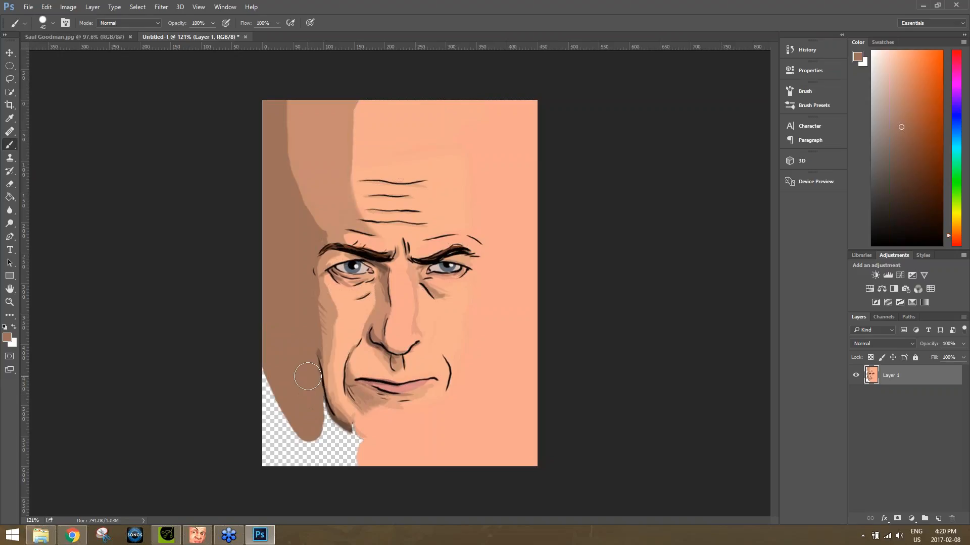
pyautogui.moveTo(307, 409)
pyautogui.mouseDown()
pyautogui.moveTo(320, 436)
pyautogui.moveTo(311, 404)
pyautogui.moveTo(328, 434)
pyautogui.moveTo(348, 448)
pyautogui.moveTo(323, 420)
pyautogui.moveTo(352, 442)
pyautogui.moveTo(353, 464)
pyautogui.moveTo(293, 433)
pyautogui.moveTo(260, 377)
pyautogui.moveTo(283, 444)
pyautogui.moveTo(323, 463)
pyautogui.moveTo(265, 457)
pyautogui.moveTo(290, 464)
pyautogui.mouseUp()
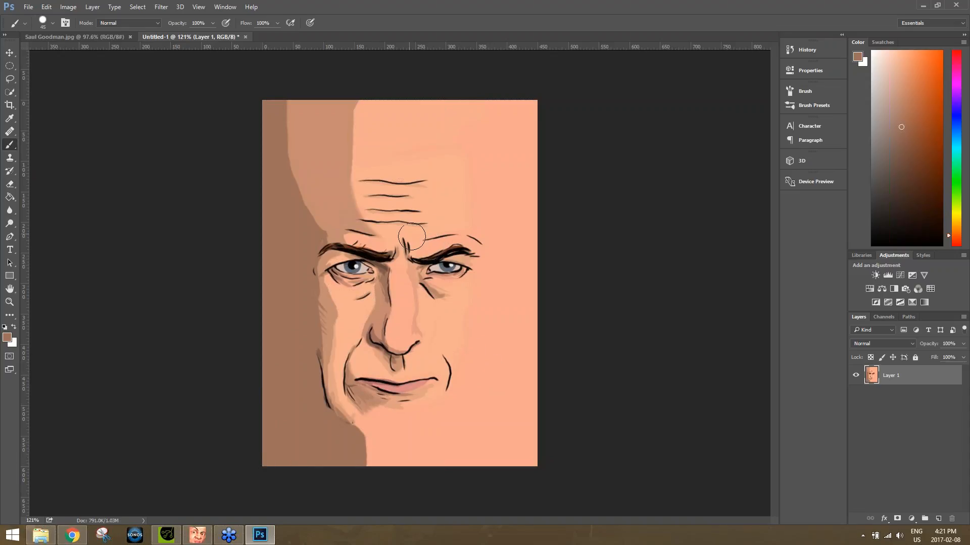
# Save the painted face as a JPEG named face on the Desktop.
pyautogui.click(34, 7)
pyautogui.click(69, 117)
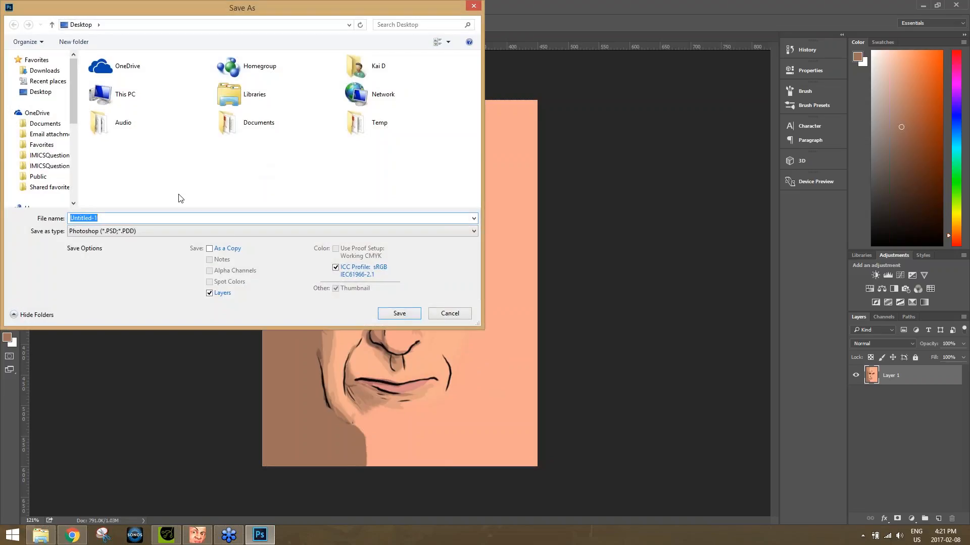
pyautogui.click(125, 233)
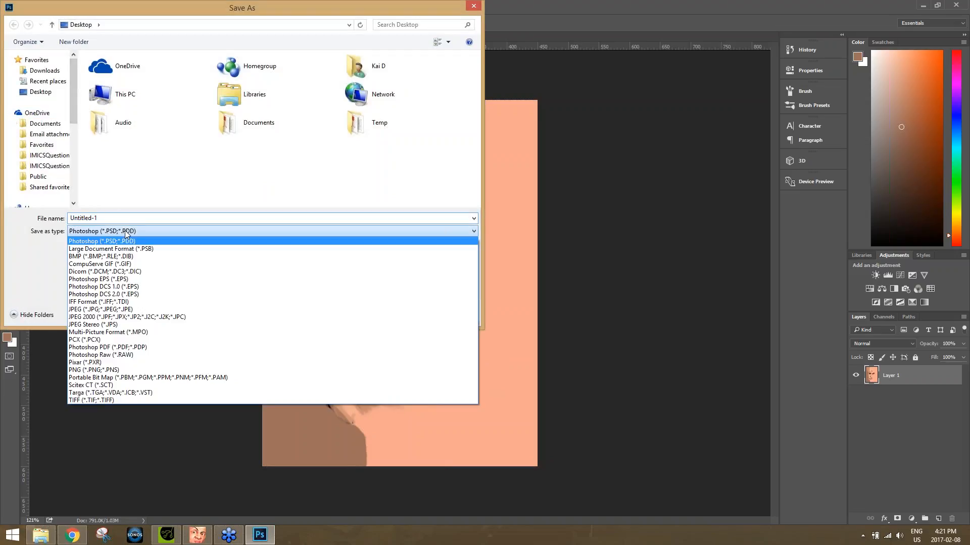
pyautogui.click(115, 309)
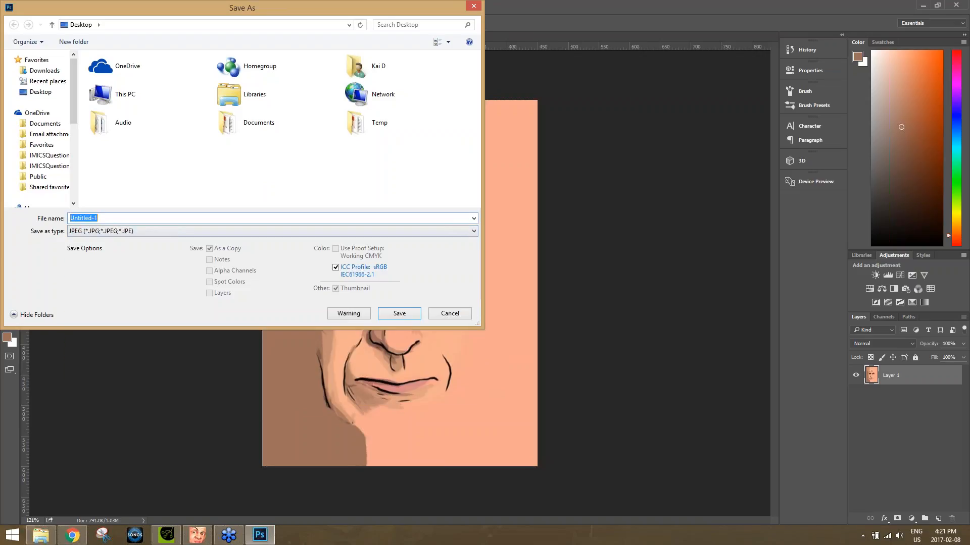
pyautogui.write('face')
pyautogui.click(408, 313)
pyautogui.click(552, 147)
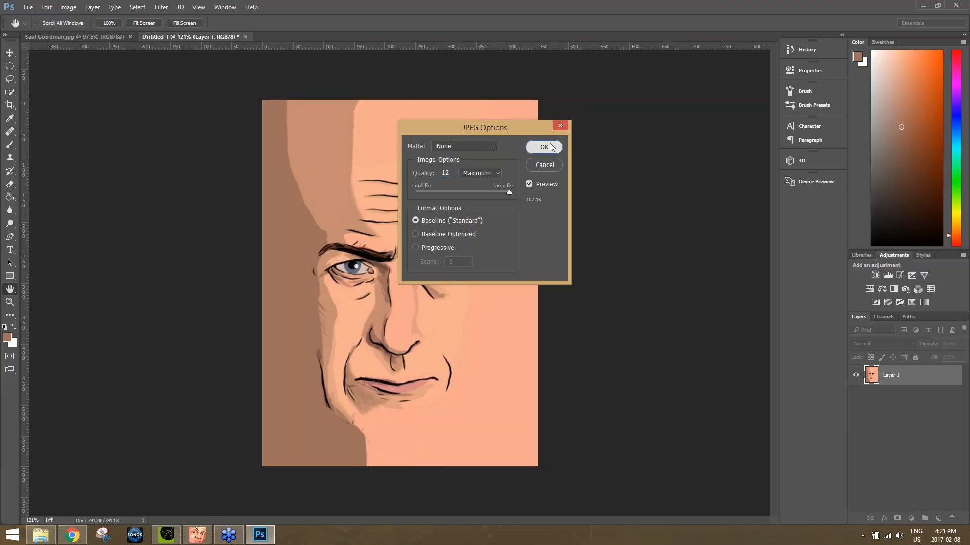
# Switch to CrazyTalk 8, start a new 3D actor and import the face JPEG from the Desktop as its front image.
pyautogui.click(197, 535)
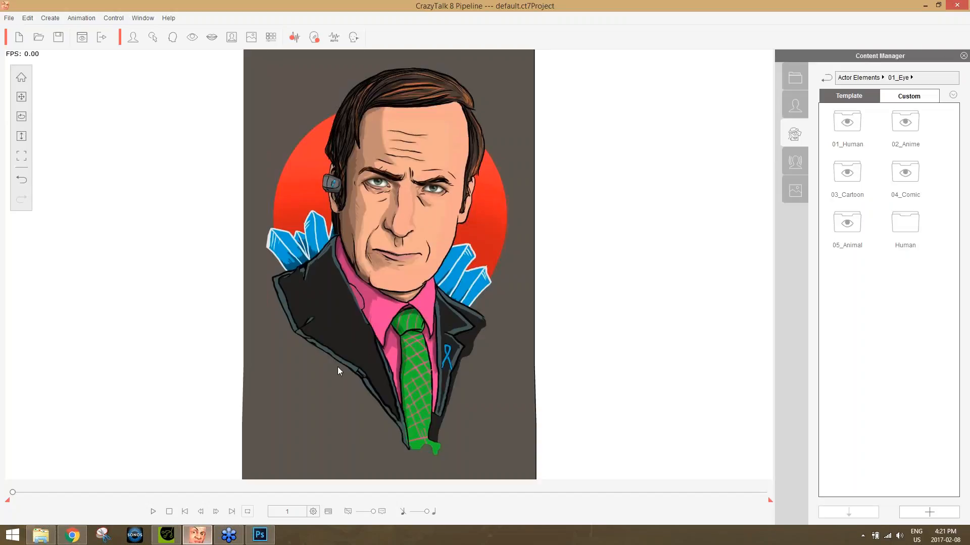
pyautogui.click(136, 38)
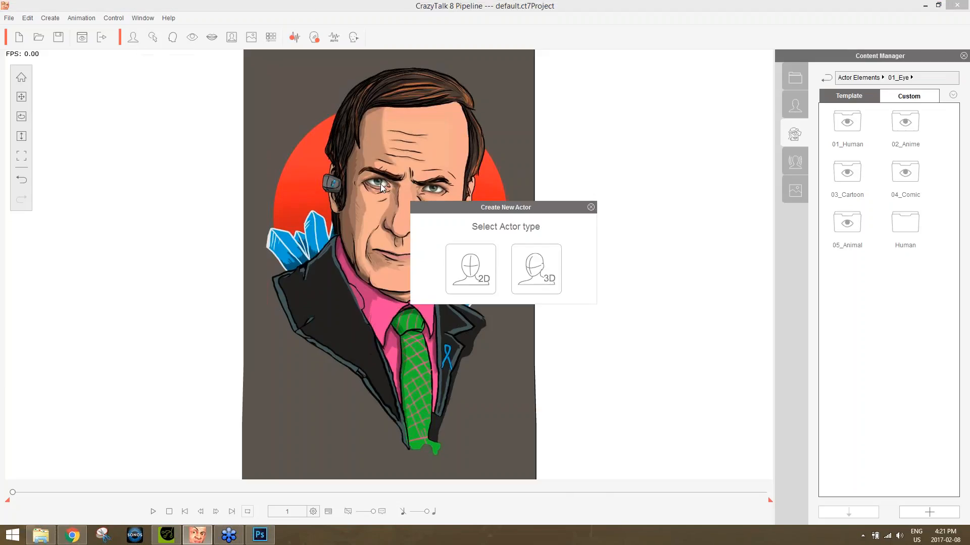
pyautogui.click(536, 267)
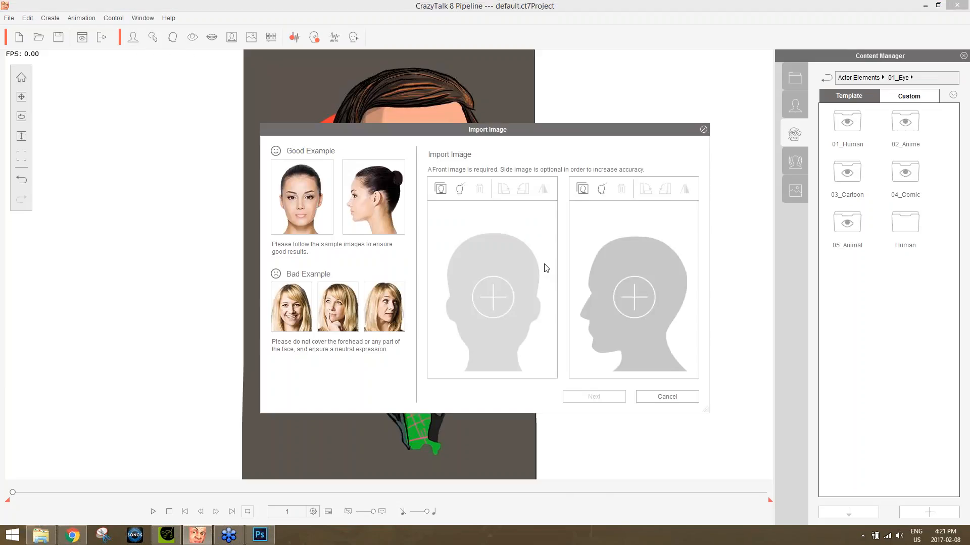
pyautogui.click(440, 189)
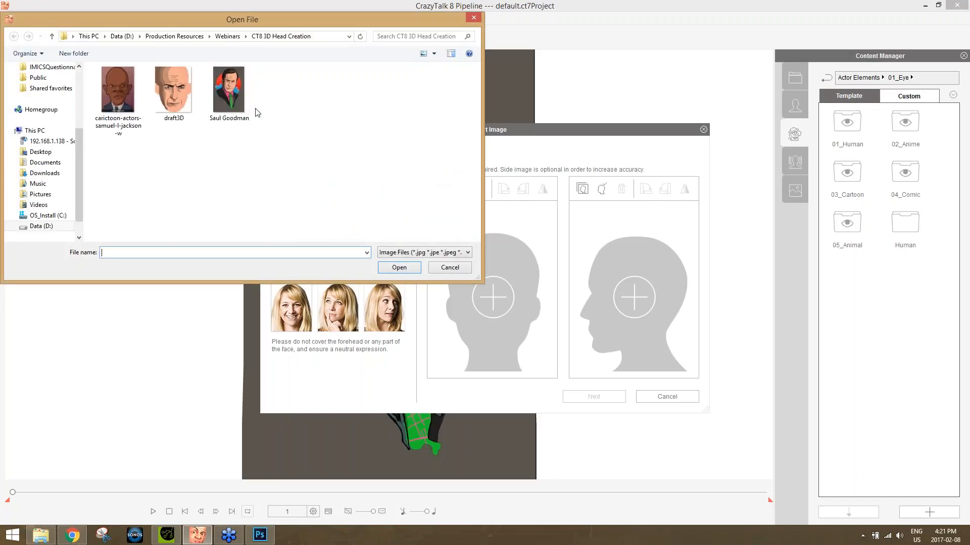
pyautogui.moveTo(77, 139); pyautogui.dragTo(77, 81)
pyautogui.click(40, 103)
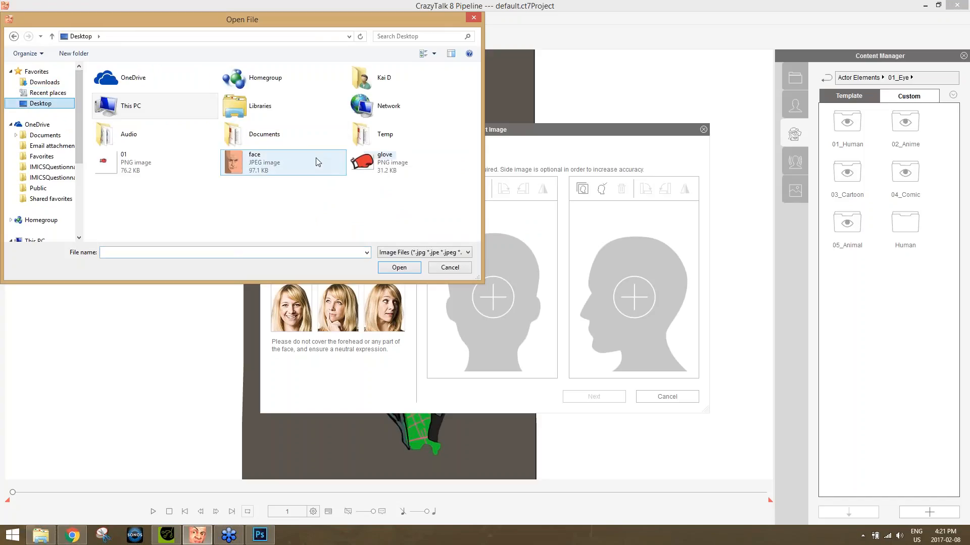
pyautogui.doubleClick(258, 161)
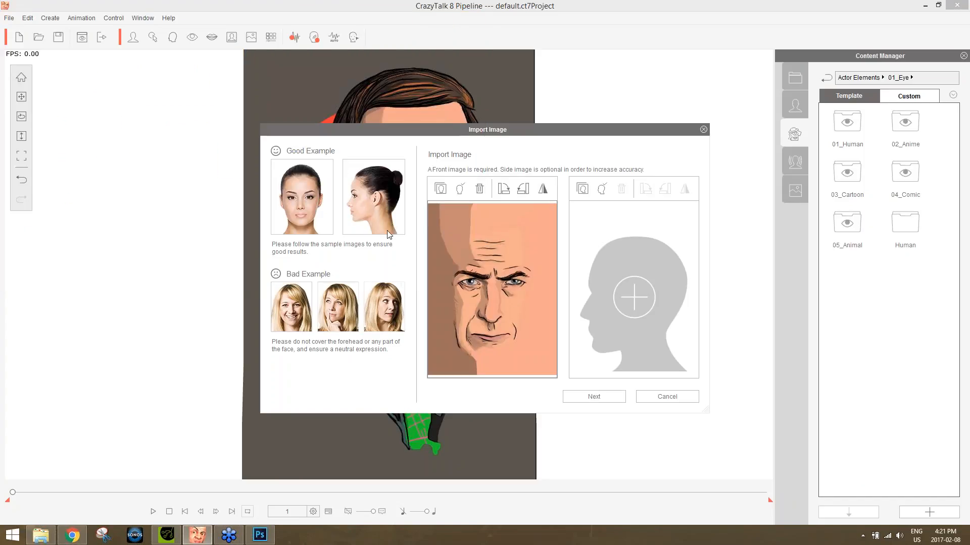
# Switch to Photoshop and quit it without saving the layered document.
pyautogui.click(260, 535)
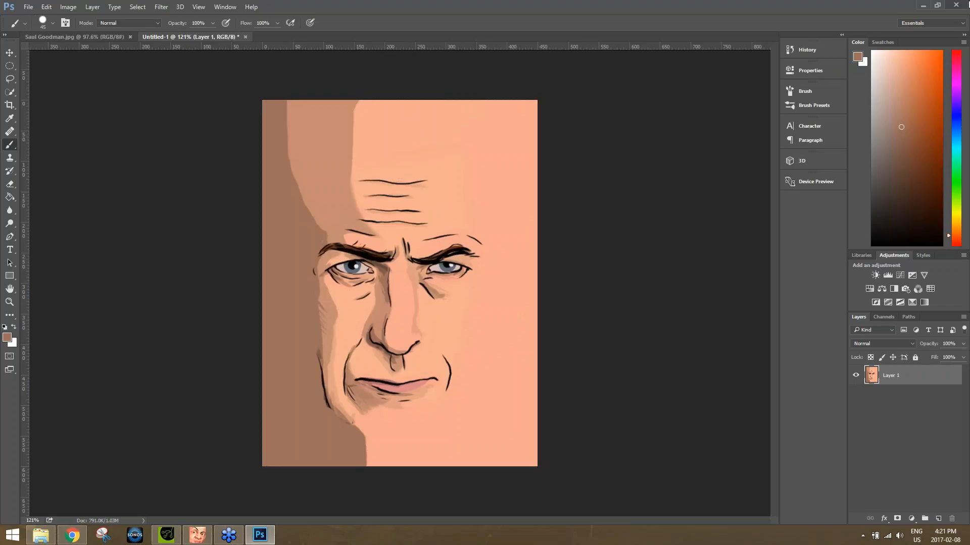
pyautogui.click(956, 4)
pyautogui.click(500, 202)
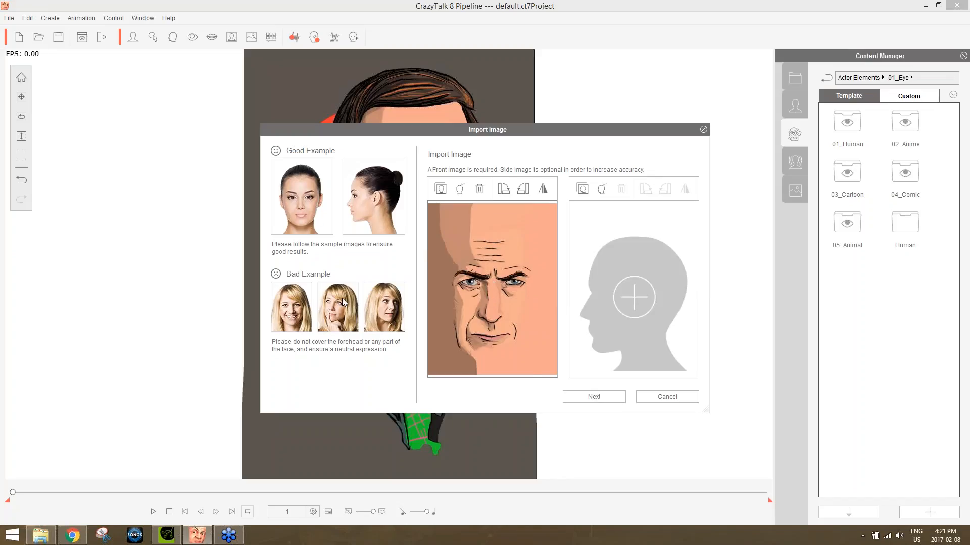
# Proceed to the front image editing and mark the outer and inner corners of both eyes.
pyautogui.click(601, 397)
pyautogui.click(596, 397)
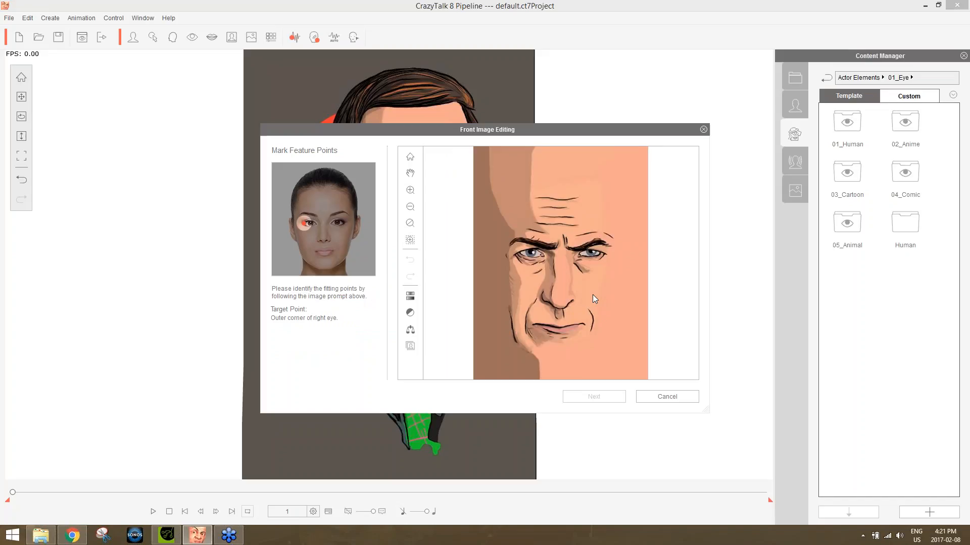
pyautogui.scroll(4, 593, 295)
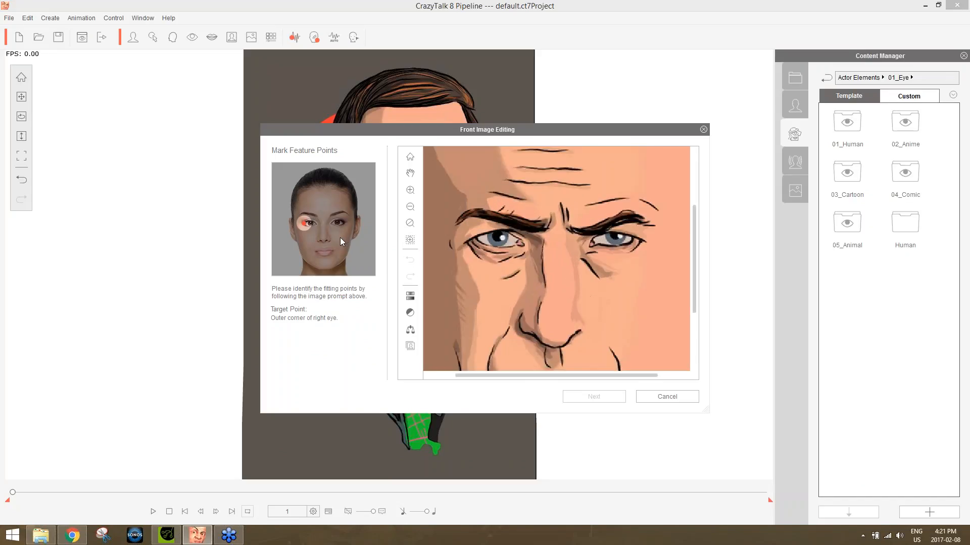
pyautogui.click(475, 236)
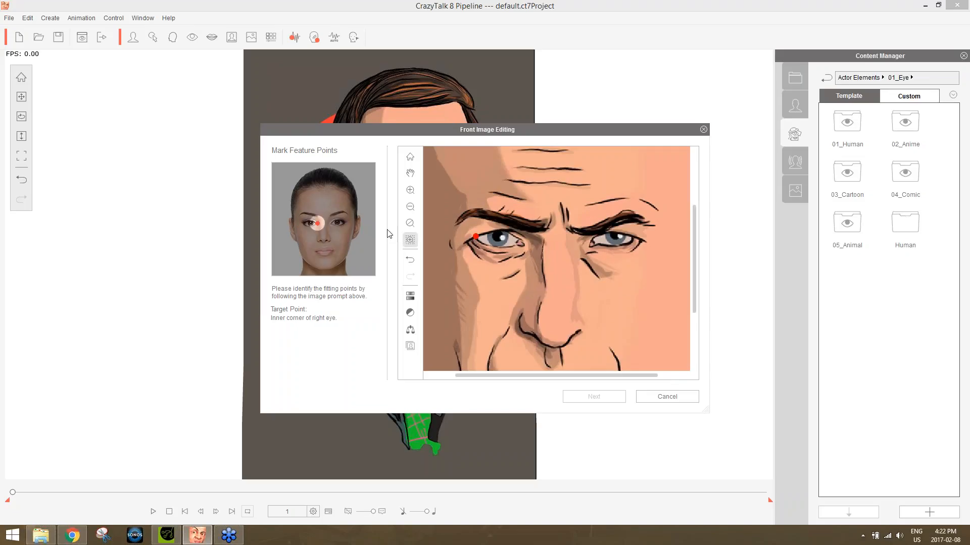
pyautogui.click(519, 240)
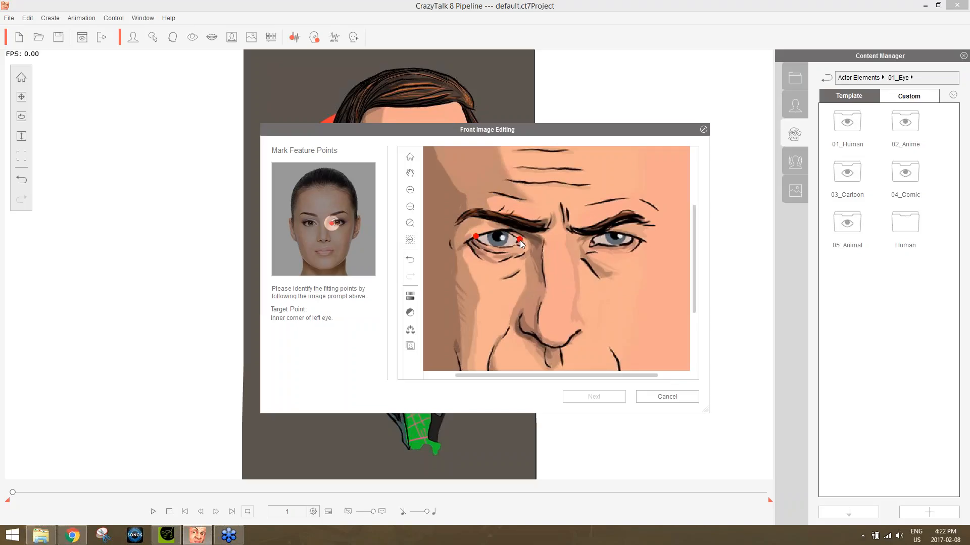
pyautogui.click(593, 241)
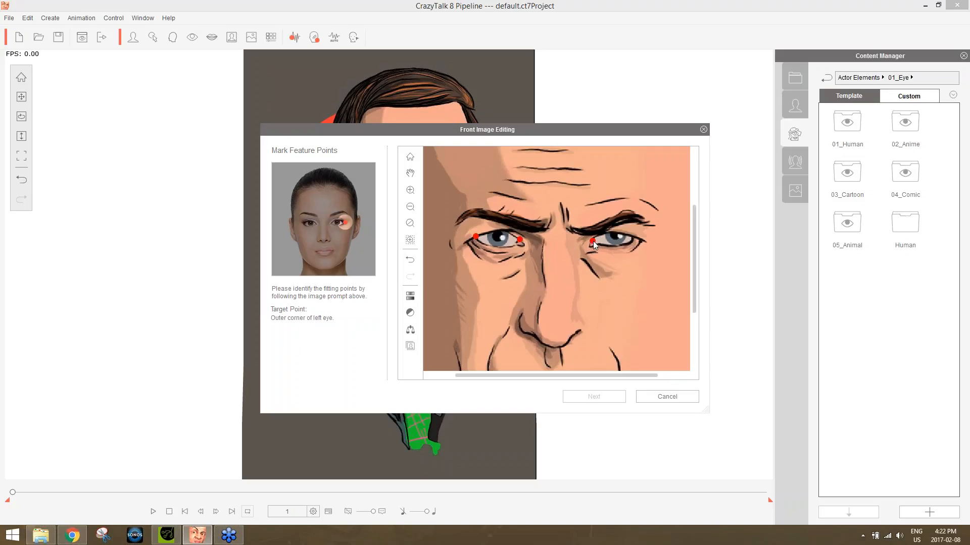
pyautogui.click(633, 237)
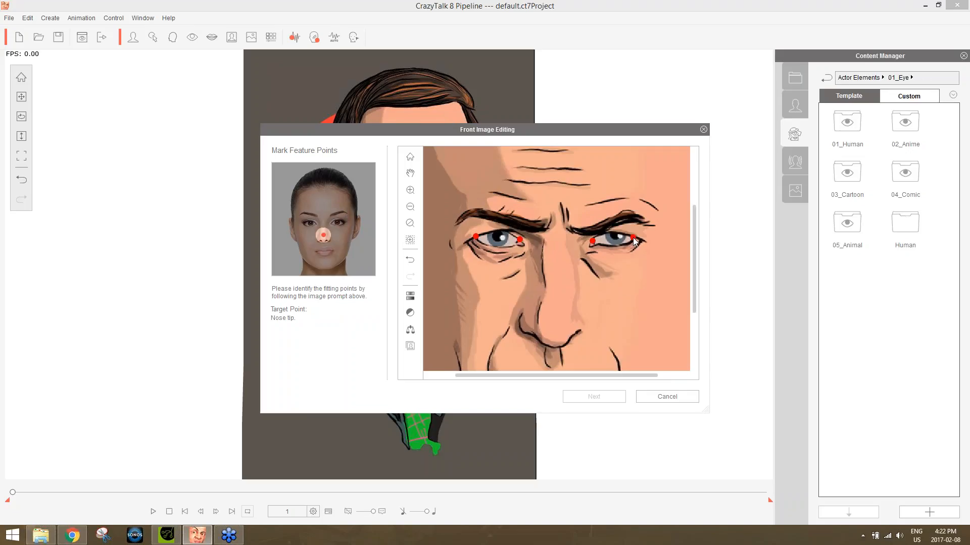
# Mark the nose tip, the right corner of the mouth, its center and its left corner.
pyautogui.click(555, 327)
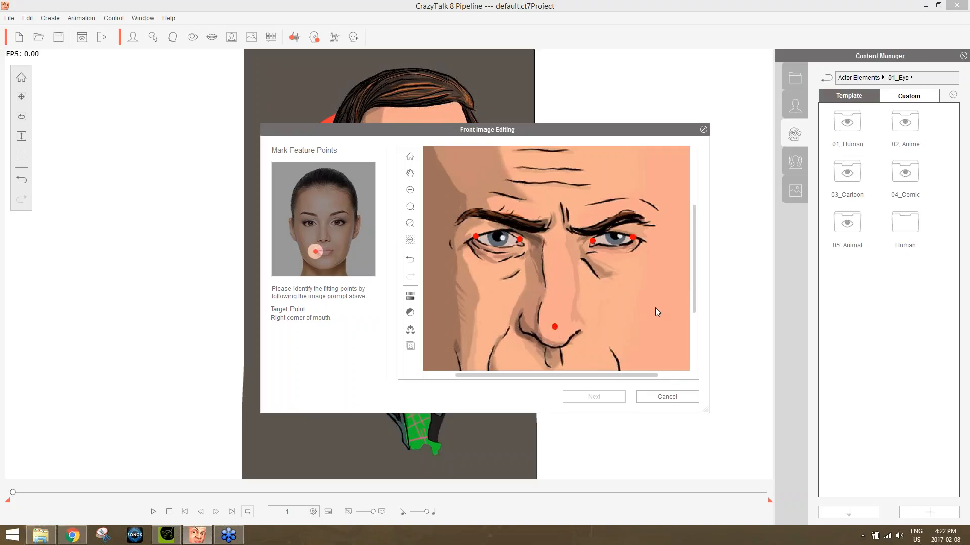
pyautogui.moveTo(693, 272); pyautogui.dragTo(694, 332)
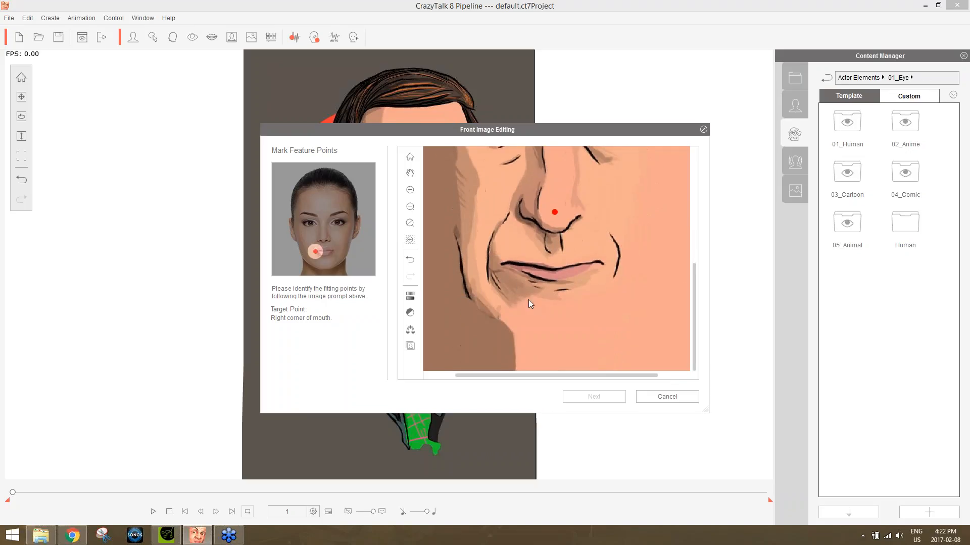
pyautogui.click(501, 263)
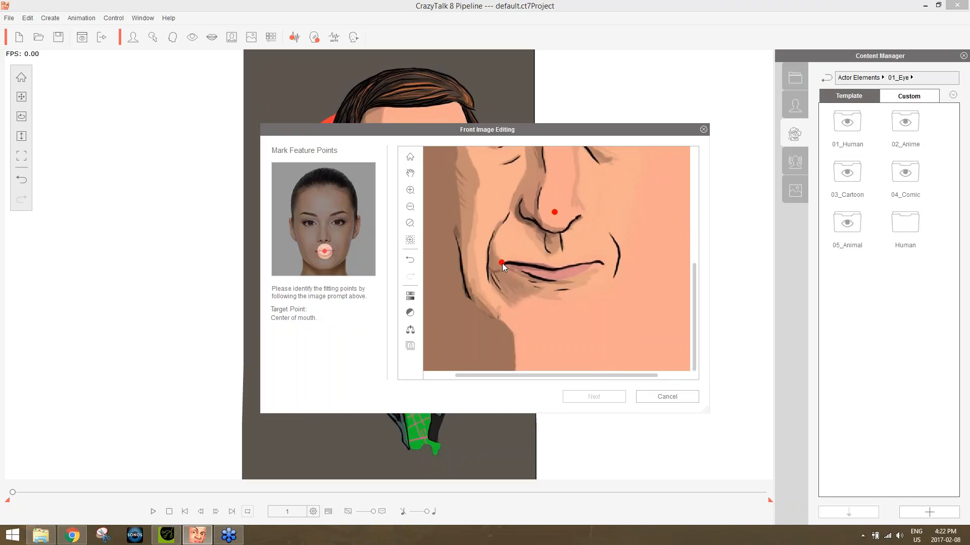
pyautogui.click(554, 269)
pyautogui.click(601, 262)
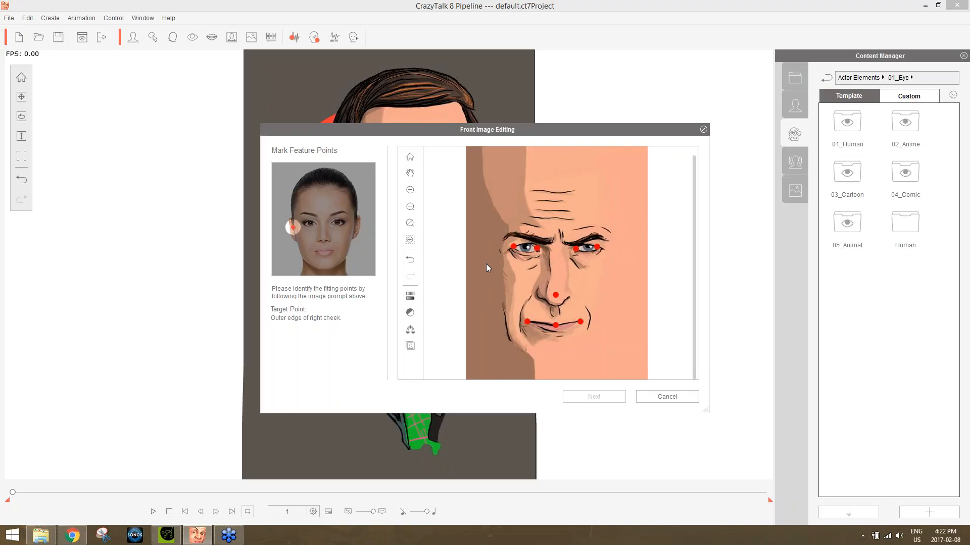
# Mark the outer edge of the right cheek, right jaw edge, lower chin, left jaw edge and outer edge of the left cheek.
pyautogui.click(486, 263)
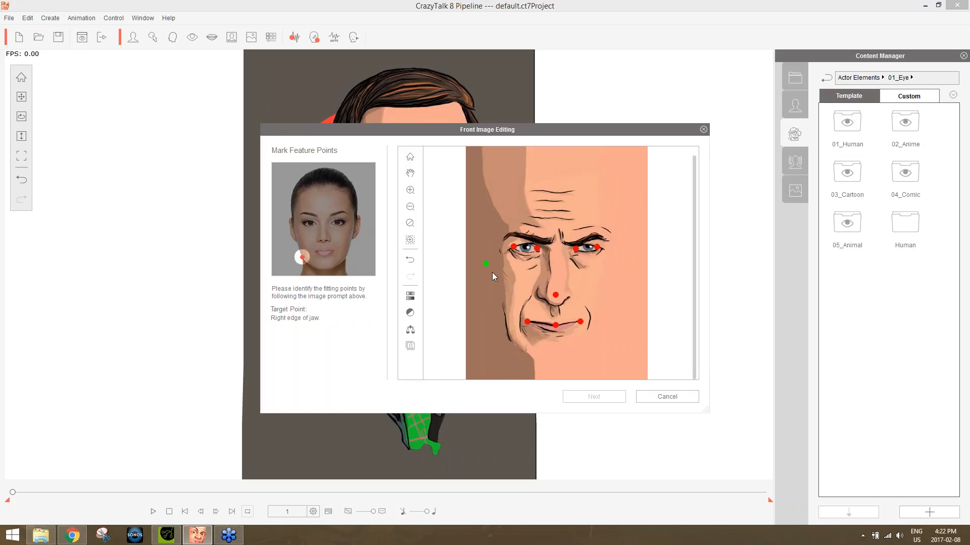
pyautogui.click(501, 340)
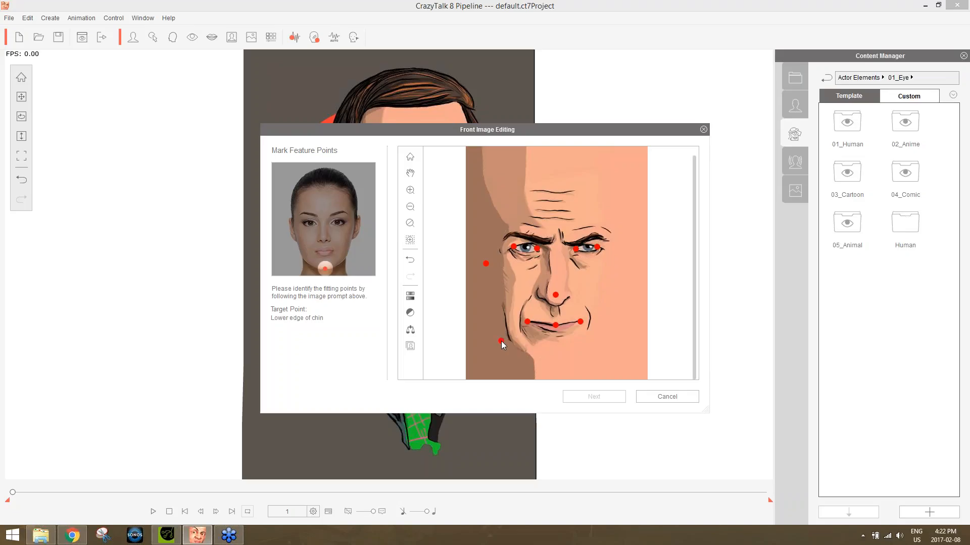
pyautogui.click(552, 361)
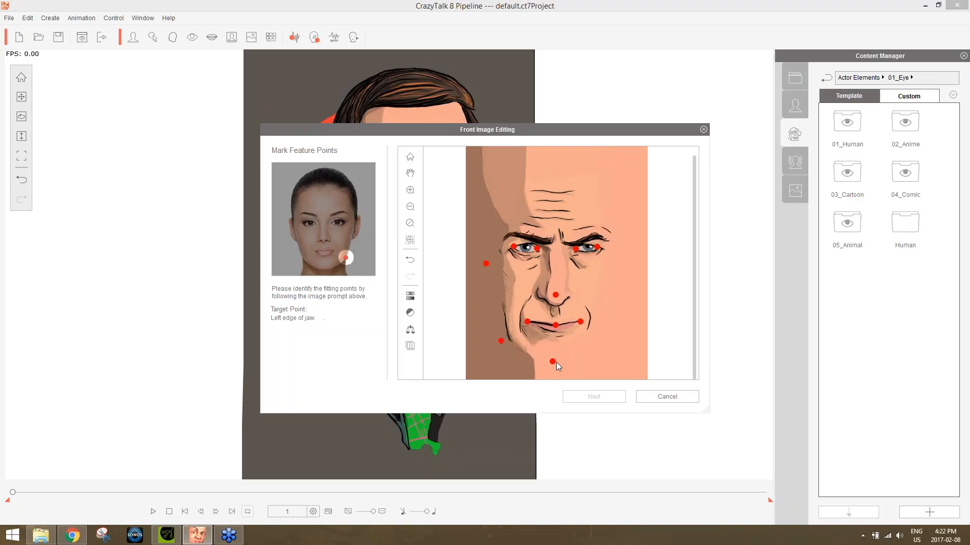
pyautogui.click(594, 339)
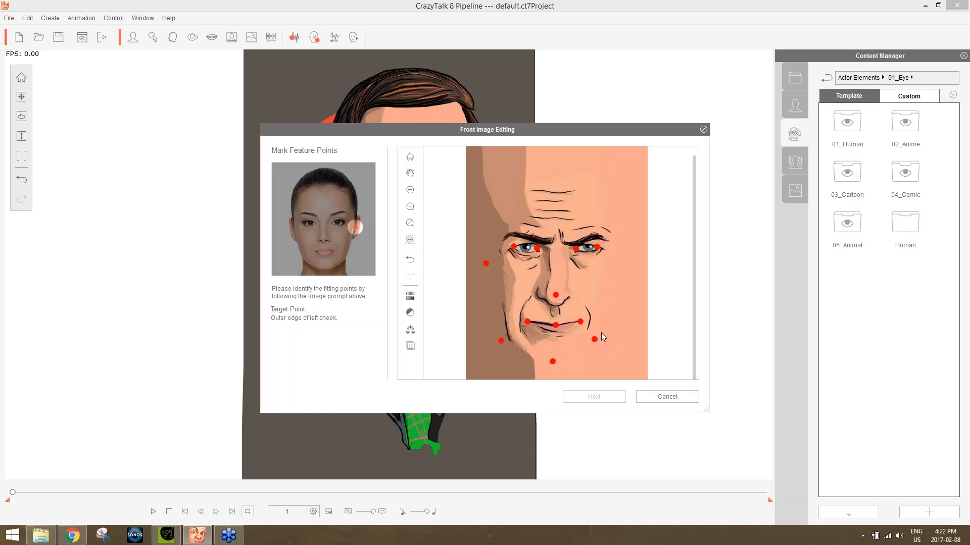
pyautogui.click(614, 263)
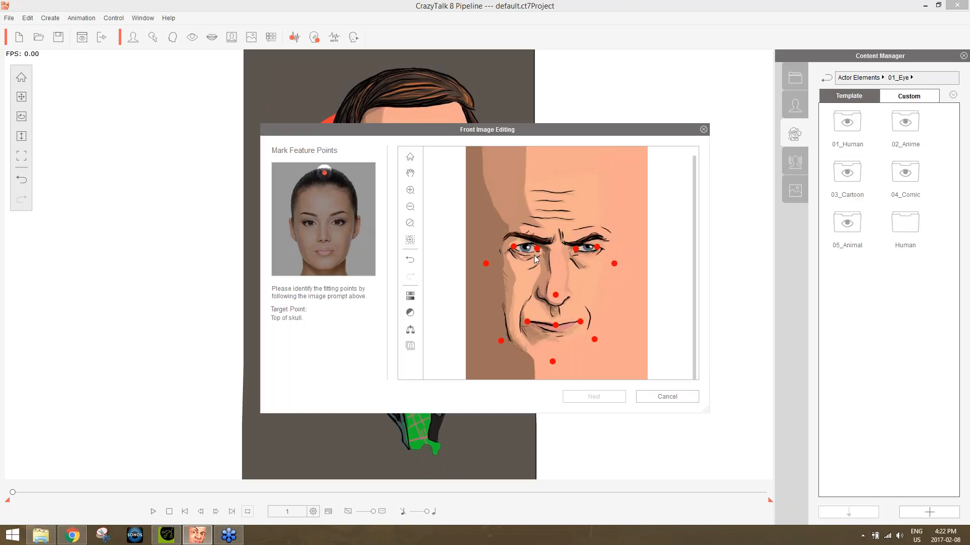
# Shift the left jaw point slightly outward, mark the top of the skull and finish the feature points.
pyautogui.click(593, 341)
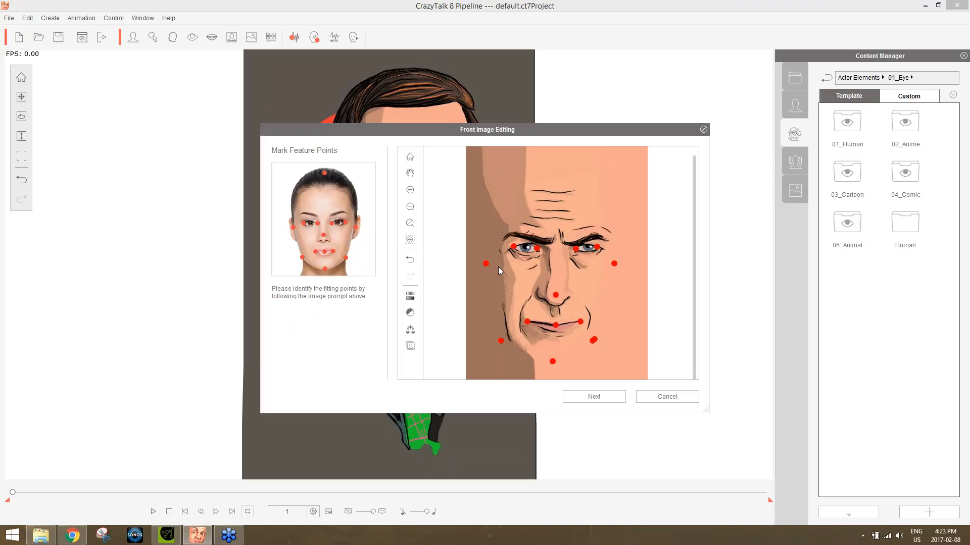
pyautogui.hotkey('ctrl', 'z')
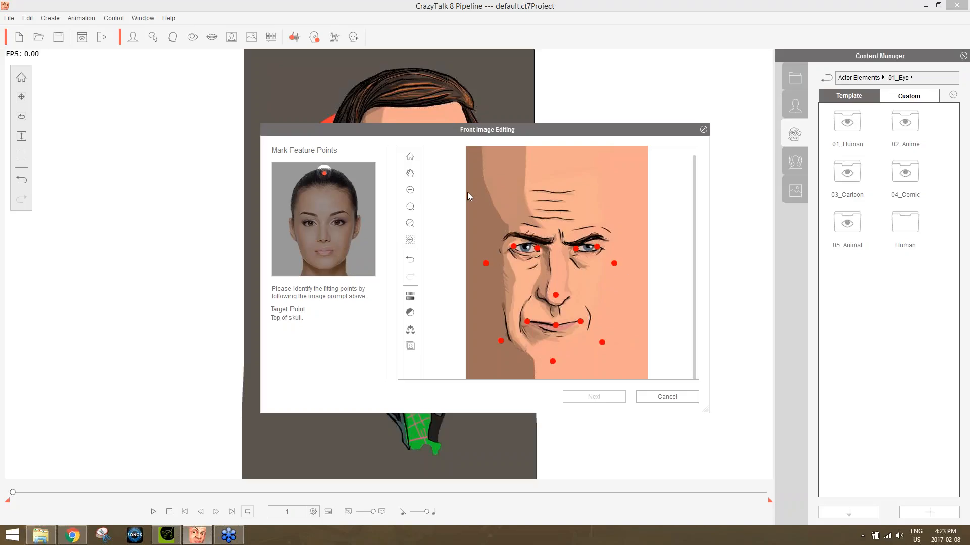
pyautogui.click(556, 156)
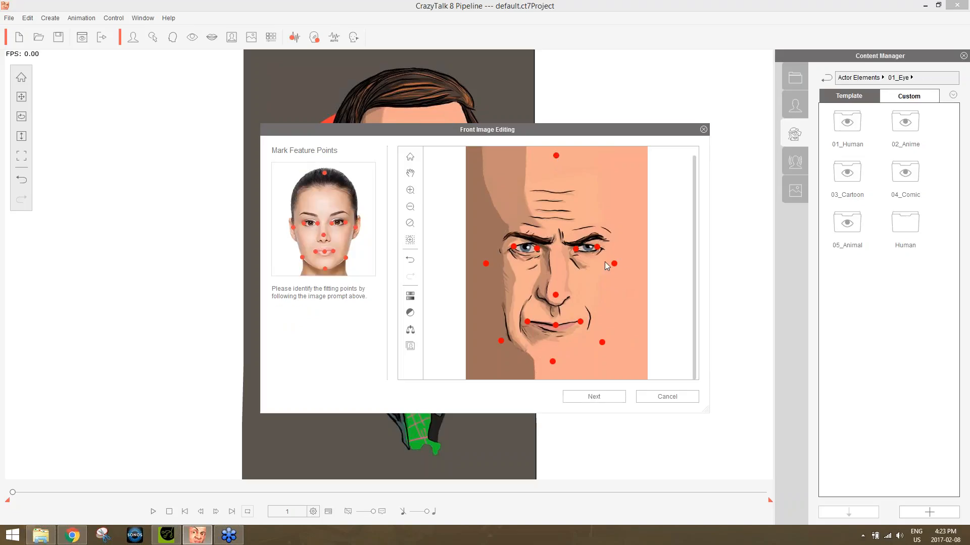
pyautogui.click(608, 393)
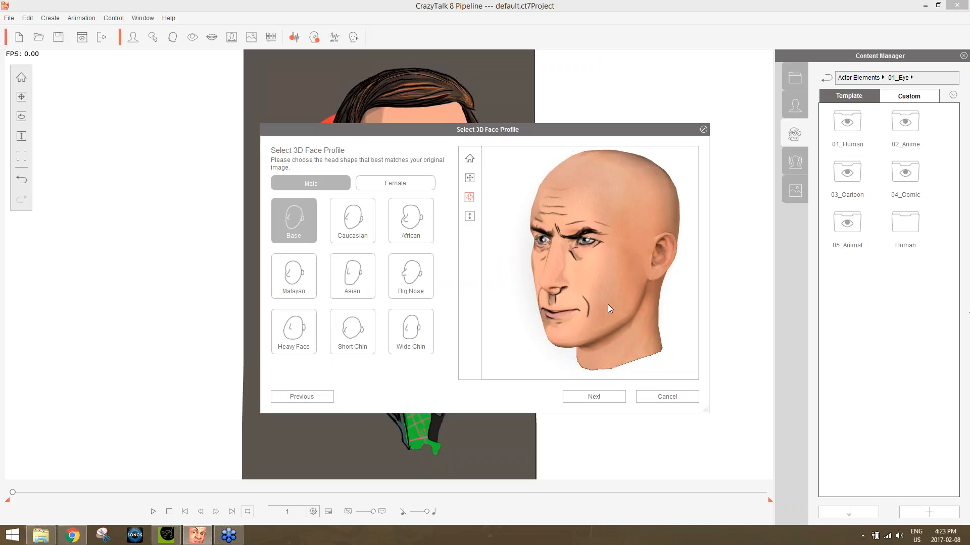
# Try the Big Nose, Caucasian, African and Malayan male head shapes on the face.
pyautogui.click(413, 277)
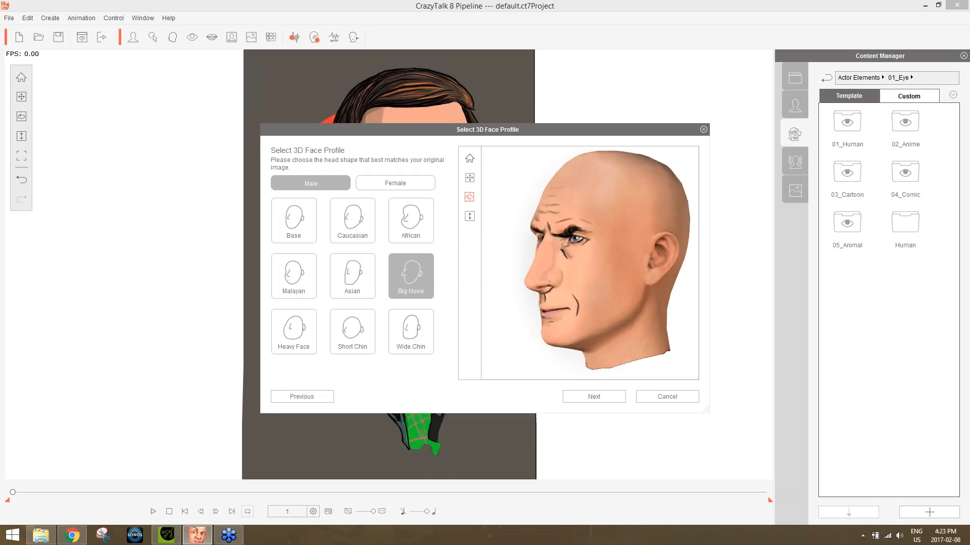
pyautogui.click(354, 222)
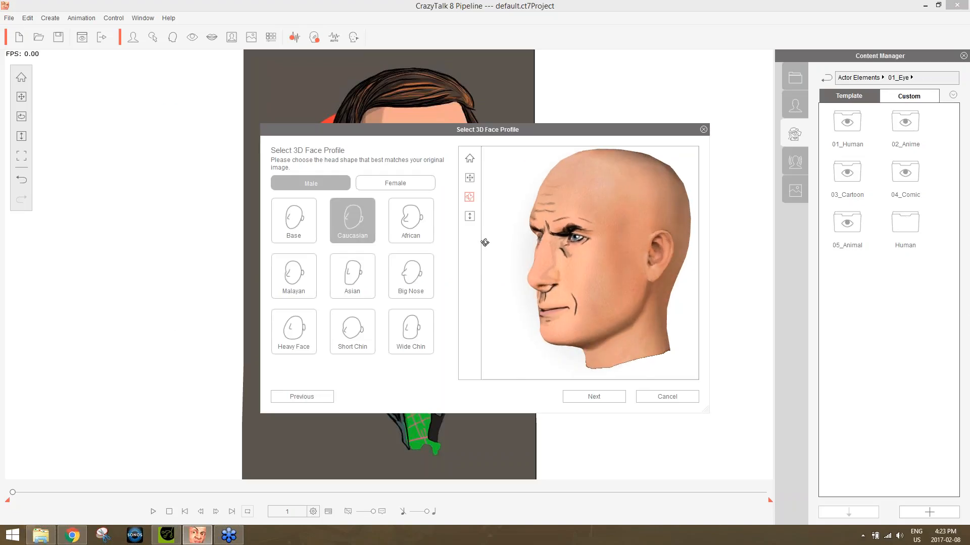
pyautogui.click(423, 233)
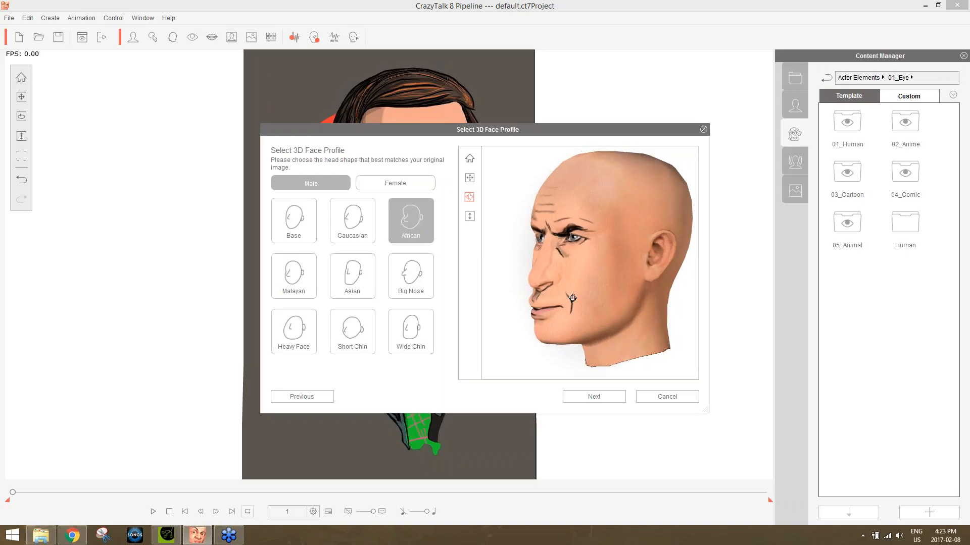
pyautogui.click(303, 273)
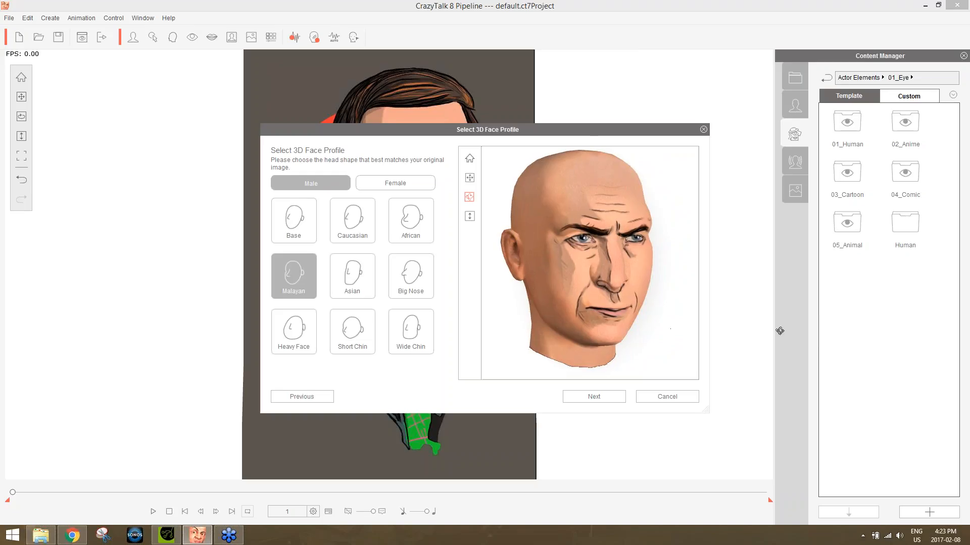
# Choose the Big Nose male face profile and continue to front fitting.
pyautogui.click(410, 289)
pyautogui.moveTo(622, 290); pyautogui.dragTo(652, 316)
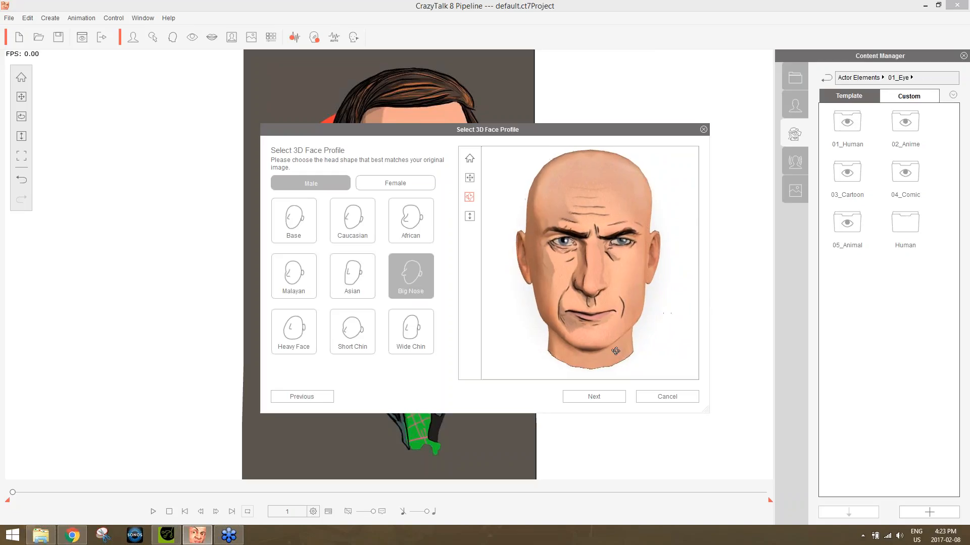
pyautogui.click(594, 397)
pyautogui.click(599, 397)
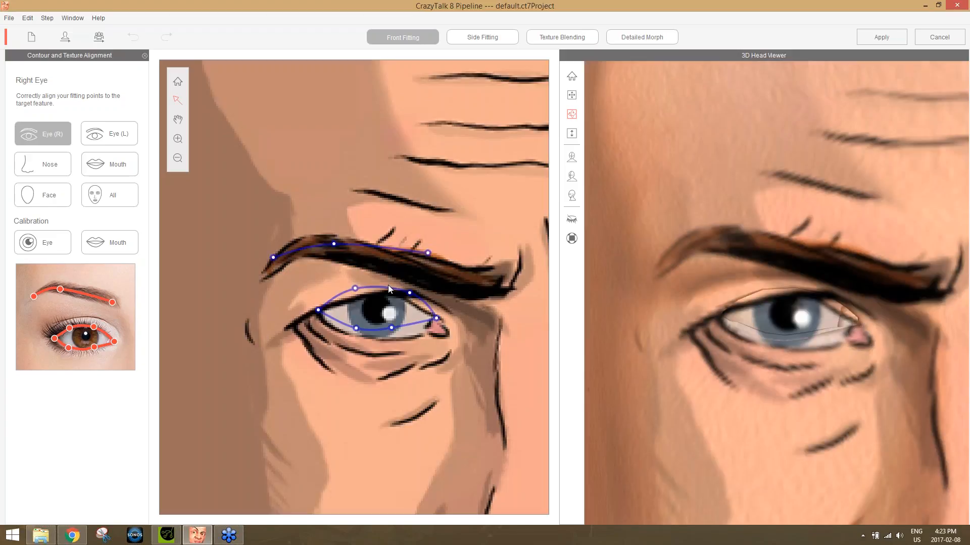
# Align the right eye's fitting points with the drawn eyelids and inner corner, and the right eyebrow curve with the drawn brow.
pyautogui.moveTo(355, 289); pyautogui.dragTo(404, 300)
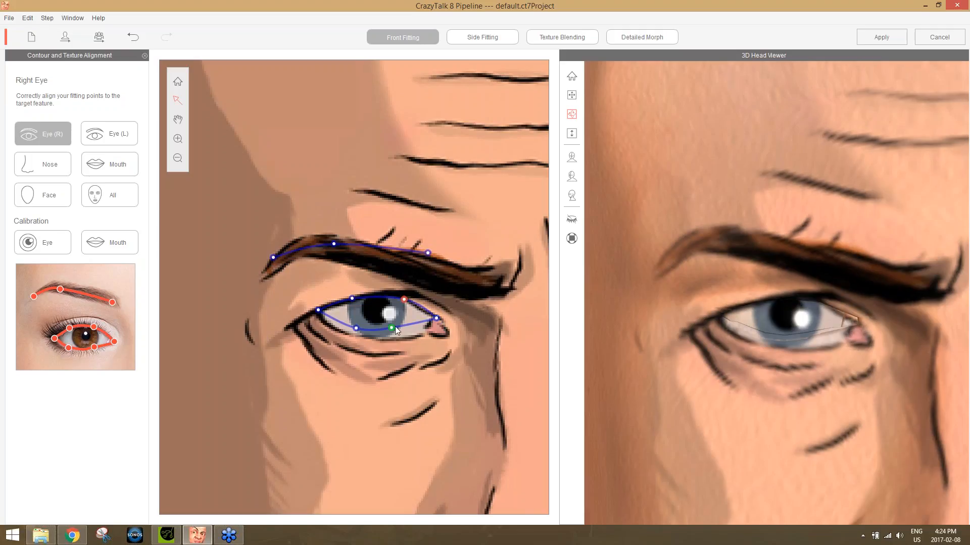
pyautogui.moveTo(391, 328); pyautogui.dragTo(345, 333)
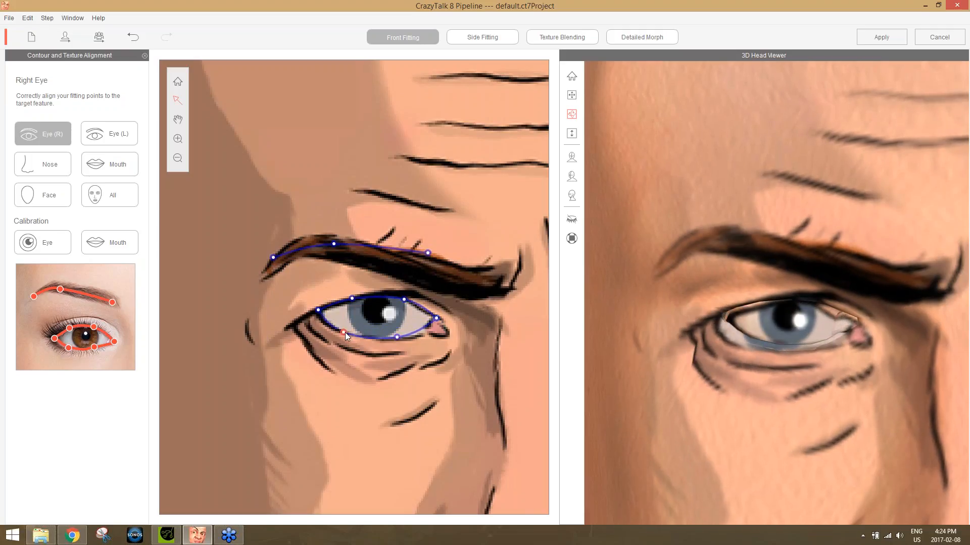
pyautogui.moveTo(435, 322); pyautogui.dragTo(441, 324)
pyautogui.moveTo(428, 253); pyautogui.dragTo(492, 284)
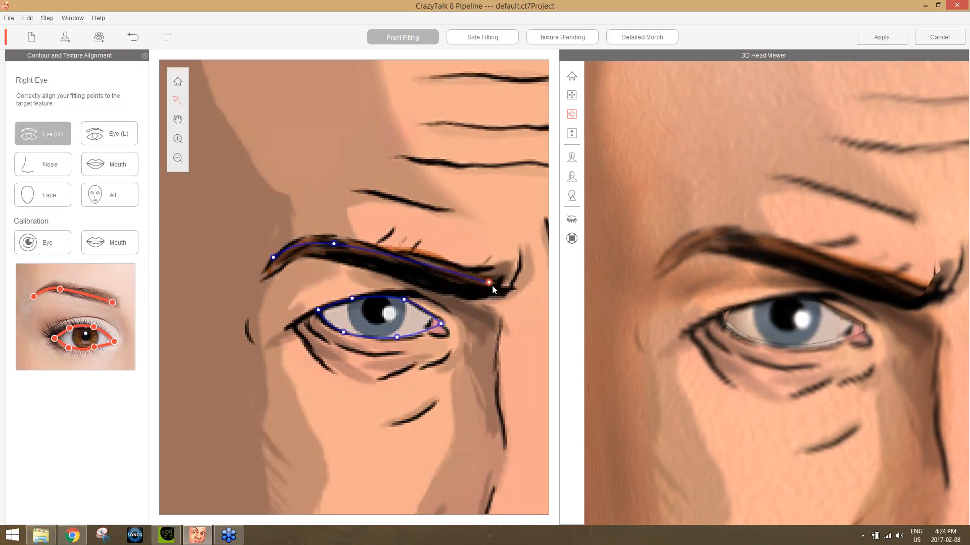
pyautogui.moveTo(334, 244); pyautogui.dragTo(341, 244)
# Align the left eyebrow's inner, middle and outer fitting points with the drawn brow.
pyautogui.click(109, 133)
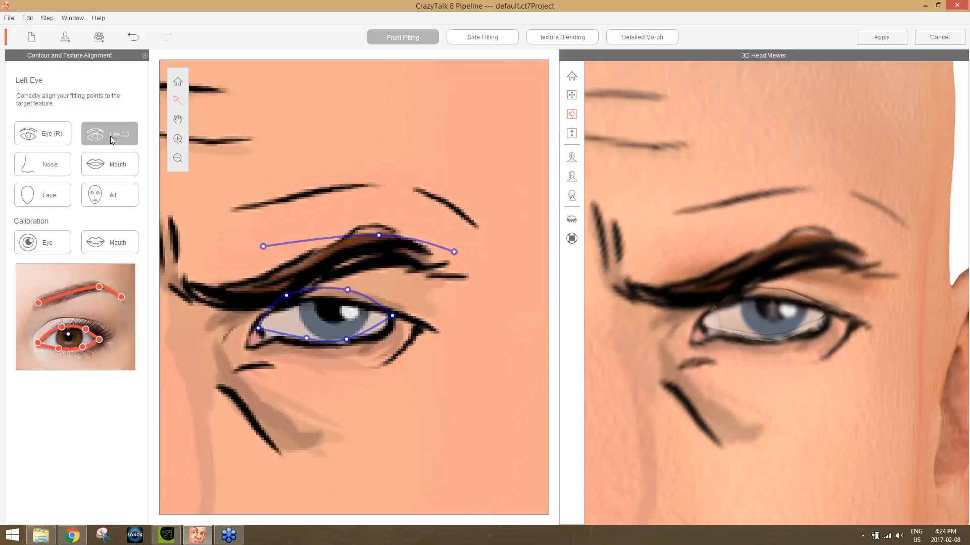
pyautogui.moveTo(260, 248); pyautogui.dragTo(211, 295)
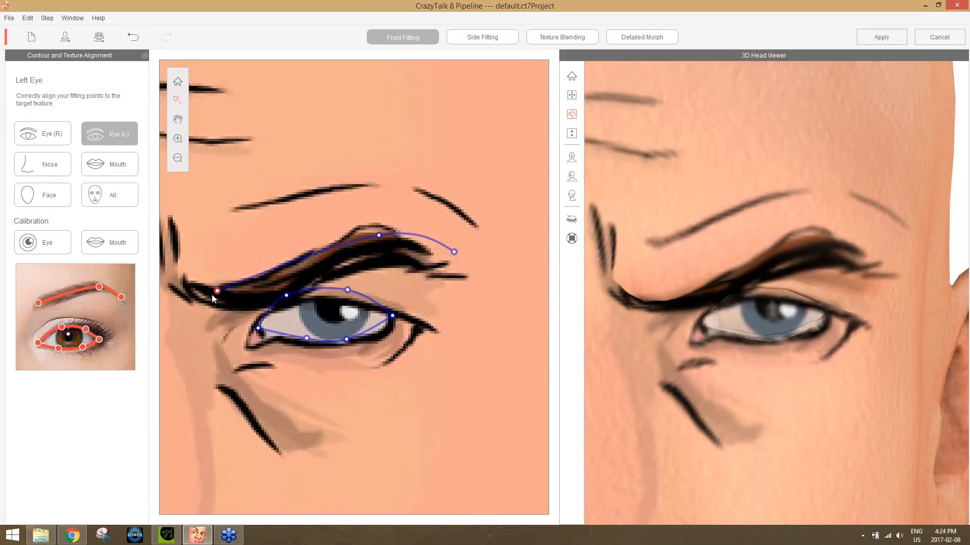
pyautogui.moveTo(373, 240); pyautogui.dragTo(370, 247)
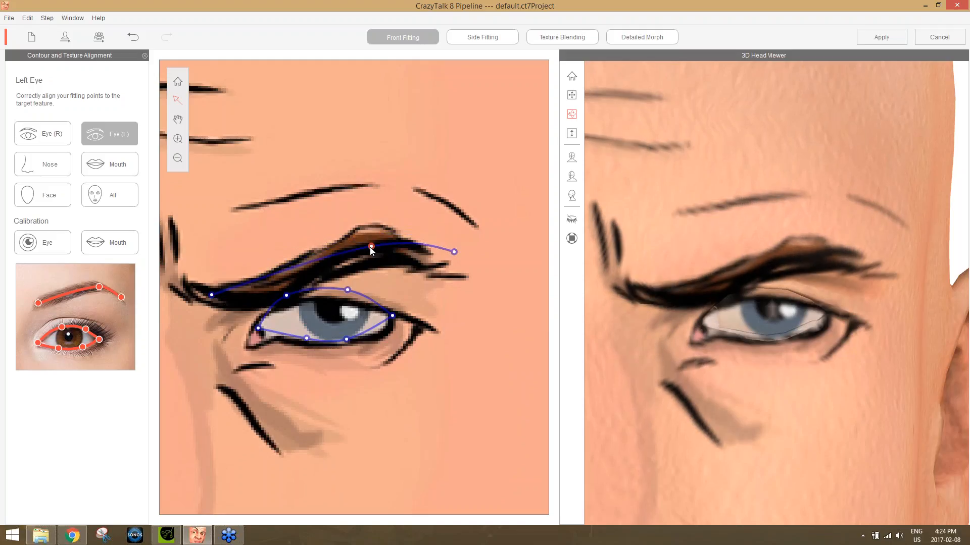
pyautogui.moveTo(452, 251); pyautogui.dragTo(424, 262)
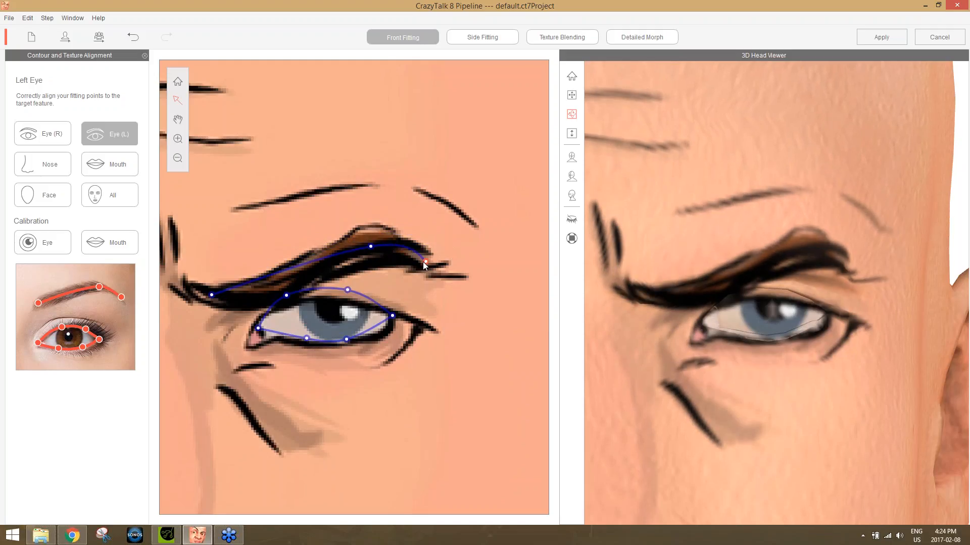
# Fit the left eye contour to the drawn upper lid, lower lid and inner corner.
pyautogui.moveTo(287, 297); pyautogui.dragTo(287, 307)
pyautogui.moveTo(351, 291); pyautogui.dragTo(365, 305)
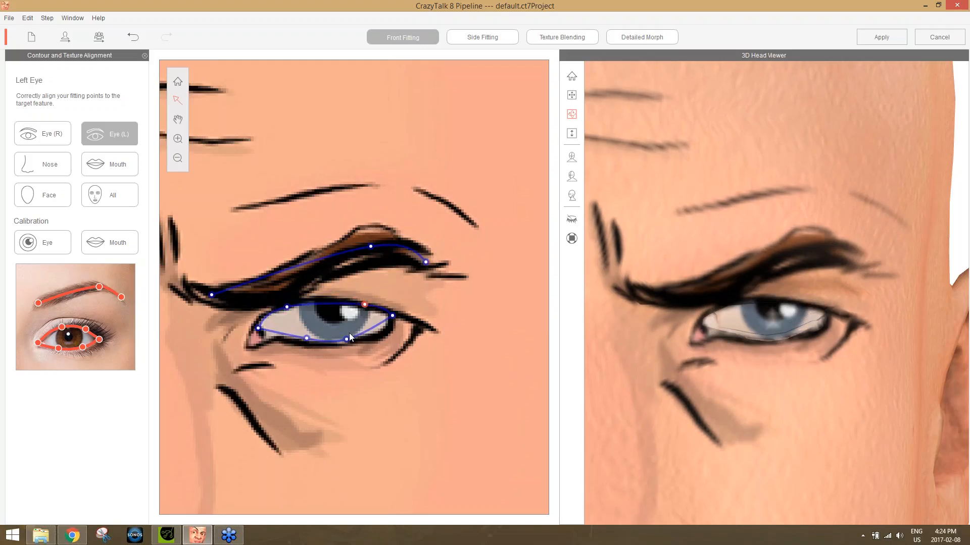
pyautogui.moveTo(347, 340); pyautogui.dragTo(367, 339)
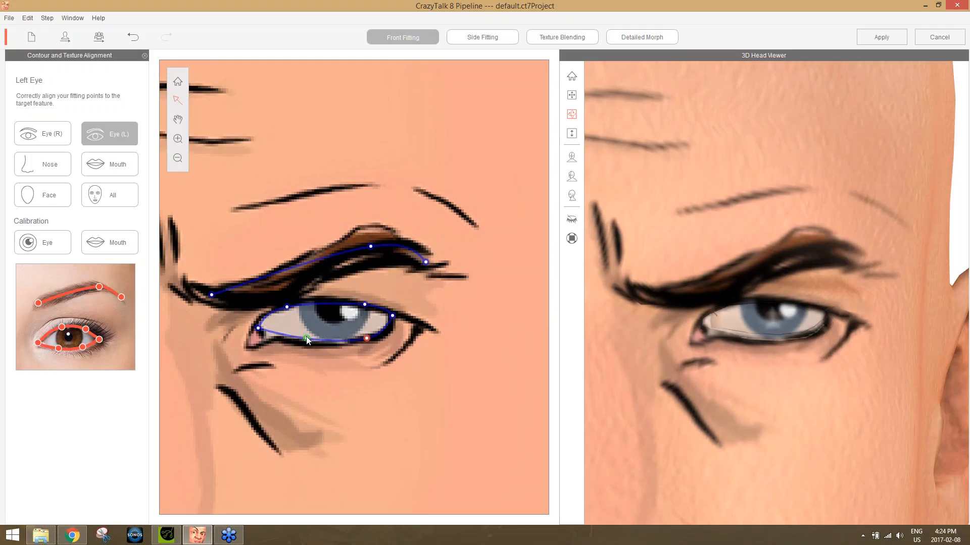
pyautogui.moveTo(306, 336); pyautogui.dragTo(314, 342)
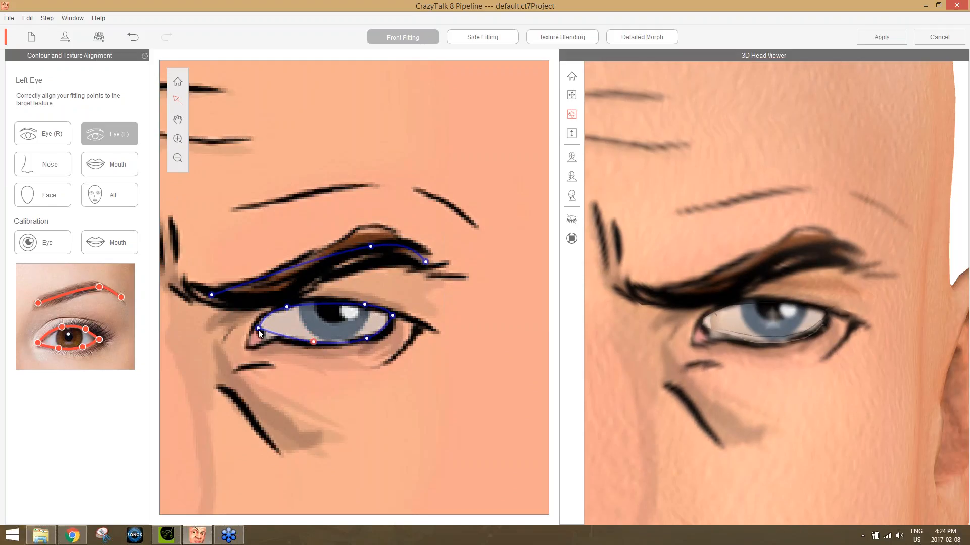
pyautogui.moveTo(258, 329); pyautogui.dragTo(253, 332)
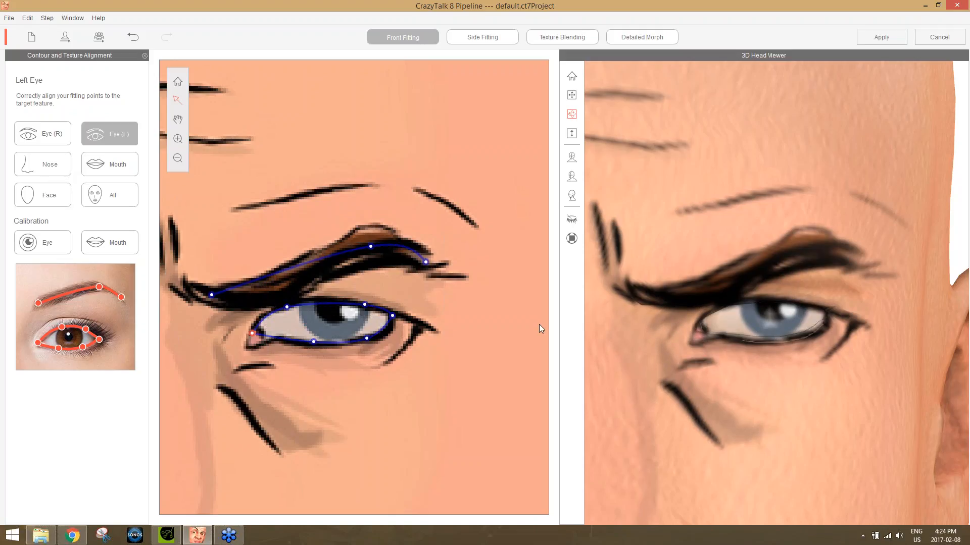
pyautogui.moveTo(287, 306); pyautogui.dragTo(289, 303)
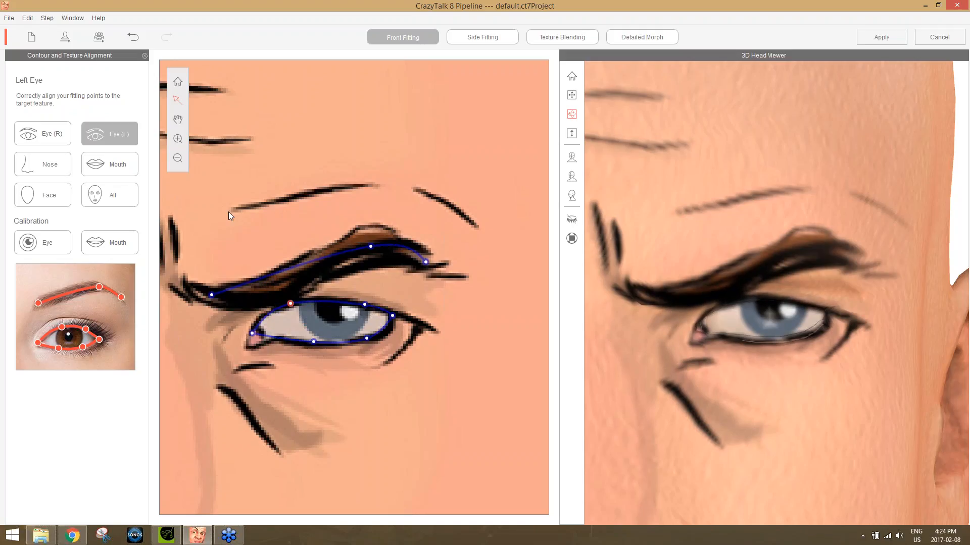
# Shift the whole nose contour slightly toward the face's left side and downward to match the drawn nose.
pyautogui.click(49, 158)
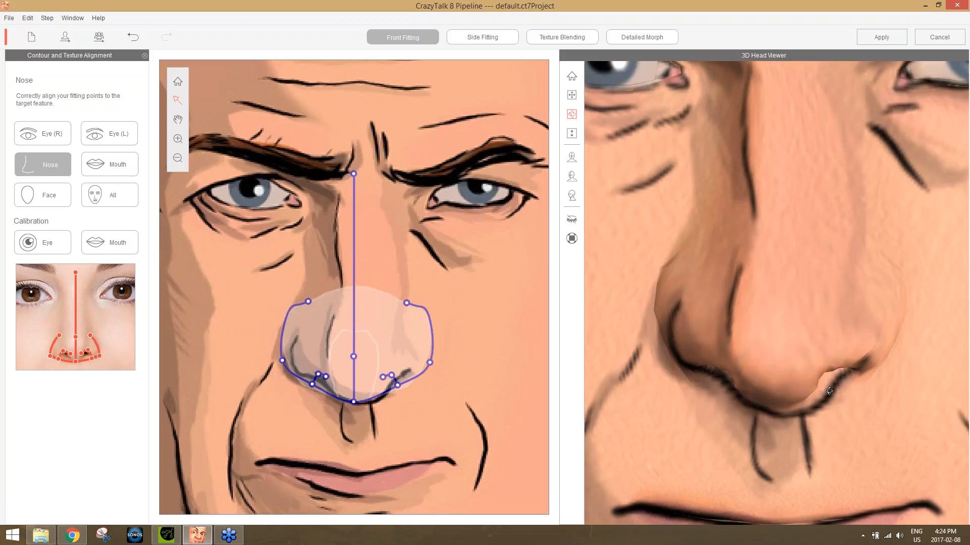
pyautogui.moveTo(867, 450); pyautogui.dragTo(848, 333)
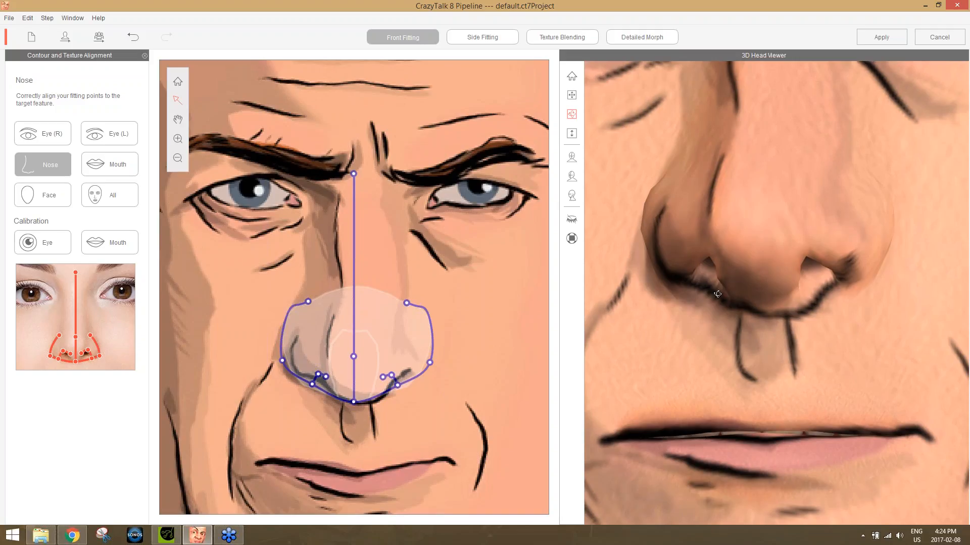
pyautogui.click(354, 320)
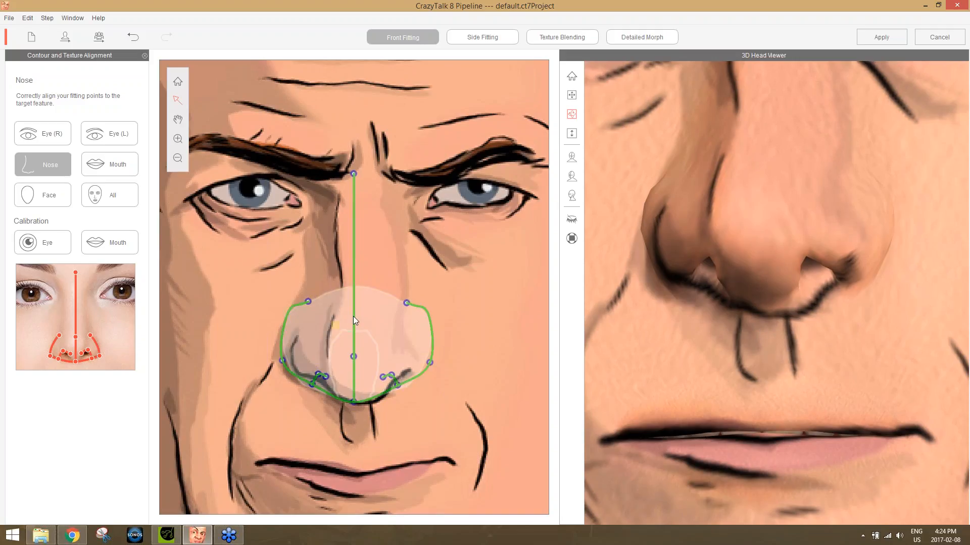
pyautogui.moveTo(353, 317); pyautogui.dragTo(357, 315)
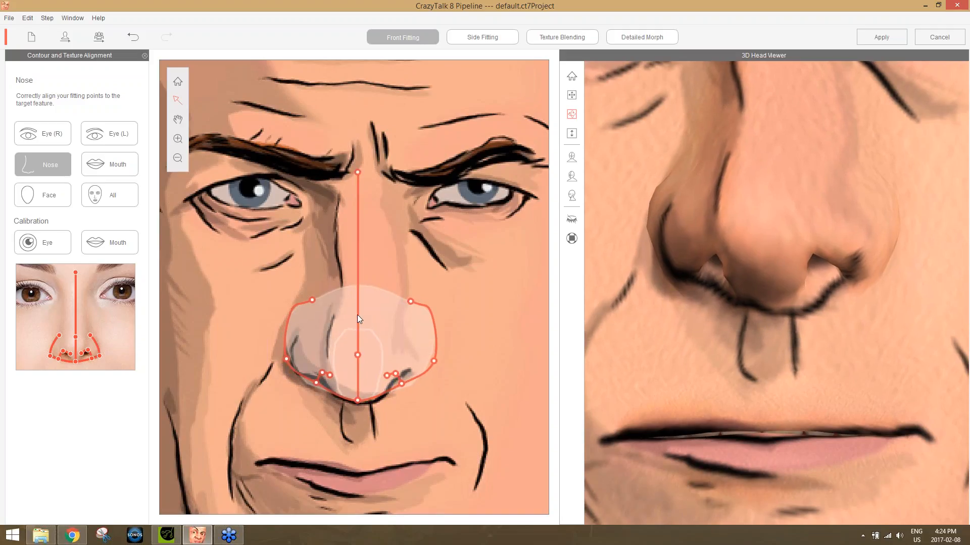
pyautogui.moveTo(358, 316); pyautogui.dragTo(360, 320)
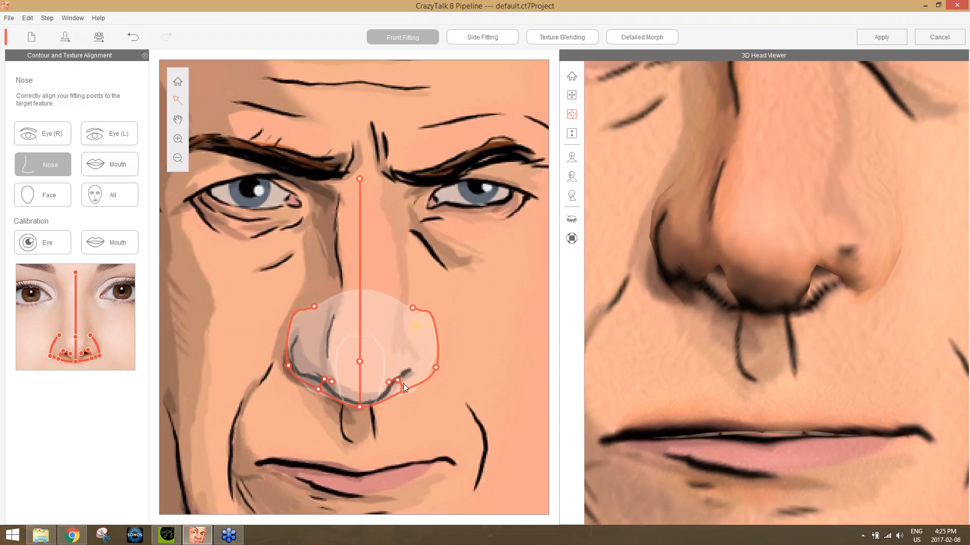
# Align the left nostril's upper and lower fitting points with the drawn nostril line.
pyautogui.click(423, 411)
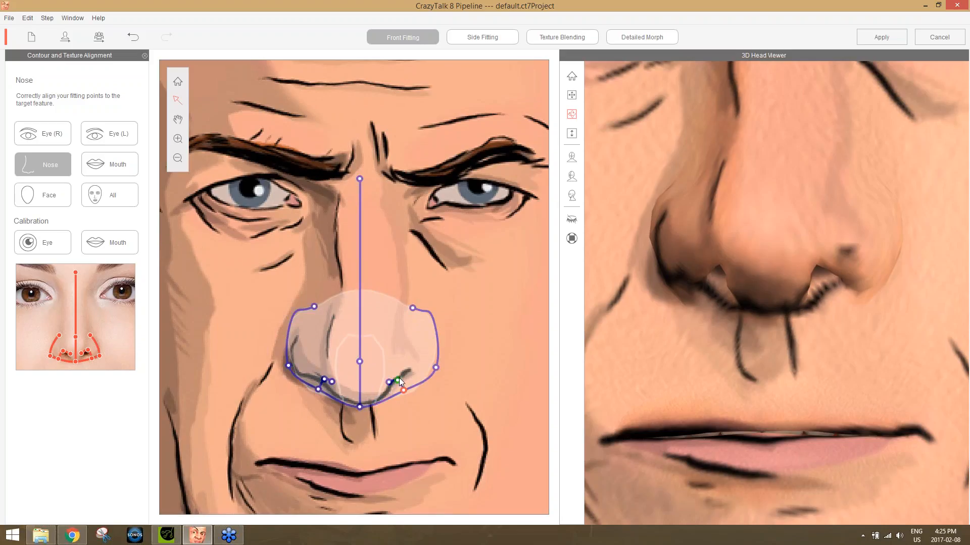
pyautogui.moveTo(399, 380); pyautogui.dragTo(408, 370)
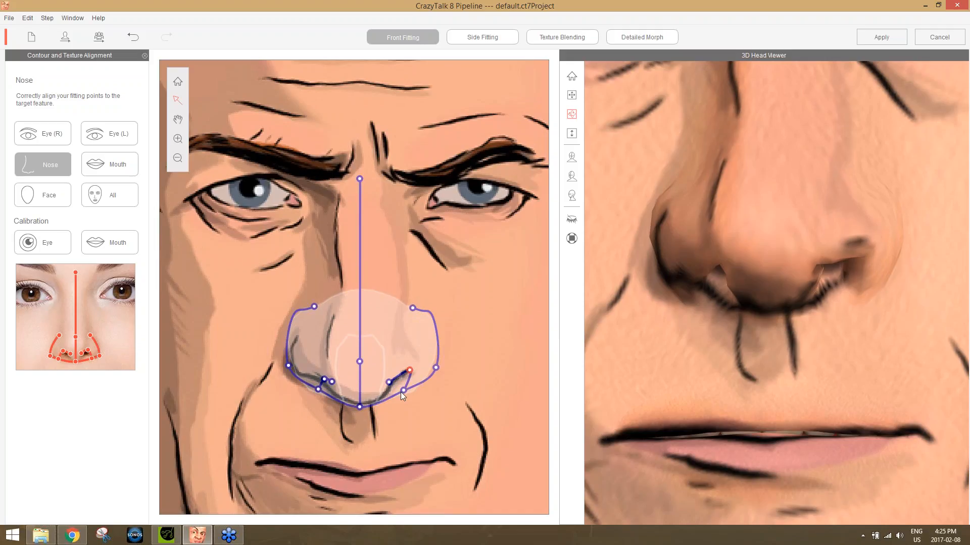
pyautogui.moveTo(404, 390); pyautogui.dragTo(405, 383)
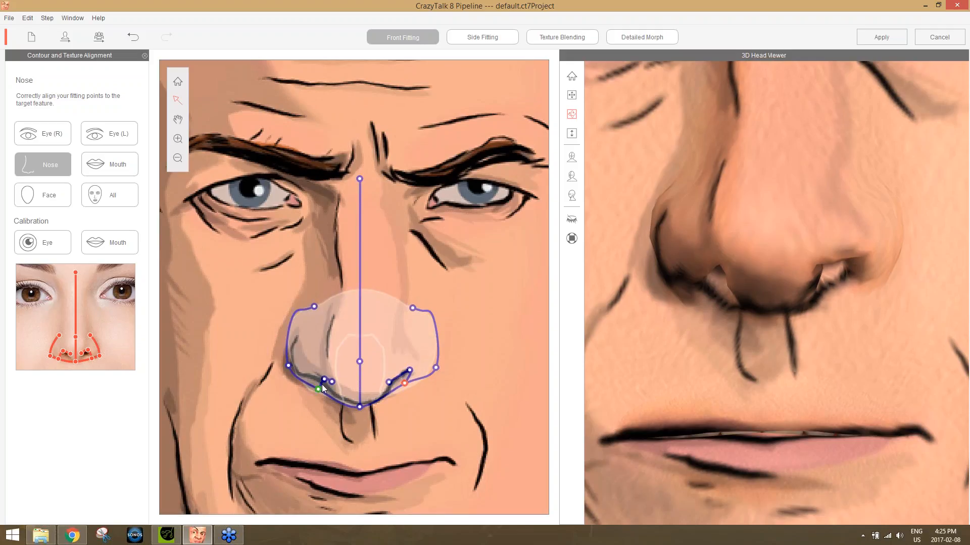
# Align the right nostril's fitting points with the drawn nostril line and move the right nose wing's upper point inward and down.
pyautogui.moveTo(325, 379)
pyautogui.mouseDown()
pyautogui.moveTo(306, 374)
pyautogui.moveTo(323, 382)
pyautogui.mouseUp()
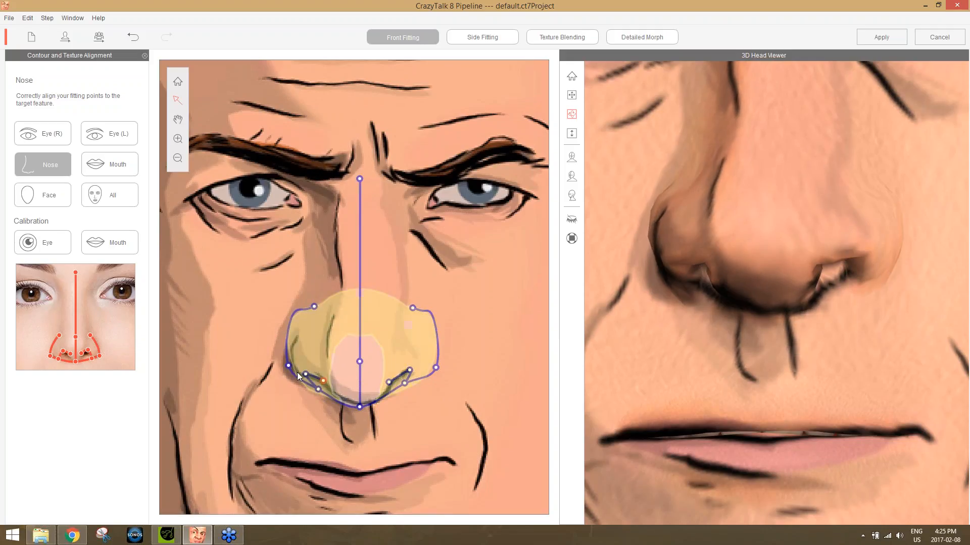
pyautogui.moveTo(288, 365); pyautogui.dragTo(288, 367)
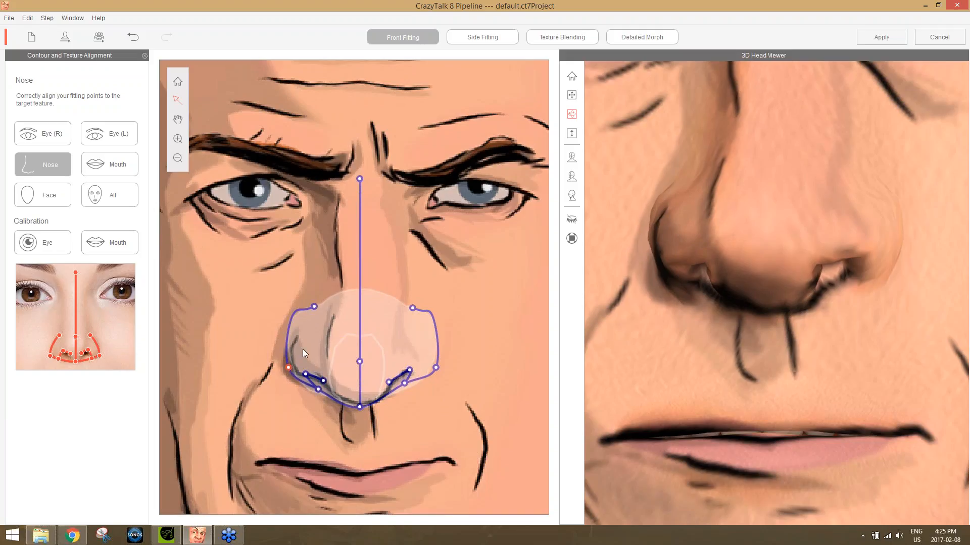
pyautogui.click(314, 307)
pyautogui.moveTo(312, 311); pyautogui.dragTo(323, 317)
# Refit the right nose wing's outer and upper points against the 3D head and nudge the nose's bottom centre point onto the drawn outline.
pyautogui.moveTo(816, 217); pyautogui.dragTo(799, 264)
pyautogui.scroll(-5, 800, 263)
pyautogui.moveTo(864, 327); pyautogui.dragTo(949, 357)
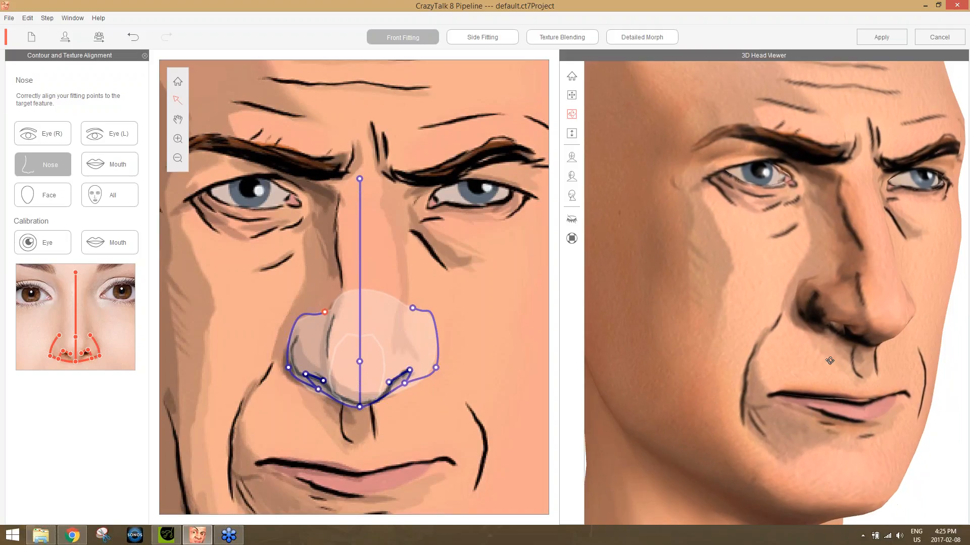
pyautogui.moveTo(784, 357); pyautogui.dragTo(823, 362)
pyautogui.moveTo(288, 368); pyautogui.dragTo(277, 368)
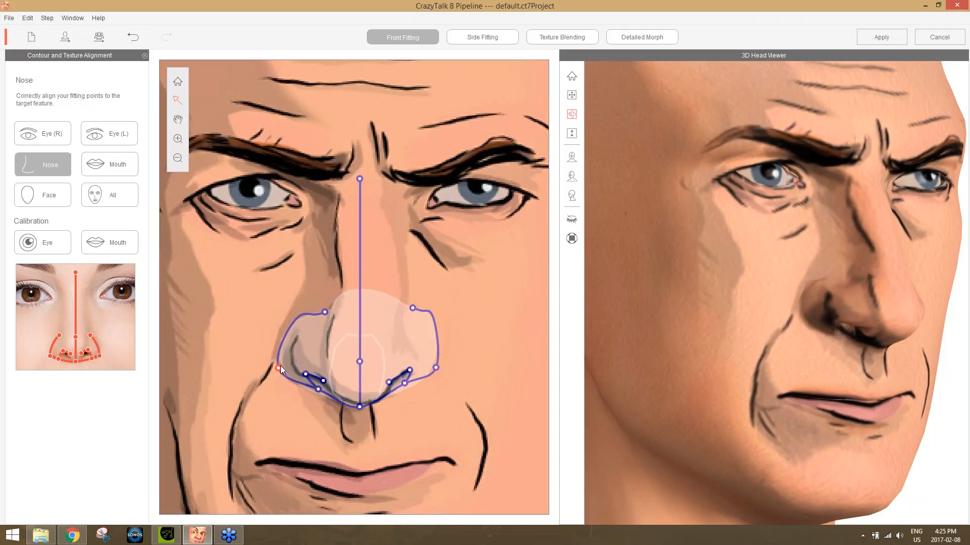
pyautogui.moveTo(278, 367); pyautogui.dragTo(292, 367)
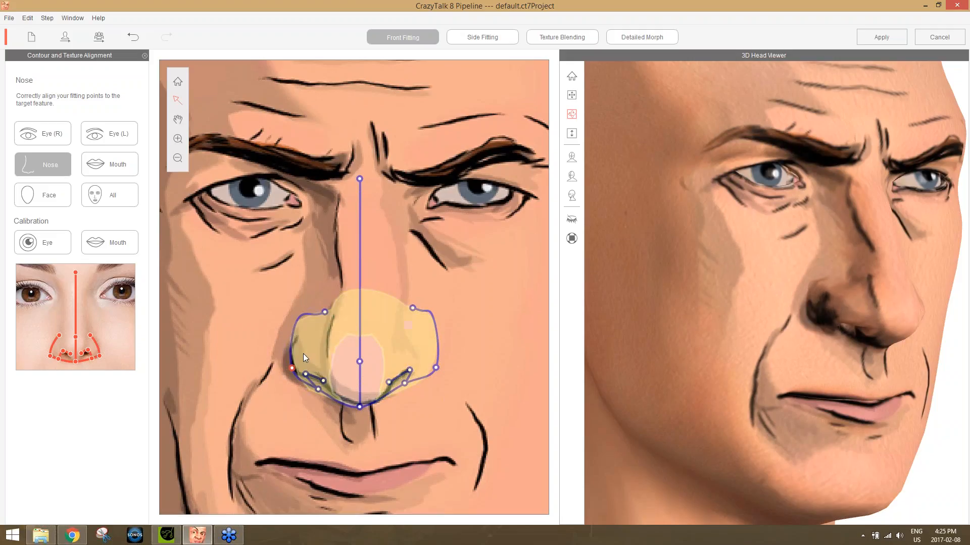
pyautogui.moveTo(326, 312)
pyautogui.mouseDown()
pyautogui.moveTo(325, 322)
pyautogui.moveTo(332, 303)
pyautogui.mouseUp()
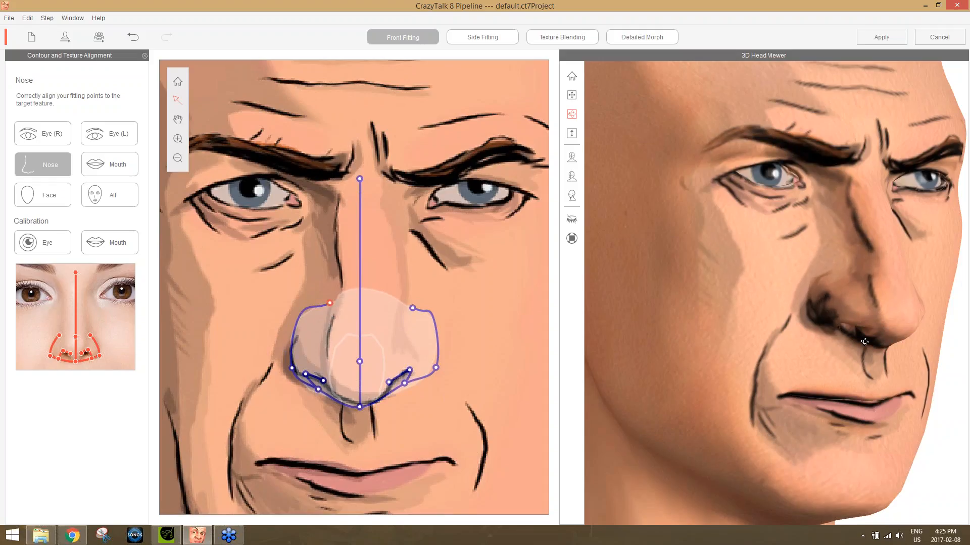
pyautogui.moveTo(921, 354); pyautogui.dragTo(654, 335)
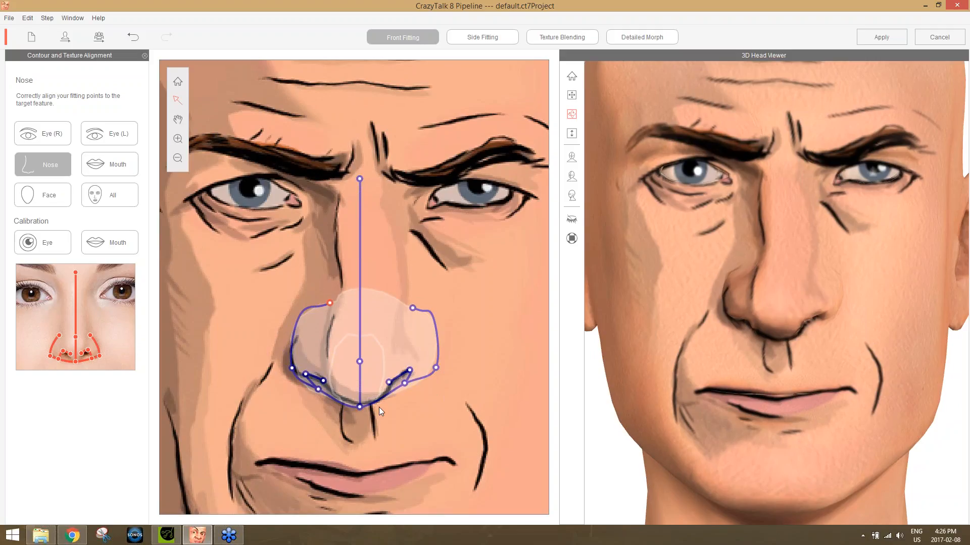
pyautogui.moveTo(361, 406); pyautogui.dragTo(362, 407)
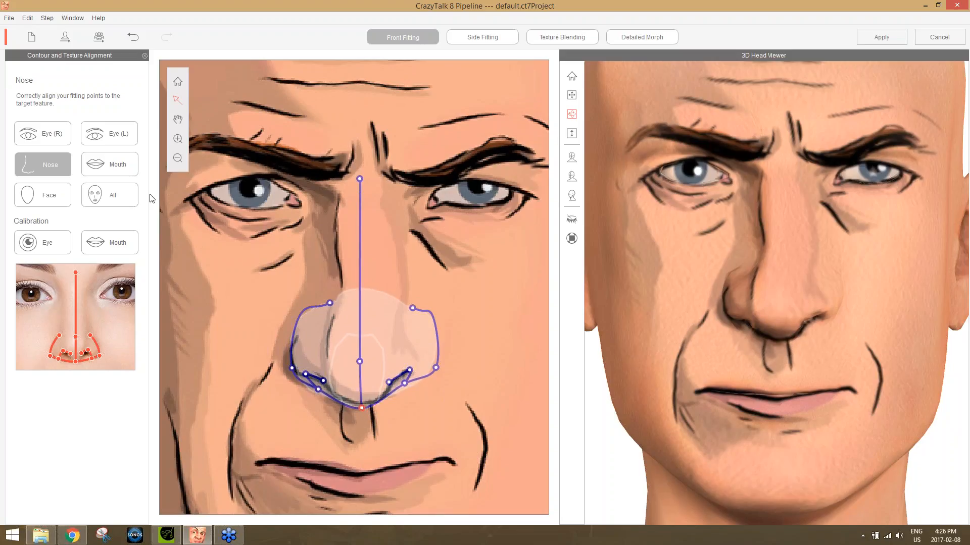
# Fit the middle points of the mouth contour to the drawn line between the lips.
pyautogui.click(113, 168)
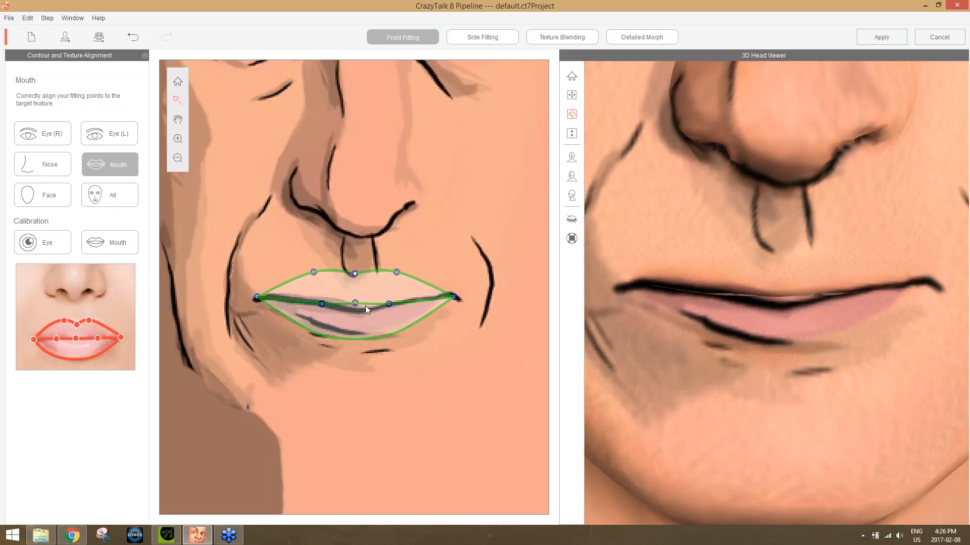
pyautogui.moveTo(356, 304); pyautogui.dragTo(398, 303)
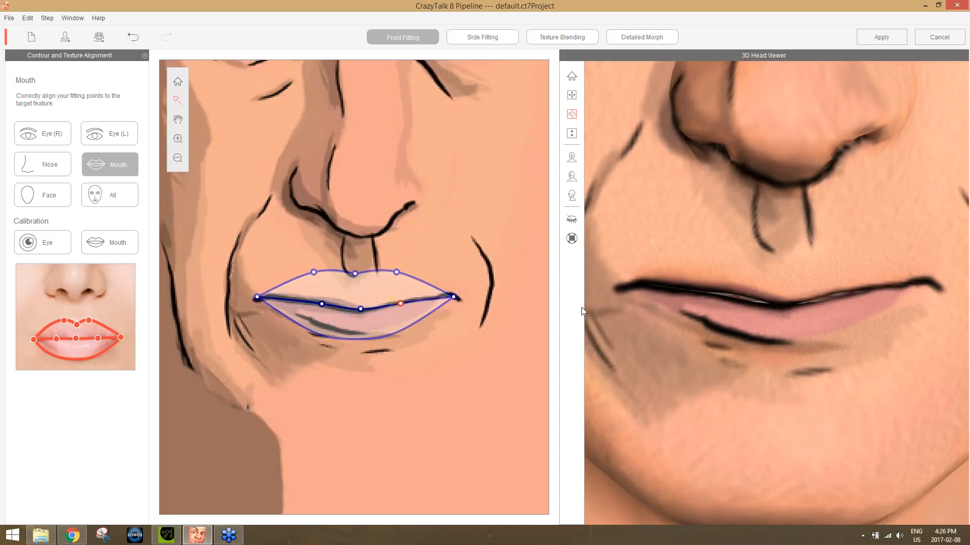
# Narrow the forehead area of the face contour and widen both ear outlines slightly.
pyautogui.click(57, 194)
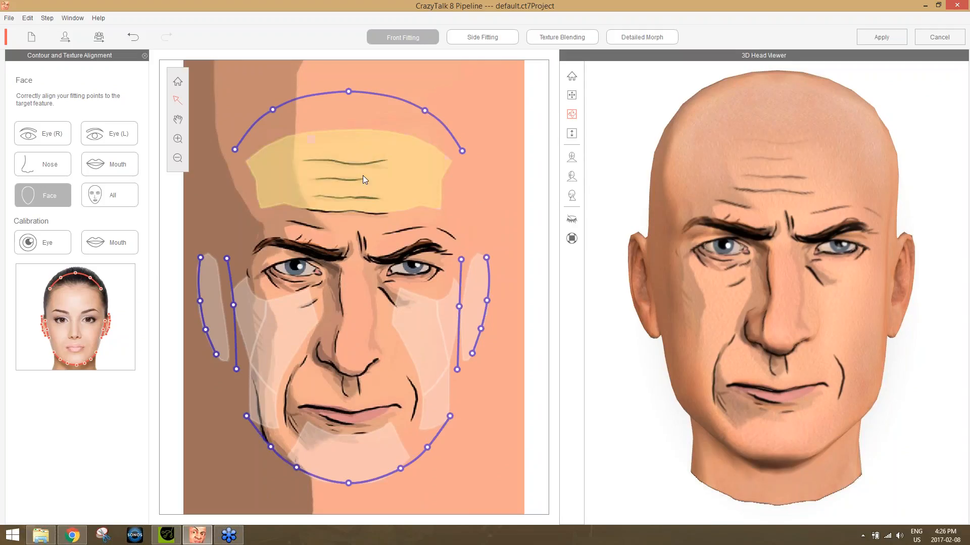
pyautogui.moveTo(369, 177); pyautogui.dragTo(553, 174)
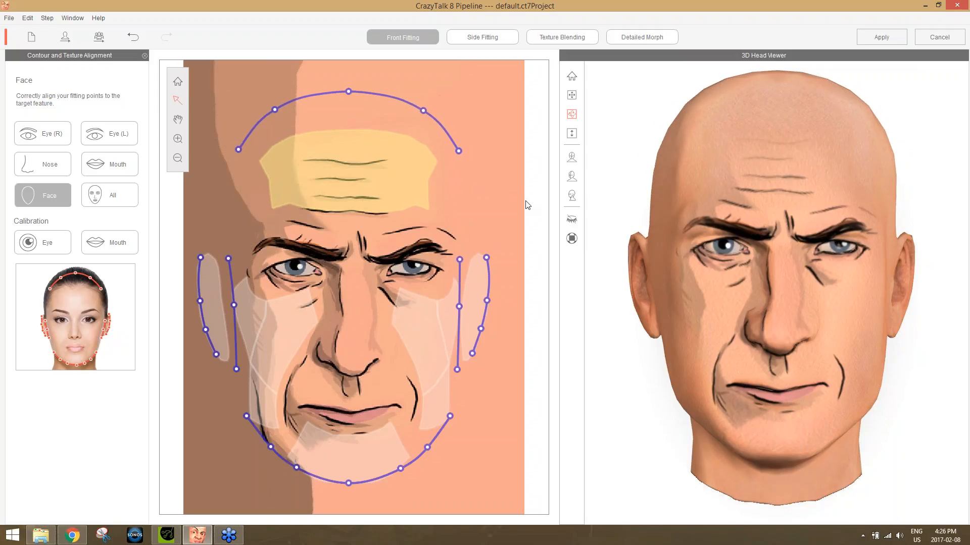
pyautogui.click(492, 291)
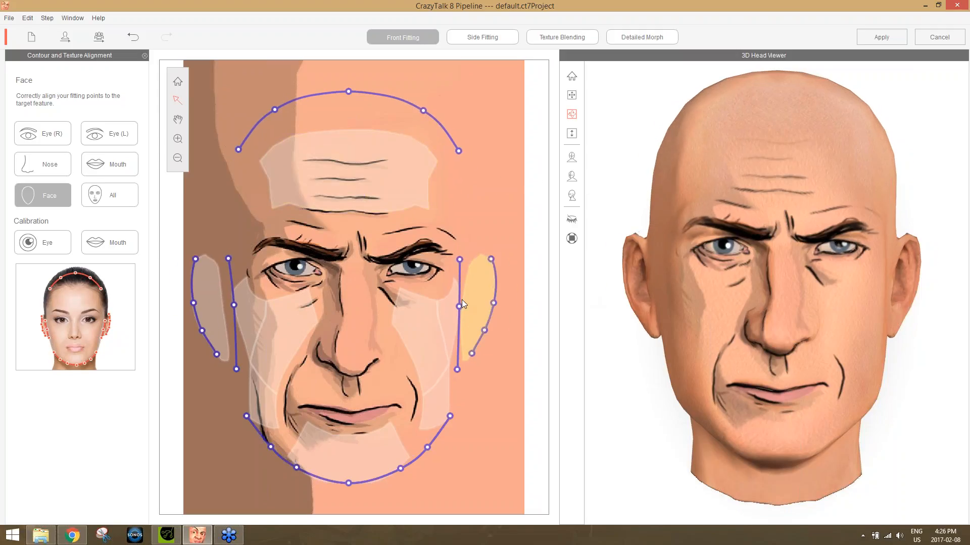
pyautogui.moveTo(554, 291); pyautogui.dragTo(577, 317)
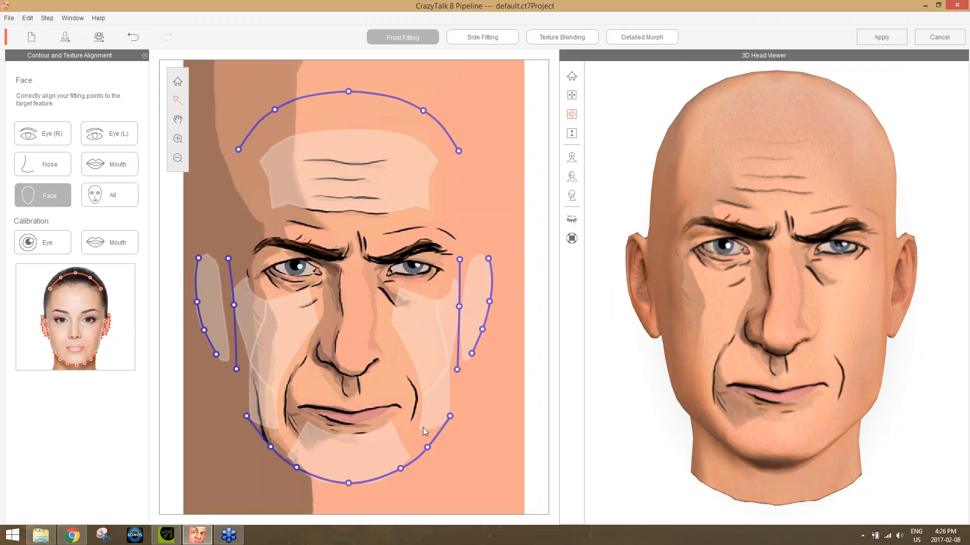
# Widen the chin contour slightly and shift the edge line beside the left ear outward and down.
pyautogui.moveTo(353, 468); pyautogui.dragTo(476, 438)
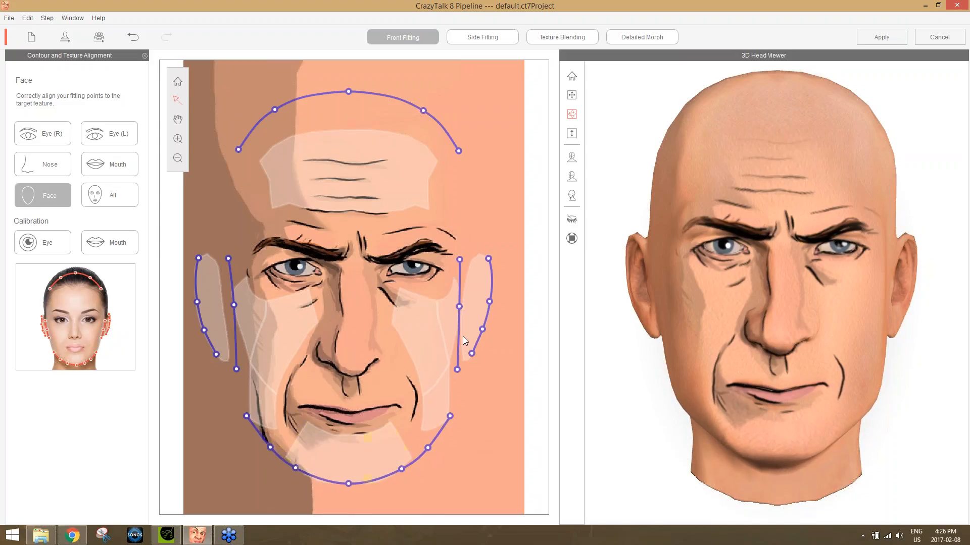
pyautogui.moveTo(460, 313)
pyautogui.mouseDown()
pyautogui.moveTo(432, 322)
pyautogui.moveTo(463, 321)
pyautogui.mouseUp()
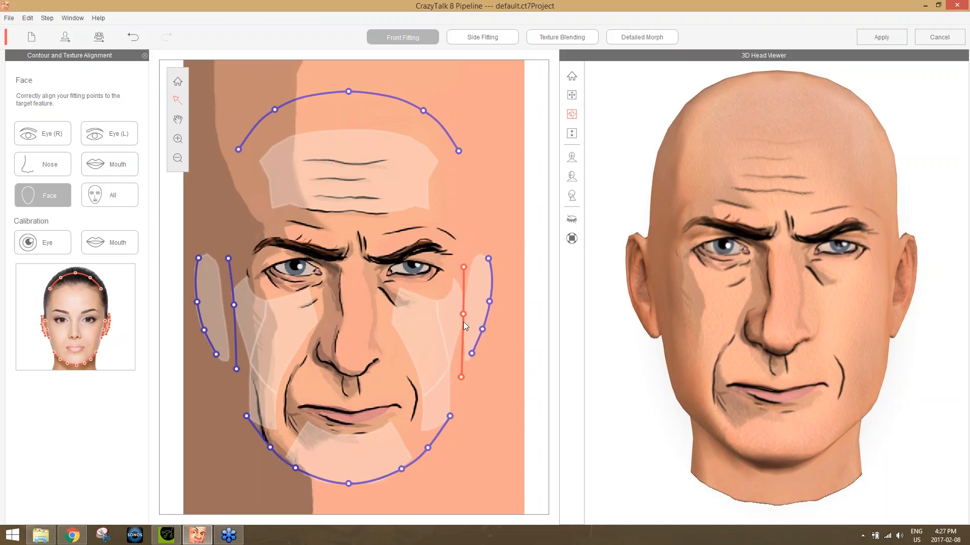
# Show all front fitting contours together and examine the 3D head from both sides.
pyautogui.click(120, 195)
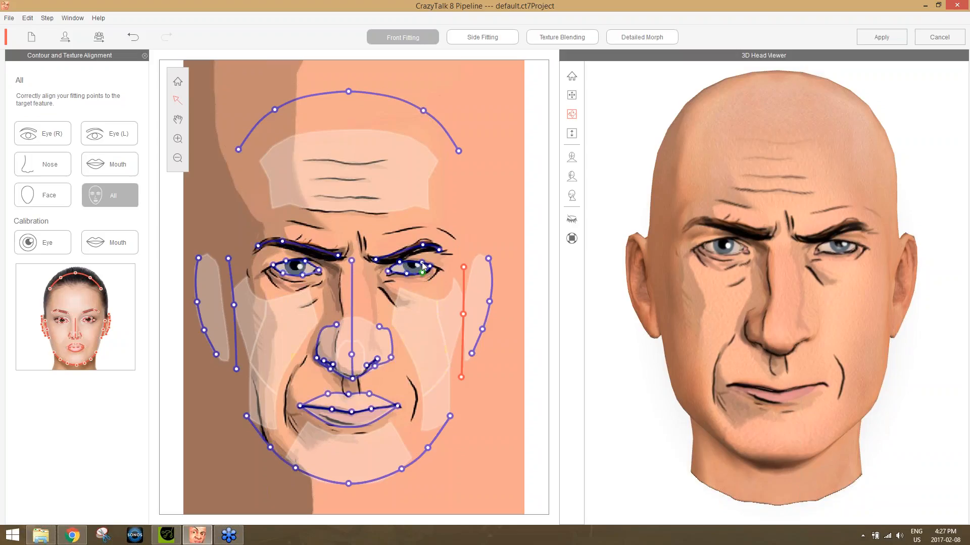
pyautogui.moveTo(845, 369); pyautogui.dragTo(327, 420)
pyautogui.moveTo(967, 324); pyautogui.dragTo(232, 471)
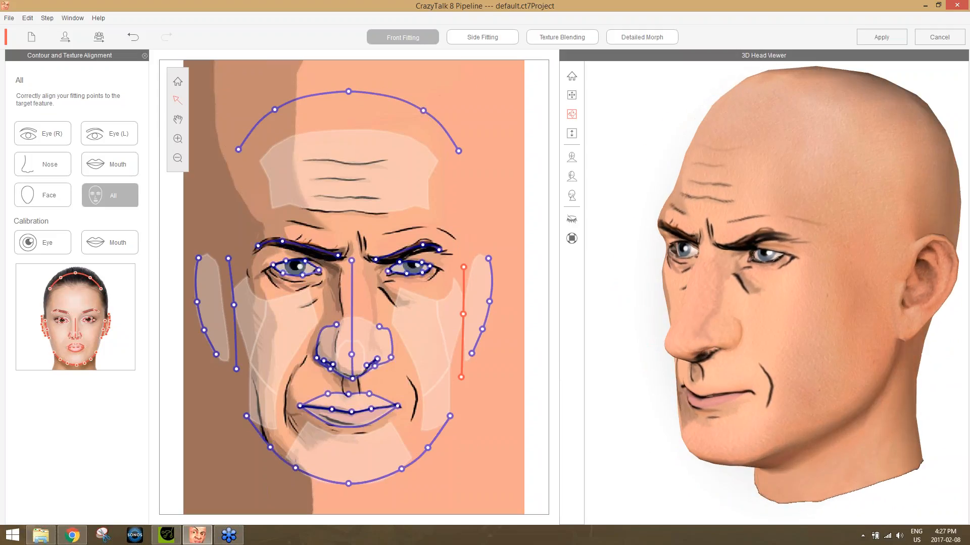
# Switch to side fitting and raise the rear nostril point of the nose contour slightly.
pyautogui.click(491, 38)
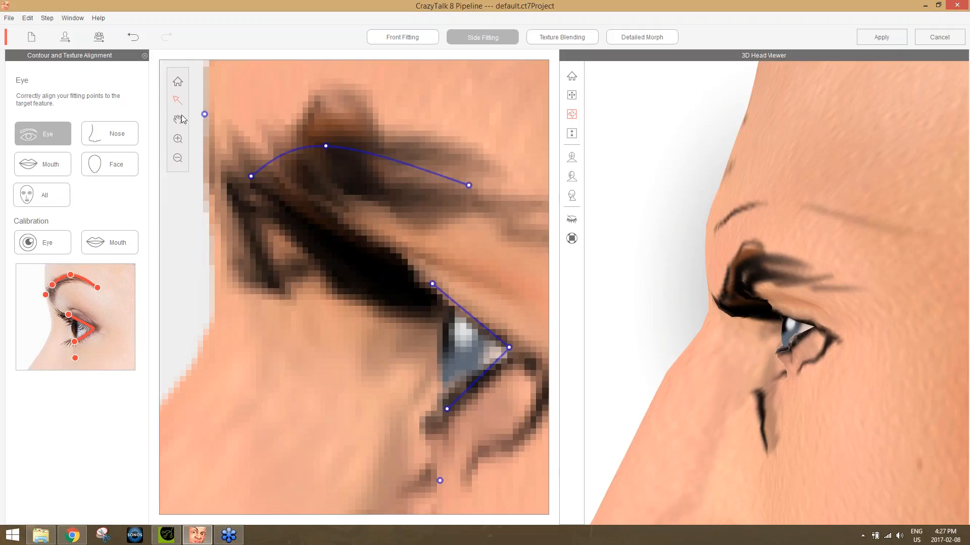
pyautogui.click(125, 132)
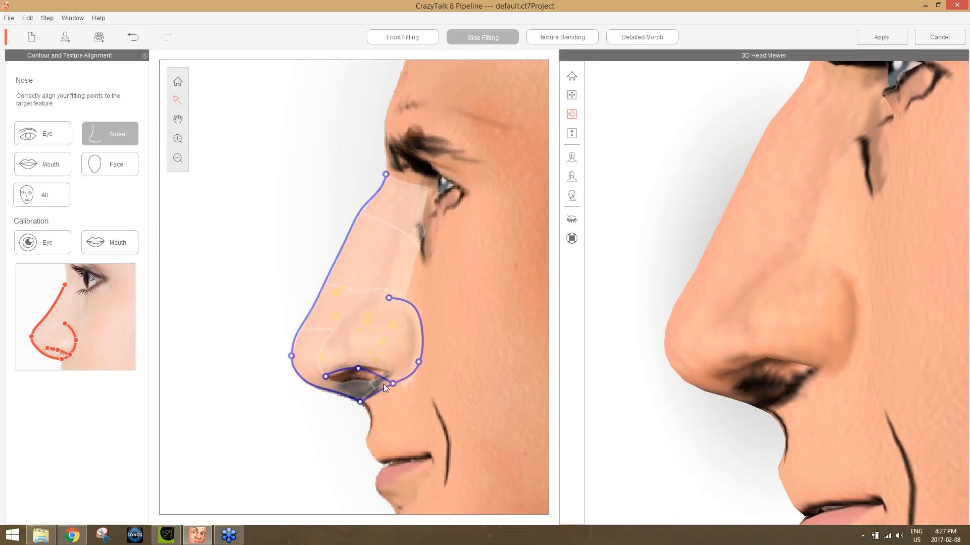
pyautogui.moveTo(393, 383); pyautogui.dragTo(393, 380)
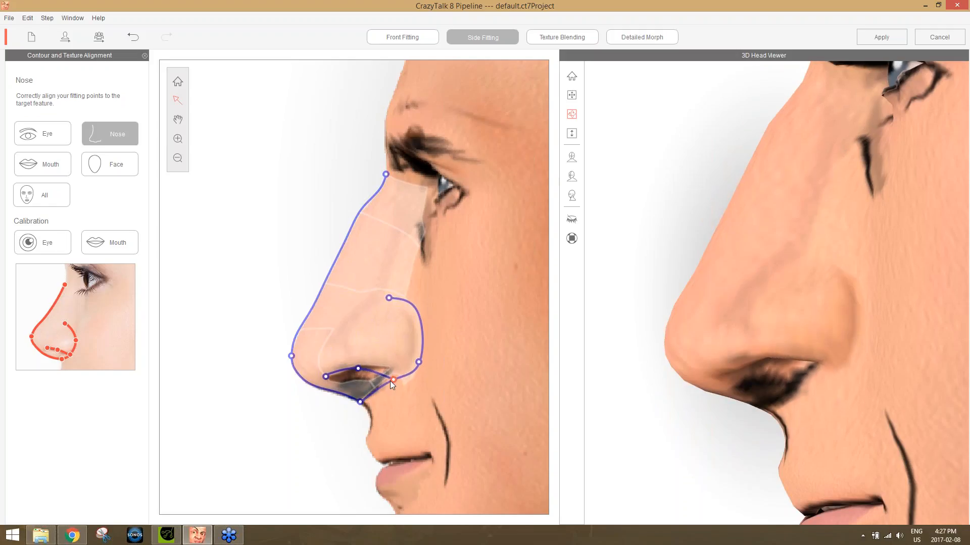
# Review the side-fitting contours of the mouth, the face and all features together against the profile.
pyautogui.click(52, 166)
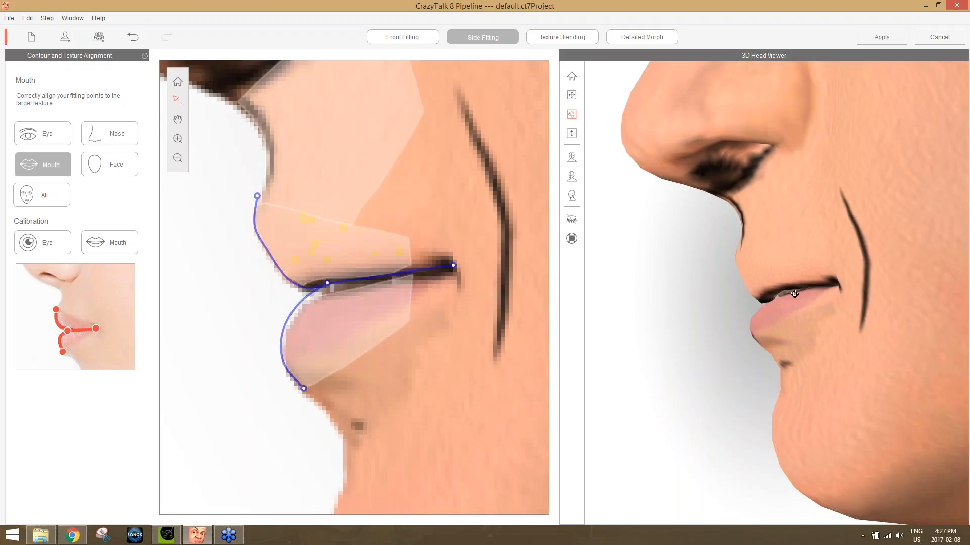
pyautogui.click(117, 169)
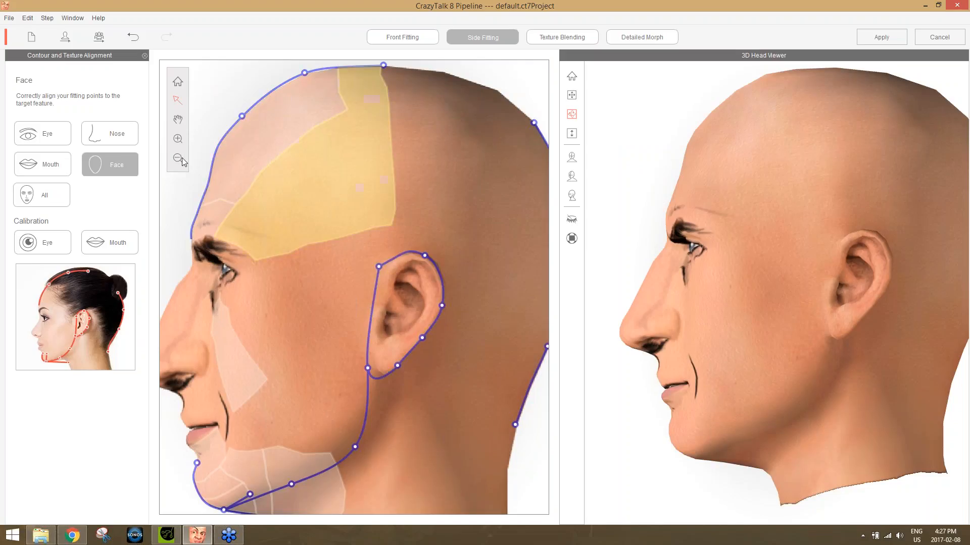
pyautogui.click(57, 199)
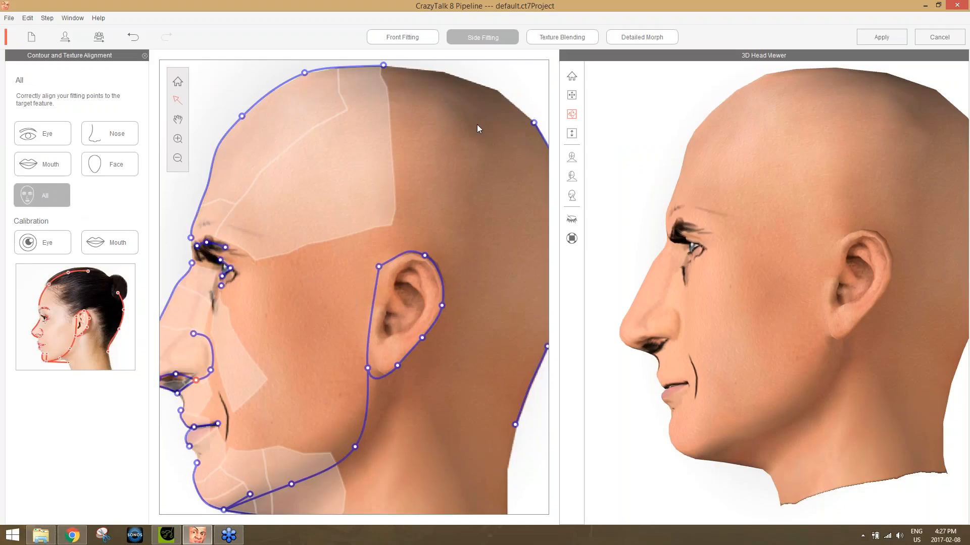
# Move on to texture blending and set the skin roughness pore size to 1.
pyautogui.click(568, 36)
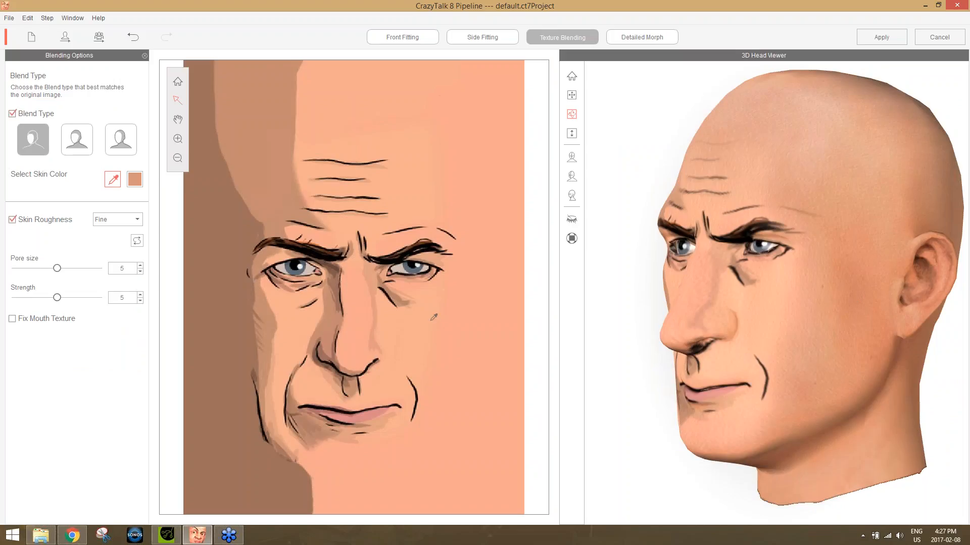
pyautogui.moveTo(859, 310); pyautogui.dragTo(809, 343)
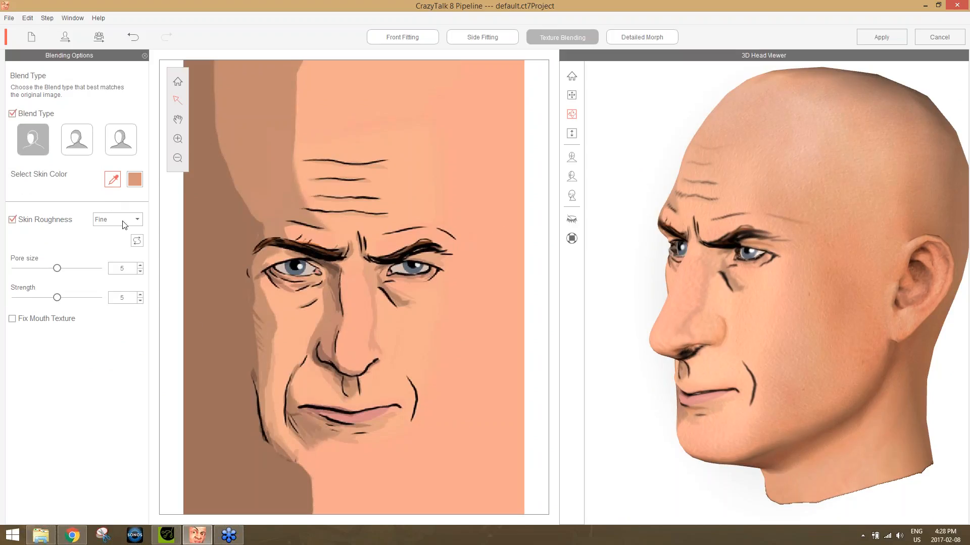
pyautogui.scroll(3, 784, 373)
pyautogui.scroll(1, 784, 374)
pyautogui.moveTo(862, 352); pyautogui.dragTo(811, 351)
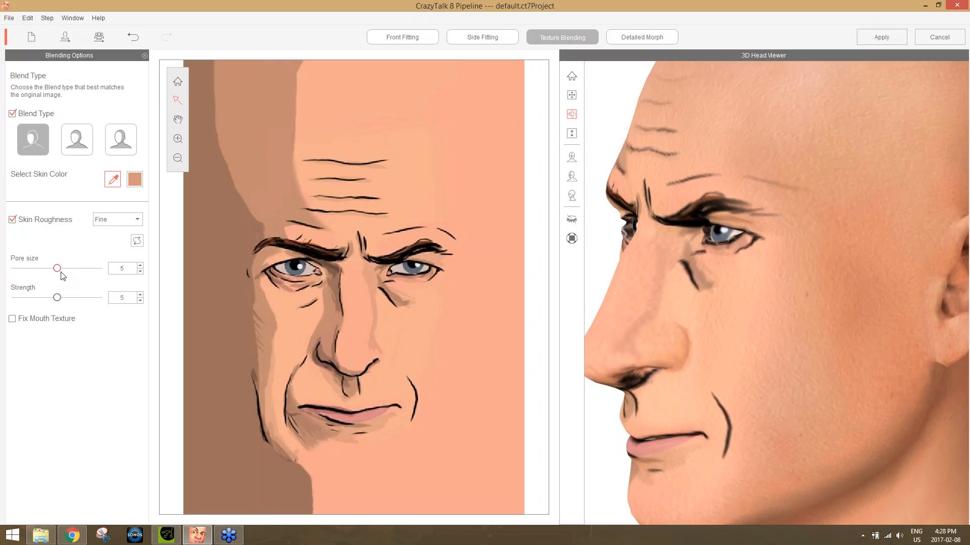
pyautogui.moveTo(53, 273); pyautogui.dragTo(15, 275)
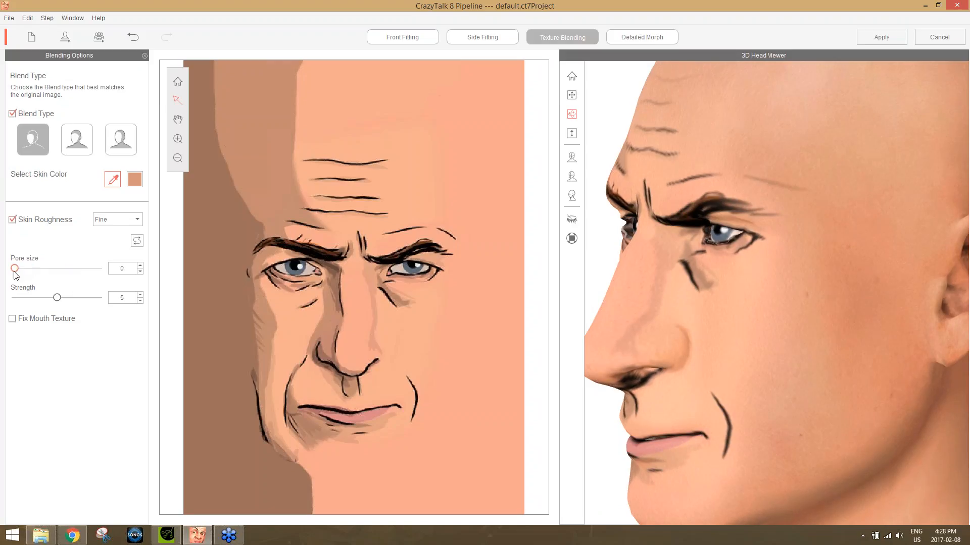
pyautogui.moveTo(16, 271); pyautogui.dragTo(29, 286)
pyautogui.moveTo(23, 268); pyautogui.dragTo(58, 326)
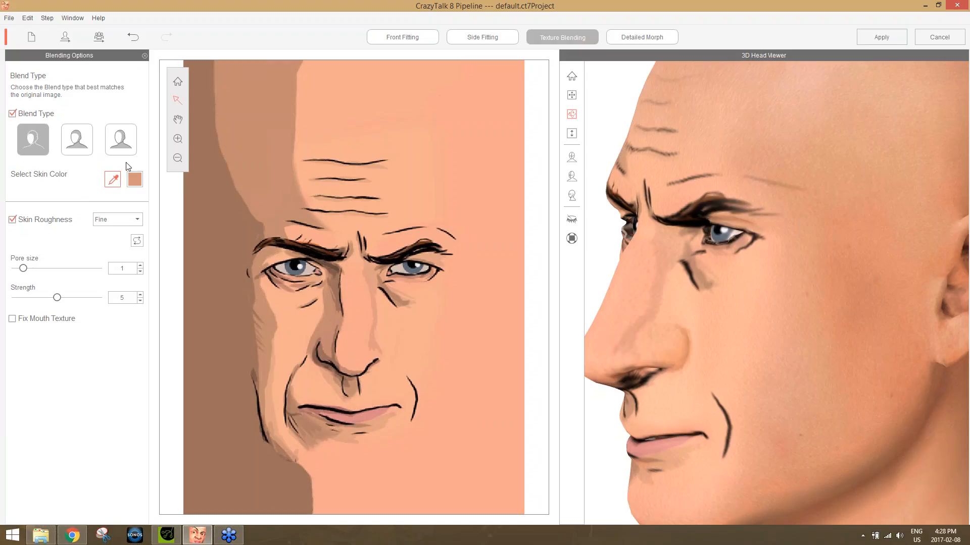
# Try the third blend type with the whole head in view and examine the skin texture from both sides.
pyautogui.scroll(-2, 867, 262)
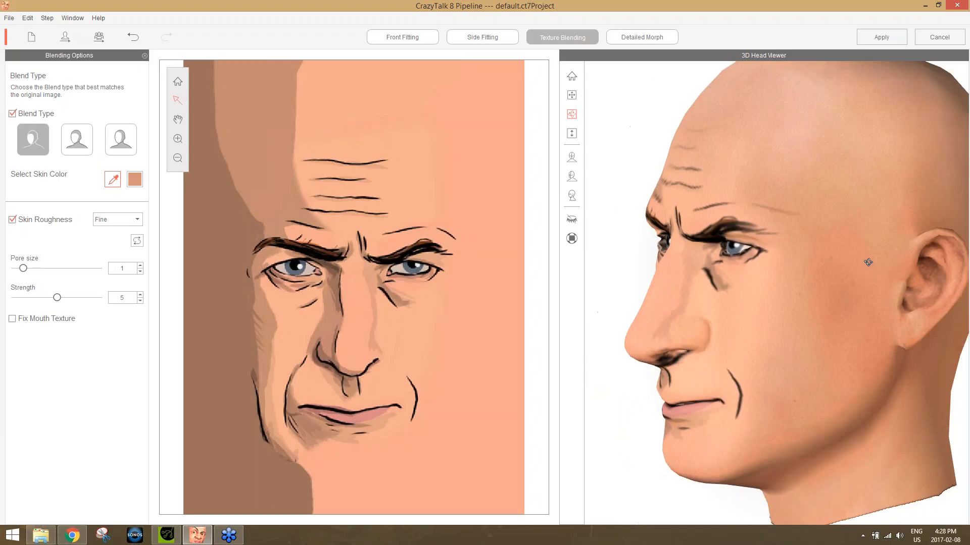
pyautogui.scroll(-2, 867, 263)
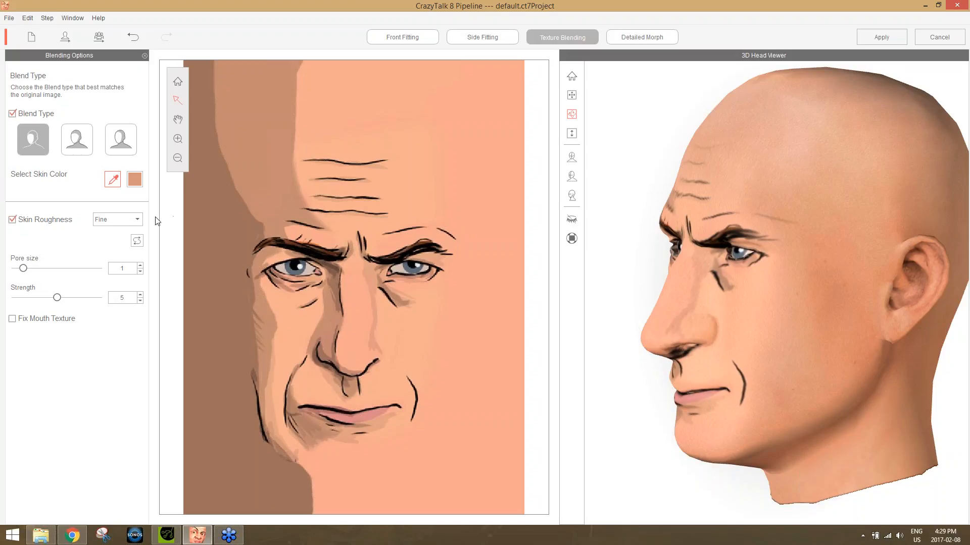
pyautogui.click(126, 141)
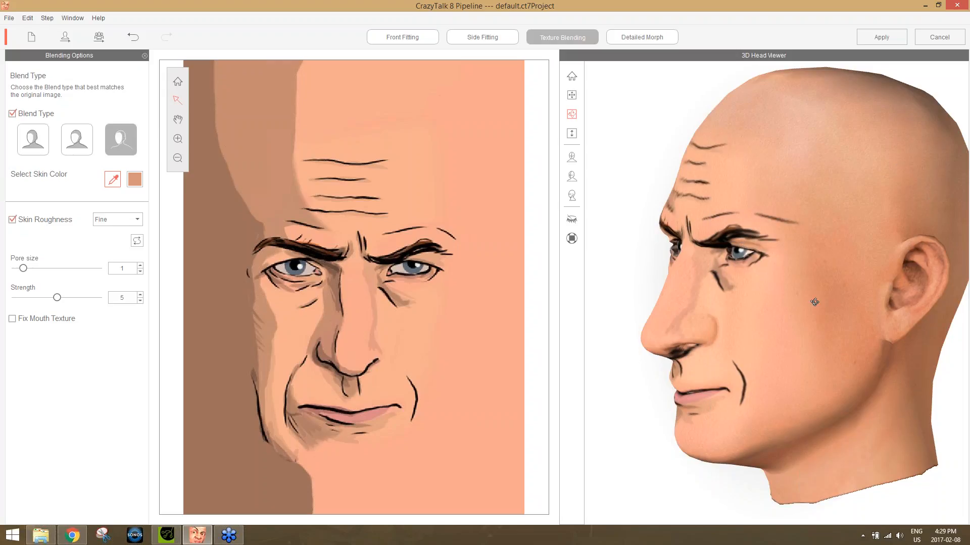
pyautogui.moveTo(725, 351); pyautogui.dragTo(904, 353)
pyautogui.moveTo(636, 362); pyautogui.dragTo(889, 365)
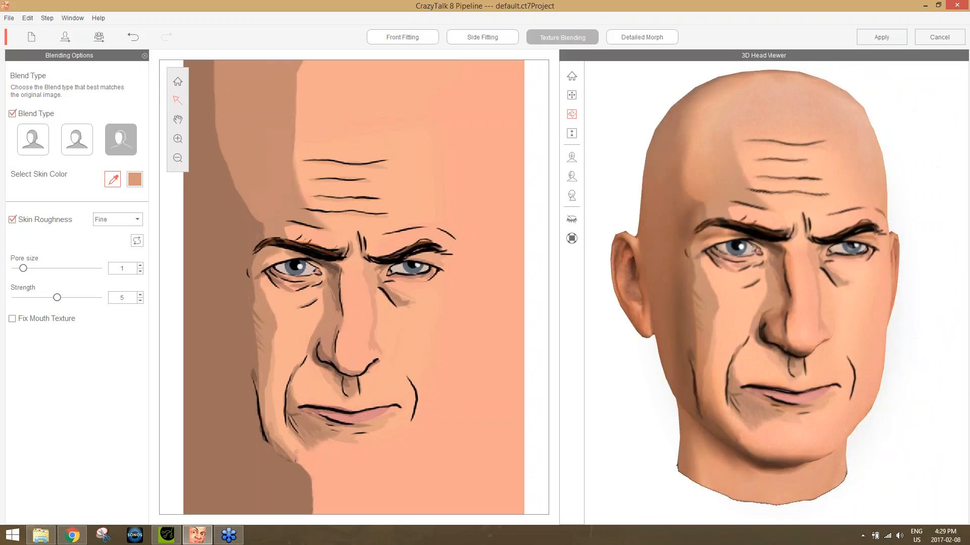
pyautogui.moveTo(671, 371); pyautogui.dragTo(520, 384)
pyautogui.moveTo(803, 411); pyautogui.dragTo(966, 433)
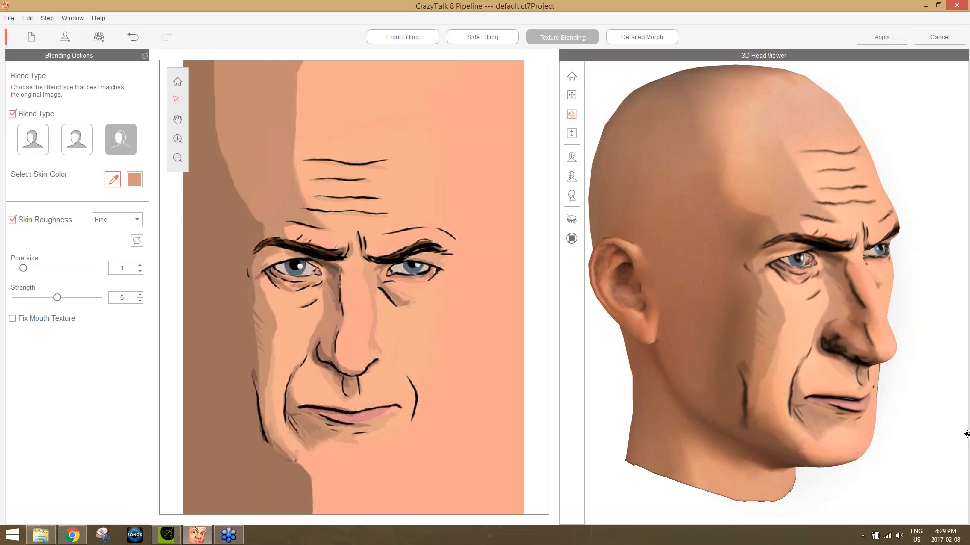
# Compare the three blend types on the head from several angles and settle on the first one.
pyautogui.click(34, 147)
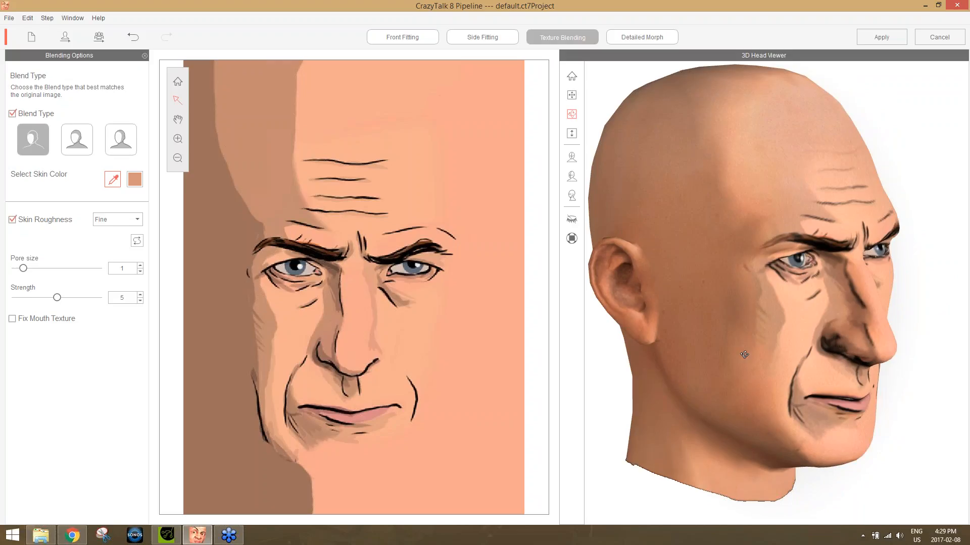
pyautogui.click(85, 147)
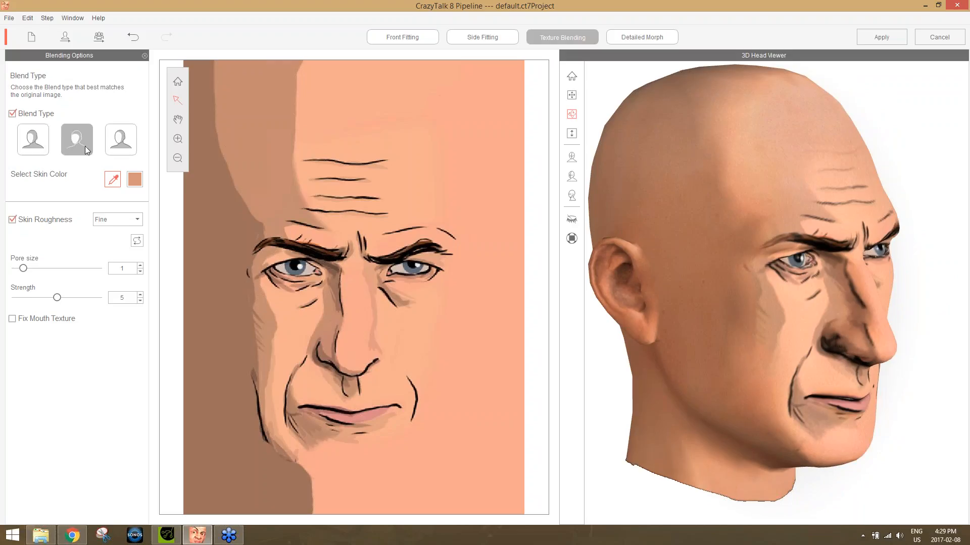
pyautogui.click(108, 142)
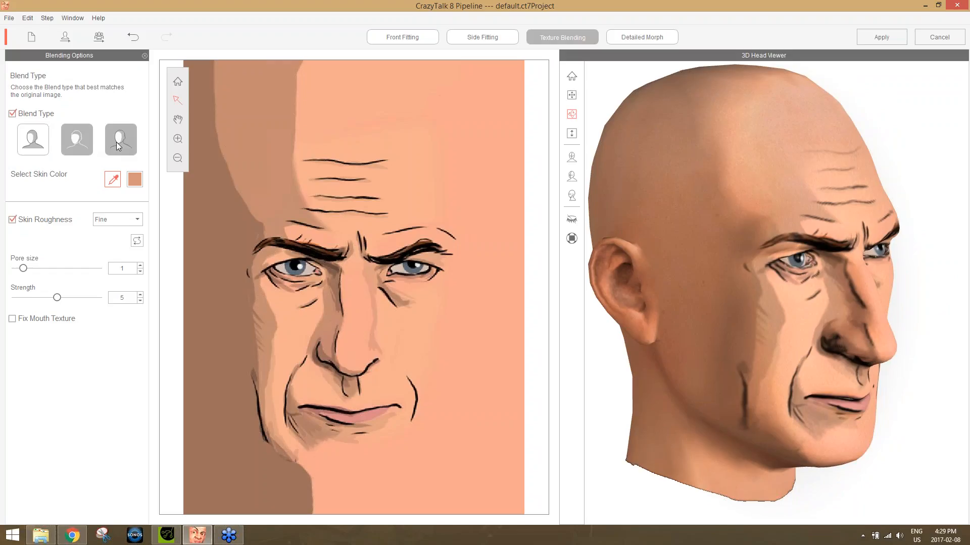
pyautogui.click(46, 145)
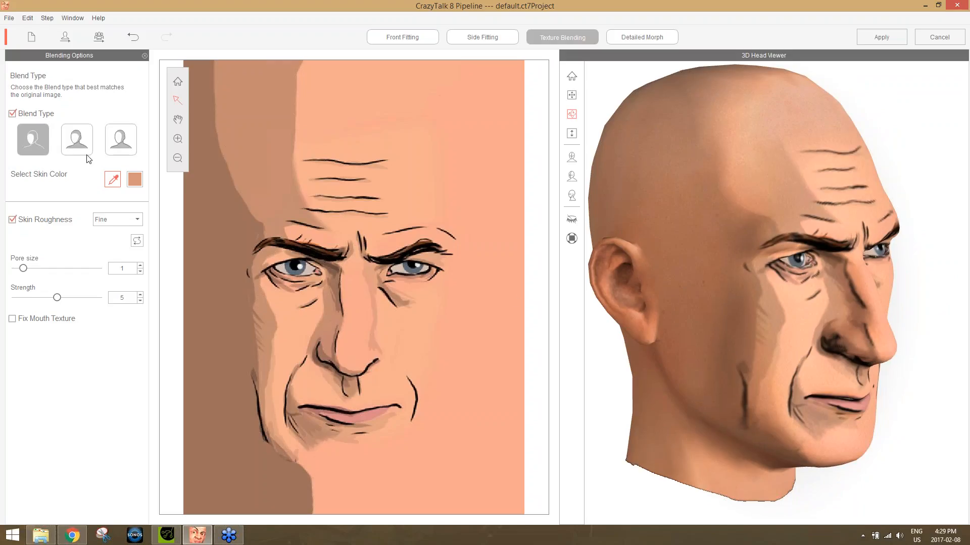
pyautogui.moveTo(780, 332); pyautogui.dragTo(963, 360)
pyautogui.click(121, 137)
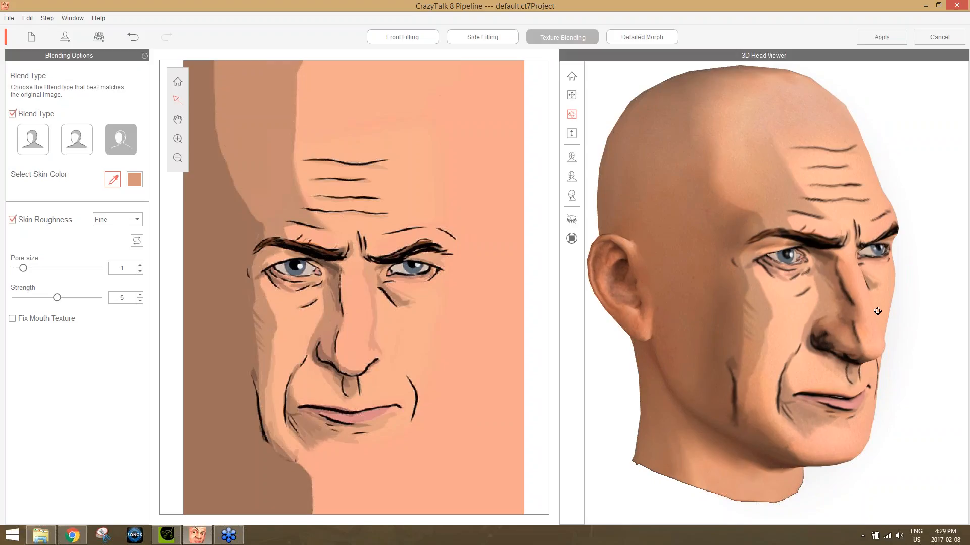
pyautogui.moveTo(897, 322); pyautogui.dragTo(532, 276)
pyautogui.click(36, 144)
pyautogui.moveTo(834, 396); pyautogui.dragTo(771, 387)
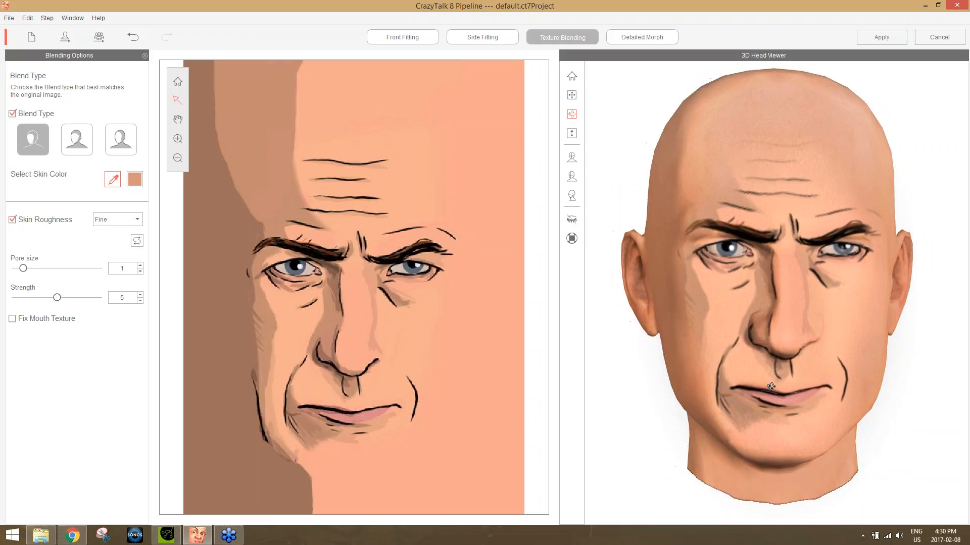
# Move on to detailed morphing and set the full head's Heavy to -2, Narrow to 28 and Young to -100.
pyautogui.click(647, 38)
pyautogui.moveTo(702, 366); pyautogui.dragTo(966, 334)
pyautogui.moveTo(690, 316); pyautogui.dragTo(820, 359)
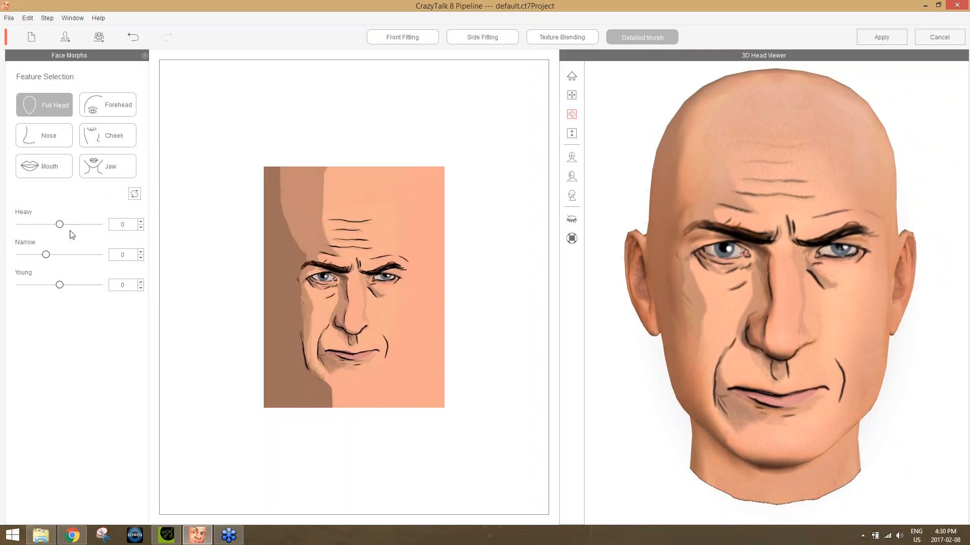
pyautogui.moveTo(64, 226); pyautogui.dragTo(2, 306)
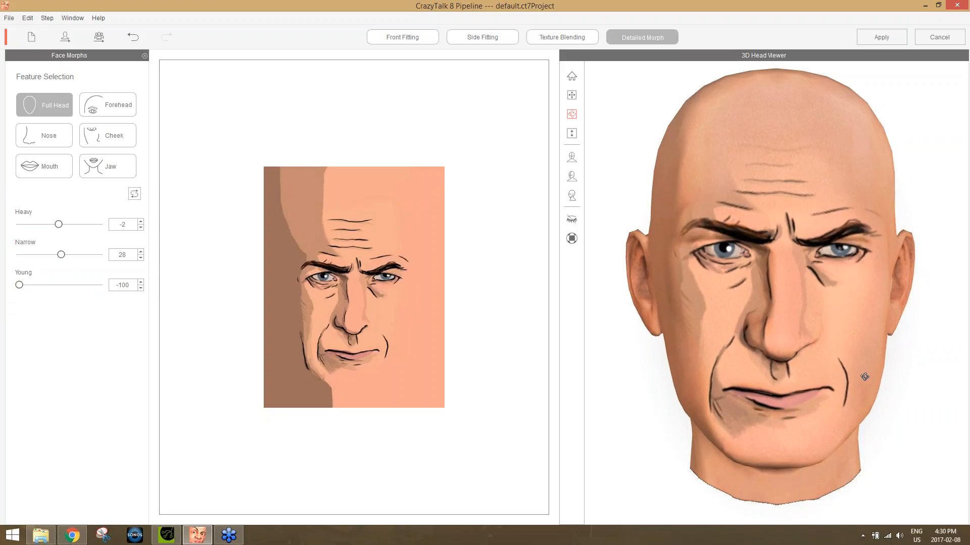
pyautogui.moveTo(858, 320); pyautogui.dragTo(897, 307)
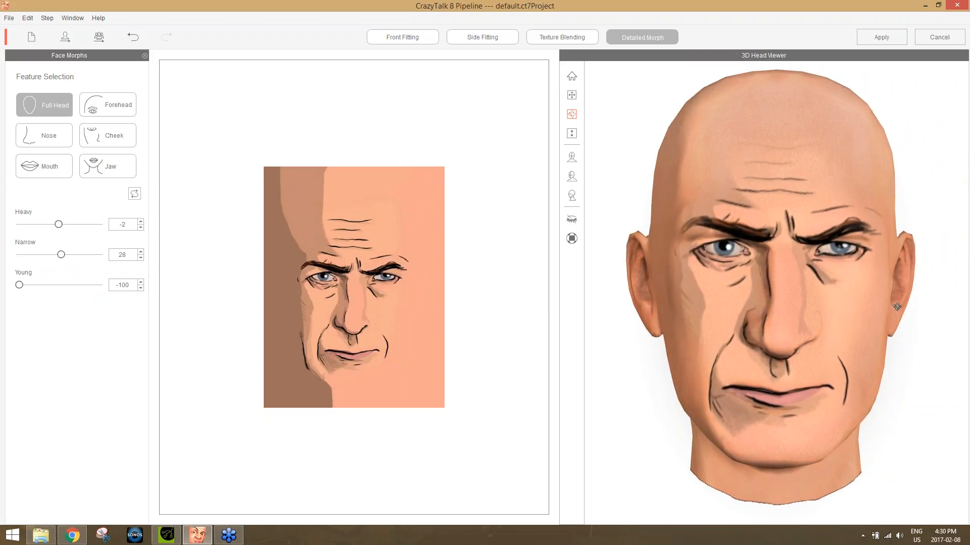
# Set the jaw's Chin Cleft and Chin Crease Depth morphs to 200.
pyautogui.click(47, 135)
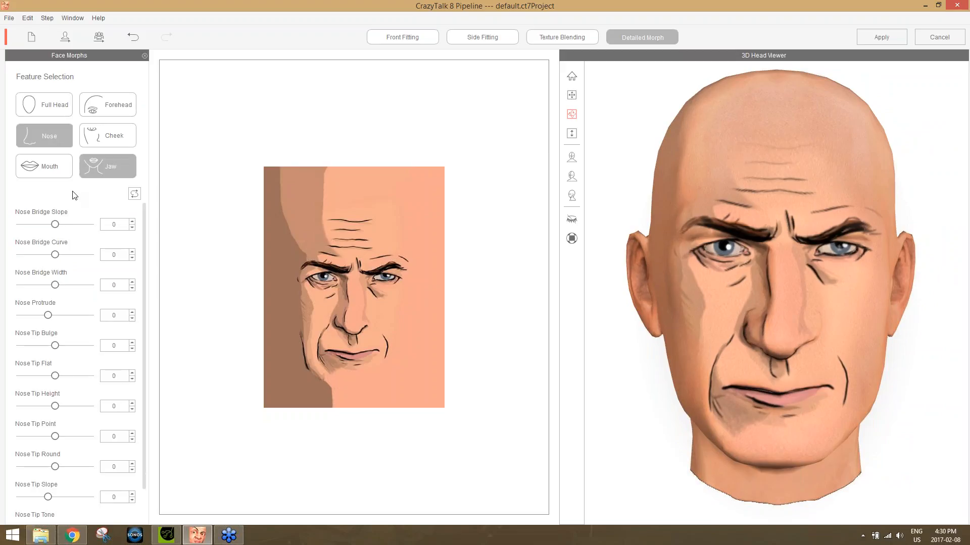
pyautogui.click(113, 141)
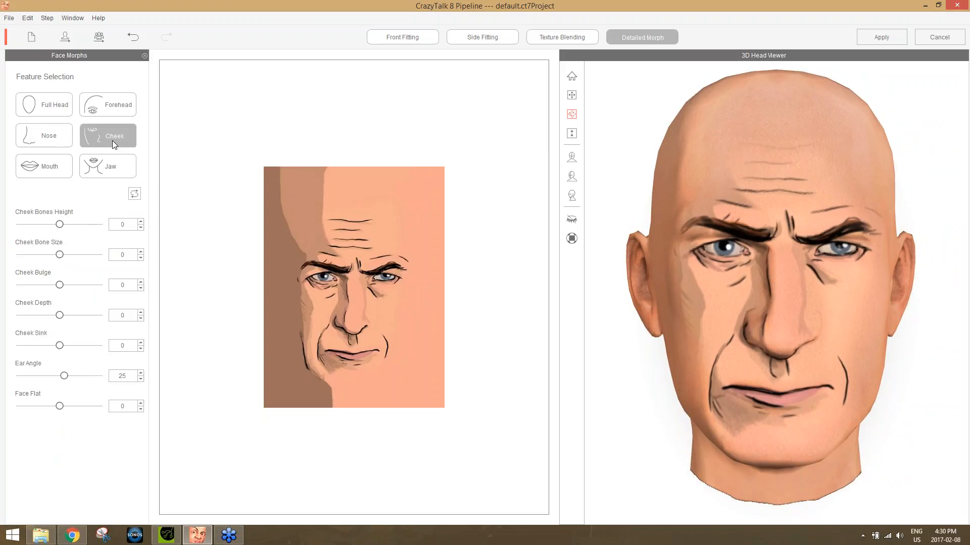
pyautogui.click(114, 108)
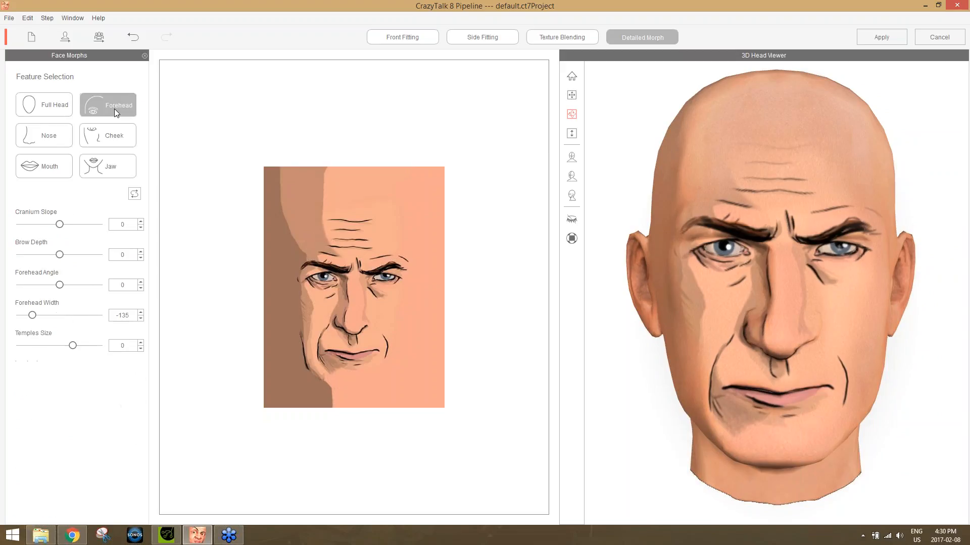
pyautogui.click(58, 171)
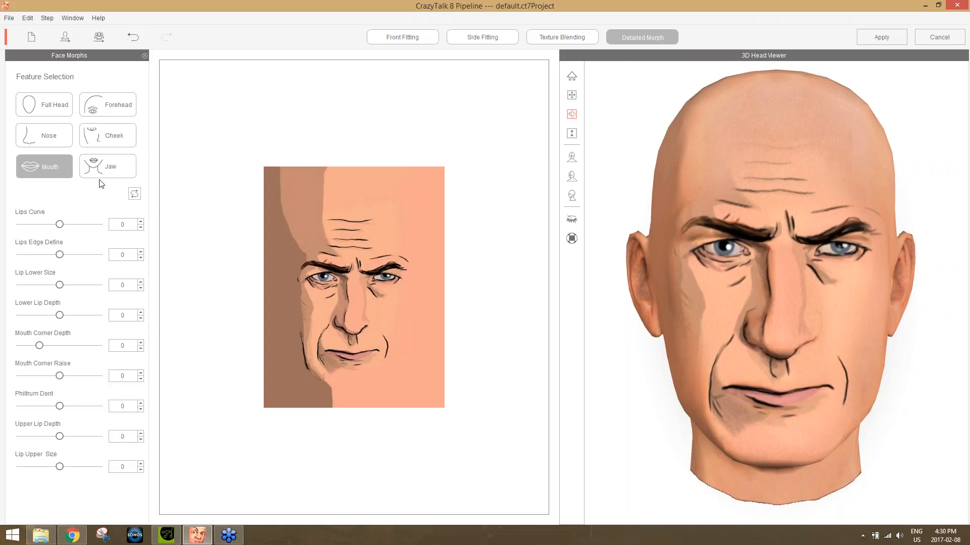
pyautogui.click(107, 169)
pyautogui.moveTo(20, 225); pyautogui.dragTo(253, 223)
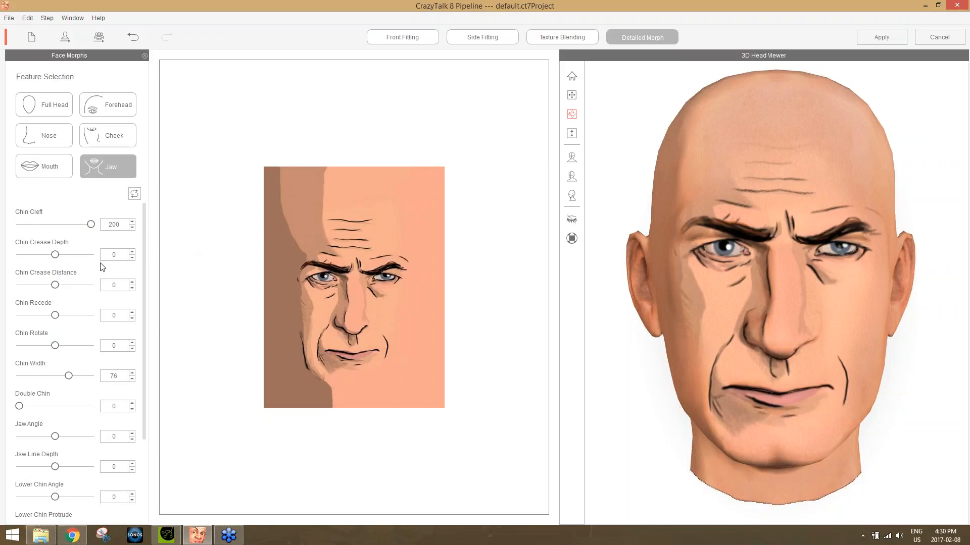
pyautogui.moveTo(55, 254); pyautogui.dragTo(105, 255)
pyautogui.moveTo(899, 388); pyautogui.dragTo(872, 389)
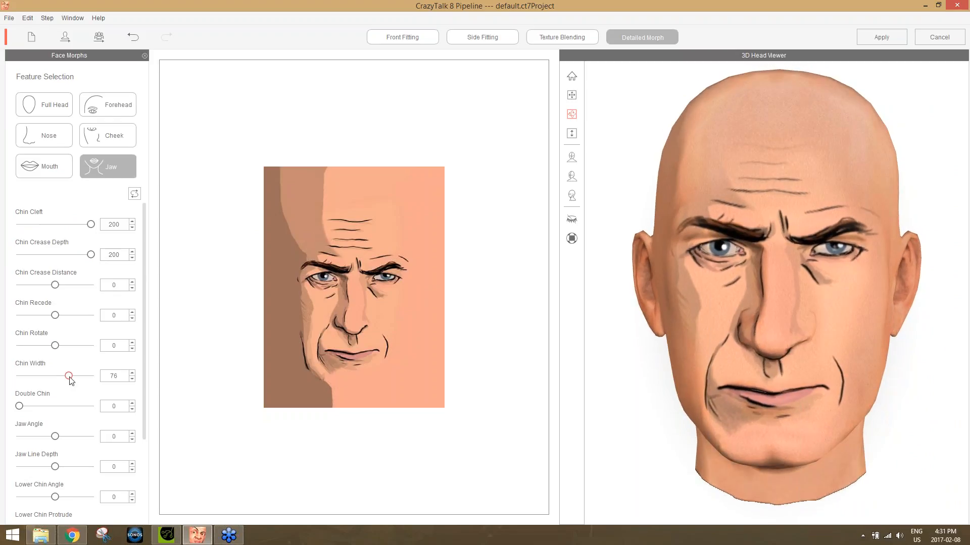
# Set the jaw's Chin Width to 107, Jaw Angle to -93 and Upper Chin Protrude to 14.
pyautogui.moveTo(71, 380)
pyautogui.mouseDown()
pyautogui.moveTo(115, 384)
pyautogui.moveTo(74, 389)
pyautogui.mouseUp()
pyautogui.moveTo(71, 436); pyautogui.dragTo(23, 439)
pyautogui.moveTo(144, 410); pyautogui.dragTo(143, 500)
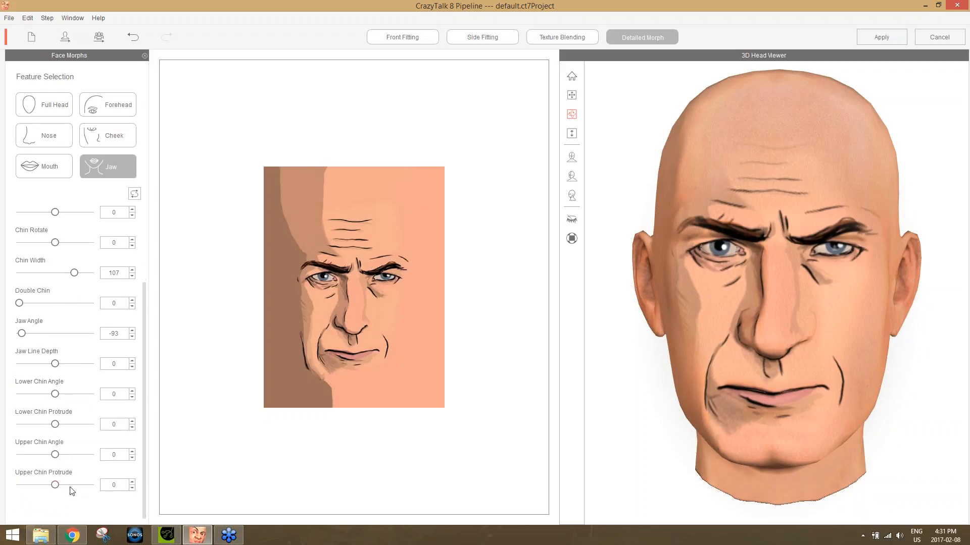
pyautogui.moveTo(57, 490)
pyautogui.mouseDown()
pyautogui.moveTo(89, 490)
pyautogui.moveTo(59, 493)
pyautogui.mouseUp()
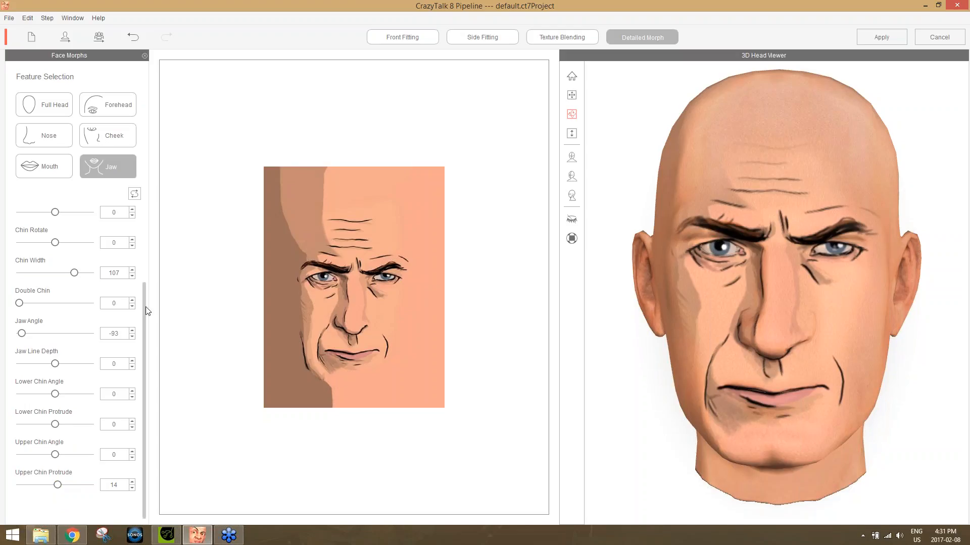
pyautogui.moveTo(145, 310); pyautogui.dragTo(147, 210)
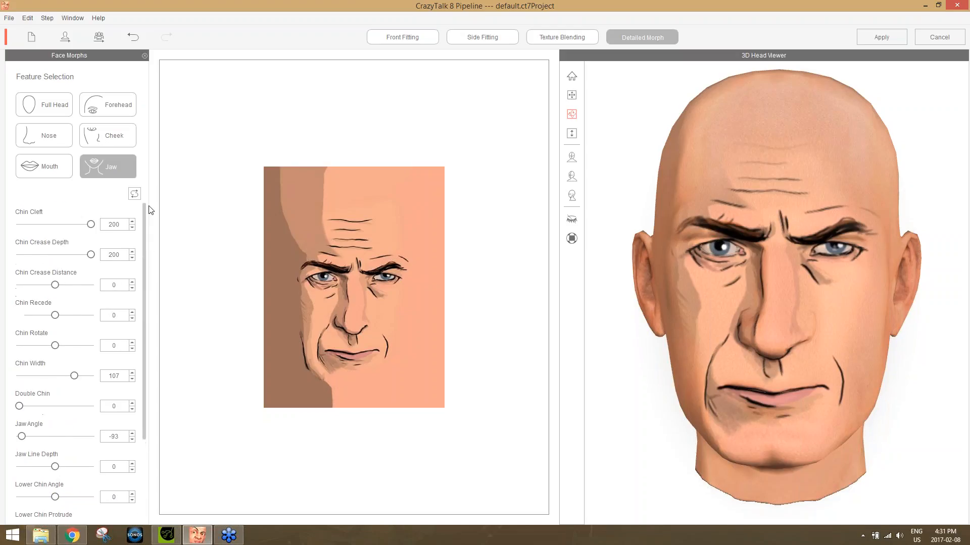
# Set the cheek's Cheek Bulge to 25 and Cheek Bone Size to 17, checking the head at an angle.
pyautogui.click(113, 132)
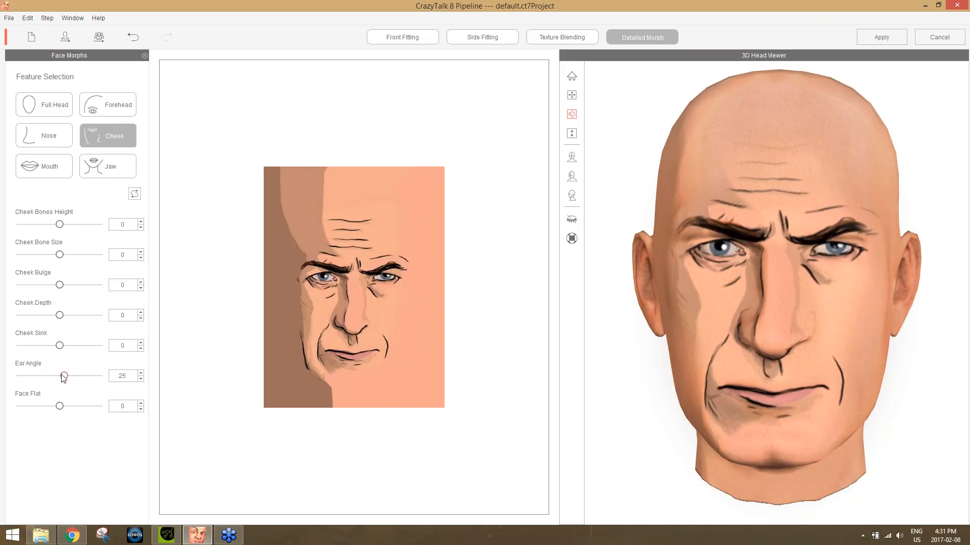
pyautogui.moveTo(61, 286); pyautogui.dragTo(77, 262)
pyautogui.moveTo(894, 351); pyautogui.dragTo(598, 340)
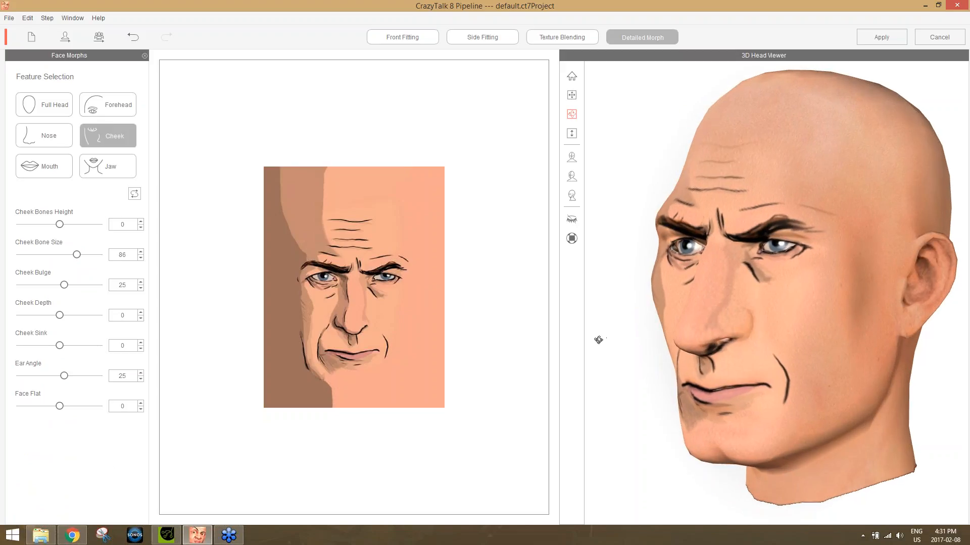
pyautogui.moveTo(77, 256); pyautogui.dragTo(67, 265)
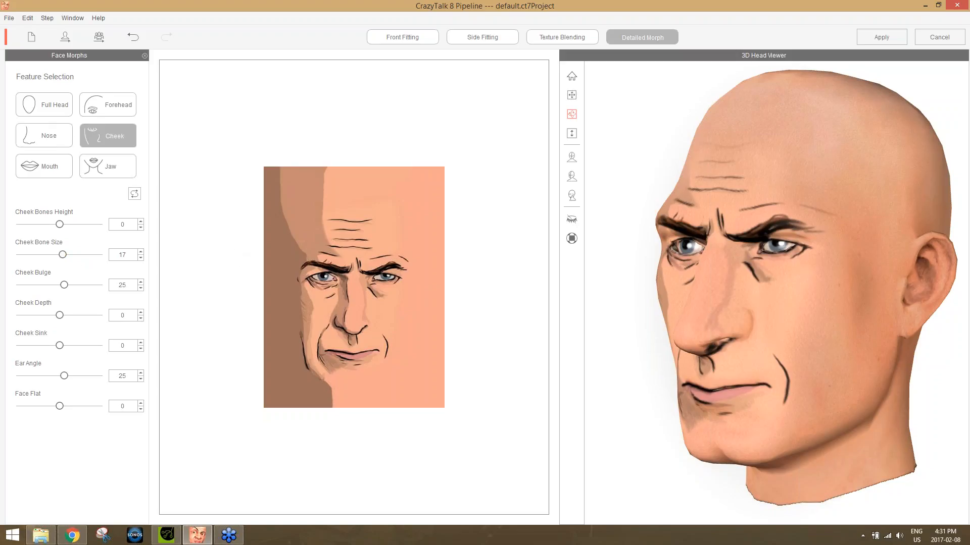
pyautogui.moveTo(685, 285); pyautogui.dragTo(740, 361)
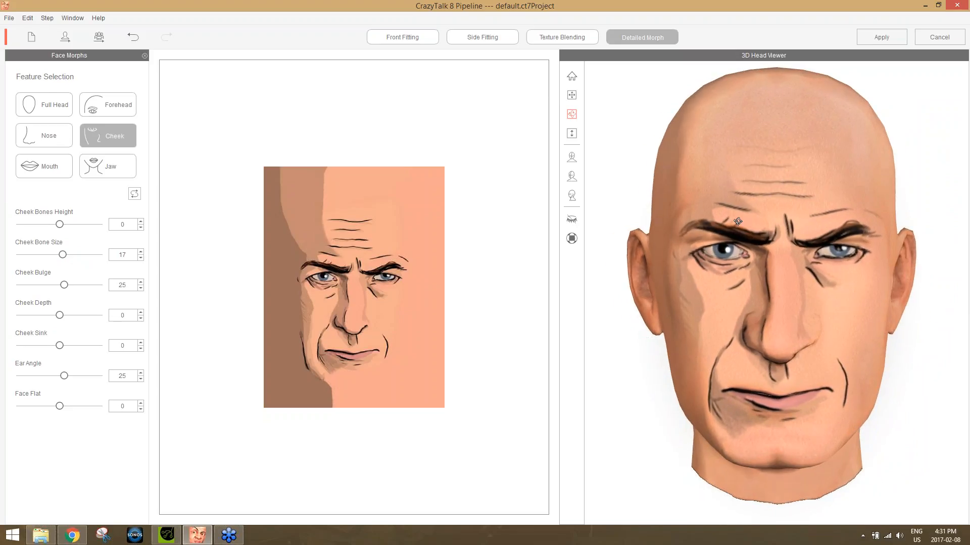
# Apply the fitted head to the main stage actor without saving the project and preview its animation.
pyautogui.click(881, 36)
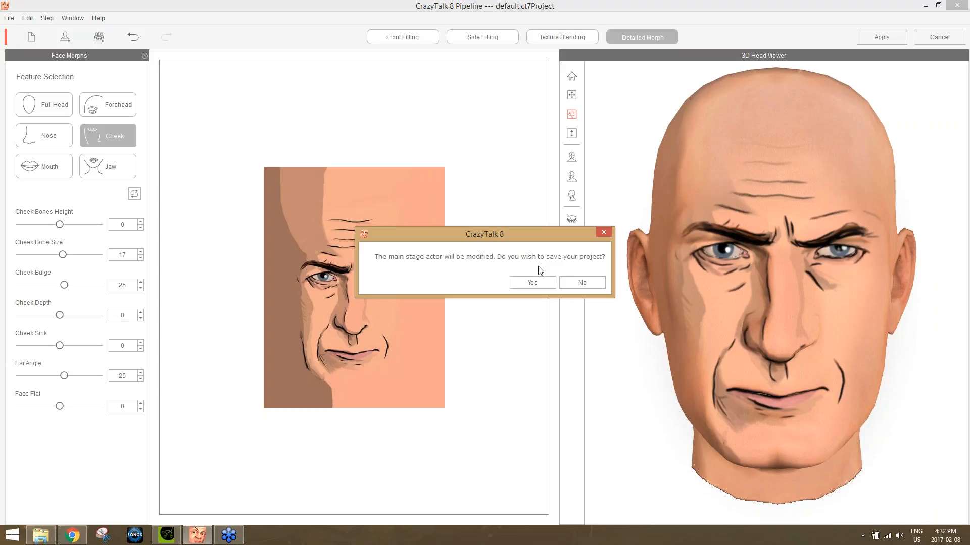
pyautogui.click(589, 281)
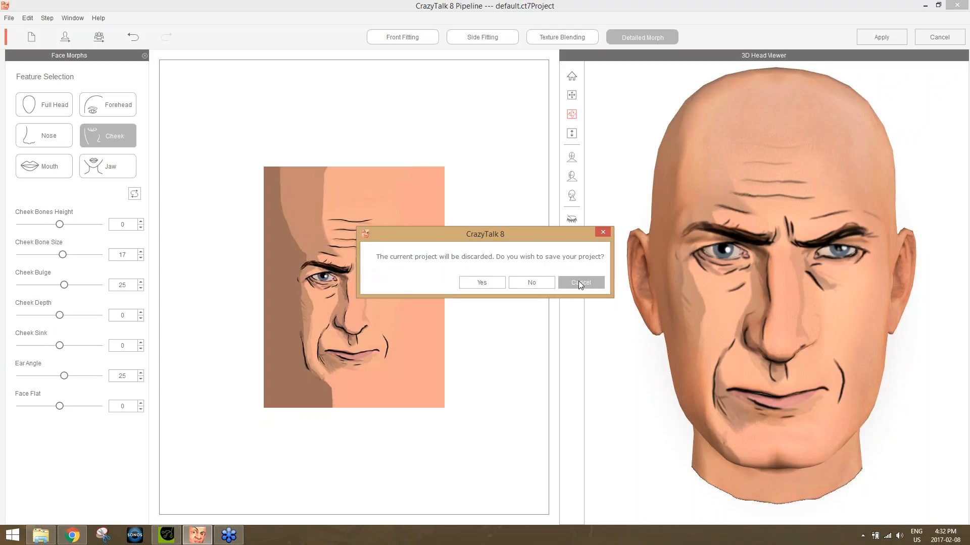
pyautogui.click(534, 282)
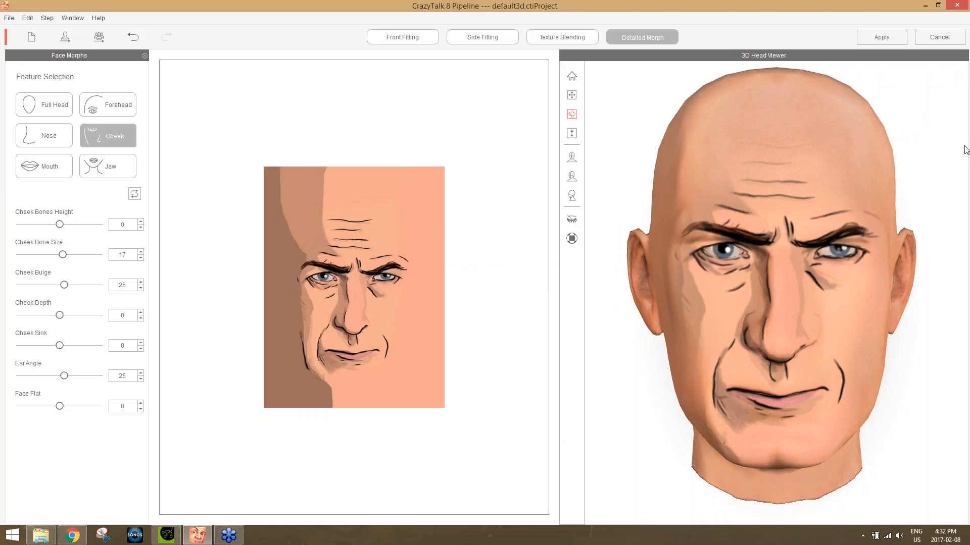
pyautogui.click(881, 37)
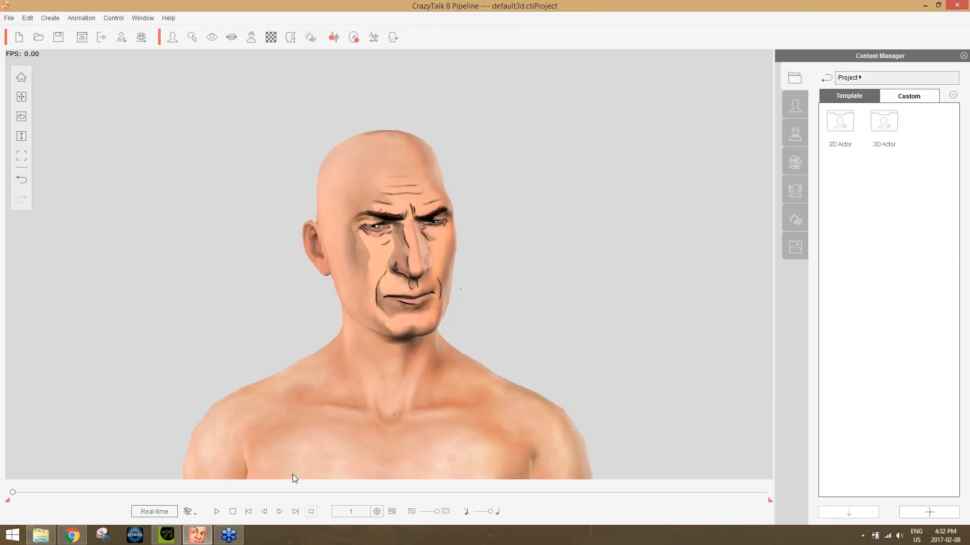
pyautogui.click(217, 511)
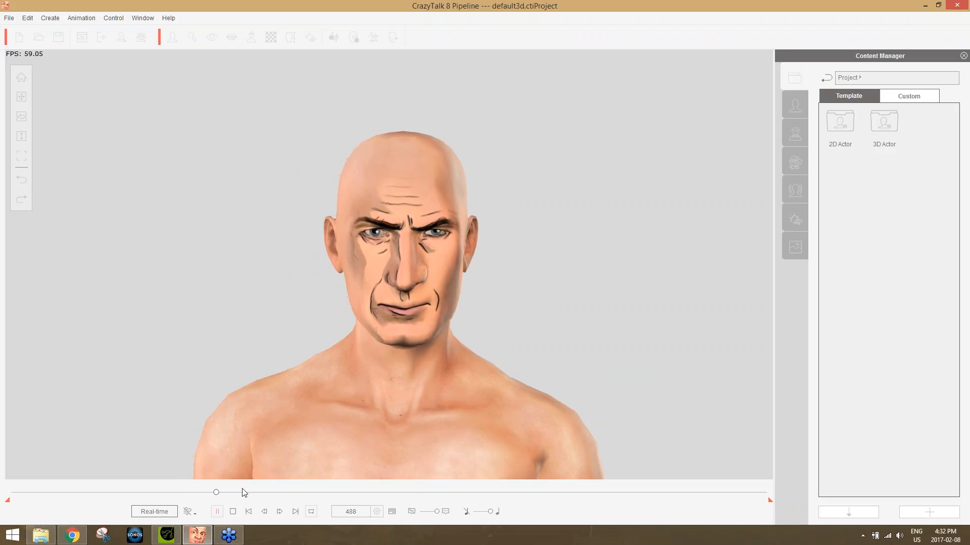
pyautogui.click(234, 512)
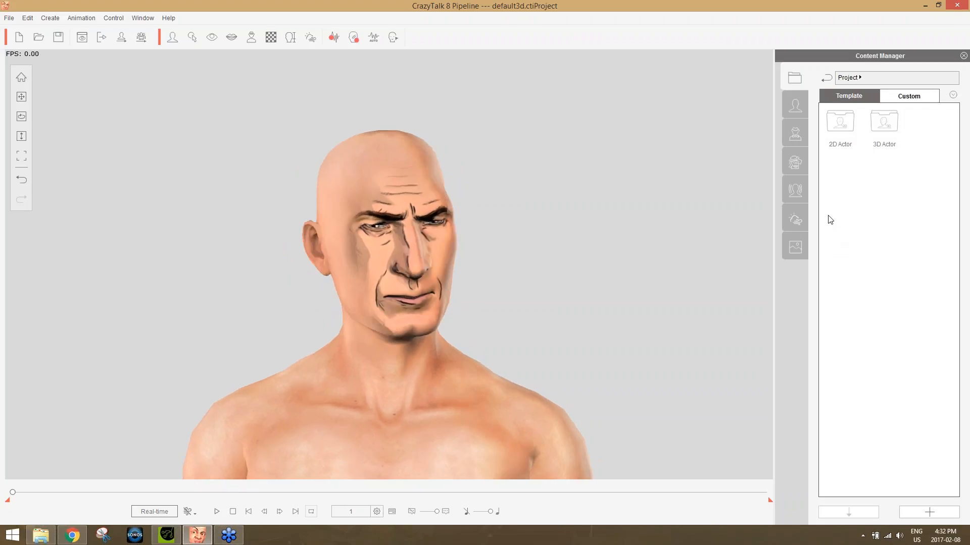
# Apply the Male_Blazer_C body element with Import Texture, Body Shape and Cloth enabled, and check the animation at frame 89.
pyautogui.click(798, 137)
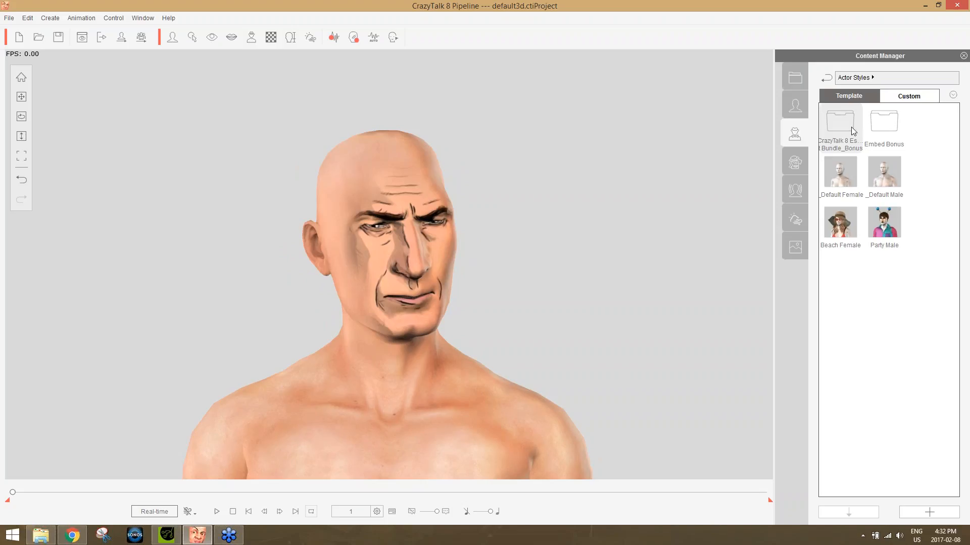
pyautogui.click(796, 164)
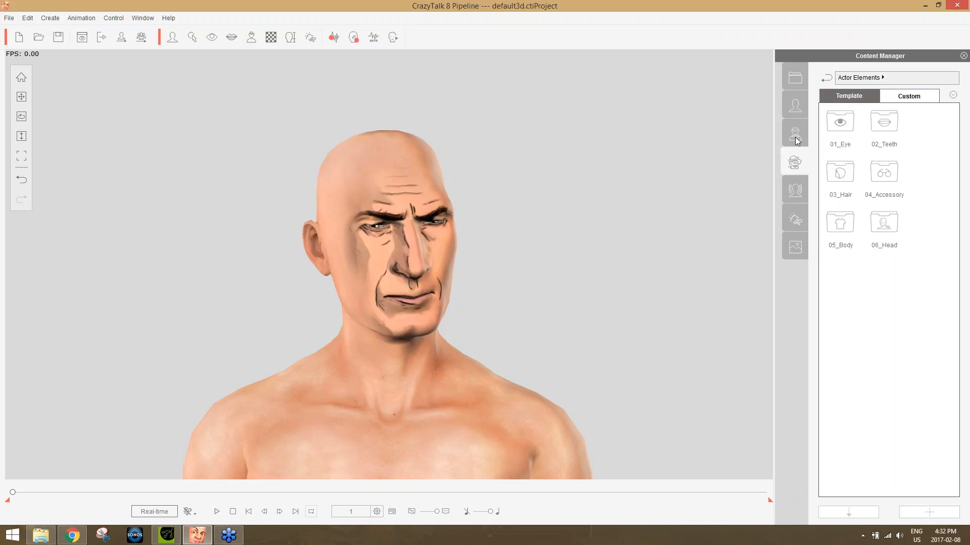
pyautogui.doubleClick(842, 227)
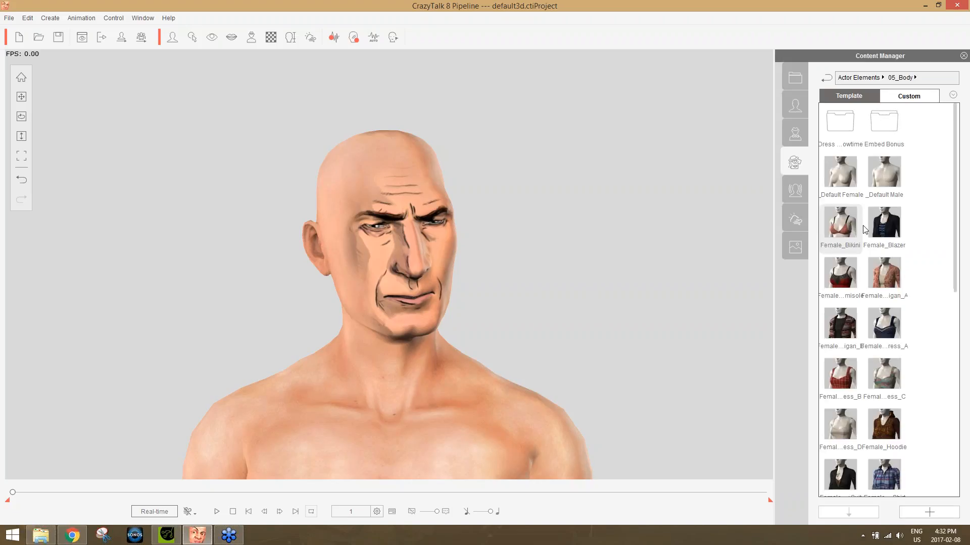
pyautogui.moveTo(956, 242); pyautogui.dragTo(967, 438)
pyautogui.click(897, 225)
pyautogui.doubleClick(896, 226)
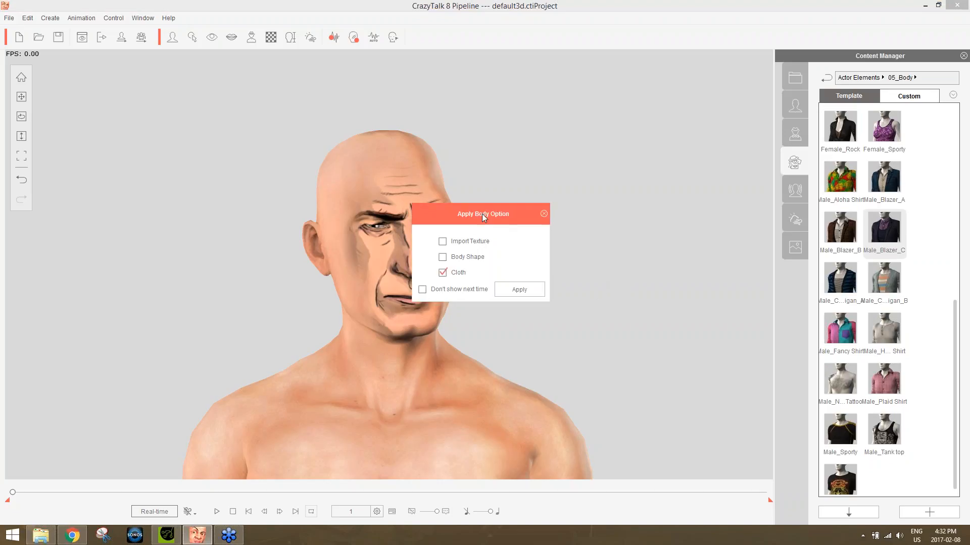
pyautogui.click(470, 258)
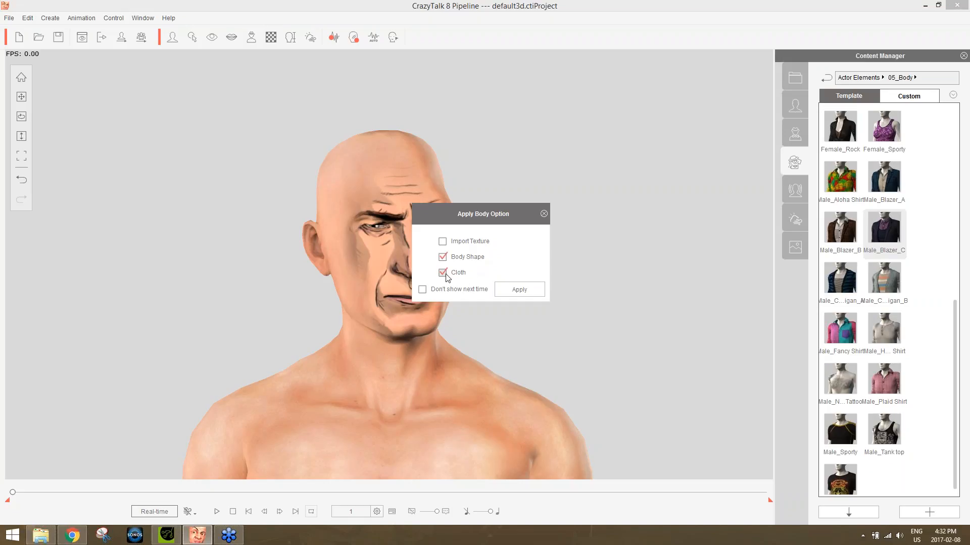
pyautogui.click(466, 246)
pyautogui.click(511, 293)
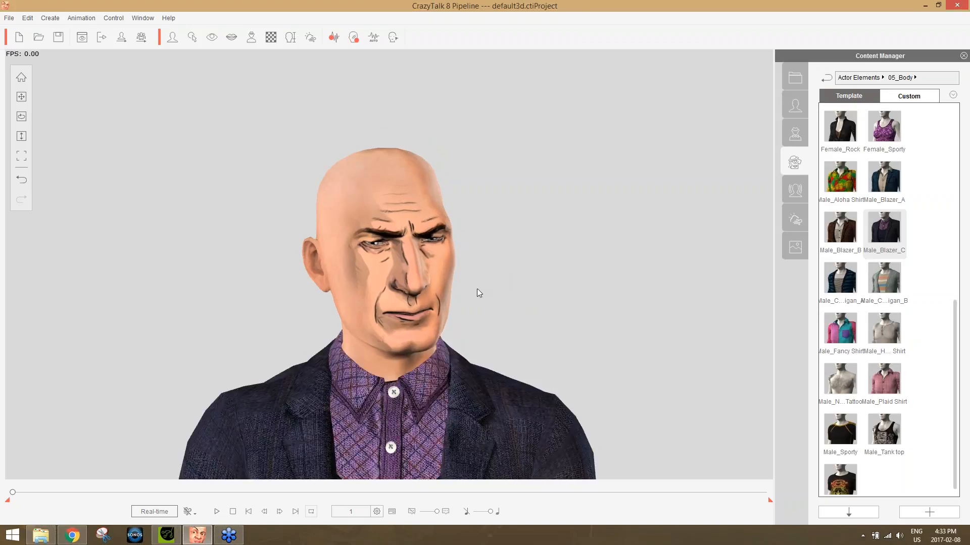
pyautogui.moveTo(13, 493); pyautogui.dragTo(50, 492)
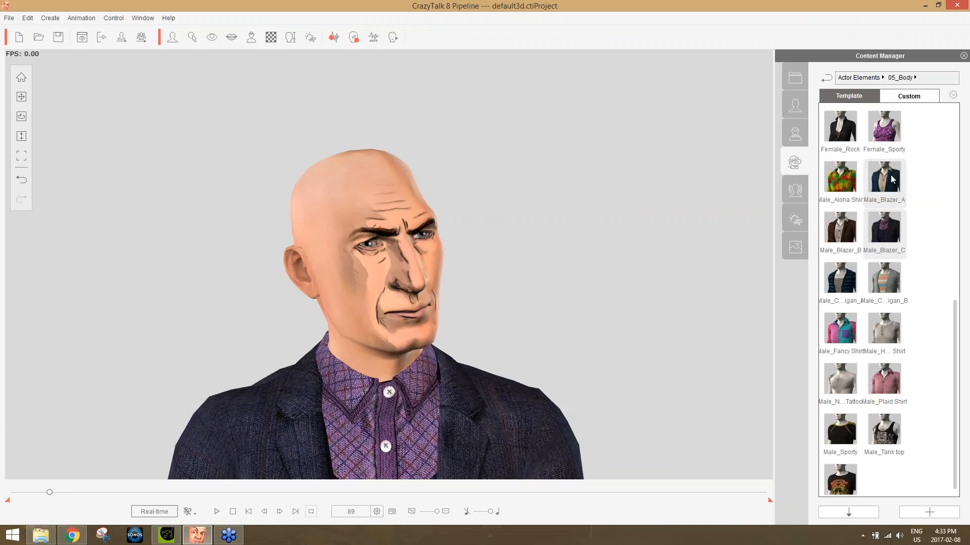
# Apply the Male_Punk outfit from the Dress Up - Showtime body elements to the actor.
pyautogui.moveTo(955, 364); pyautogui.dragTo(967, 132)
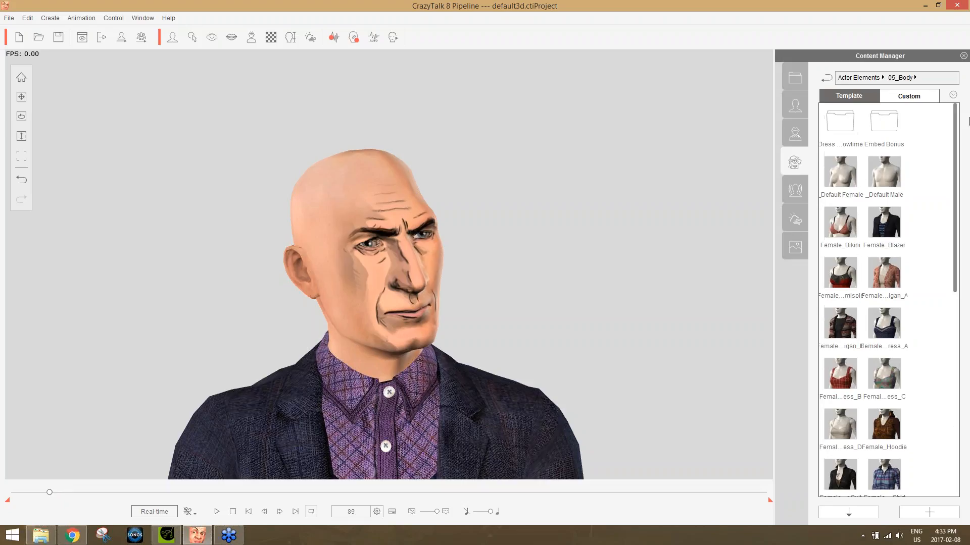
pyautogui.doubleClick(840, 121)
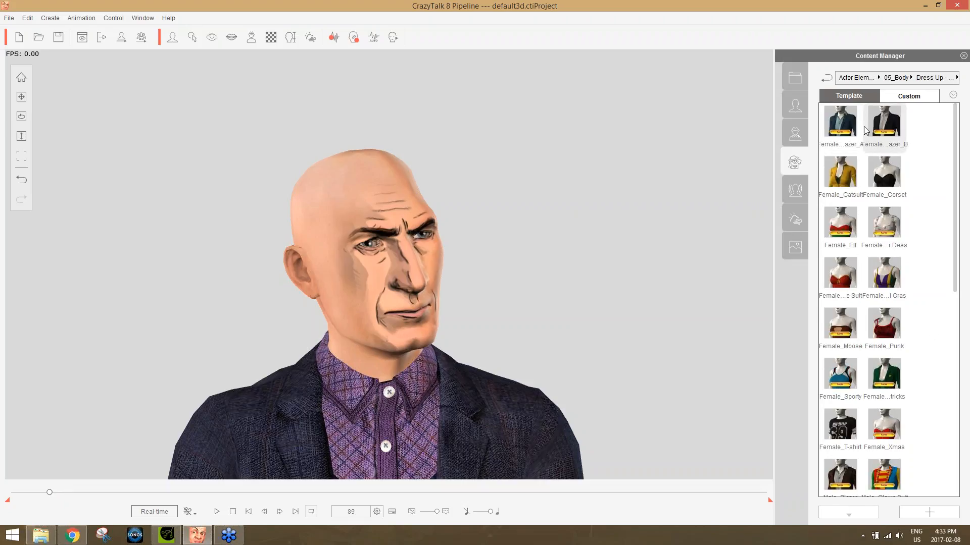
pyautogui.moveTo(957, 279); pyautogui.dragTo(962, 358)
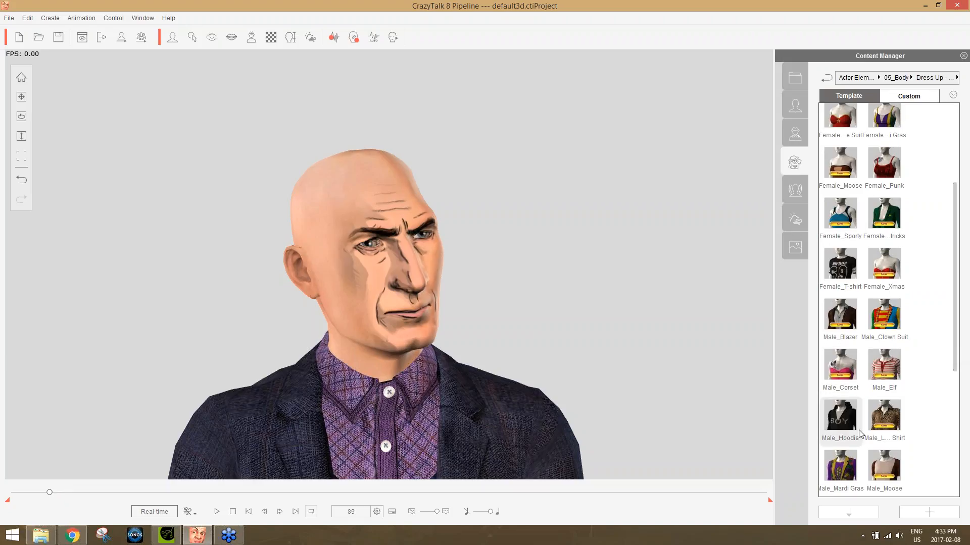
pyautogui.moveTo(958, 286); pyautogui.dragTo(962, 418)
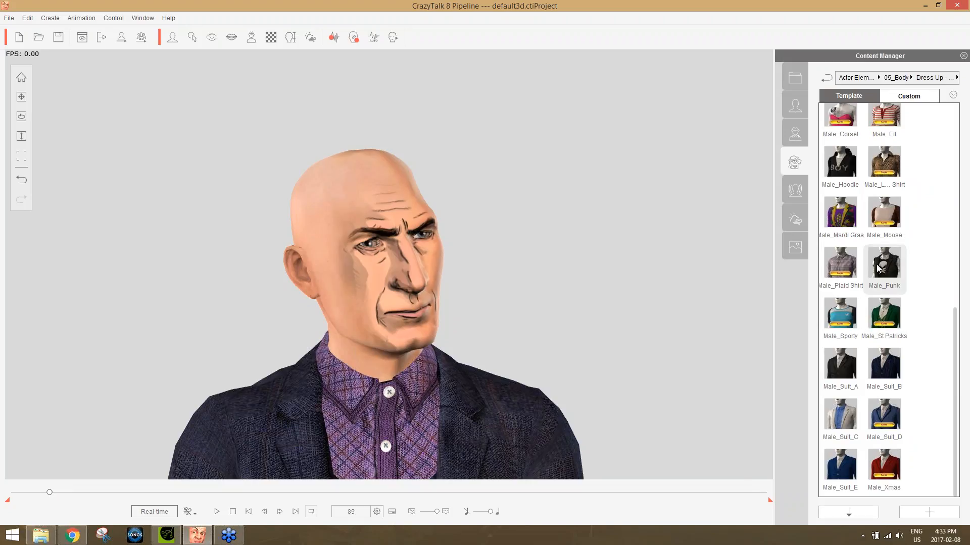
pyautogui.doubleClick(878, 269)
pyautogui.click(529, 286)
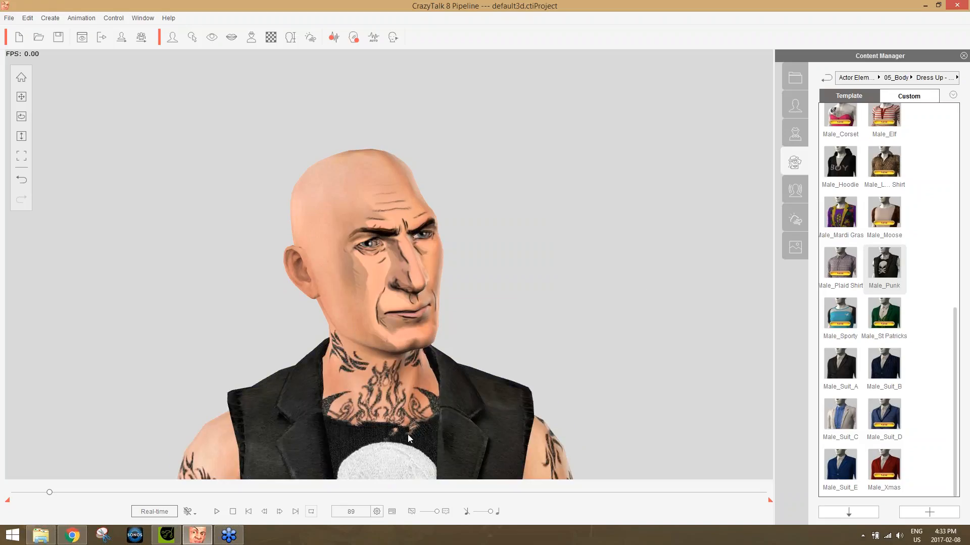
# Switch to Chrome, review the Garry Pye's Comic Faces content page and its example renders, and close the page.
pyautogui.click(72, 535)
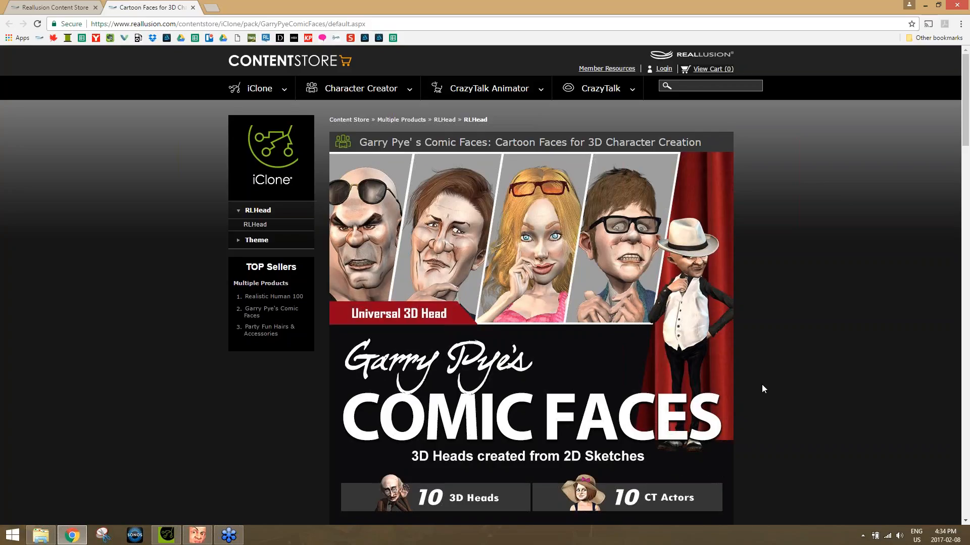
pyautogui.scroll(-8, 845, 281)
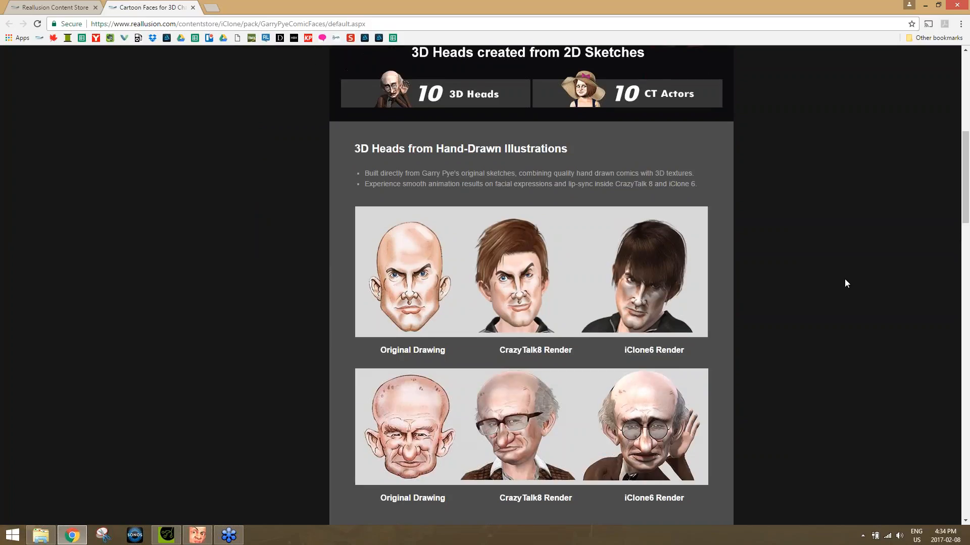
pyautogui.scroll(-2, 846, 278)
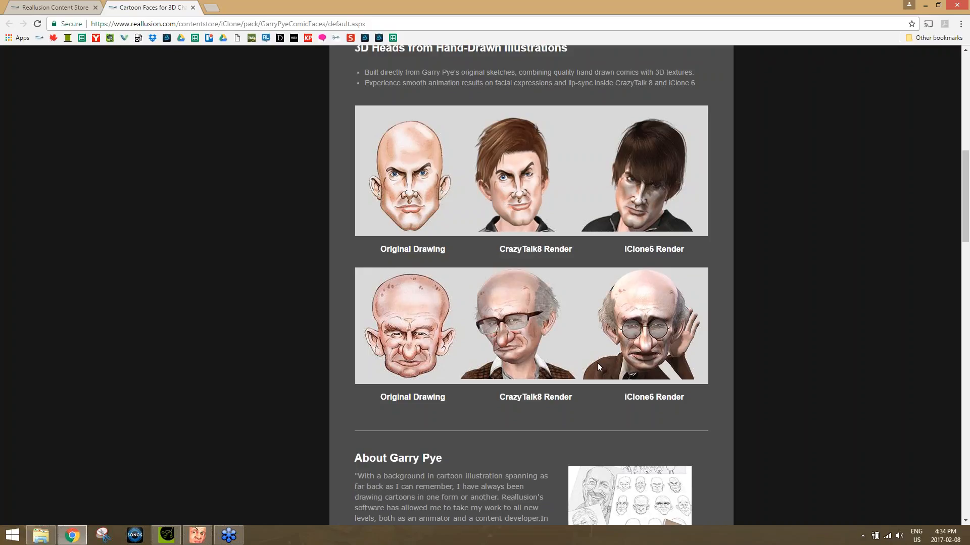
pyautogui.scroll(-13, 780, 330)
pyautogui.scroll(1, 787, 329)
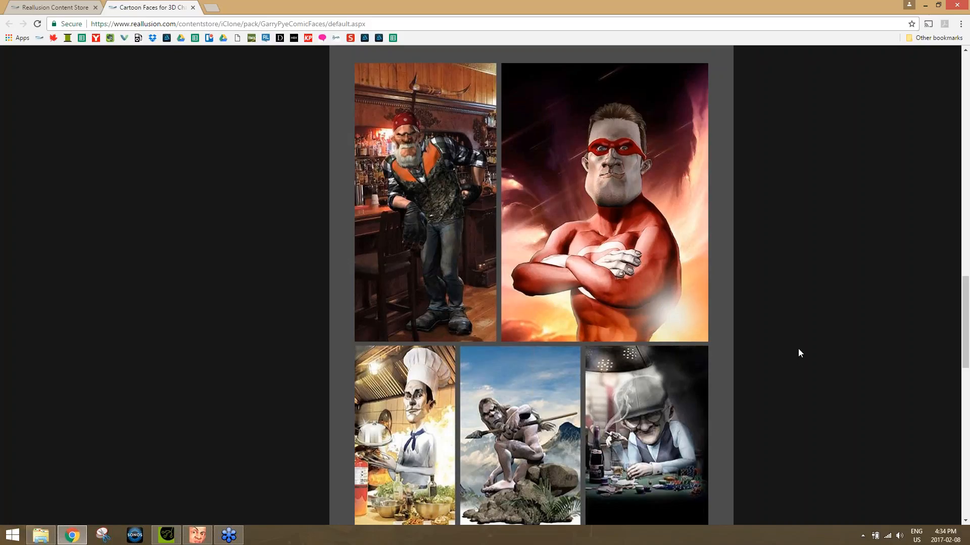
pyautogui.scroll(-3, 798, 349)
pyautogui.scroll(-2, 798, 353)
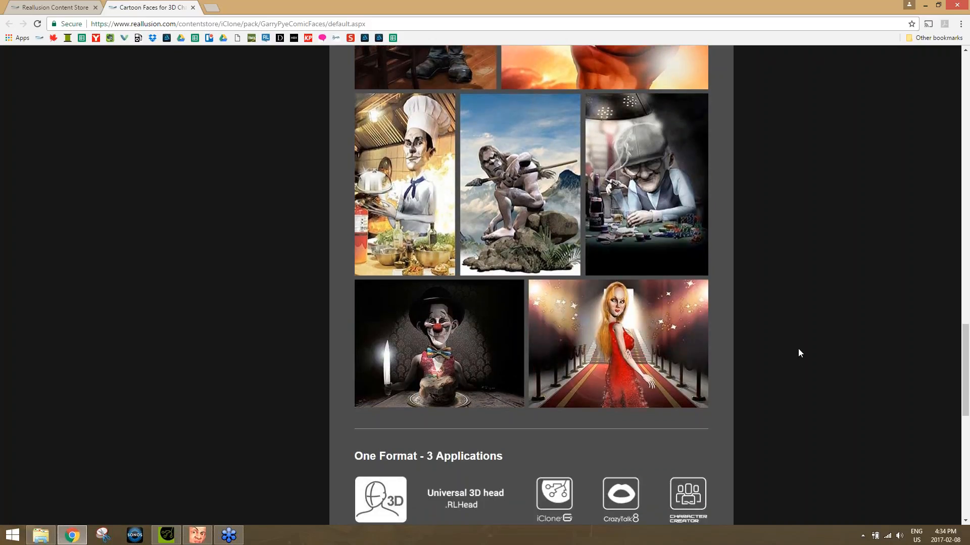
pyautogui.scroll(4, 798, 349)
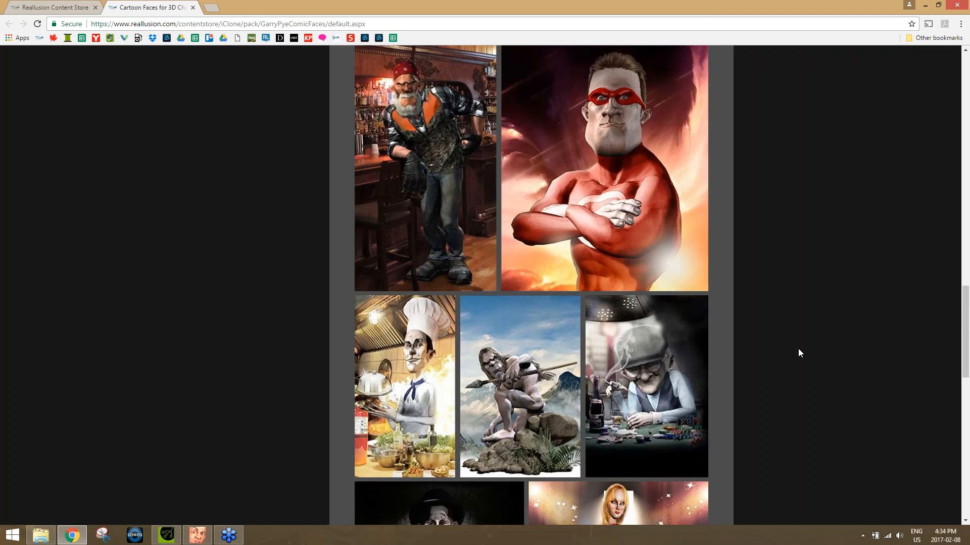
pyautogui.scroll(6, 799, 352)
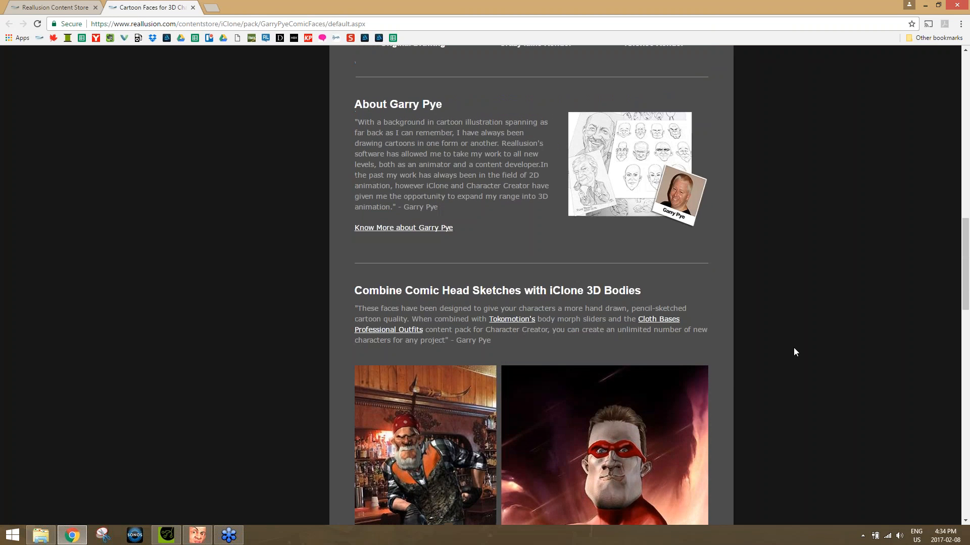
pyautogui.scroll(15, 591, 287)
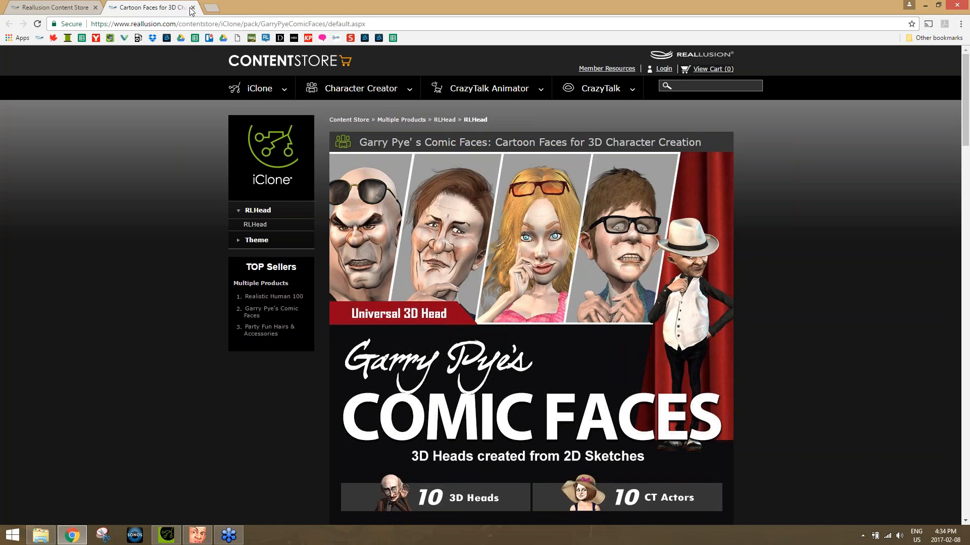
pyautogui.click(192, 8)
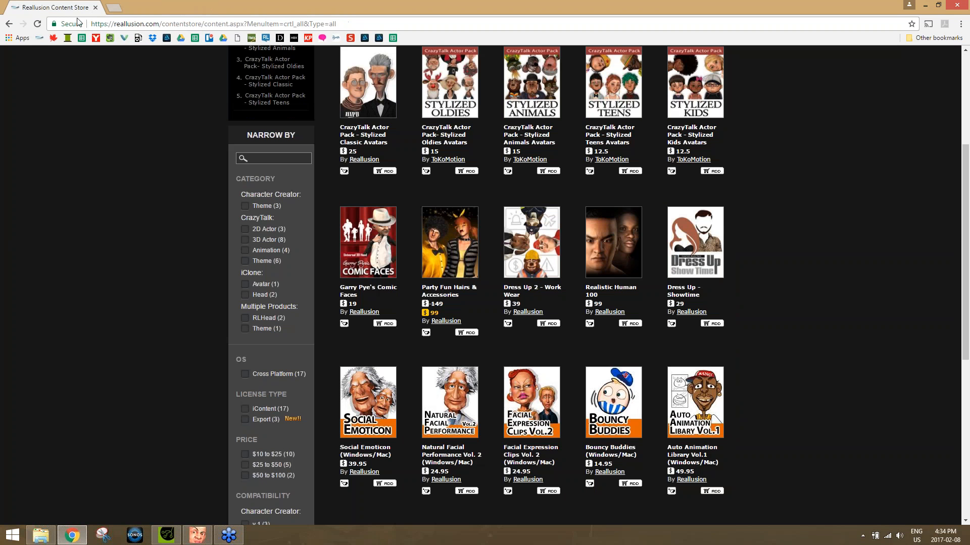
# Review the CrazyTalk Stylized Classic Avatars pack page in the content store, and return to CrazyTalk 8.
pyautogui.scroll(3, 814, 244)
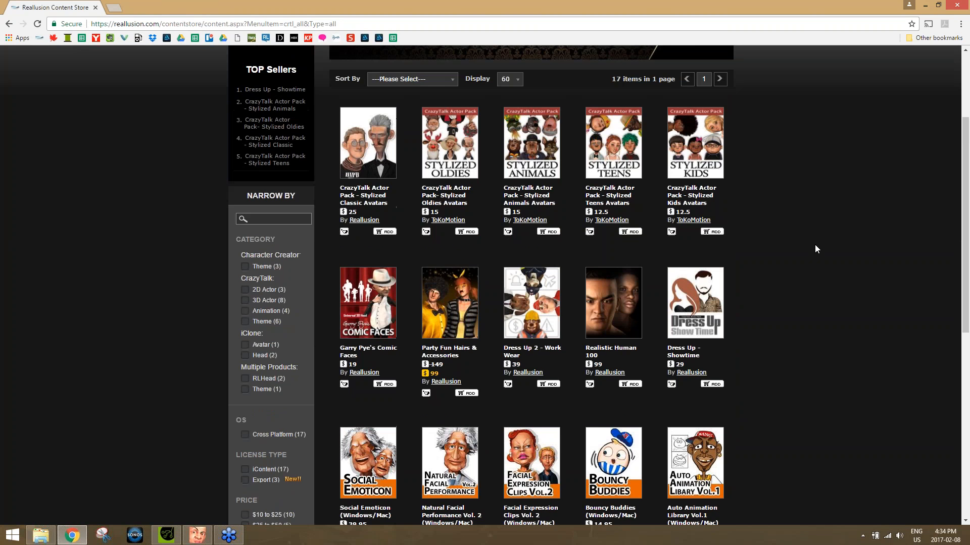
pyautogui.click(355, 244)
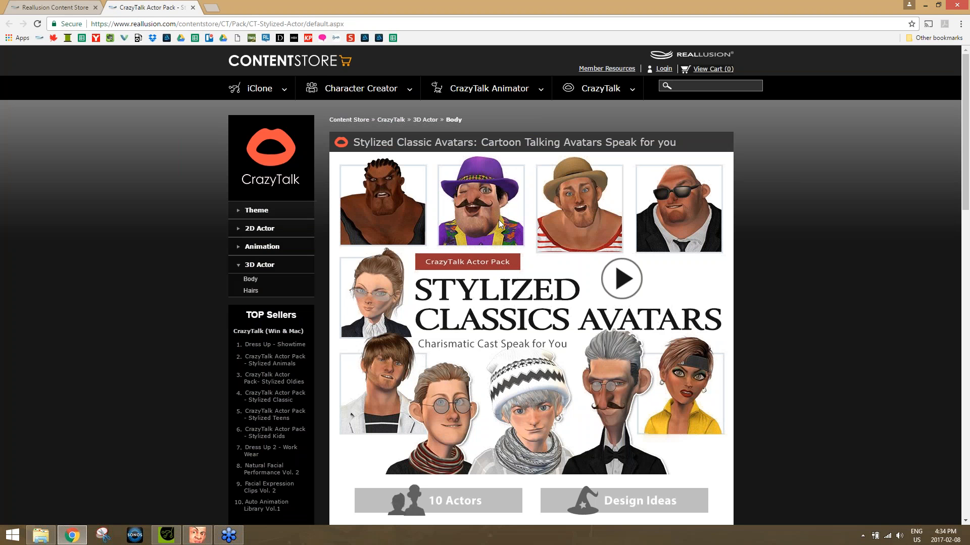
pyautogui.scroll(-5, 786, 389)
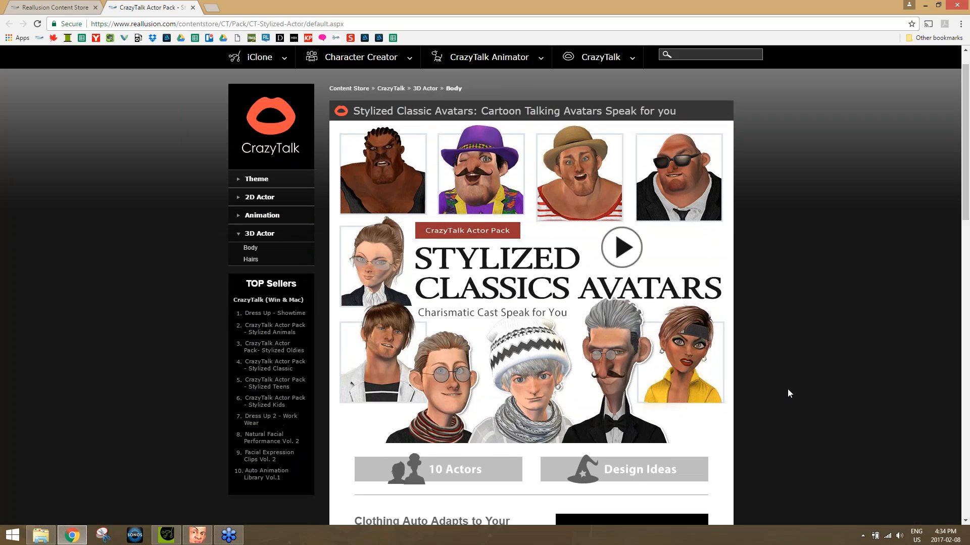
pyautogui.scroll(-10, 792, 384)
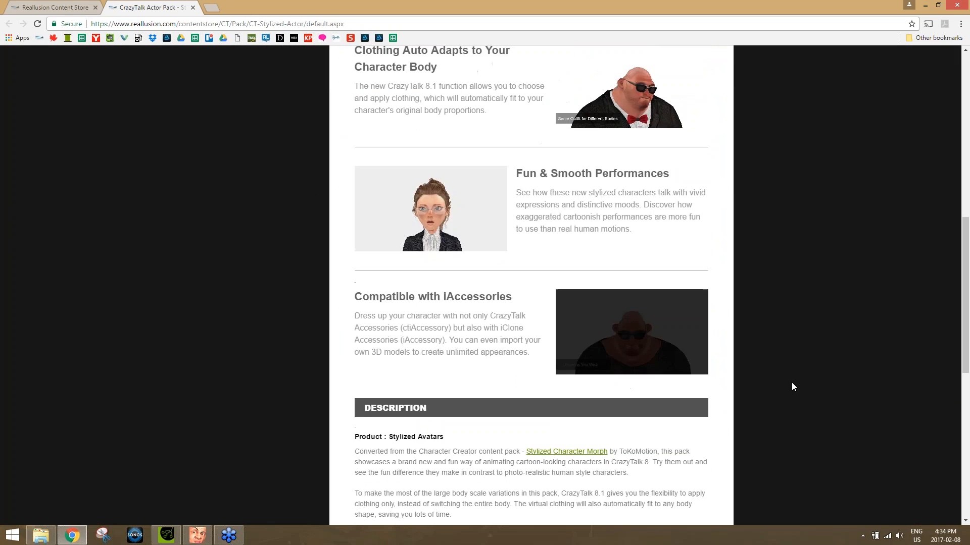
pyautogui.scroll(6, 783, 369)
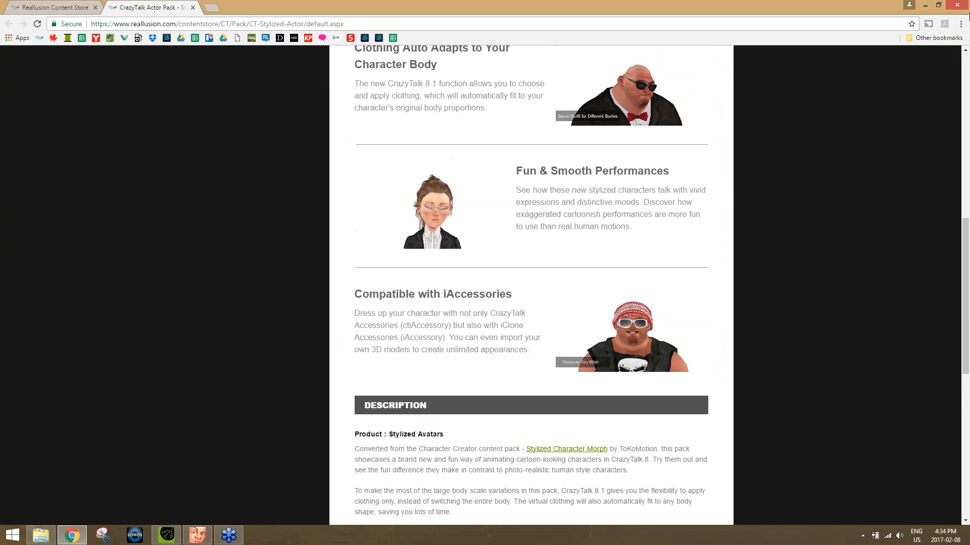
pyautogui.click(962, 5)
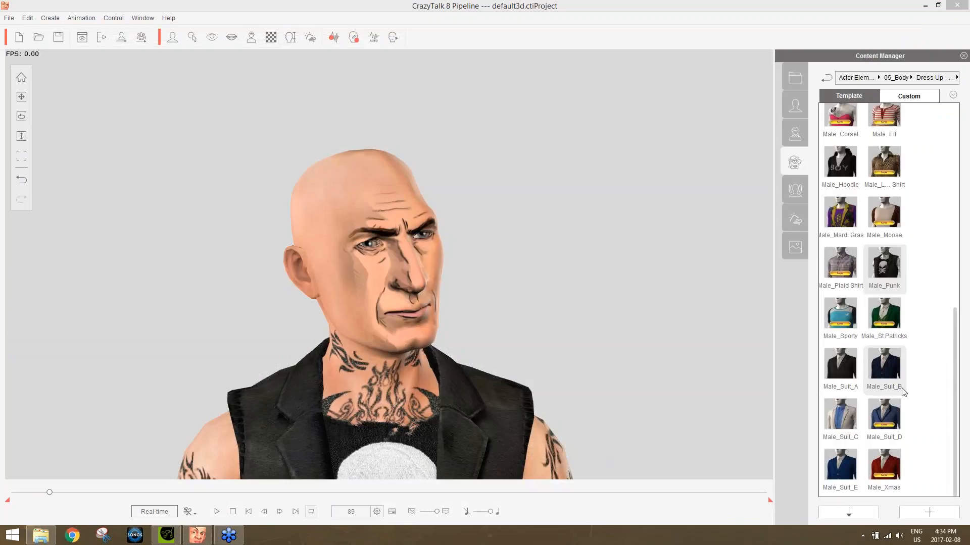
# Dress the actor in the Male_Suit_A outfit, importing its texture, body shape and cloth.
pyautogui.click(835, 365)
pyautogui.doubleClick(835, 362)
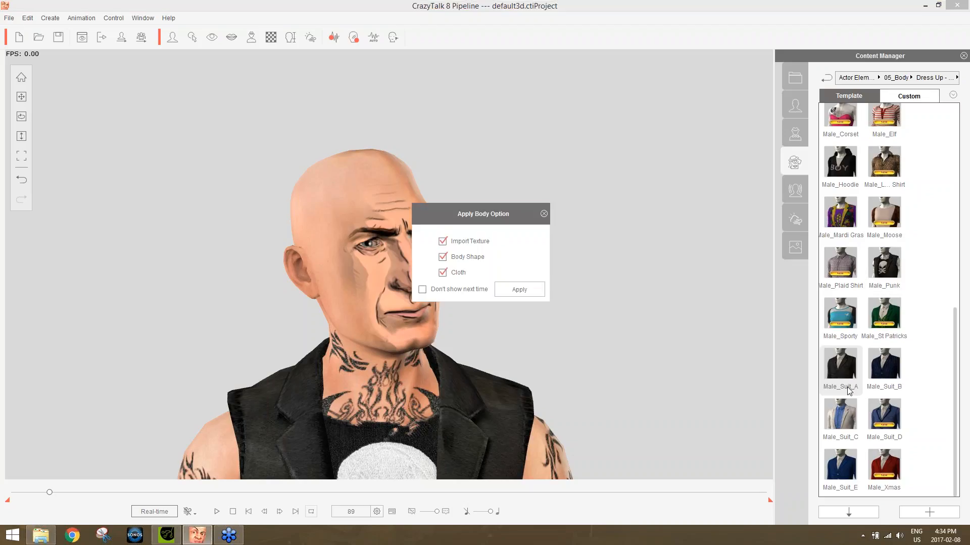
pyautogui.click(519, 289)
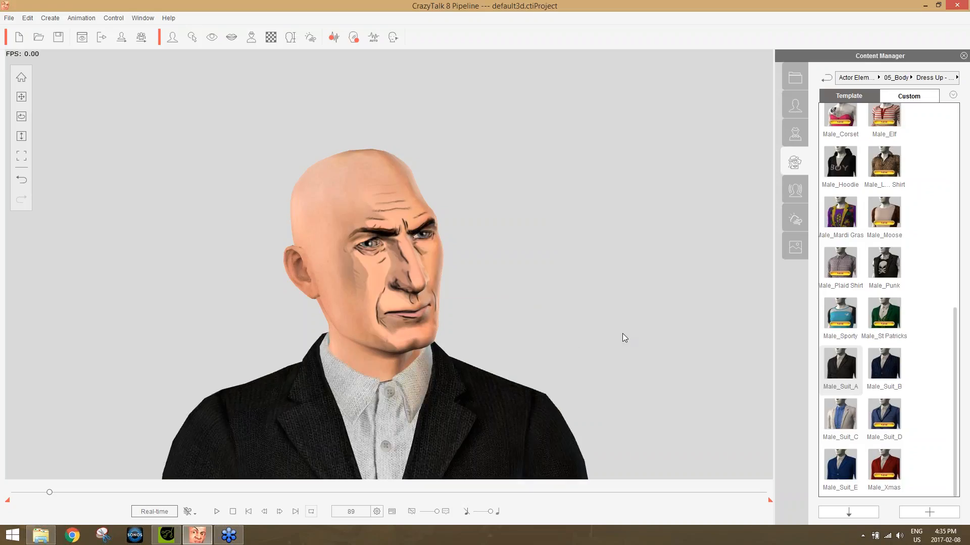
# Add the Necktie_A accessory from the Party Fun body accessories to the actor's shirt.
pyautogui.click(902, 81)
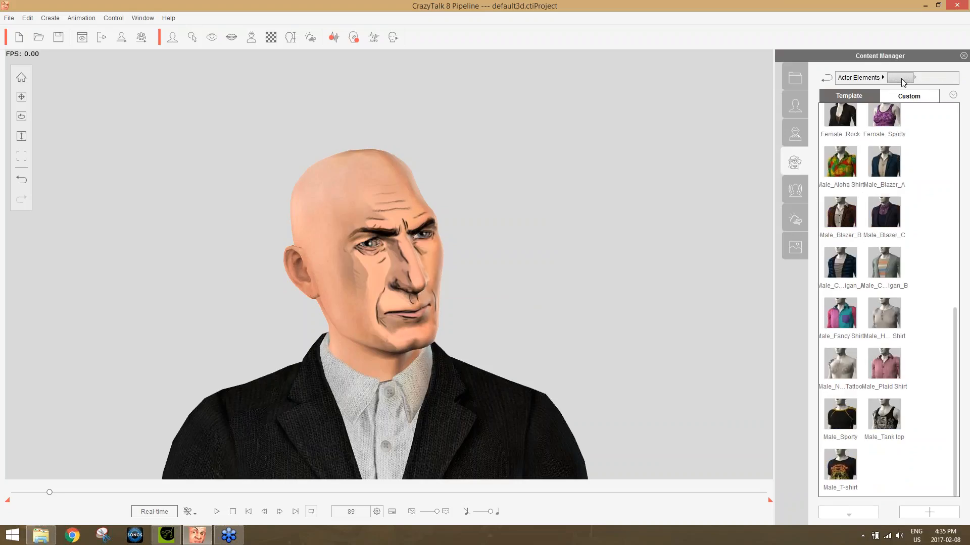
pyautogui.click(868, 79)
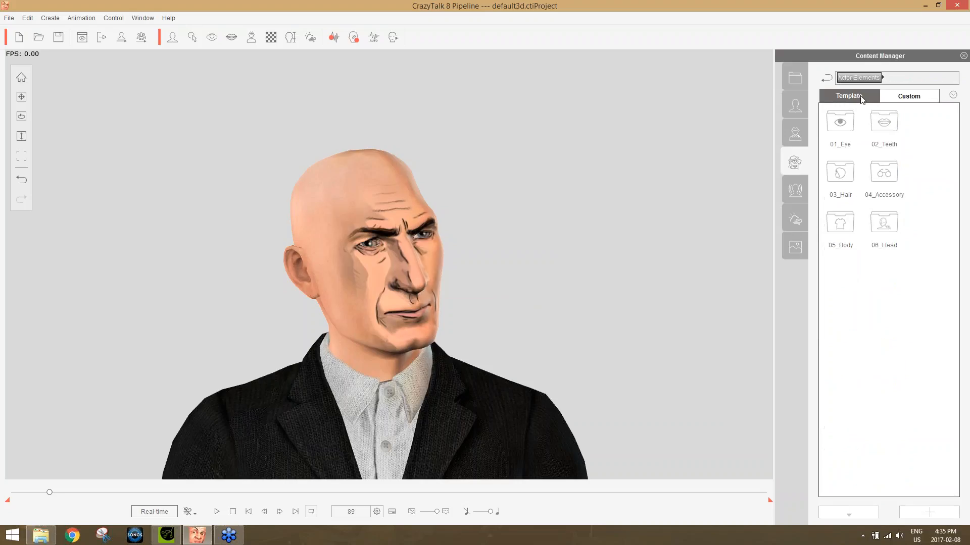
pyautogui.doubleClick(886, 175)
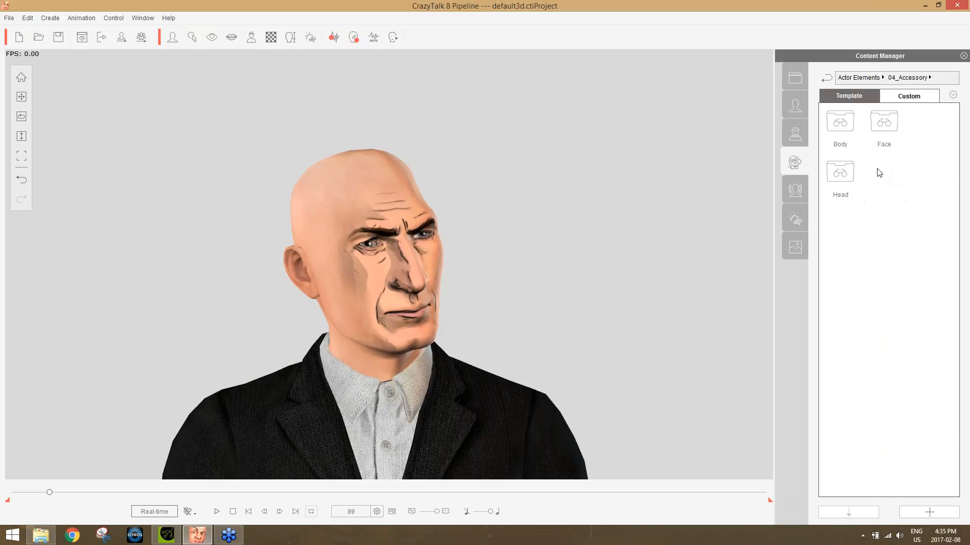
pyautogui.doubleClick(844, 126)
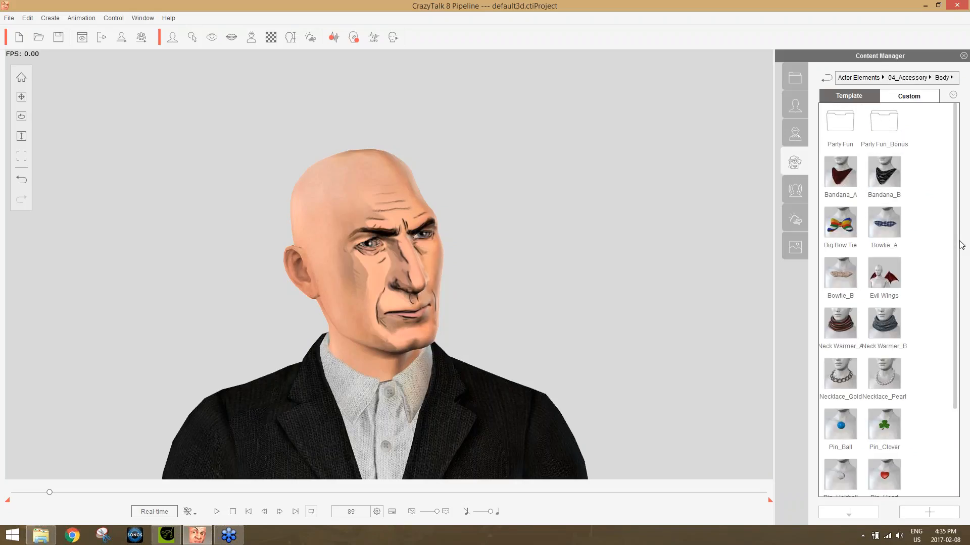
pyautogui.scroll(-2, 964, 356)
pyautogui.scroll(3, 965, 356)
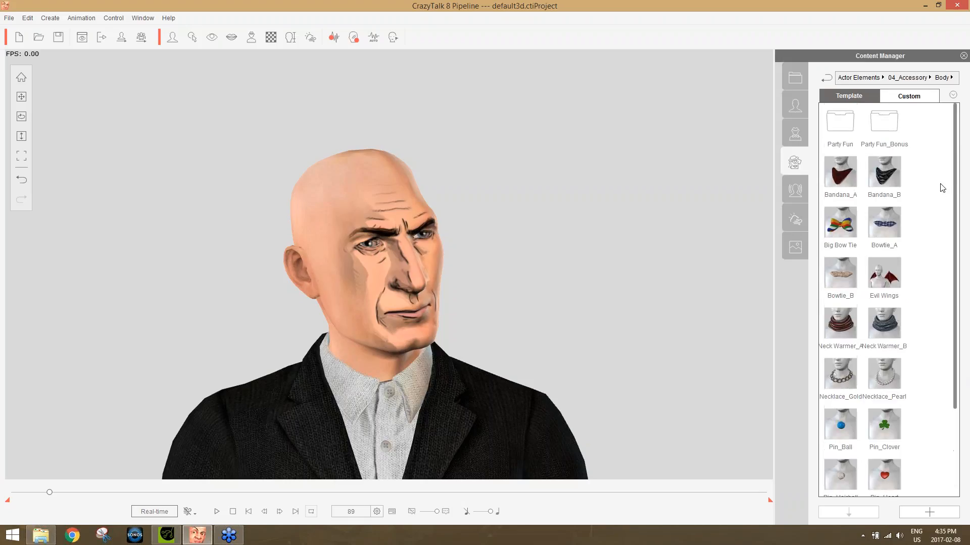
pyautogui.doubleClick(840, 129)
pyautogui.scroll(-3, 958, 226)
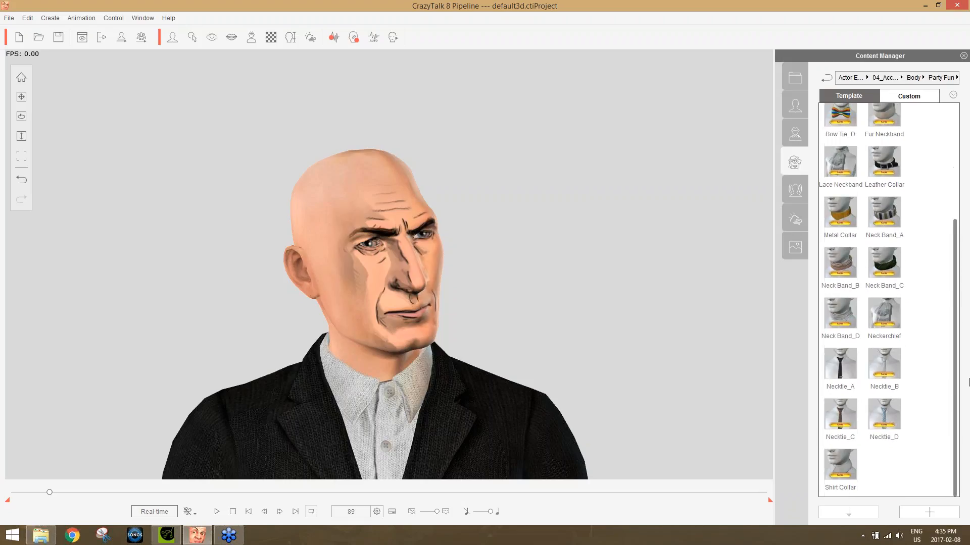
pyautogui.doubleClick(840, 363)
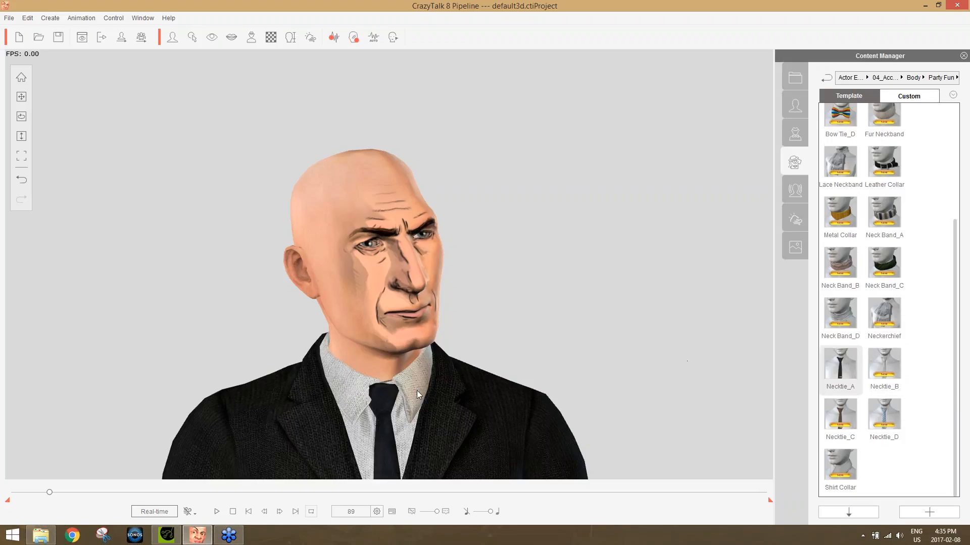
# Try the Bow Tie_A accessory on the actor, and replace it with the pink Bow Tie Collar_B.
pyautogui.scroll(3, 941, 172)
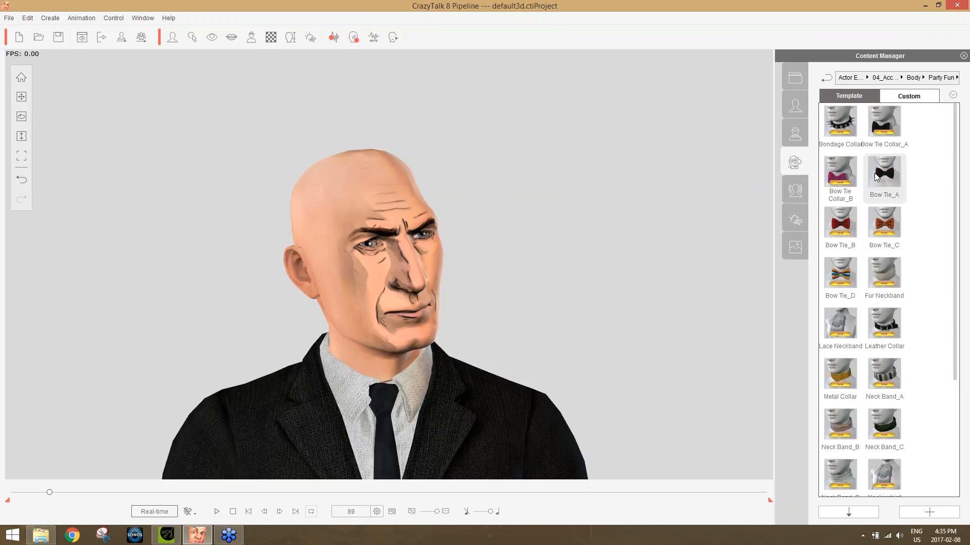
pyautogui.doubleClick(877, 176)
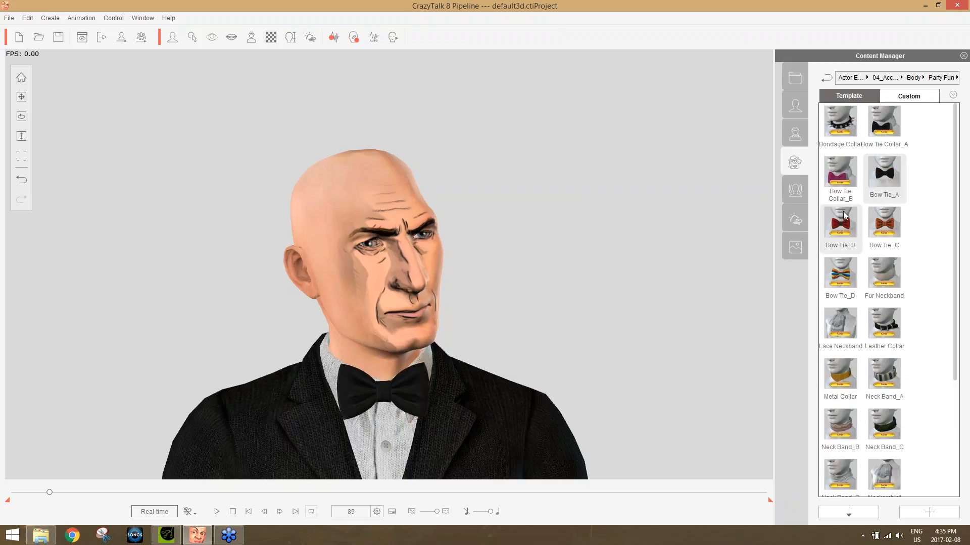
pyautogui.doubleClick(842, 180)
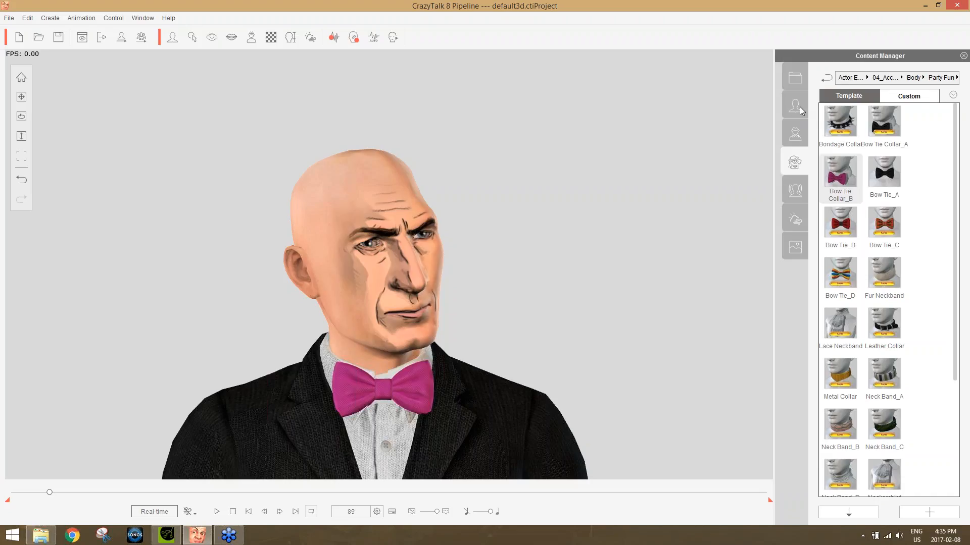
# Try the Short Hair and Bald hairstyles on the actor, and settle on the Pompadour hair from the Party Fun set.
pyautogui.click(880, 79)
pyautogui.click(853, 77)
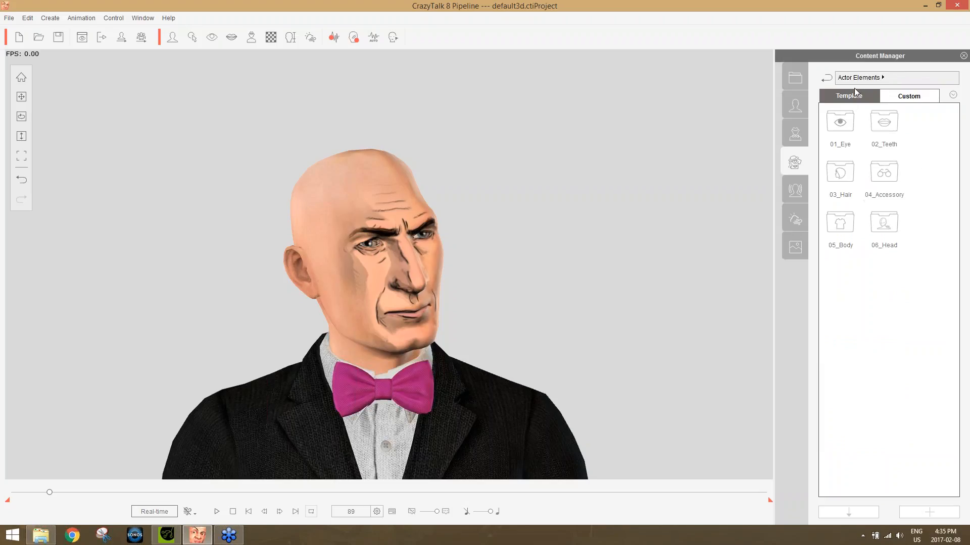
pyautogui.doubleClick(844, 175)
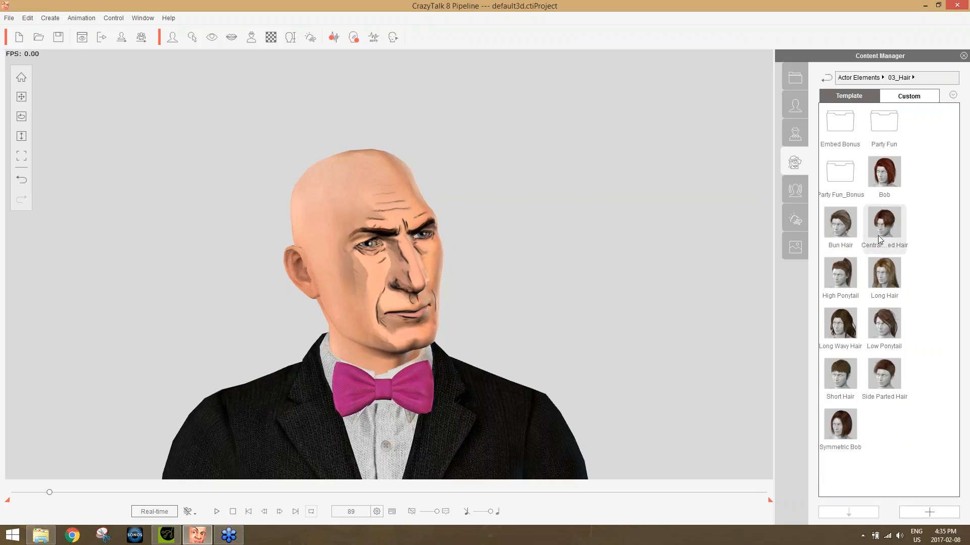
pyautogui.doubleClick(849, 383)
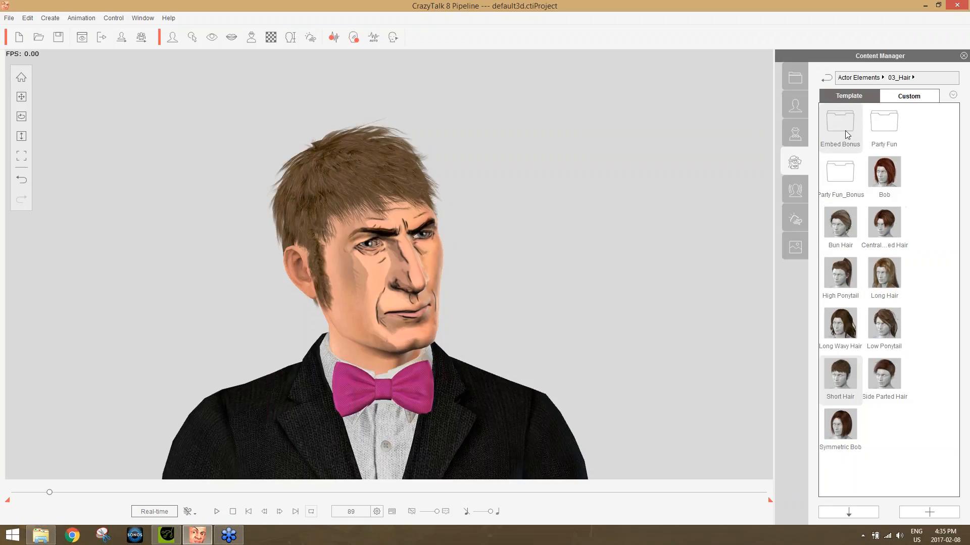
pyautogui.doubleClick(885, 125)
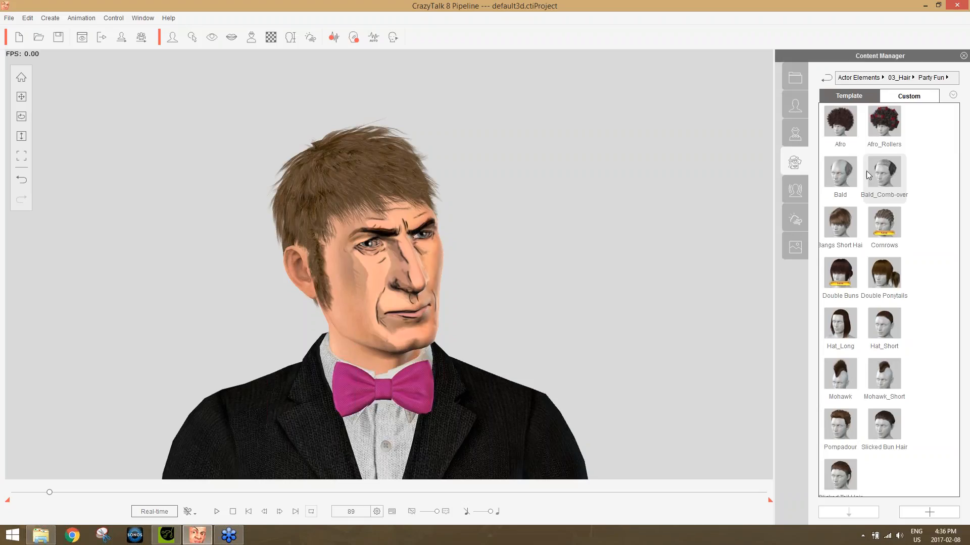
pyautogui.moveTo(841, 178); pyautogui.dragTo(456, 312)
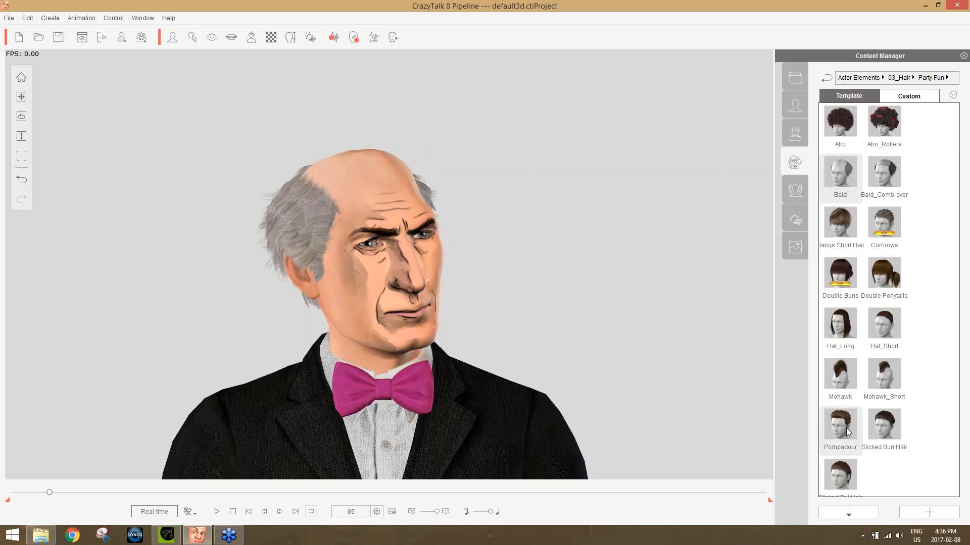
pyautogui.moveTo(840, 427); pyautogui.dragTo(683, 366)
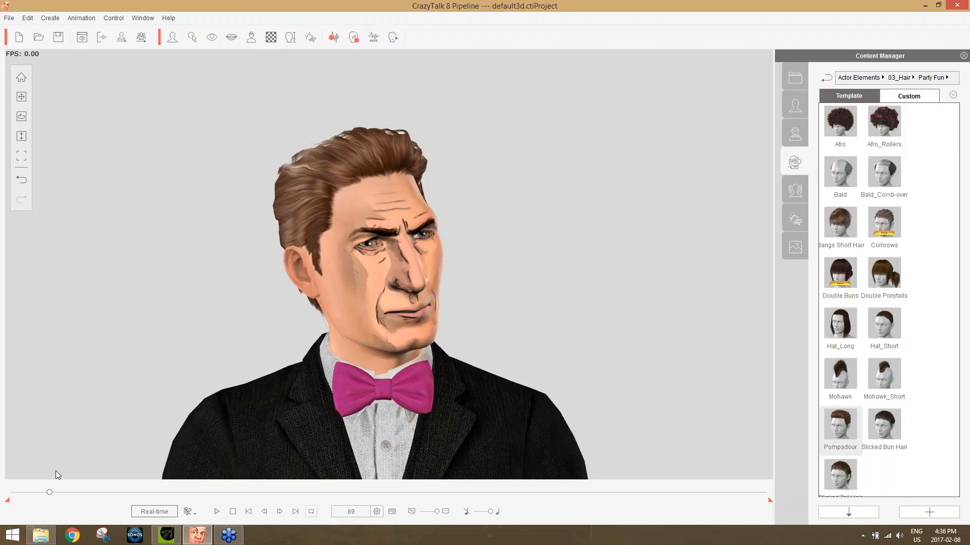
# Return the timeline to frame 1, open the eye settings and apply the Blue human eye template to both eyes.
pyautogui.moveTo(49, 493); pyautogui.dragTo(3, 497)
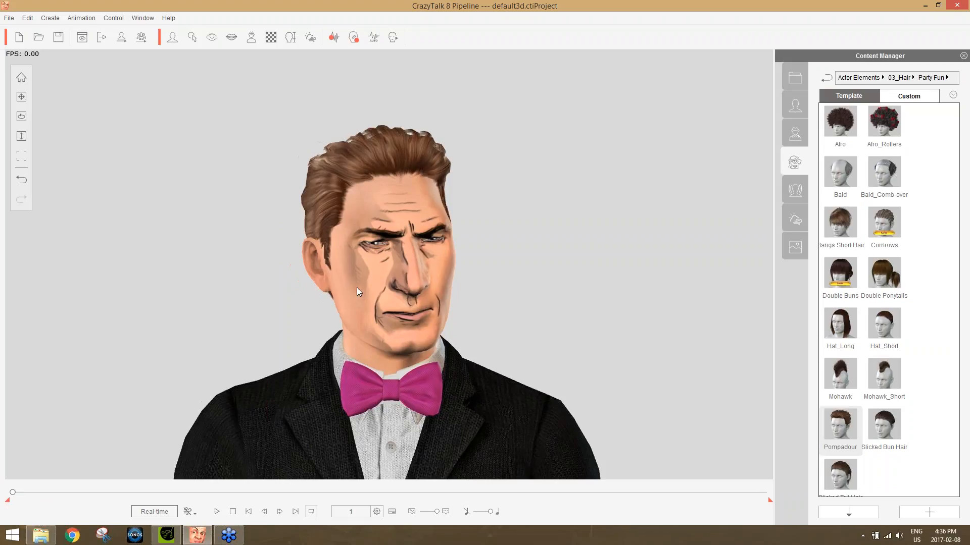
pyautogui.click(216, 40)
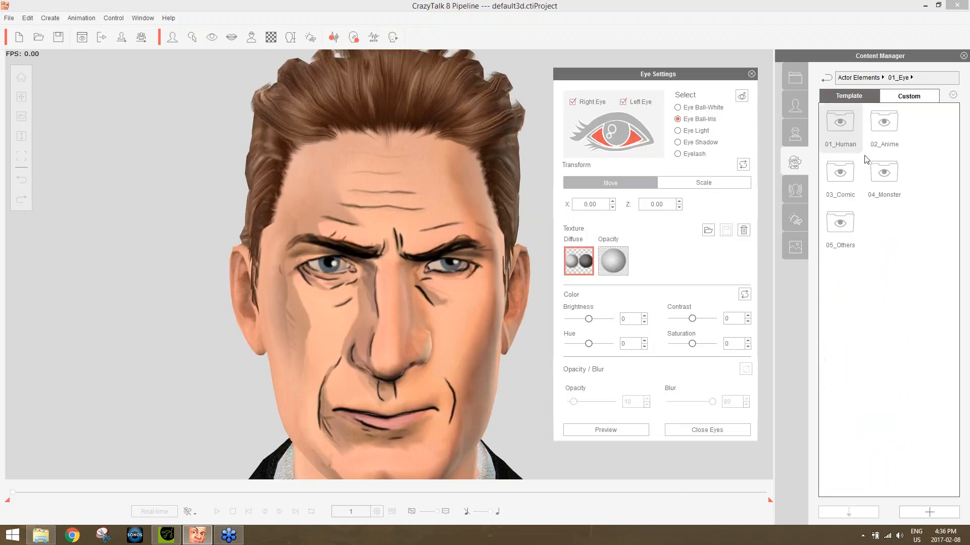
pyautogui.doubleClick(852, 125)
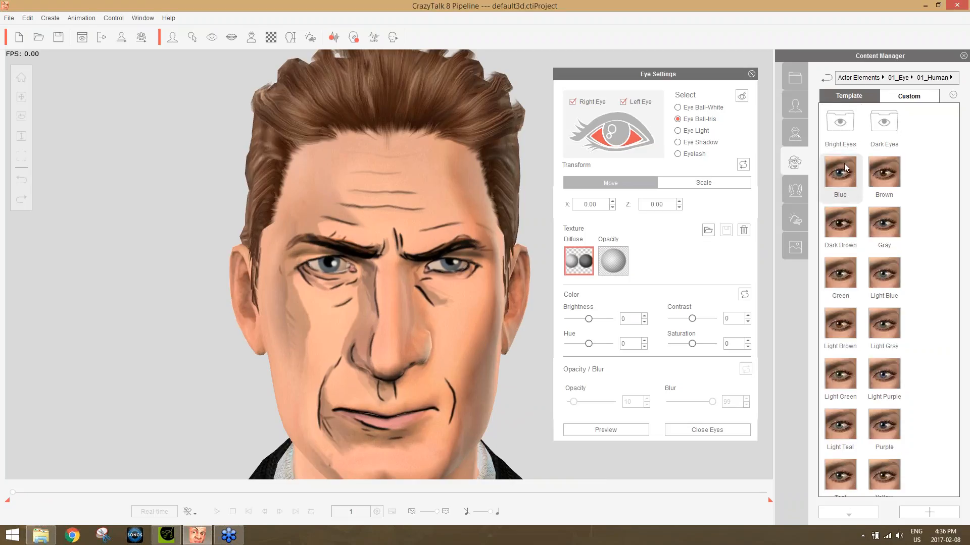
pyautogui.click(847, 171)
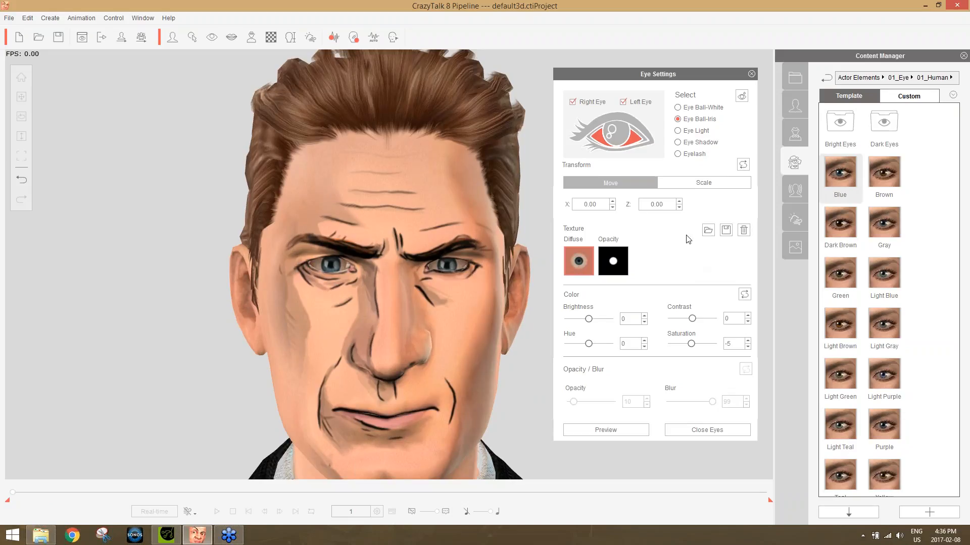
# Raise the brightness of the eyeball whites to 37.
pyautogui.click(700, 108)
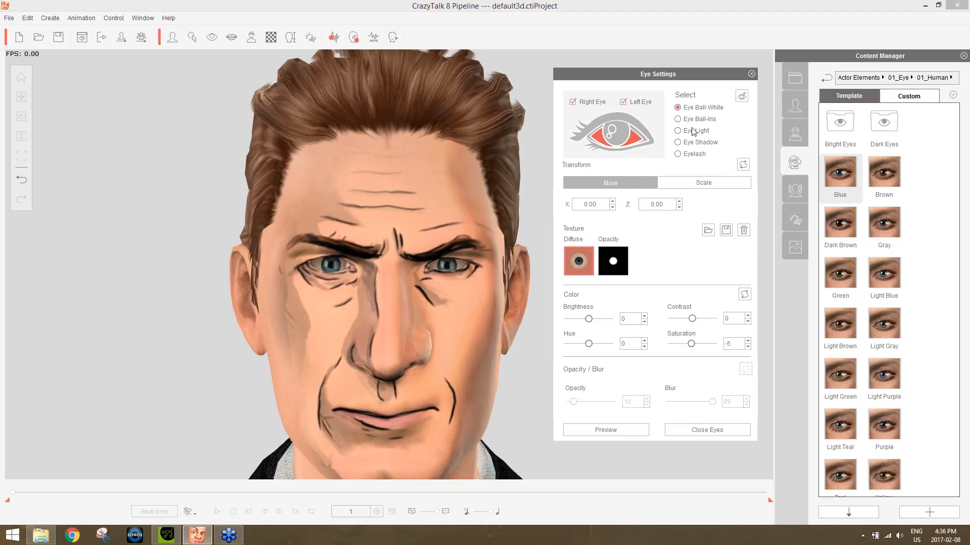
pyautogui.click(599, 325)
pyautogui.click(598, 324)
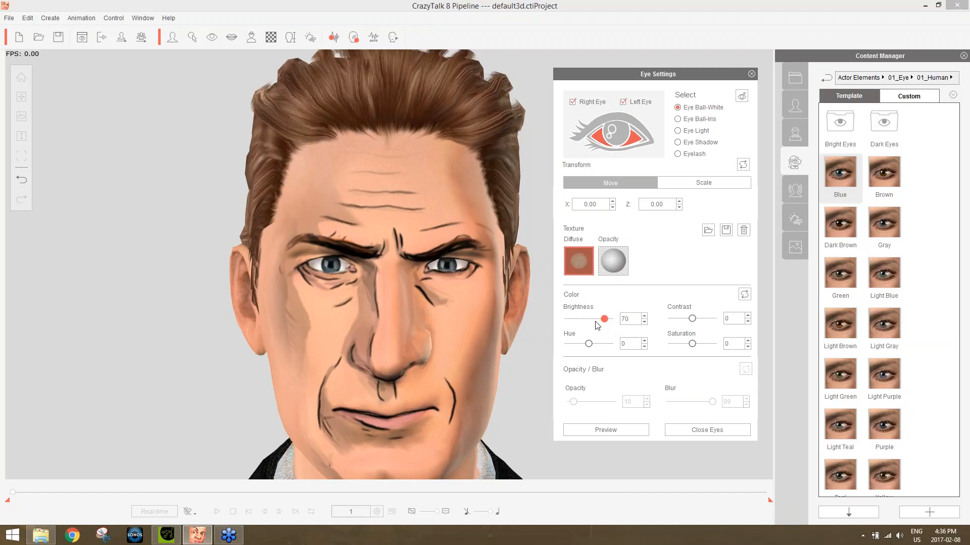
pyautogui.click(596, 325)
pyautogui.moveTo(595, 322); pyautogui.dragTo(599, 323)
# Darken the eye shadow to a brightness of -30, check the eyelash options and close the eye settings.
pyautogui.click(703, 143)
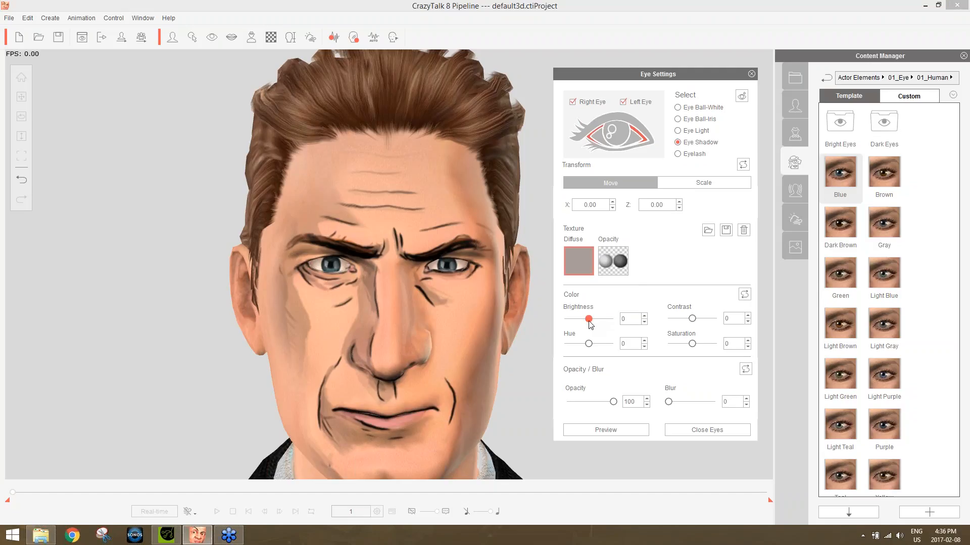
pyautogui.moveTo(578, 324); pyautogui.dragTo(584, 322)
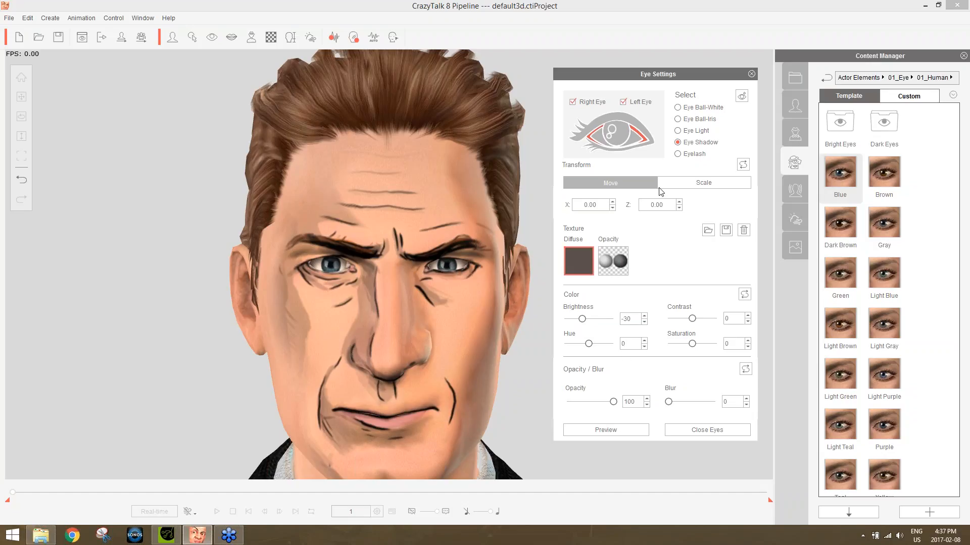
pyautogui.click(694, 154)
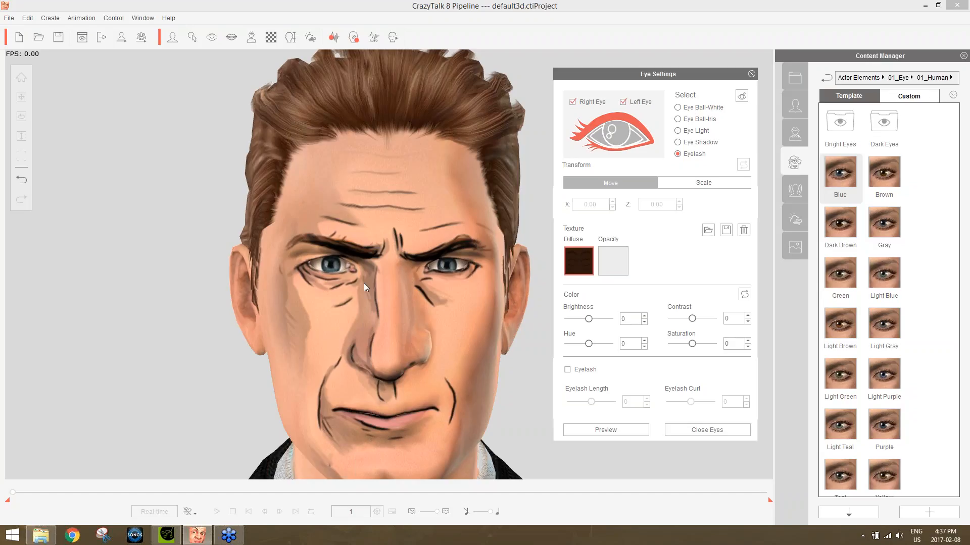
pyautogui.click(752, 76)
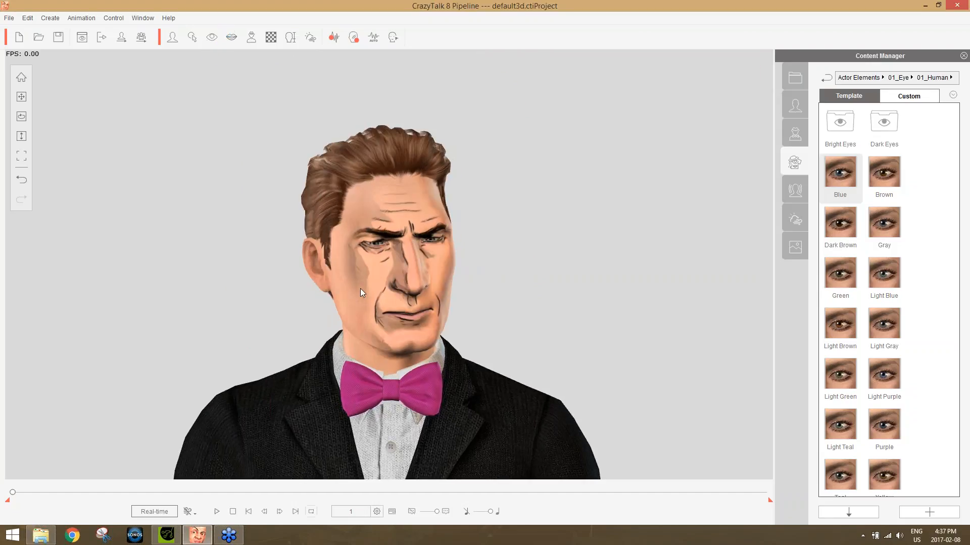
# Move the timeline to frame 344 and apply the 15_Comic teeth template in the teeth settings, leaving brightness at 0.
pyautogui.moveTo(13, 492); pyautogui.dragTo(156, 493)
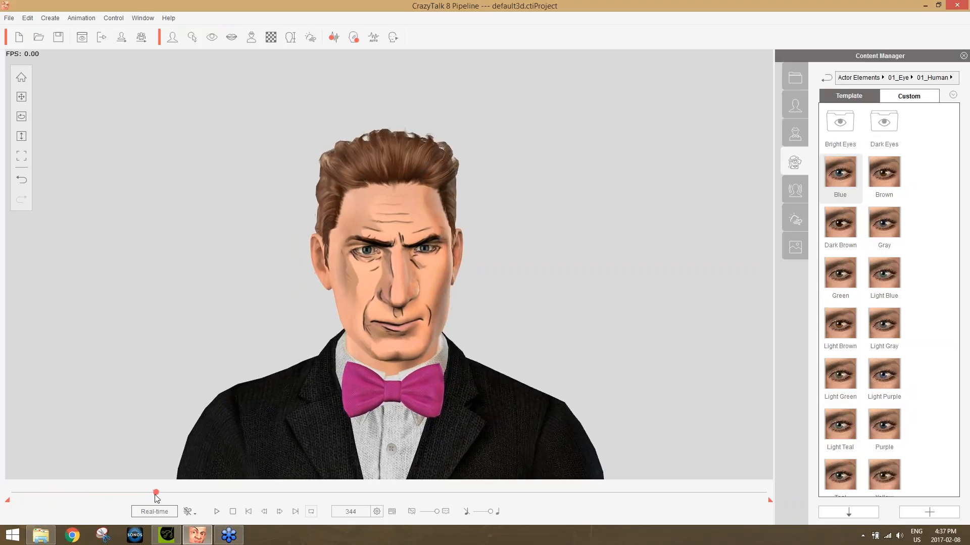
pyautogui.click(232, 37)
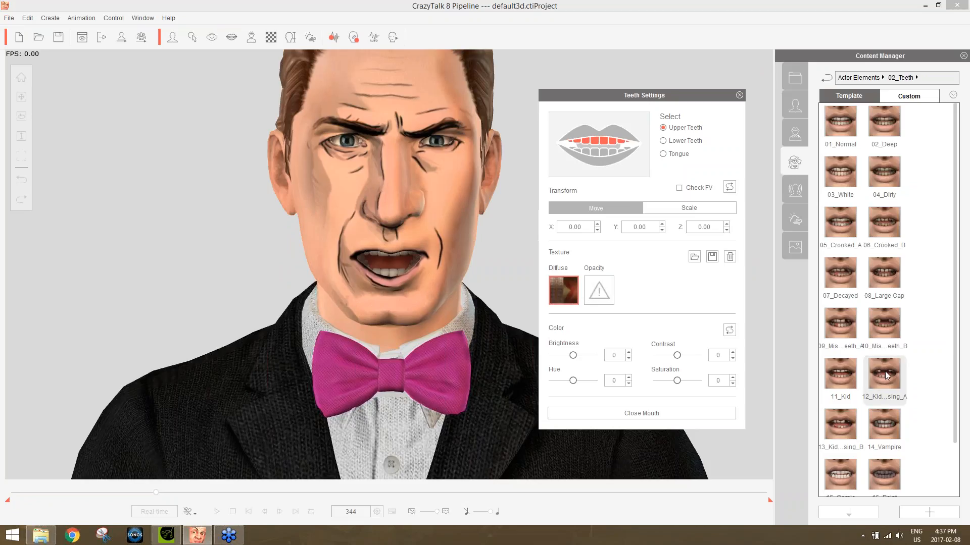
pyautogui.scroll(-1, 949, 378)
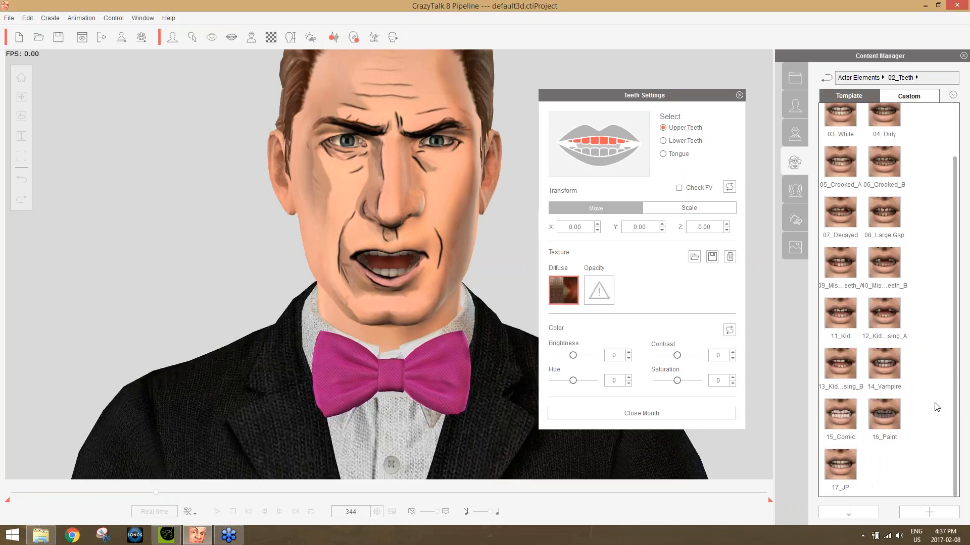
pyautogui.doubleClick(840, 414)
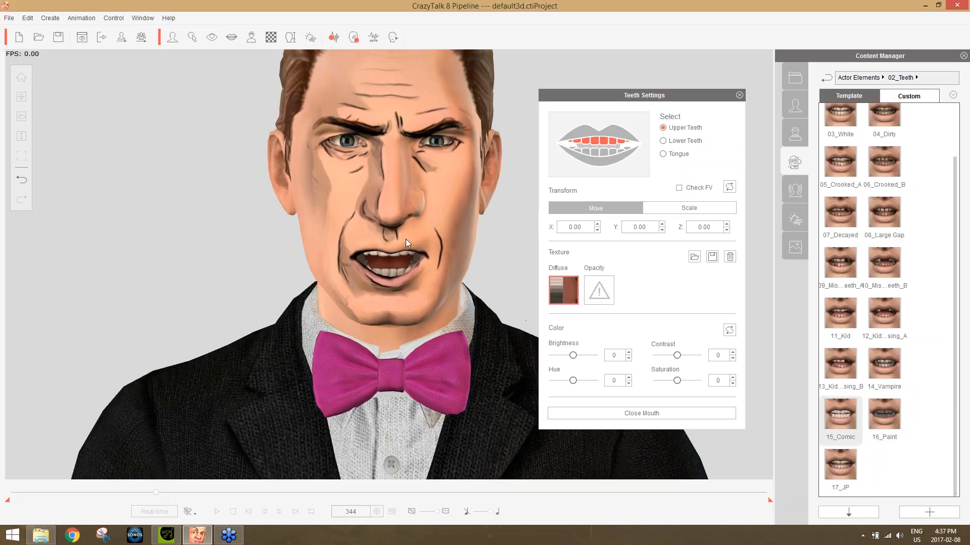
pyautogui.moveTo(573, 356)
pyautogui.mouseDown()
pyautogui.moveTo(584, 360)
pyautogui.moveTo(578, 367)
pyautogui.mouseUp()
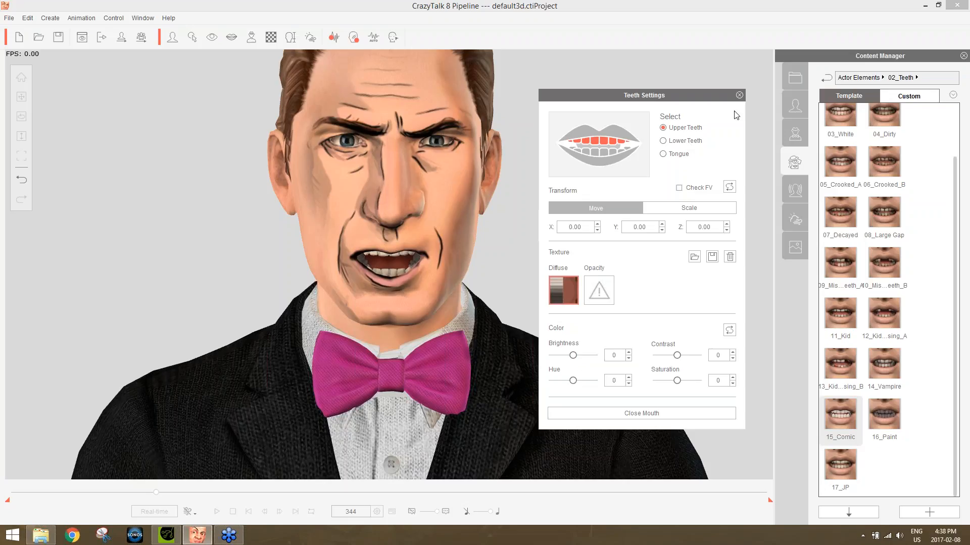
pyautogui.click(738, 96)
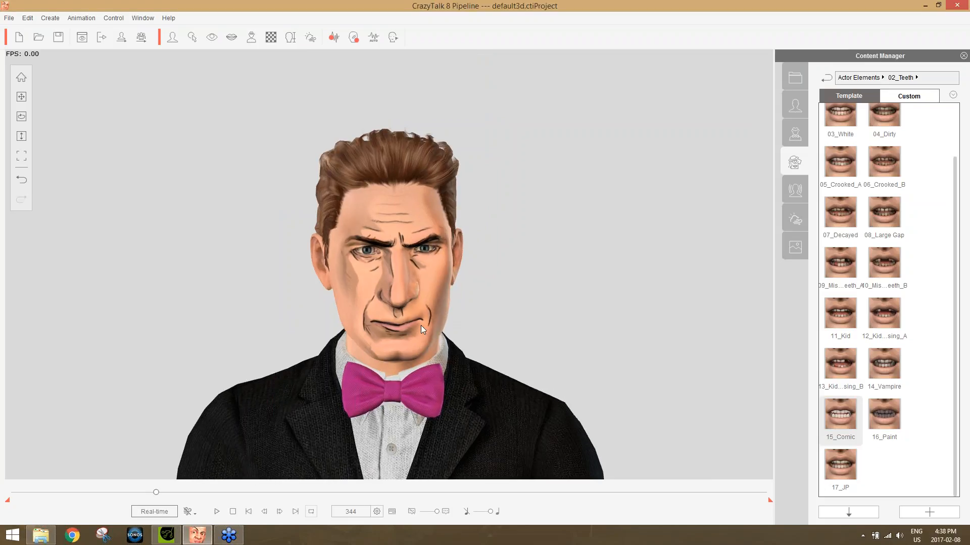
# Export the Skin_Head diffuse texture to the Desktop as a JPG file named "test head".
pyautogui.click(271, 39)
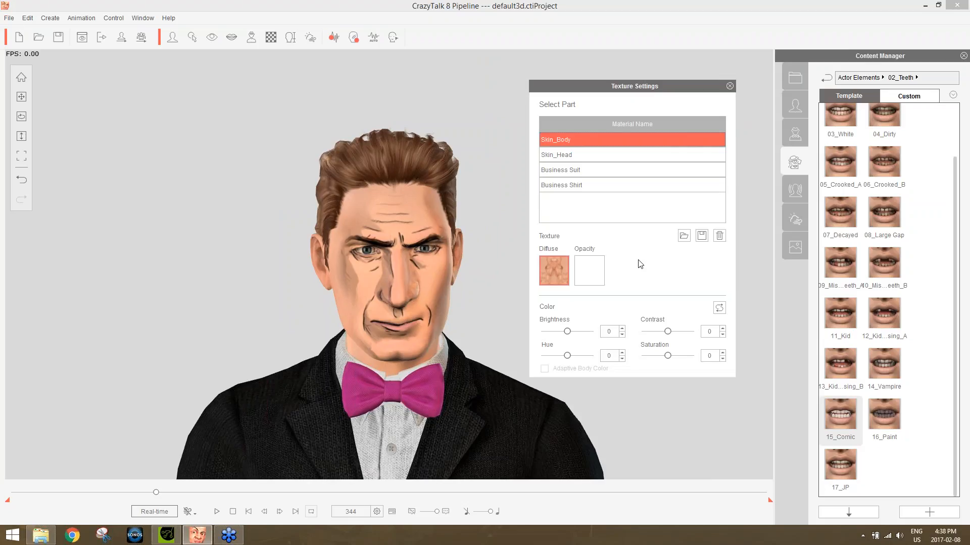
pyautogui.click(572, 156)
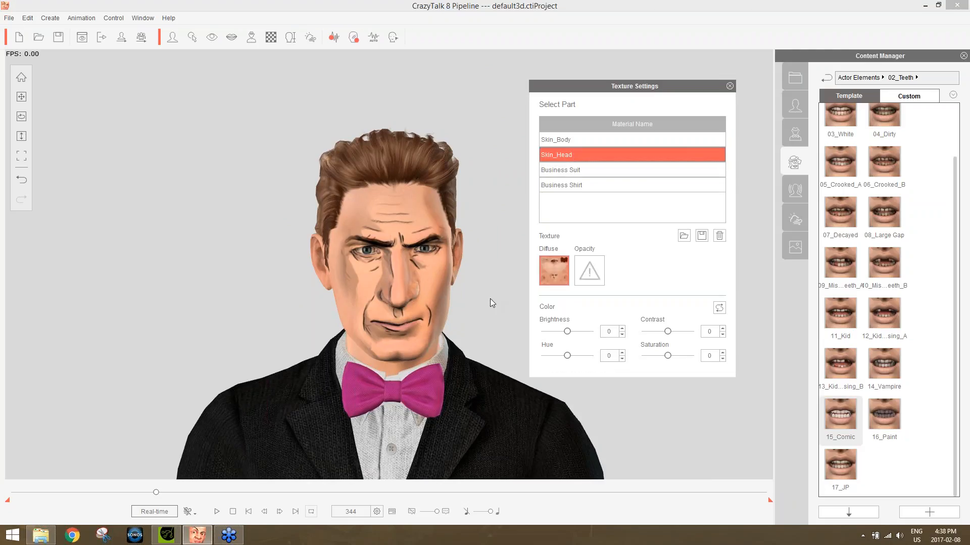
pyautogui.click(702, 237)
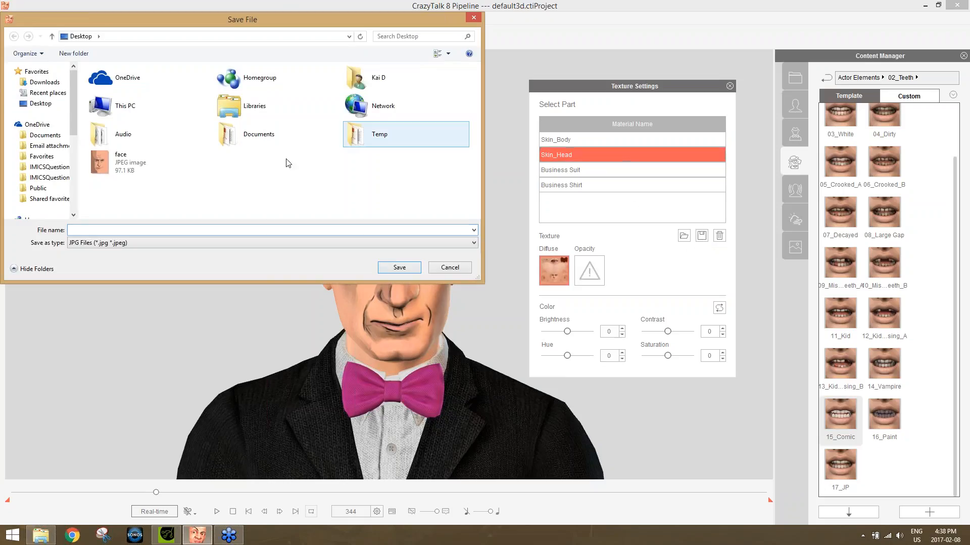
pyautogui.write('test head')
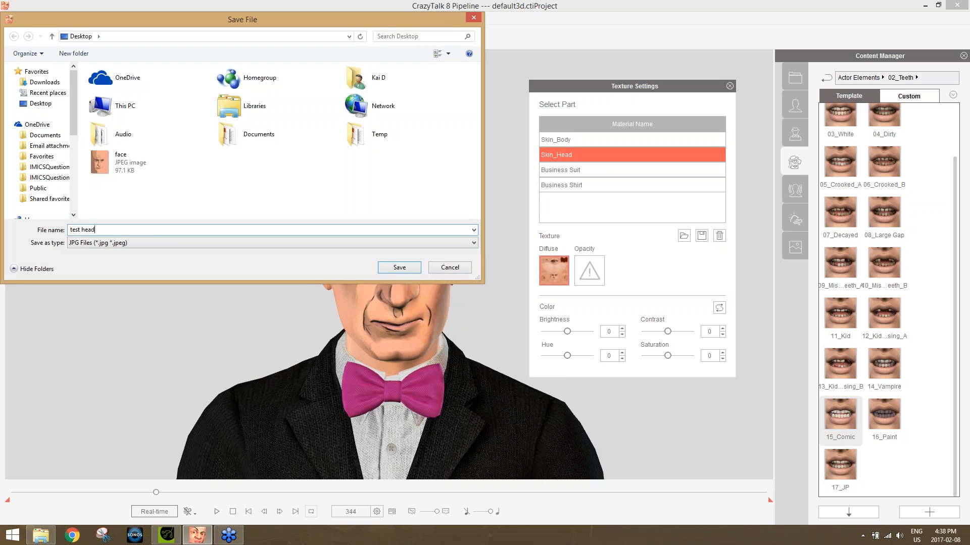
pyautogui.click(409, 269)
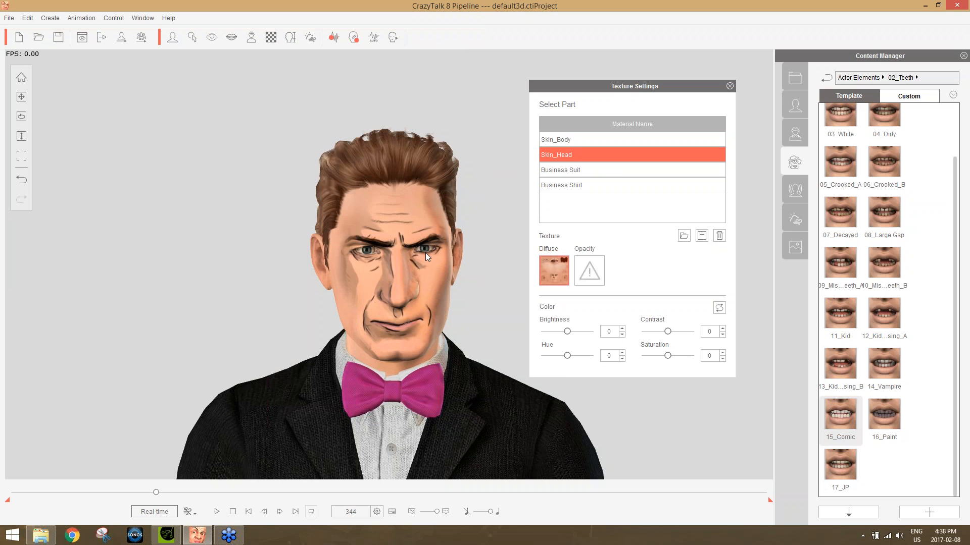
# Switch to the Windows desktop, open the exported test head image in Photoshop and bring the face area up close.
pyautogui.press('super+d')
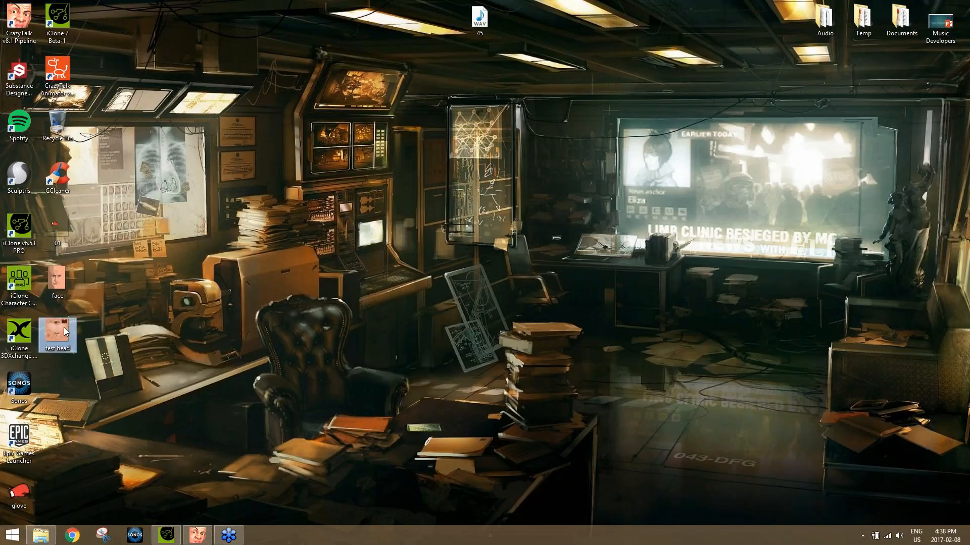
pyautogui.rightClick(64, 327)
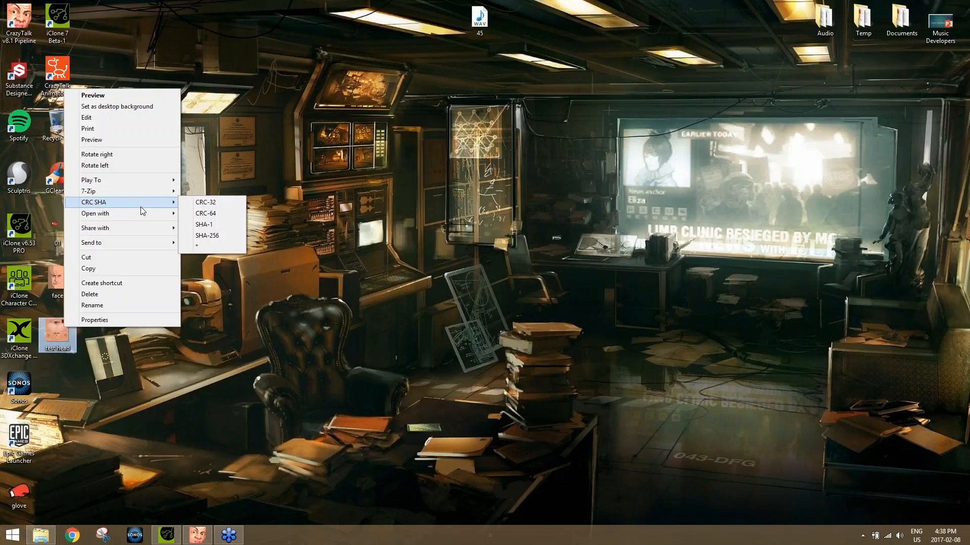
pyautogui.moveTo(138, 212)
pyautogui.click(220, 215)
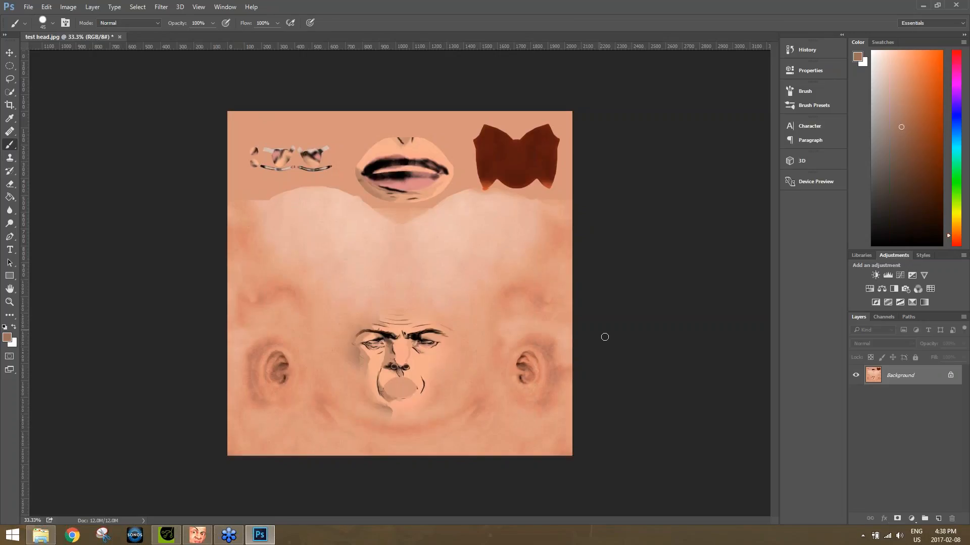
pyautogui.scroll(6, 584, 389)
pyautogui.scroll(3, 396, 364)
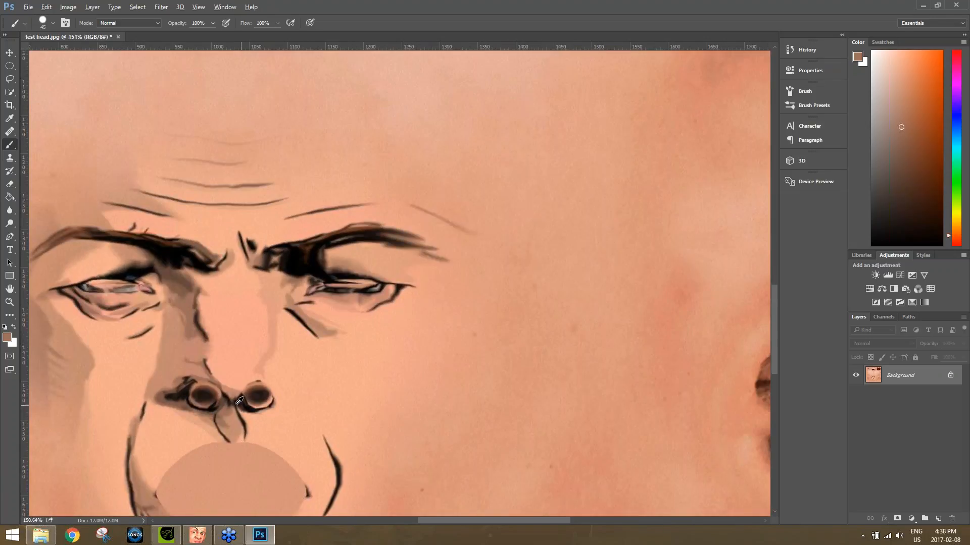
pyautogui.moveTo(270, 379); pyautogui.dragTo(437, 318)
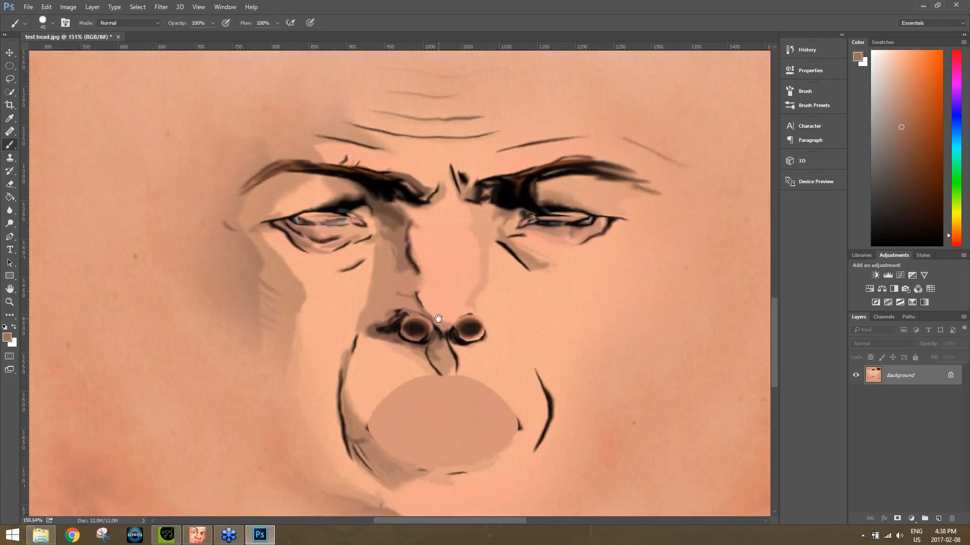
# Sample the brown shadow colour and paint over the dark marks beside the left nostril with a smaller brush.
pyautogui.scroll(3, 419, 356)
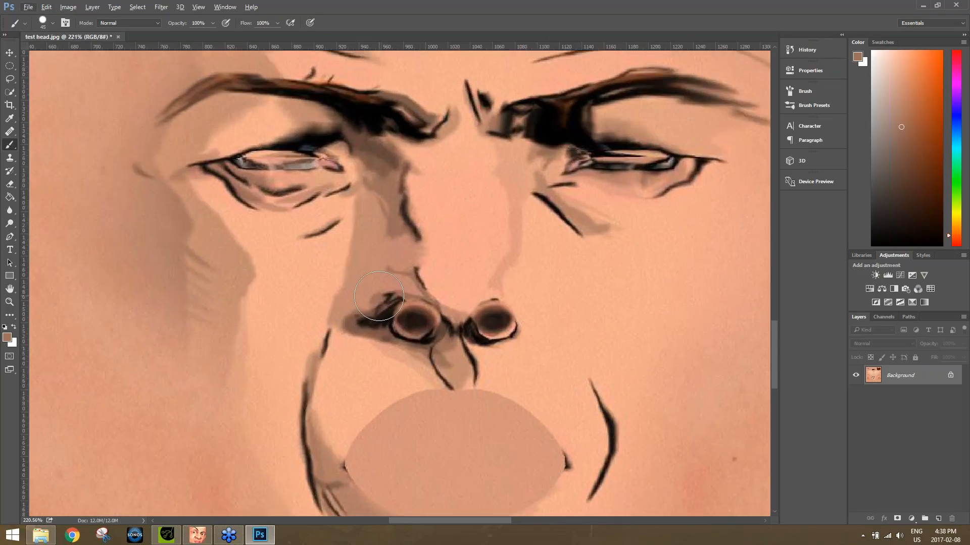
pyautogui.press('[')
pyautogui.press('[')
pyautogui.press('[')
pyautogui.press('[')
pyautogui.keyDown('alt'); pyautogui.click(375, 296); pyautogui.keyUp('alt')
pyautogui.keyDown('alt'); pyautogui.click(353, 324); pyautogui.keyUp('alt')
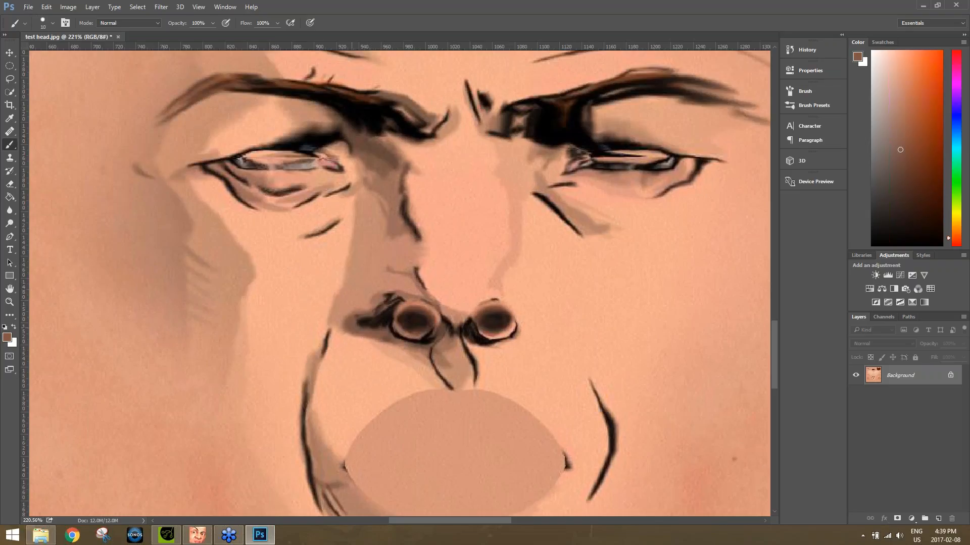
pyautogui.moveTo(365, 324); pyautogui.dragTo(380, 331)
# Blend the dark strokes beside the left nostril and between the nostrils with a small Mixer Brush.
pyautogui.rightClick(12, 146)
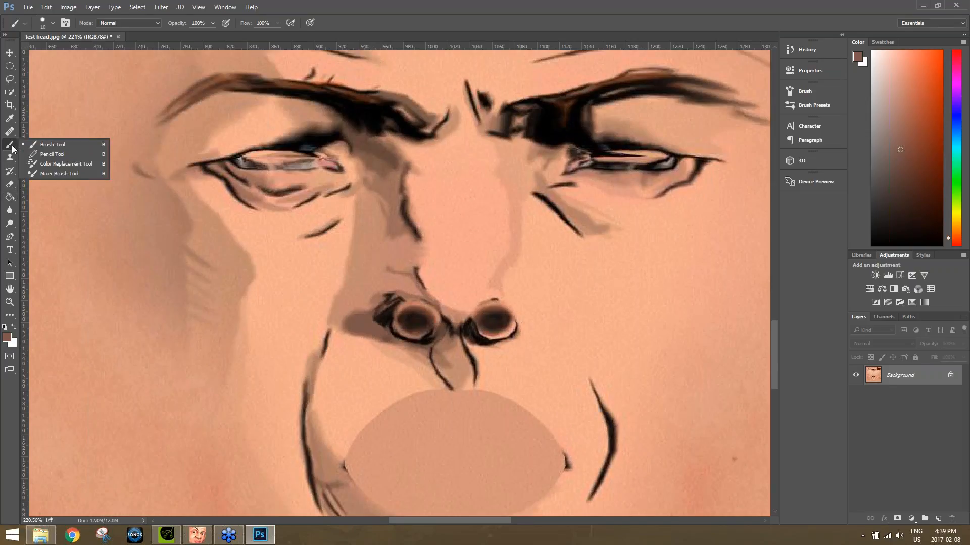
pyautogui.click(59, 173)
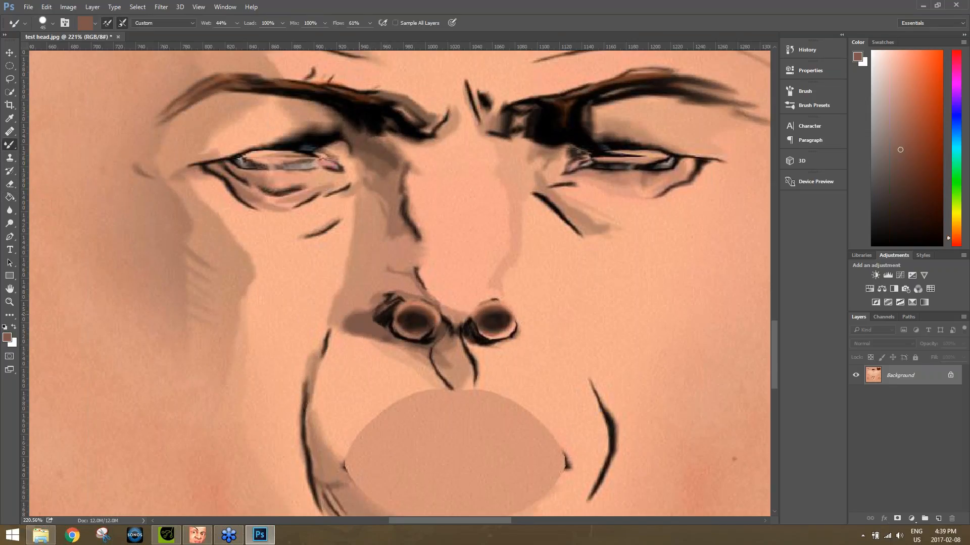
pyautogui.press('[')
pyautogui.moveTo(377, 310); pyautogui.dragTo(379, 315)
pyautogui.moveTo(462, 330); pyautogui.dragTo(463, 334)
# Return to the regular Brush and paint the brown shadow tone over the remaining dark edge beside the left nostril.
pyautogui.rightClick(10, 145)
pyautogui.click(51, 144)
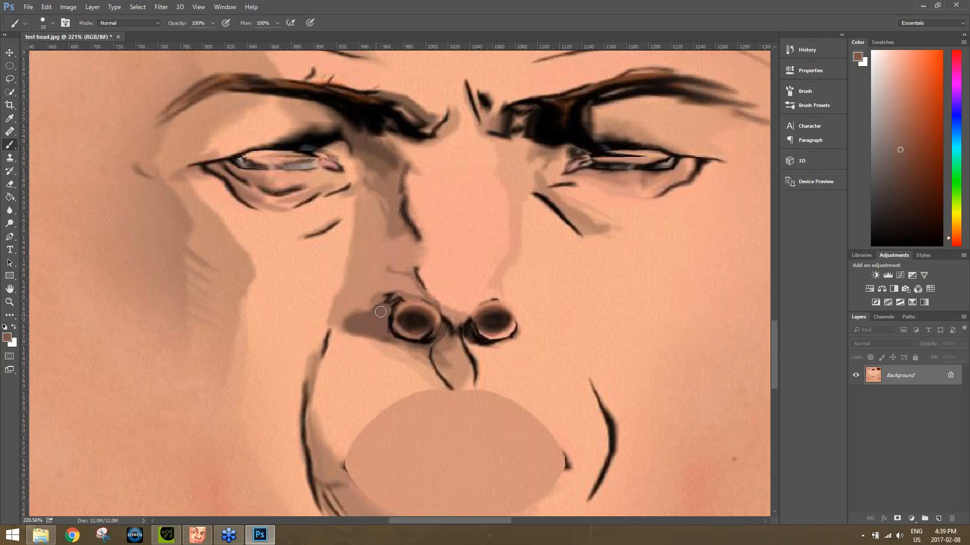
pyautogui.moveTo(383, 310); pyautogui.dragTo(367, 321)
# Blend around the nostrils and the shadow along the left side of the nose with the Mixer Brush at 62% wet.
pyautogui.rightClick(9, 145)
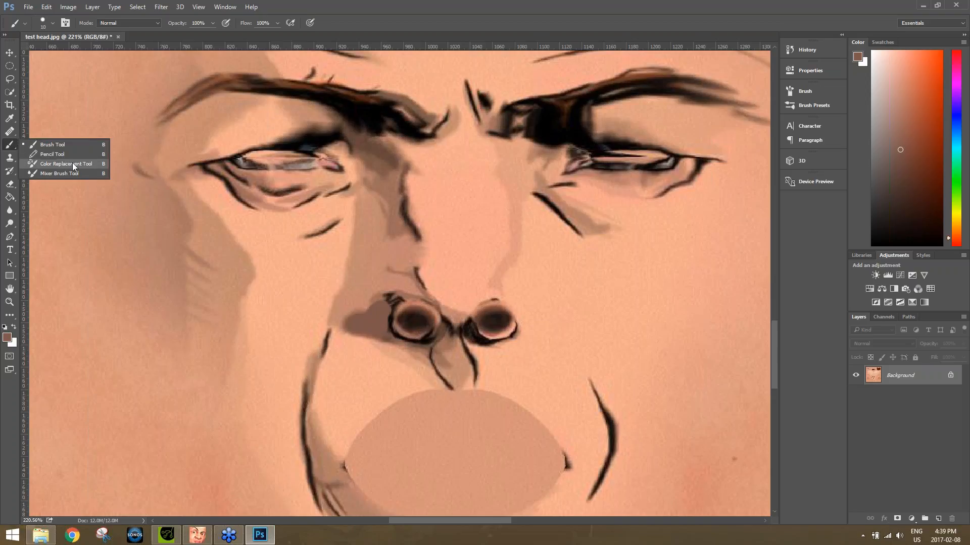
pyautogui.click(59, 173)
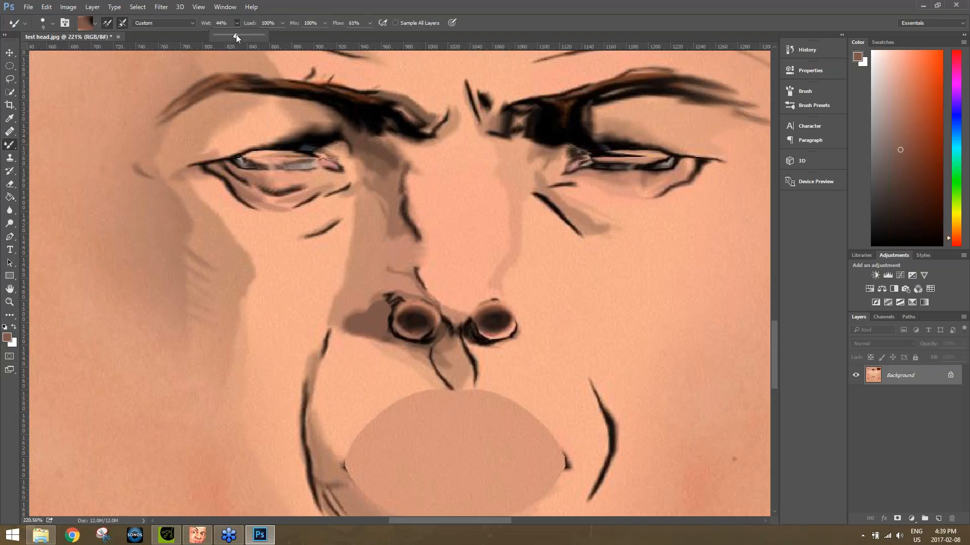
pyautogui.moveTo(368, 311)
pyautogui.mouseDown()
pyautogui.moveTo(391, 306)
pyautogui.moveTo(395, 337)
pyautogui.moveTo(387, 334)
pyautogui.moveTo(410, 345)
pyautogui.mouseUp()
pyautogui.moveTo(464, 314)
pyautogui.mouseDown()
pyautogui.moveTo(466, 339)
pyautogui.moveTo(490, 346)
pyautogui.moveTo(465, 332)
pyautogui.mouseUp()
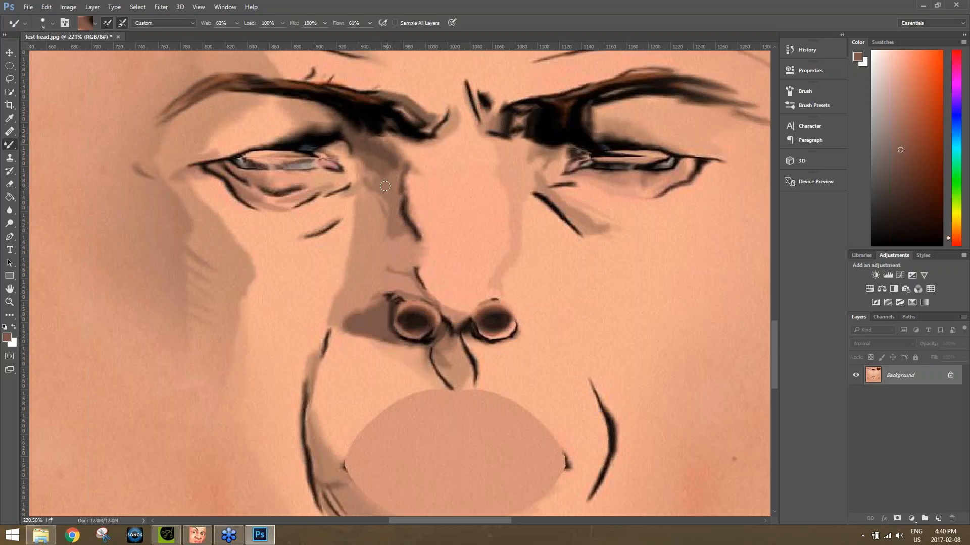
pyautogui.moveTo(388, 210); pyautogui.dragTo(392, 232)
pyautogui.moveTo(394, 196); pyautogui.dragTo(405, 230)
# Choose a dark blue foreground colour for the regular Brush.
pyautogui.rightClick(9, 145)
pyautogui.click(90, 147)
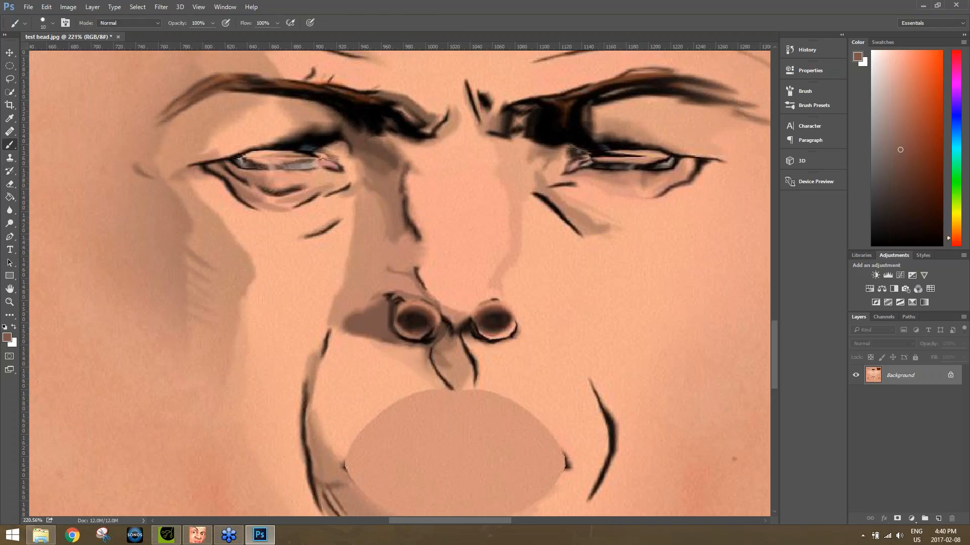
pyautogui.click(10, 338)
pyautogui.click(810, 312)
pyautogui.moveTo(773, 341); pyautogui.dragTo(776, 348)
pyautogui.moveTo(807, 319); pyautogui.dragTo(814, 301)
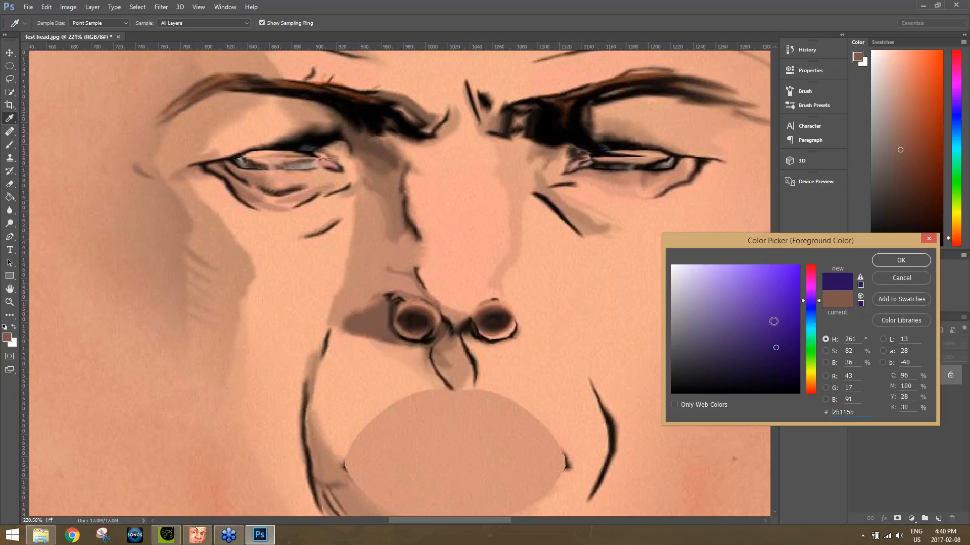
pyautogui.click(810, 308)
pyautogui.moveTo(787, 334); pyautogui.dragTo(792, 358)
pyautogui.click(901, 261)
pyautogui.press('b')
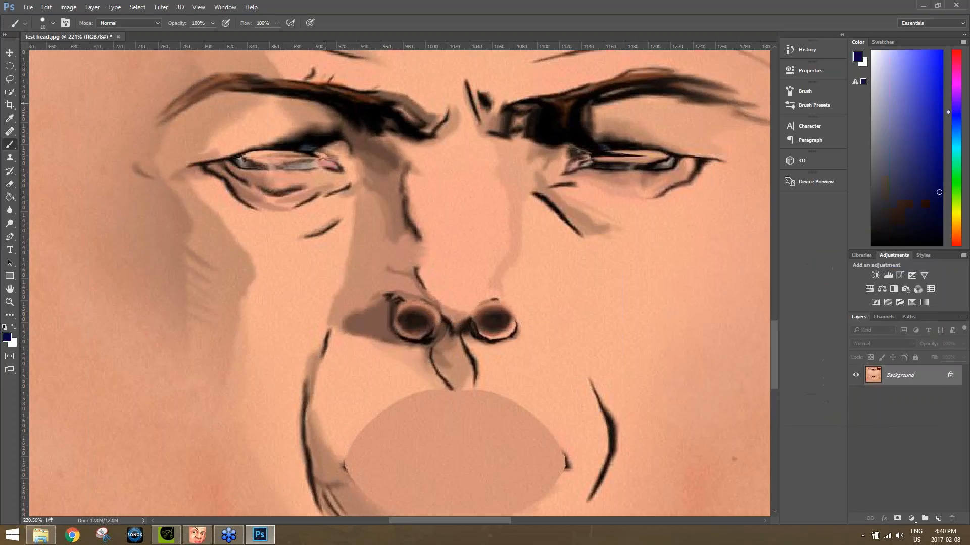
# Try painting dark blue eye shadow over the right eyelid with a 60 px brush at 51% opacity, and undo it.
pyautogui.click(214, 23)
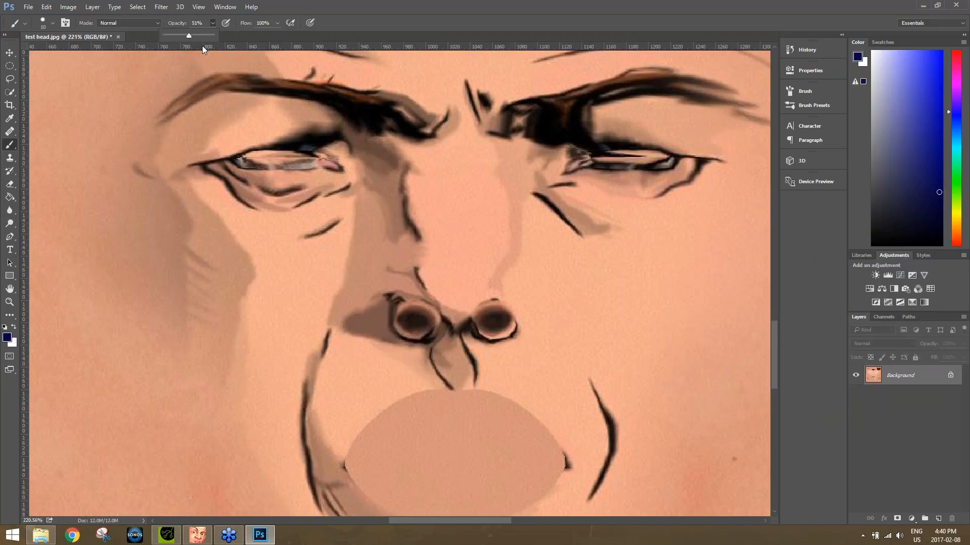
pyautogui.press(']')
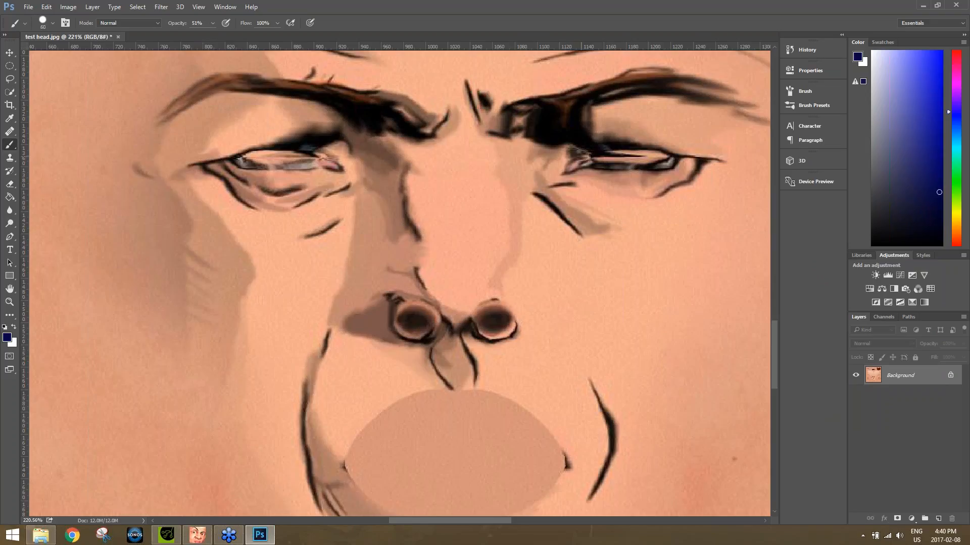
pyautogui.moveTo(567, 144); pyautogui.dragTo(612, 134)
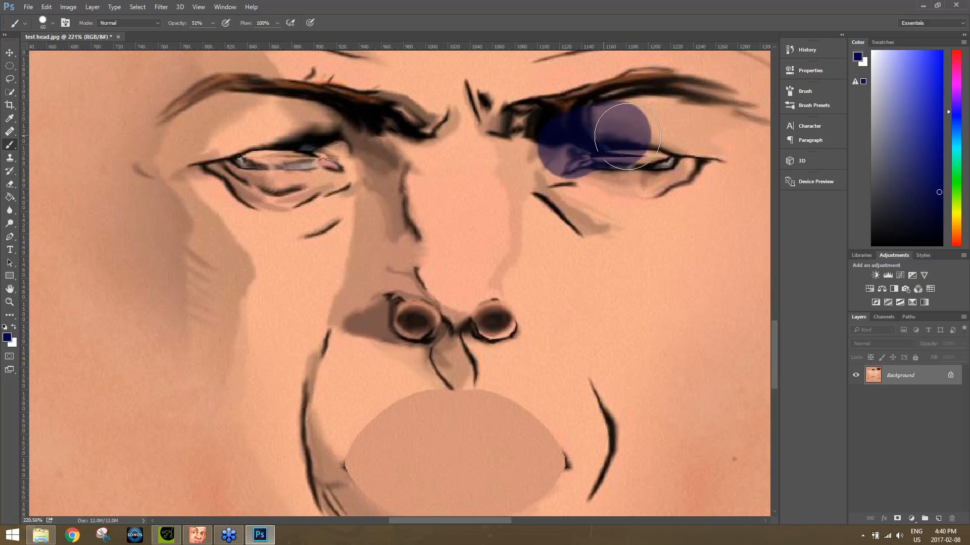
pyautogui.hotkey('ctrl', 'z')
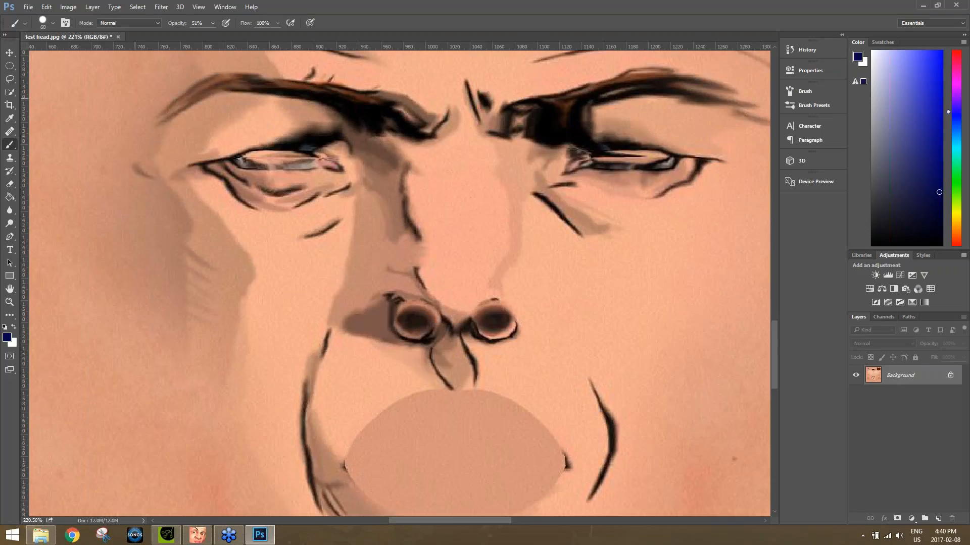
# Sample a light skin tone and paint over the dark shadow on the left upper eyelid with a 15 px brush.
pyautogui.rightClick(10, 146)
pyautogui.click(46, 144)
pyautogui.keyDown('alt'); pyautogui.click(270, 132); pyautogui.keyUp('alt')
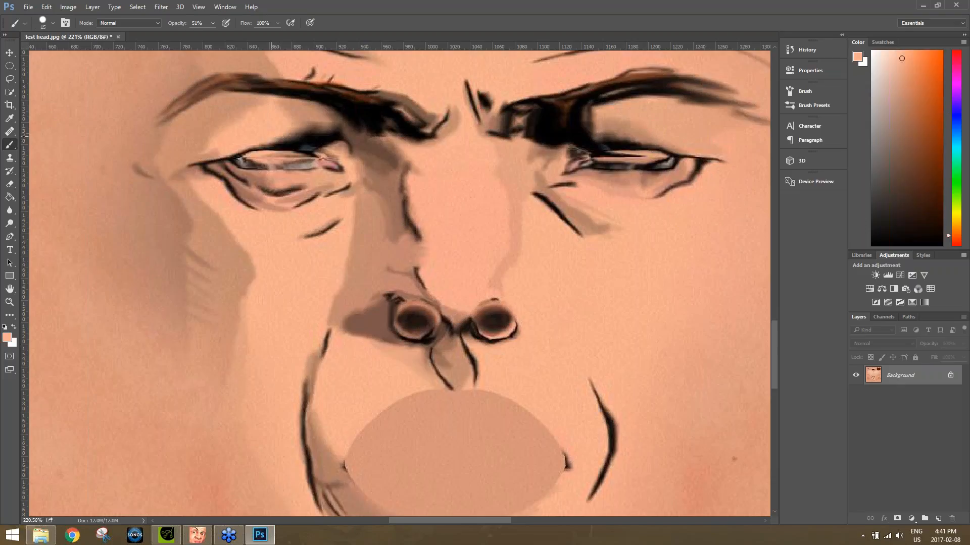
pyautogui.moveTo(263, 136)
pyautogui.mouseDown()
pyautogui.moveTo(305, 140)
pyautogui.moveTo(282, 130)
pyautogui.moveTo(334, 146)
pyautogui.moveTo(306, 130)
pyautogui.moveTo(324, 136)
pyautogui.moveTo(306, 117)
pyautogui.moveTo(337, 146)
pyautogui.moveTo(312, 118)
pyautogui.moveTo(289, 115)
pyautogui.moveTo(324, 140)
pyautogui.moveTo(269, 134)
pyautogui.moveTo(318, 140)
pyautogui.mouseUp()
pyautogui.moveTo(280, 115)
pyautogui.mouseDown()
pyautogui.moveTo(340, 143)
pyautogui.moveTo(319, 119)
pyautogui.moveTo(274, 108)
pyautogui.mouseUp()
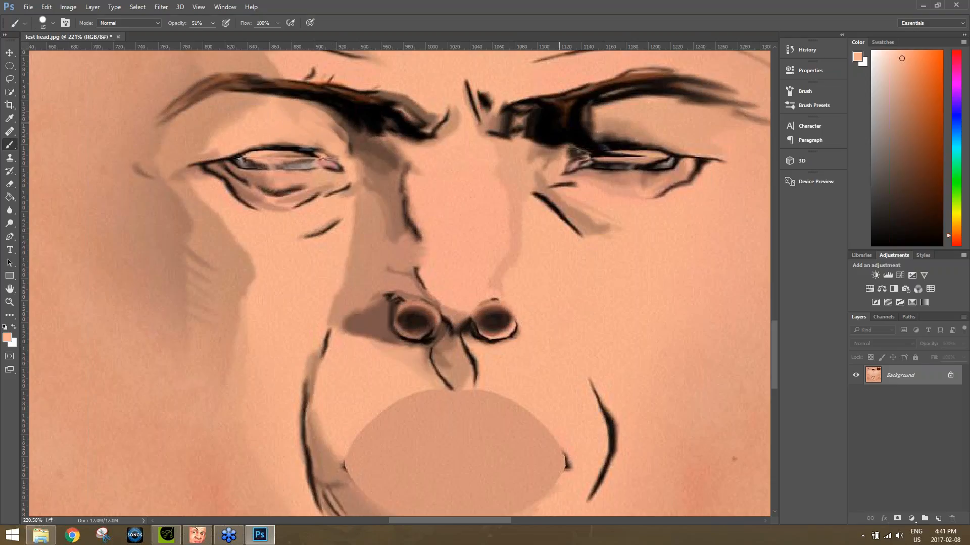
# Sample a darker skin tone and cover the right eyelid's black shadow at up to 96% opacity, repeating the tone on the left eyelid.
pyautogui.keyDown('alt'); pyautogui.click(634, 113); pyautogui.keyUp('alt')
pyautogui.moveTo(595, 123); pyautogui.dragTo(573, 133)
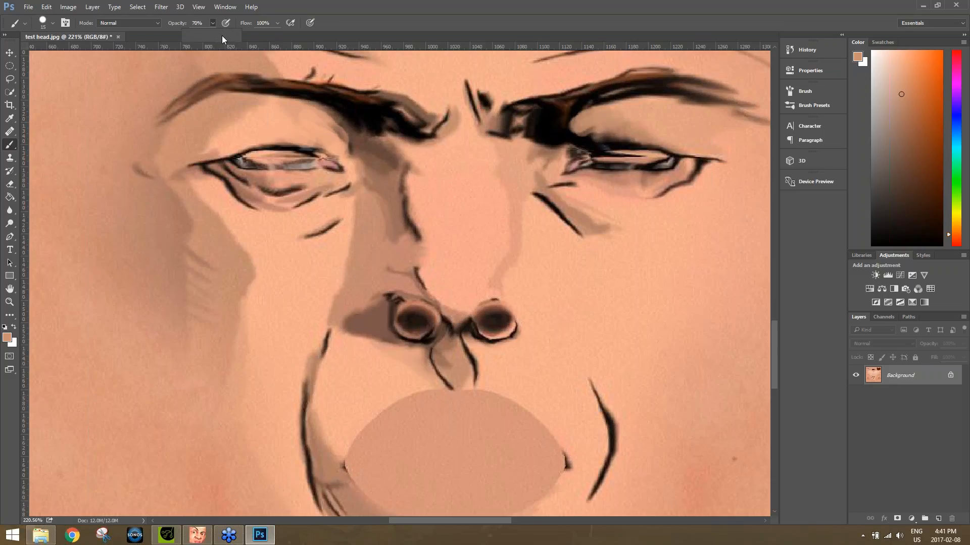
pyautogui.moveTo(620, 111)
pyautogui.mouseDown()
pyautogui.moveTo(562, 139)
pyautogui.moveTo(570, 127)
pyautogui.mouseUp()
pyautogui.moveTo(647, 134)
pyautogui.mouseDown()
pyautogui.moveTo(594, 138)
pyautogui.moveTo(614, 119)
pyautogui.moveTo(562, 140)
pyautogui.moveTo(612, 124)
pyautogui.moveTo(683, 144)
pyautogui.moveTo(614, 142)
pyautogui.mouseUp()
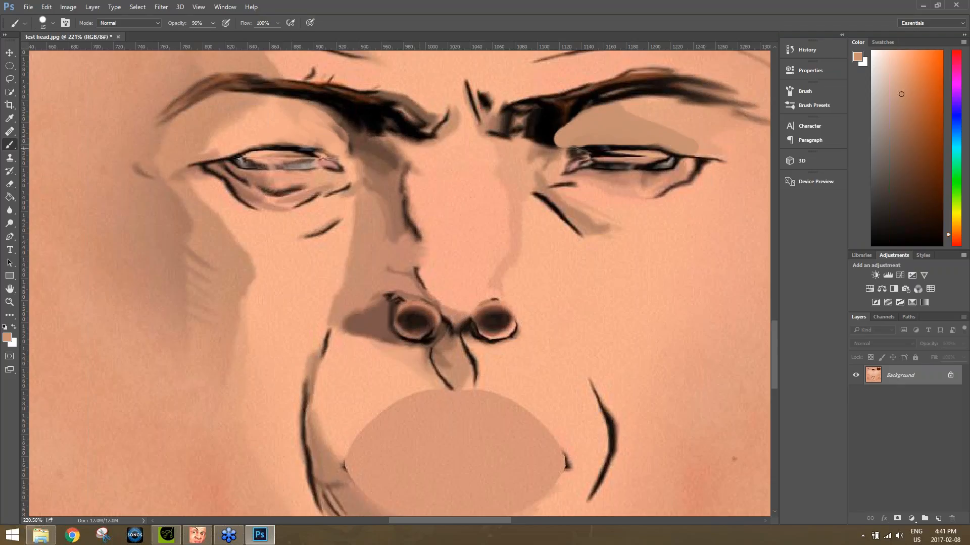
pyautogui.moveTo(342, 149)
pyautogui.mouseDown()
pyautogui.moveTo(302, 134)
pyautogui.moveTo(253, 136)
pyautogui.moveTo(324, 134)
pyautogui.moveTo(331, 124)
pyautogui.moveTo(309, 113)
pyautogui.moveTo(277, 132)
pyautogui.mouseUp()
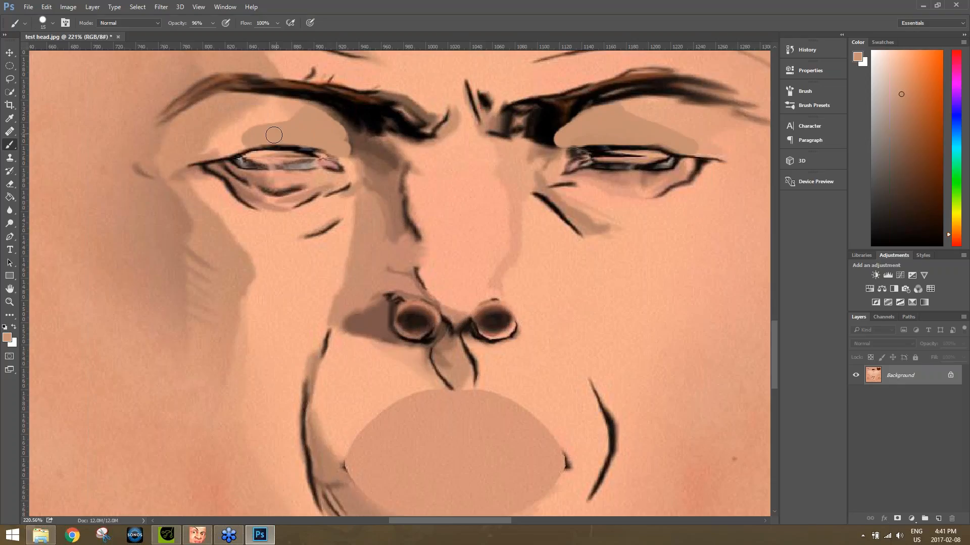
# Blend the edges of the painted tone on both upper eyelids into the surrounding skin with the Mixer Brush.
pyautogui.rightClick(8, 150)
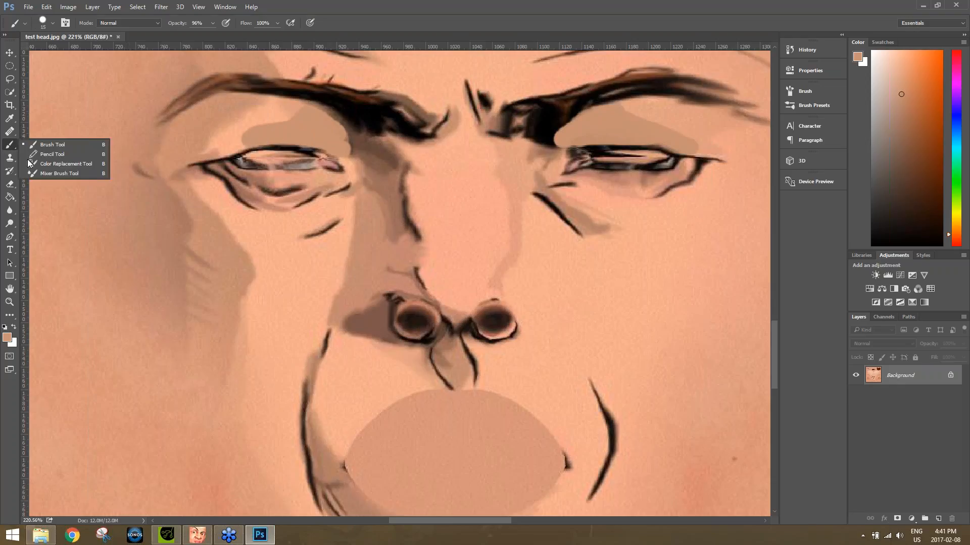
pyautogui.click(45, 171)
pyautogui.moveTo(298, 108)
pyautogui.mouseDown()
pyautogui.moveTo(237, 147)
pyautogui.moveTo(282, 102)
pyautogui.moveTo(285, 130)
pyautogui.moveTo(279, 121)
pyautogui.moveTo(294, 116)
pyautogui.moveTo(228, 148)
pyautogui.mouseUp()
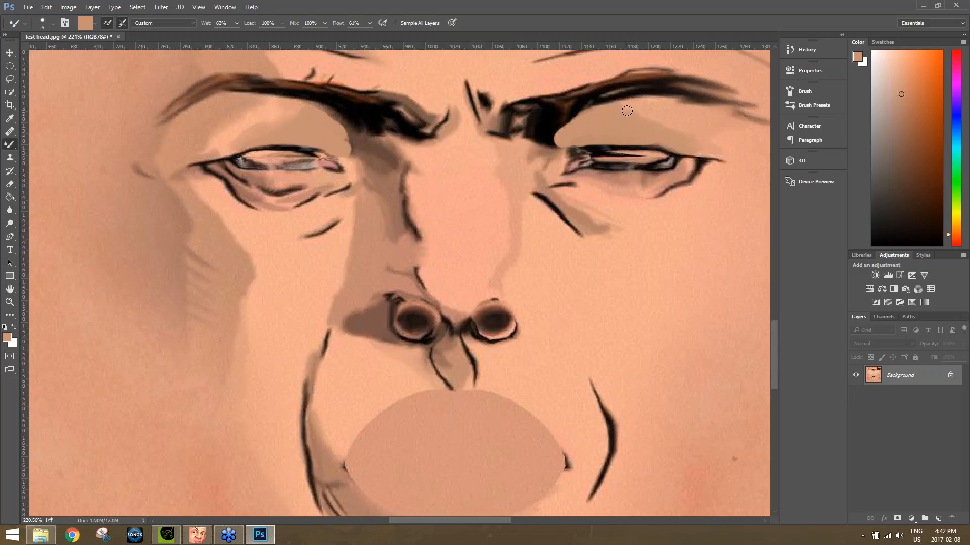
pyautogui.moveTo(576, 129)
pyautogui.mouseDown()
pyautogui.moveTo(558, 133)
pyautogui.moveTo(568, 115)
pyautogui.moveTo(609, 107)
pyautogui.moveTo(666, 111)
pyautogui.mouseUp()
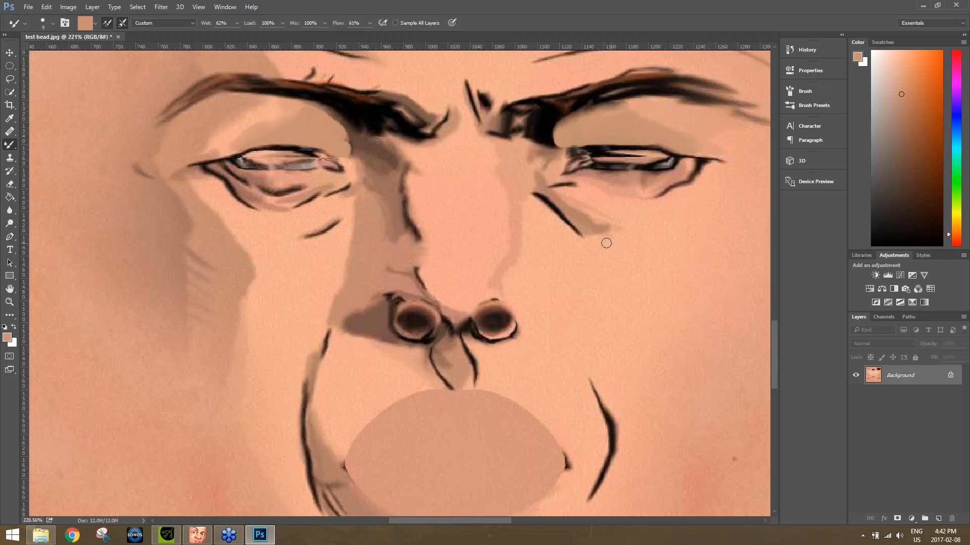
# Try stamping the 74 px leaf-shaped brush in the skin tone on the right cheek, and undo it.
pyautogui.moveTo(10, 147); pyautogui.dragTo(58, 148)
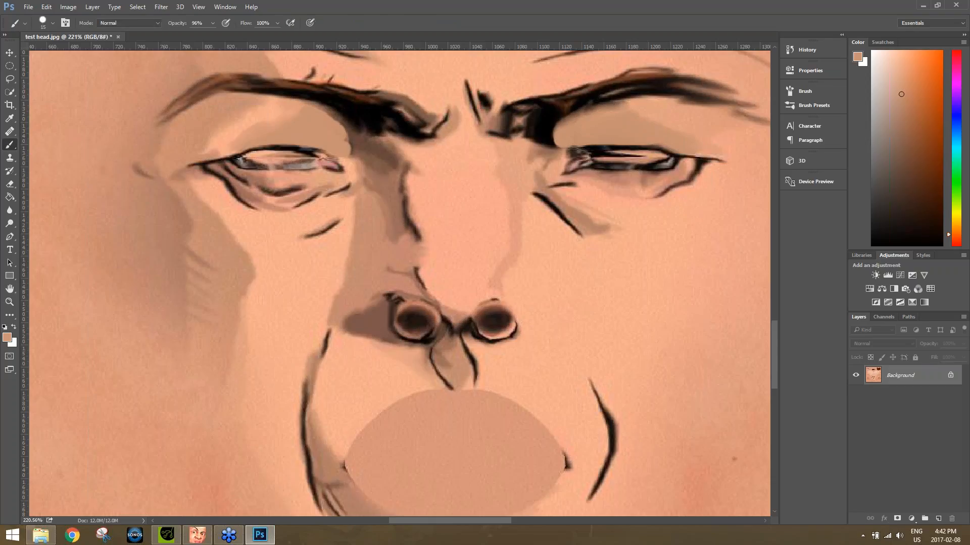
pyautogui.click(8, 339)
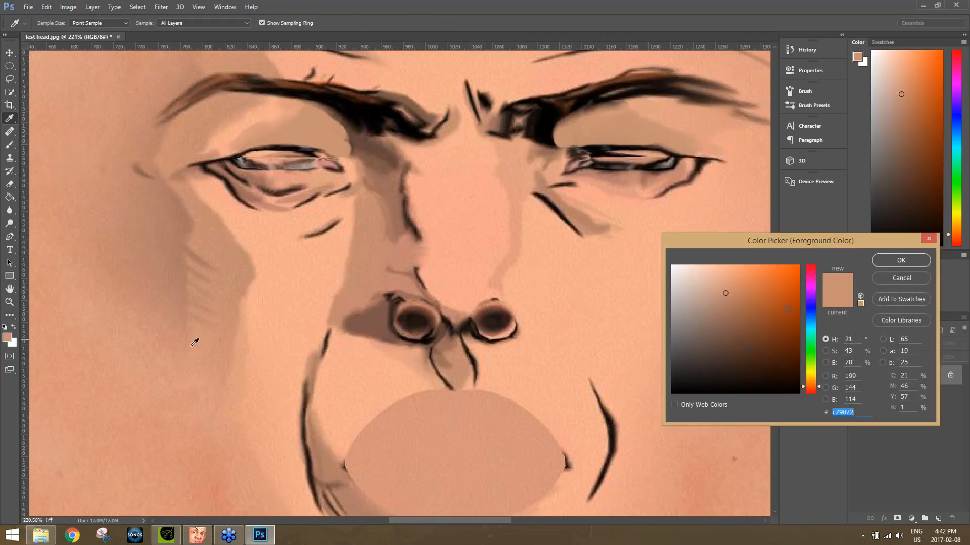
pyautogui.click(909, 277)
pyautogui.click(53, 23)
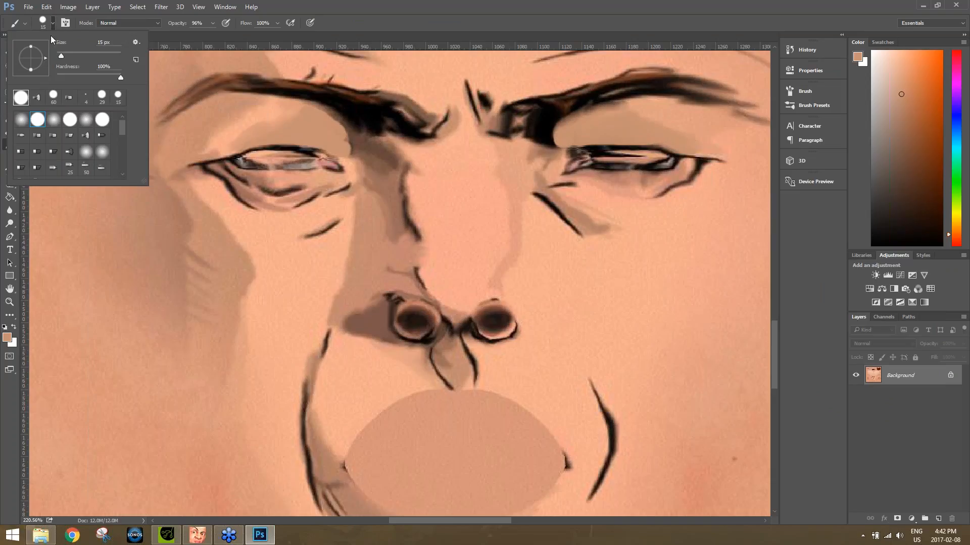
pyautogui.moveTo(125, 127)
pyautogui.mouseDown()
pyautogui.moveTo(122, 168)
pyautogui.moveTo(122, 156)
pyautogui.mouseUp()
pyautogui.click(21, 157)
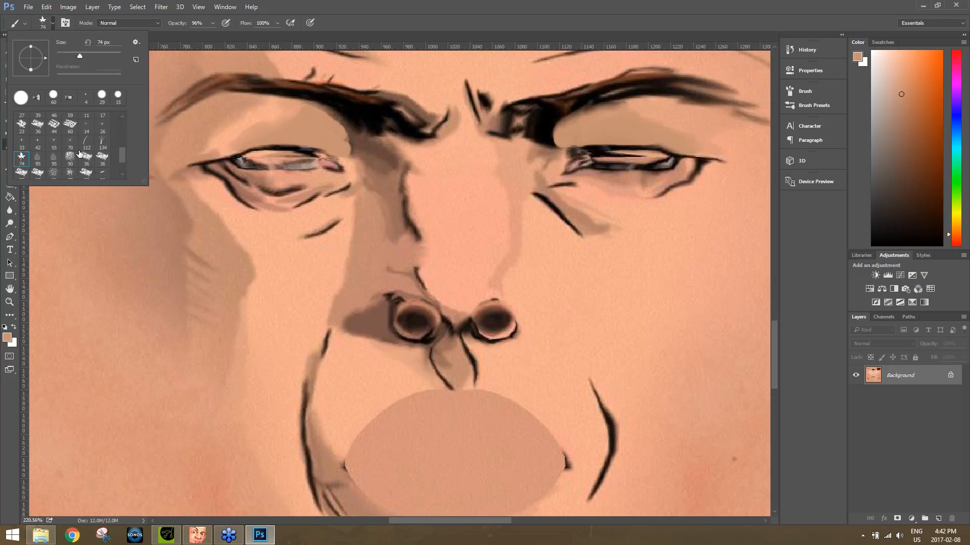
pyautogui.click(627, 248)
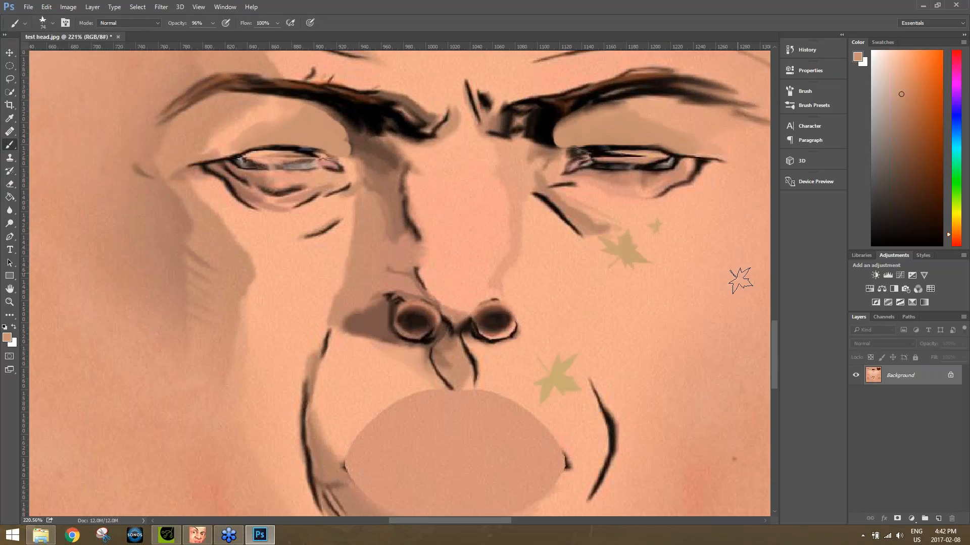
pyautogui.hotkey('ctrl', 'z')
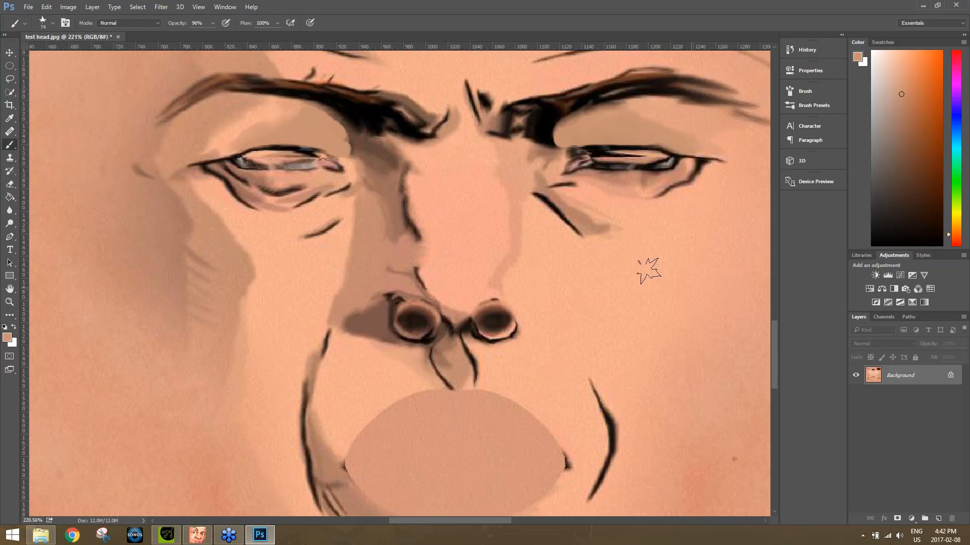
# Set the Brush's foreground colour to black (000000).
pyautogui.rightClick(9, 148)
pyautogui.click(51, 145)
pyautogui.click(7, 338)
pyautogui.write('000000')
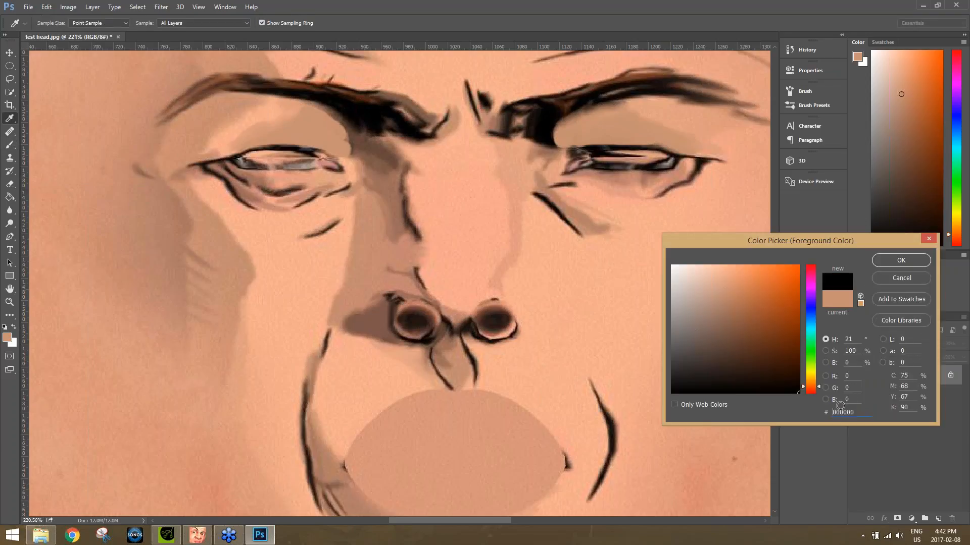
pyautogui.click(893, 262)
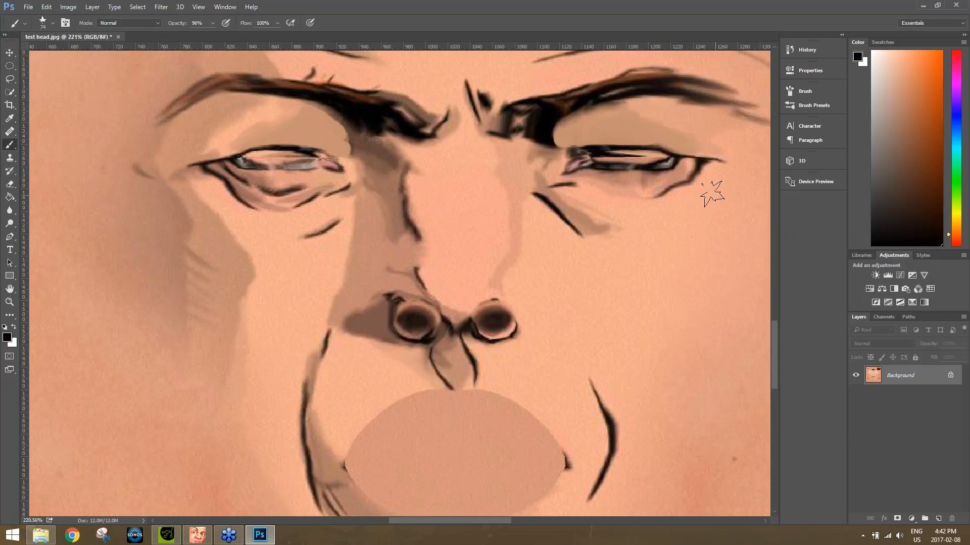
# Choose a small round brush and paint a solid black teardrop below the outer corner of the right eye.
pyautogui.click(43, 22)
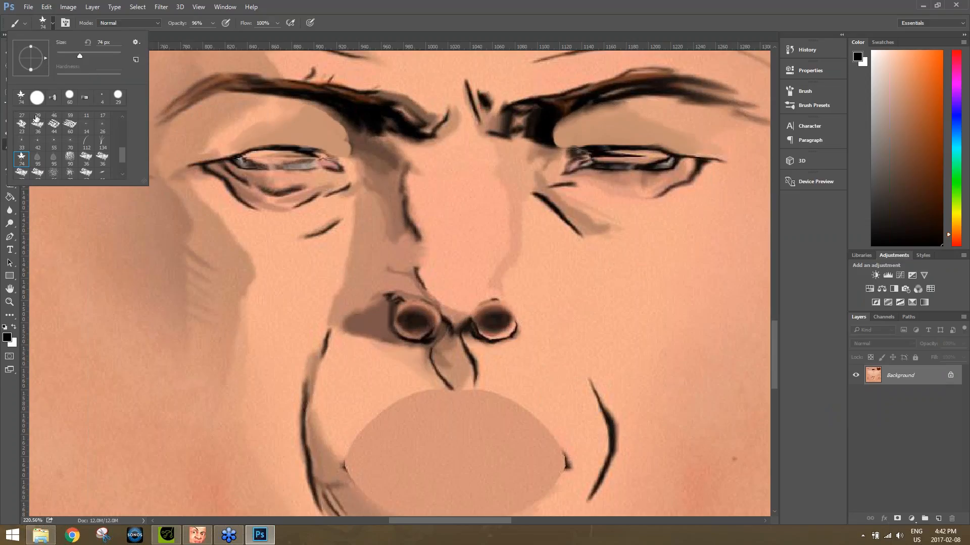
pyautogui.click(38, 119)
pyautogui.click(371, 3)
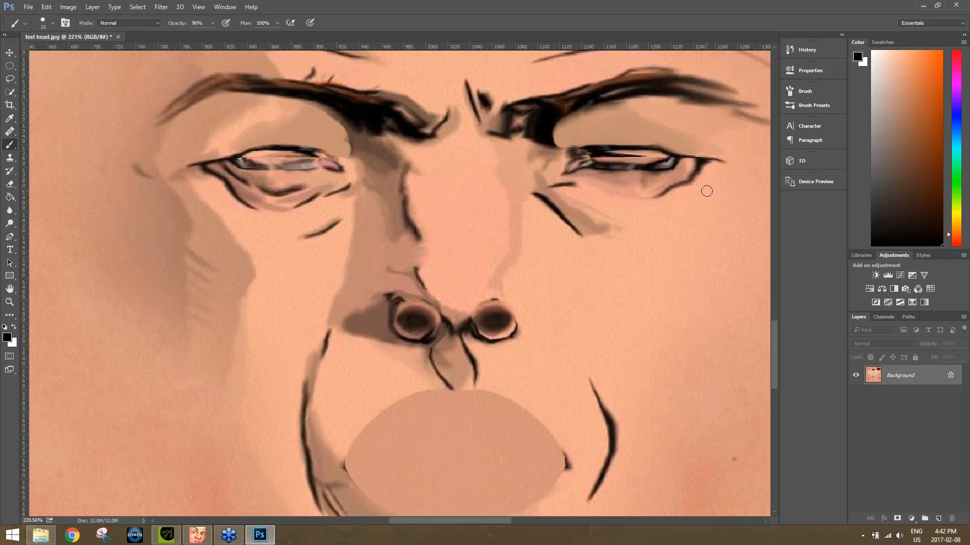
pyautogui.moveTo(709, 189)
pyautogui.mouseDown()
pyautogui.moveTo(696, 231)
pyautogui.moveTo(719, 223)
pyautogui.moveTo(711, 189)
pyautogui.moveTo(711, 221)
pyautogui.mouseUp()
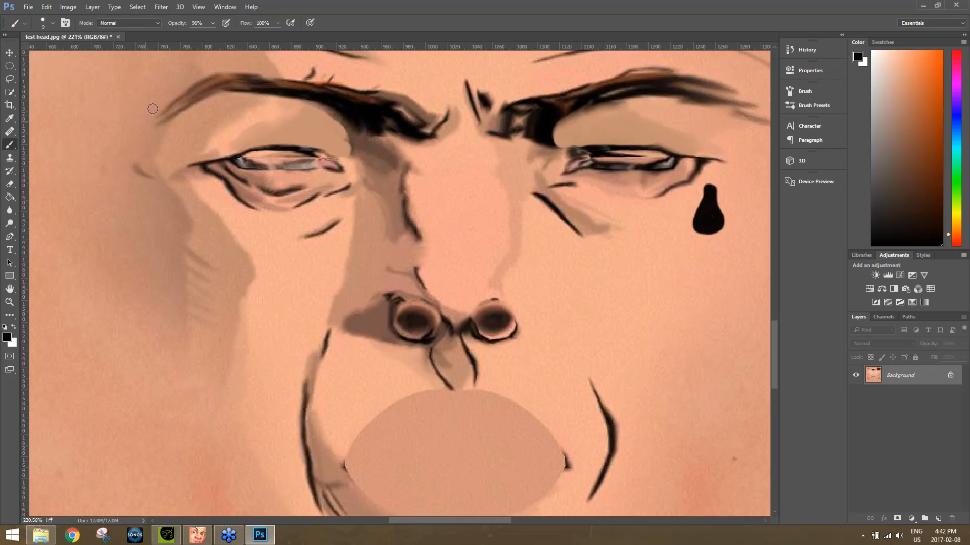
# Save the retouched texture over test head.jpg on the Desktop as a baseline JPEG at quality 12.
pyautogui.click(29, 7)
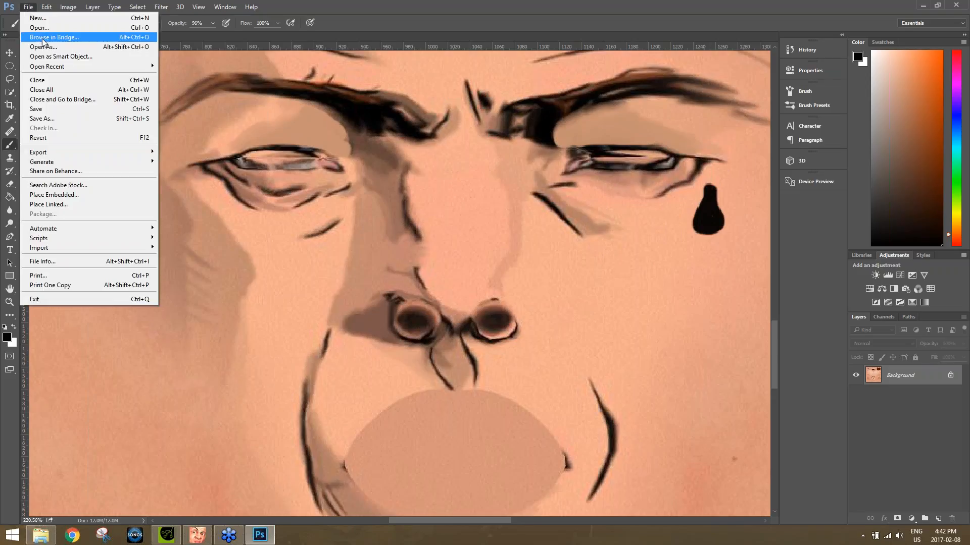
pyautogui.click(51, 118)
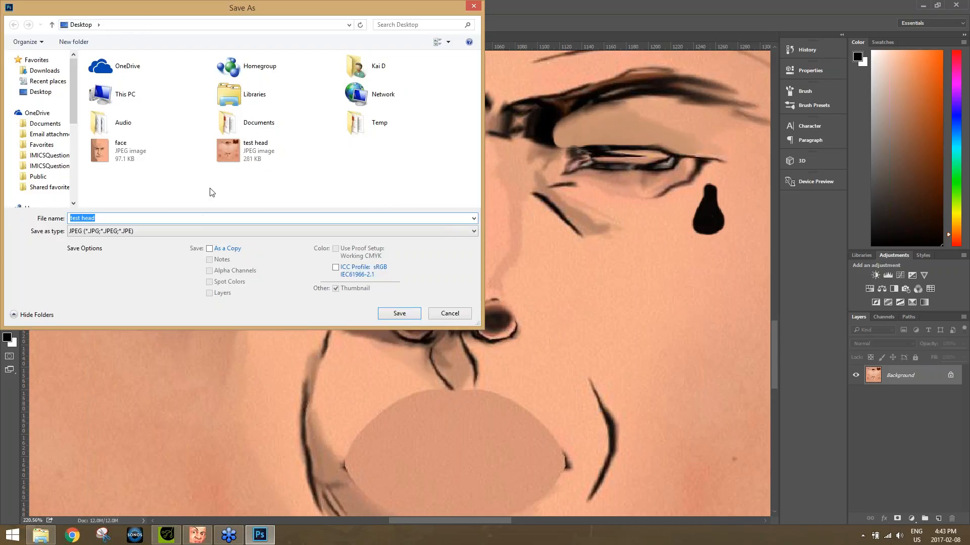
pyautogui.doubleClick(240, 153)
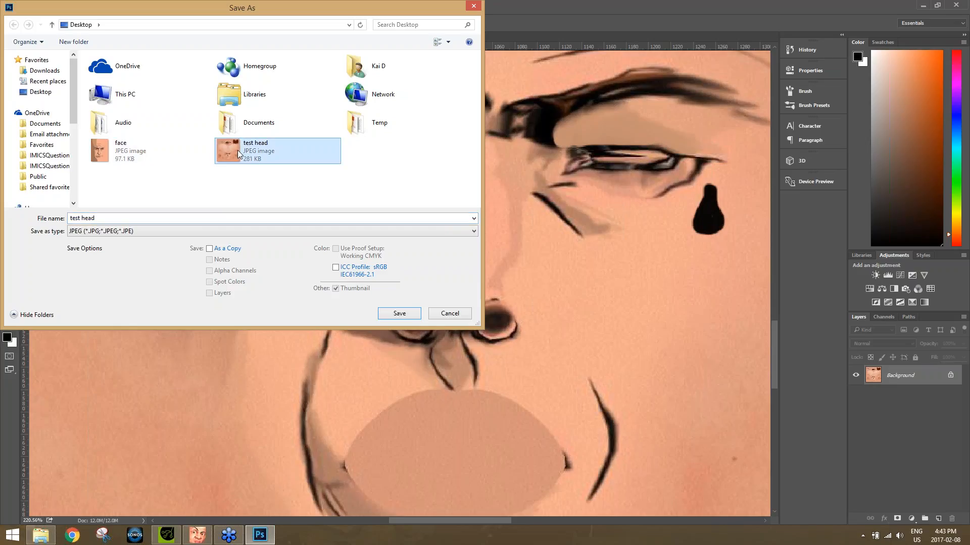
pyautogui.click(508, 266)
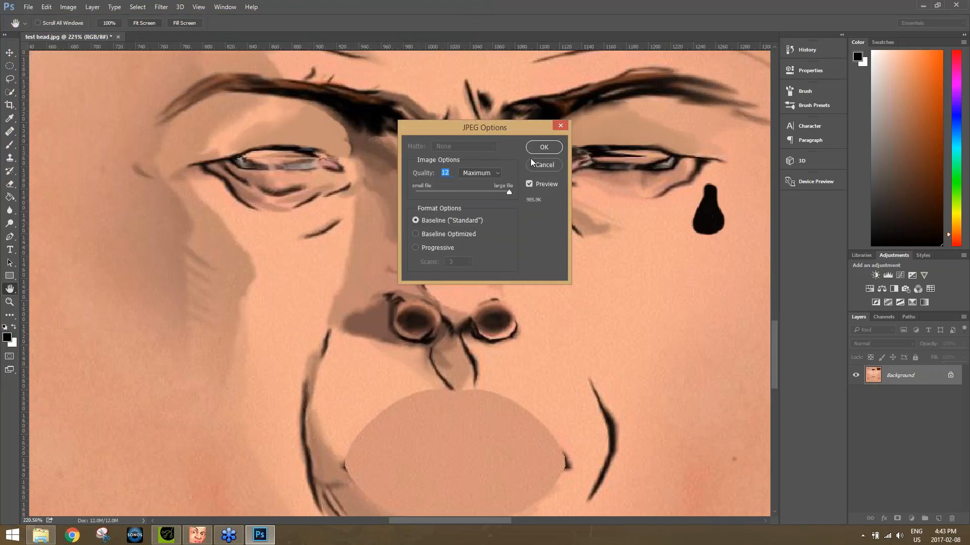
pyautogui.click(543, 148)
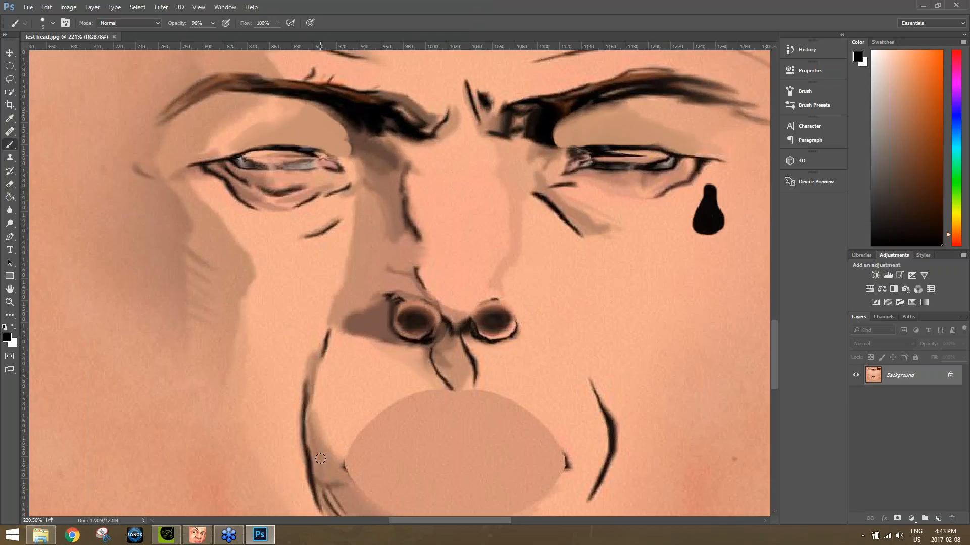
# Switch to CrazyTalk 8, reload the test head image as Skin_Head's diffuse texture, and return the playhead to frame 1.
pyautogui.hotkey('alt', 'Tab')
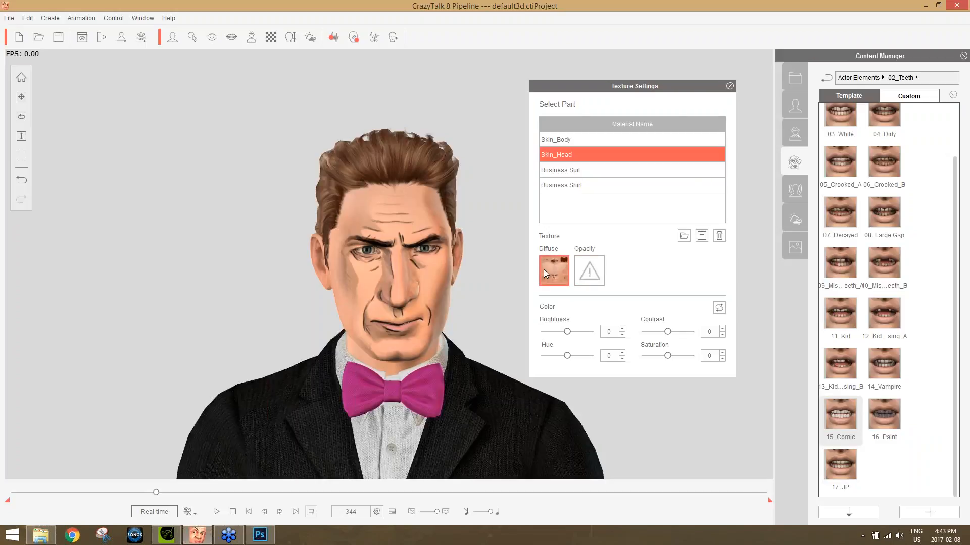
pyautogui.click(683, 236)
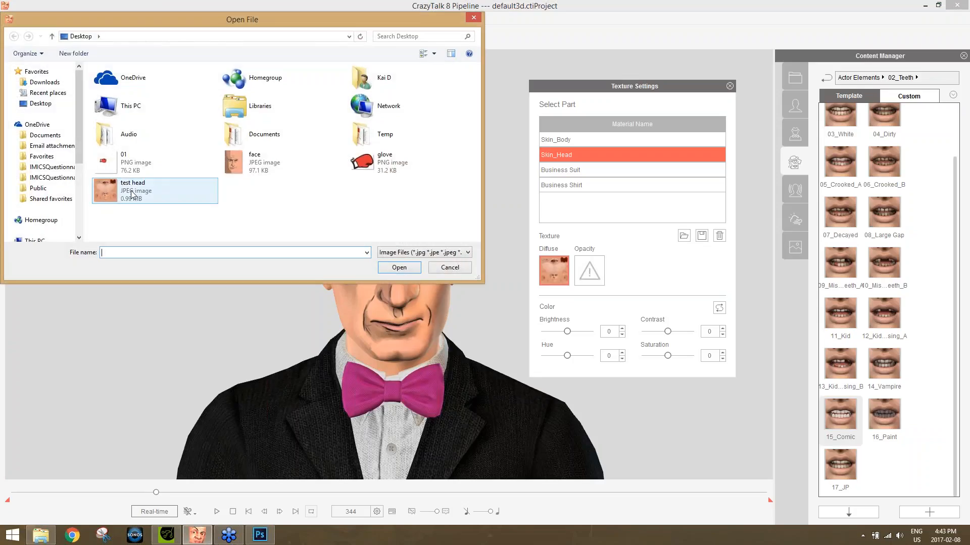
pyautogui.doubleClick(132, 193)
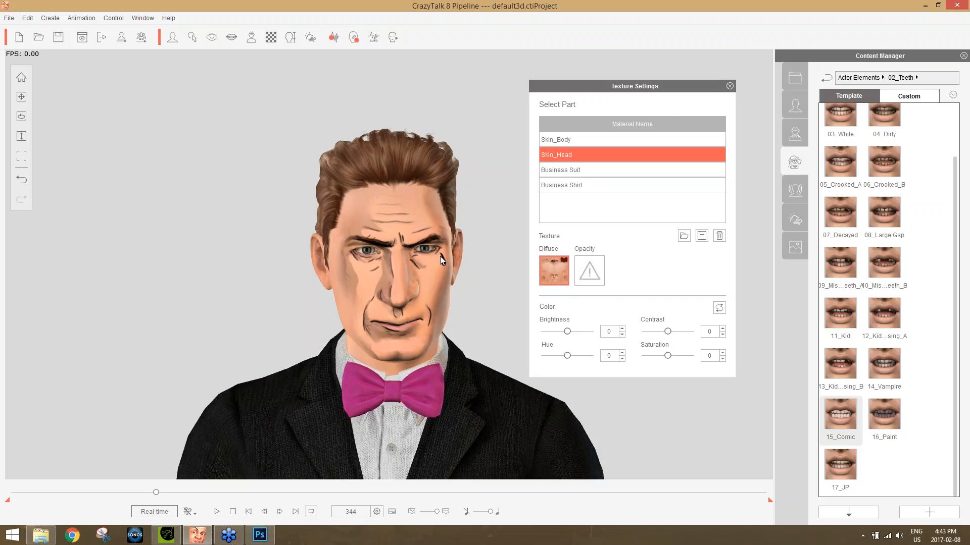
pyautogui.click(729, 86)
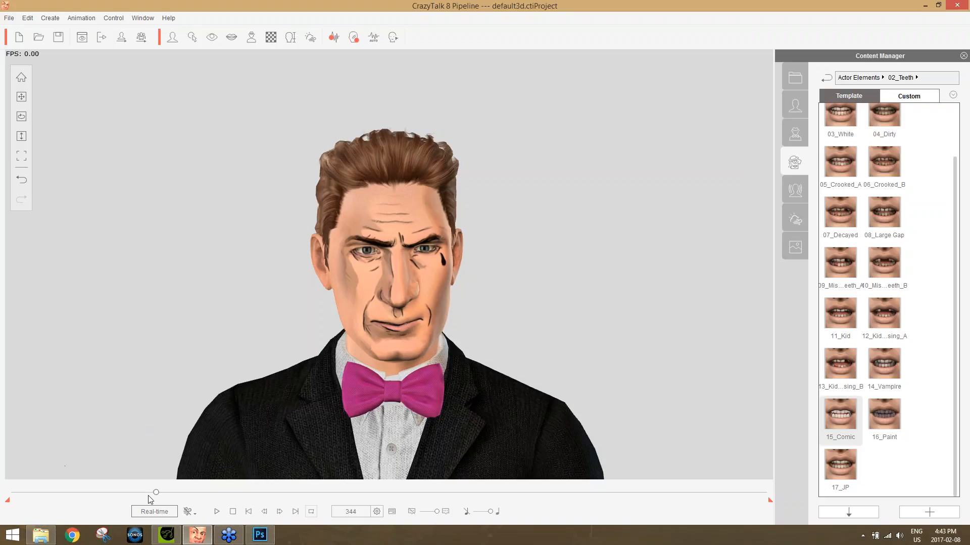
pyautogui.moveTo(155, 494); pyautogui.dragTo(3, 499)
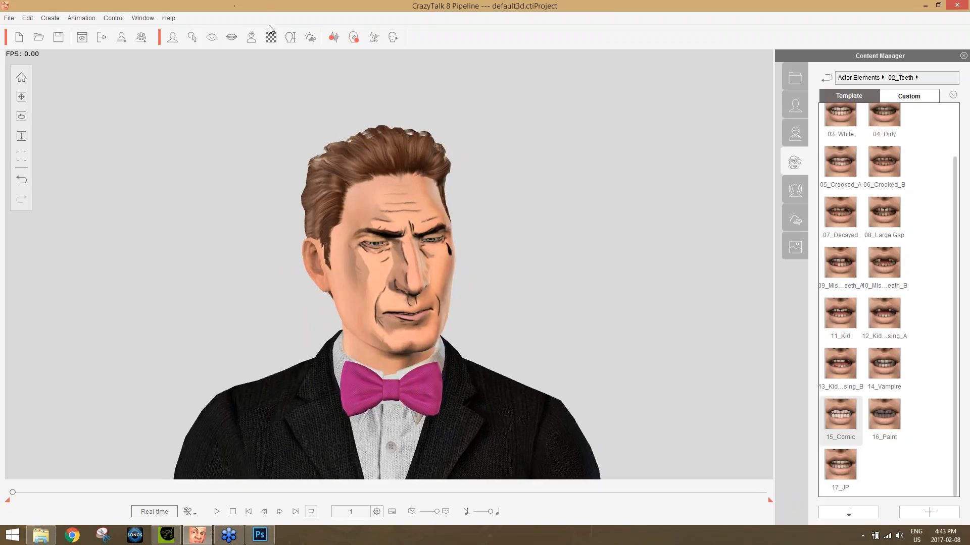
pyautogui.click(333, 40)
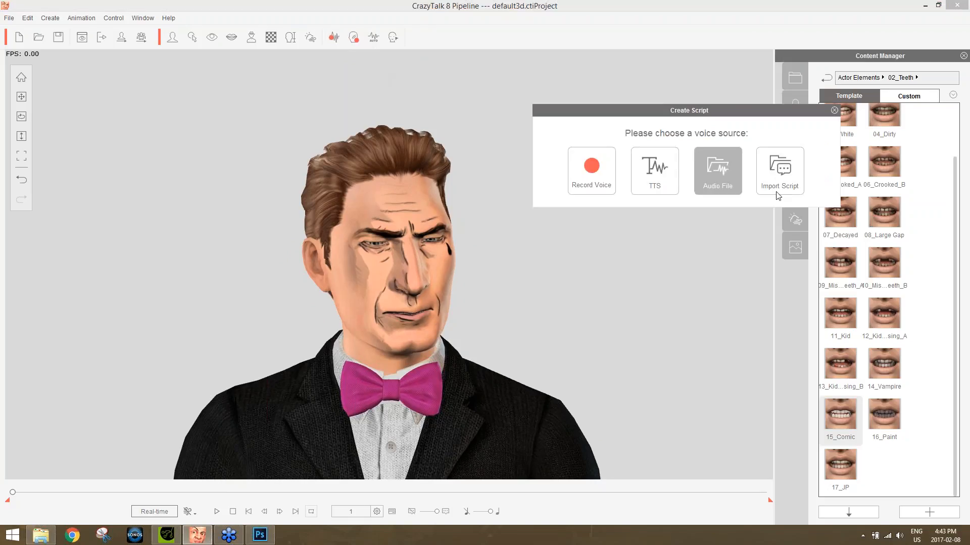
pyautogui.click(787, 179)
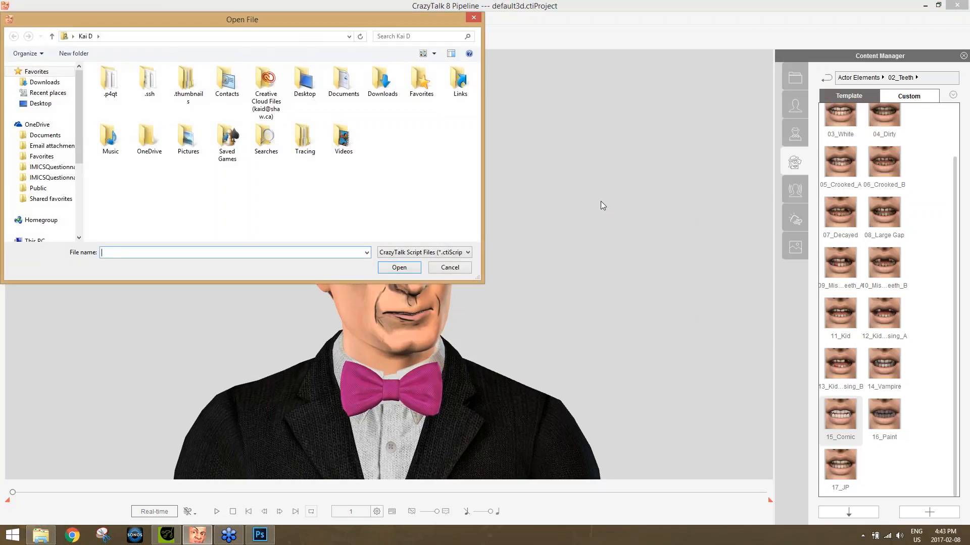
pyautogui.click(457, 265)
# Create a voice script from the audio file "better call long" with the Talk Mode auto motion and stop its playback.
pyautogui.click(333, 37)
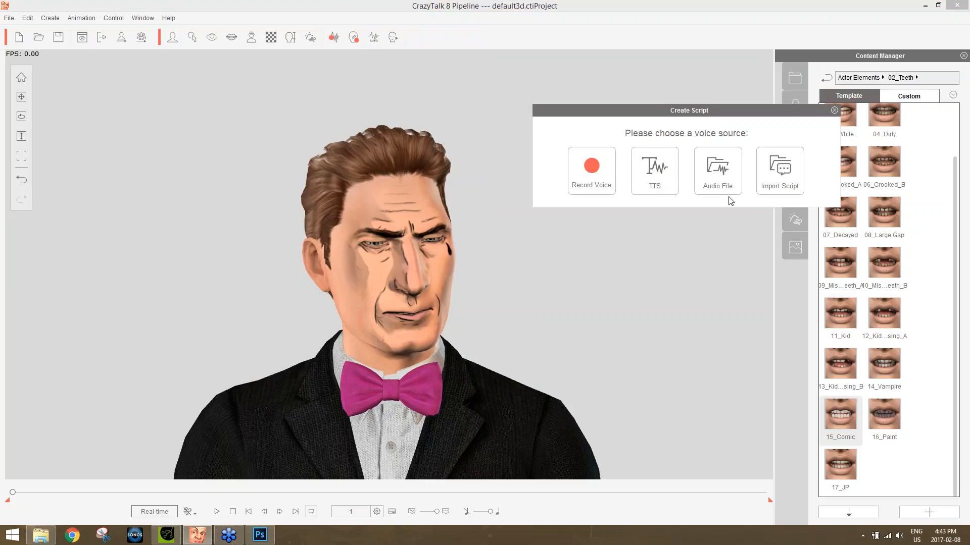
pyautogui.click(725, 180)
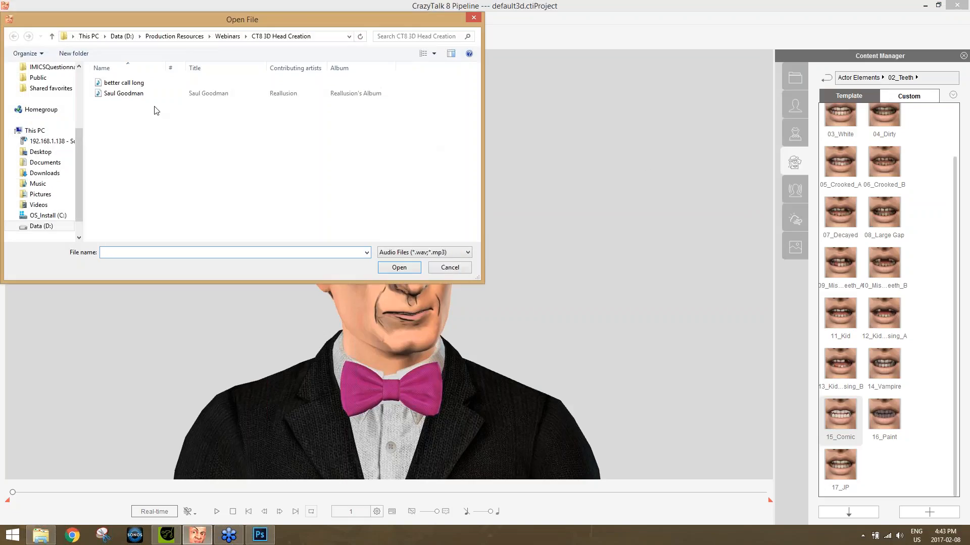
pyautogui.doubleClick(125, 84)
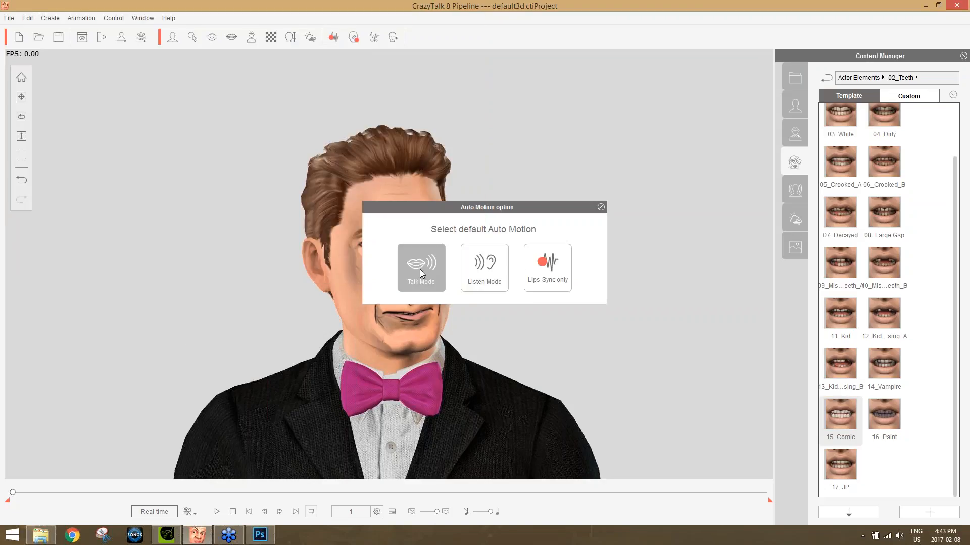
pyautogui.click(420, 269)
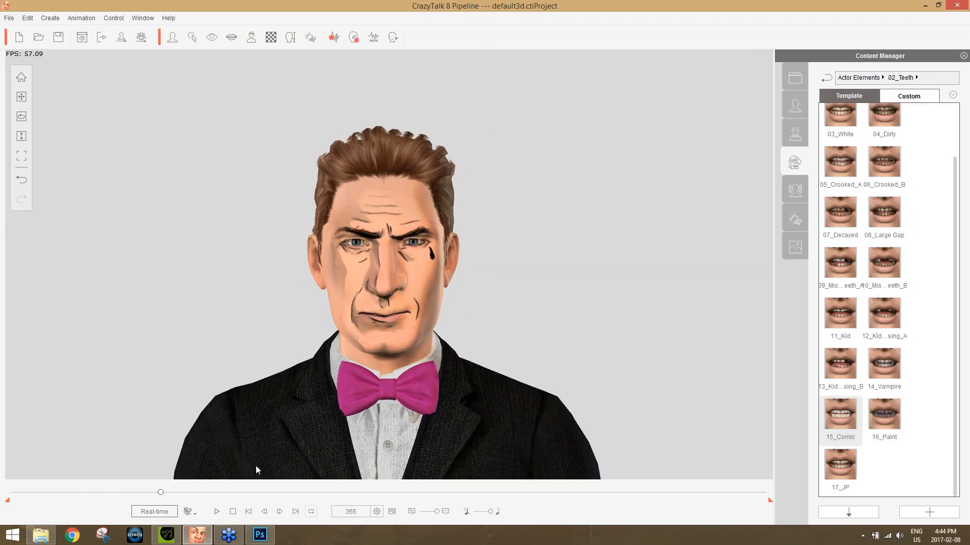
pyautogui.click(233, 512)
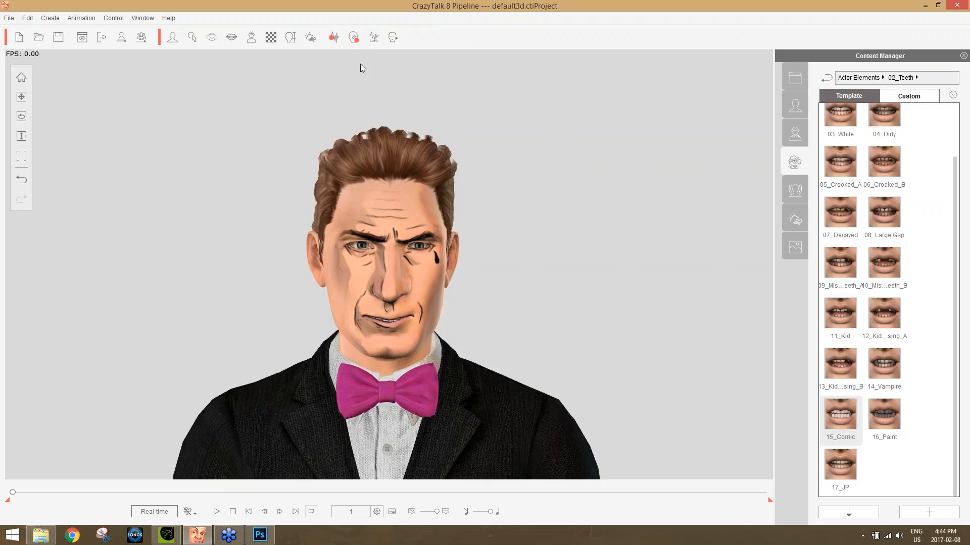
# Open Face Puppet, choose the fourth full face control preset, and preview it on the actor.
pyautogui.click(354, 38)
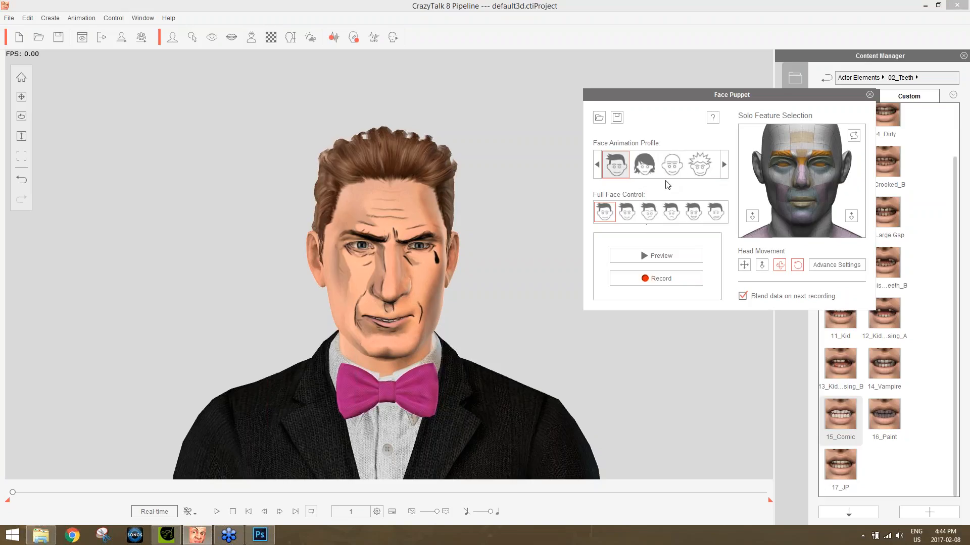
pyautogui.click(667, 209)
pyautogui.press('space')
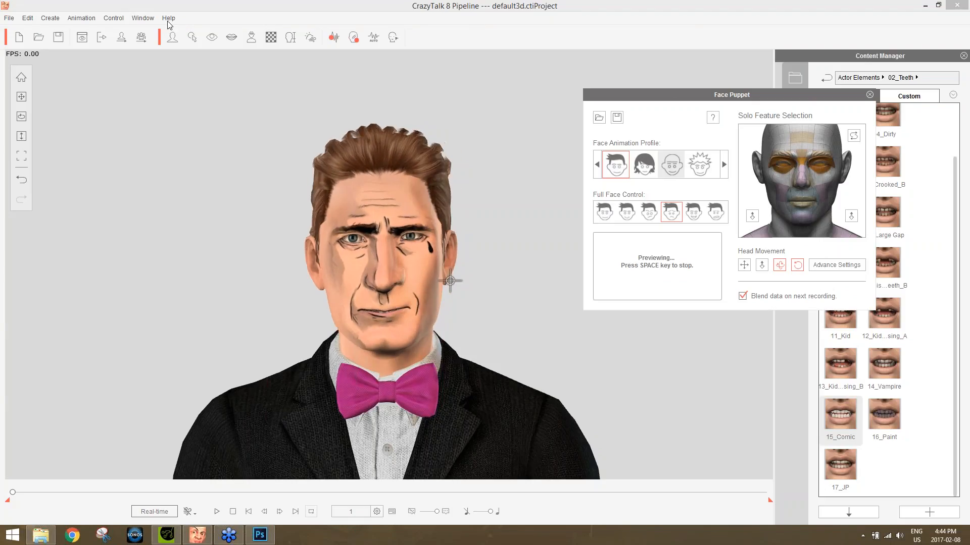
pyautogui.press('space')
# Record a Face Puppet performance over the voice clip from frame 1 to frame 345, and close Face Puppet.
pyautogui.click(690, 278)
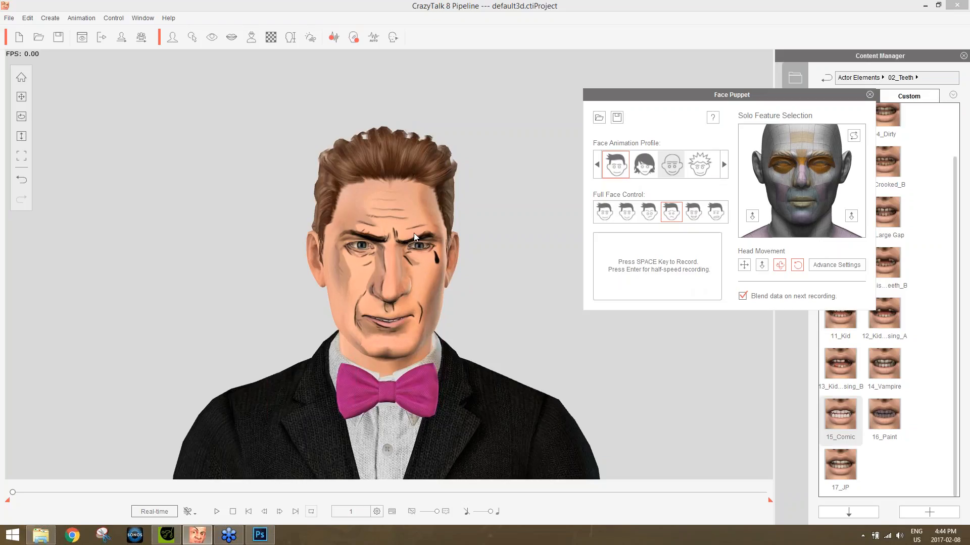
pyautogui.press('space')
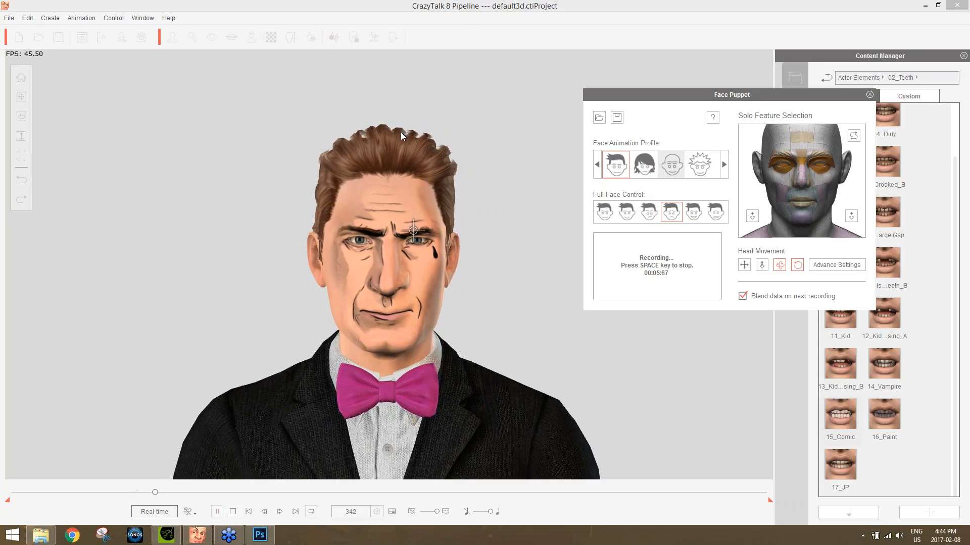
pyautogui.press('space')
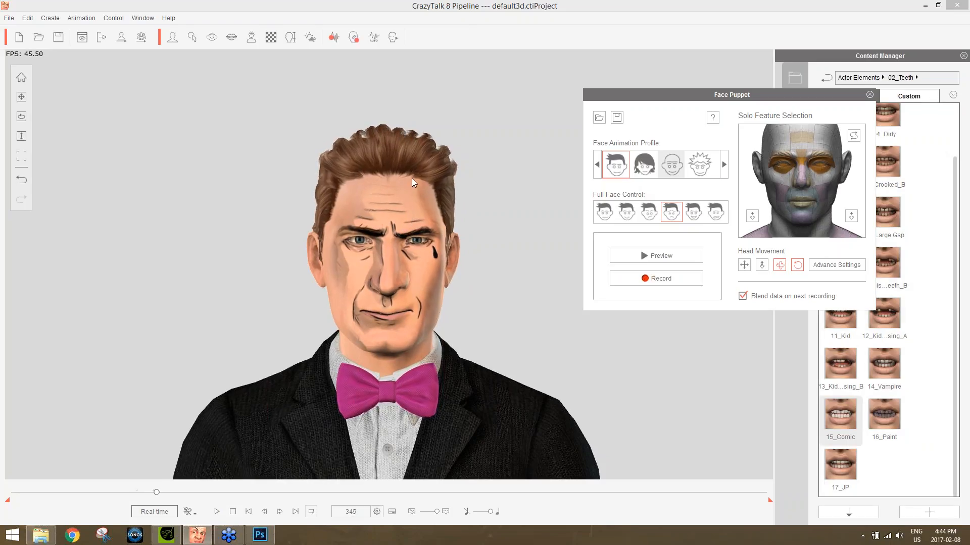
pyautogui.click(869, 95)
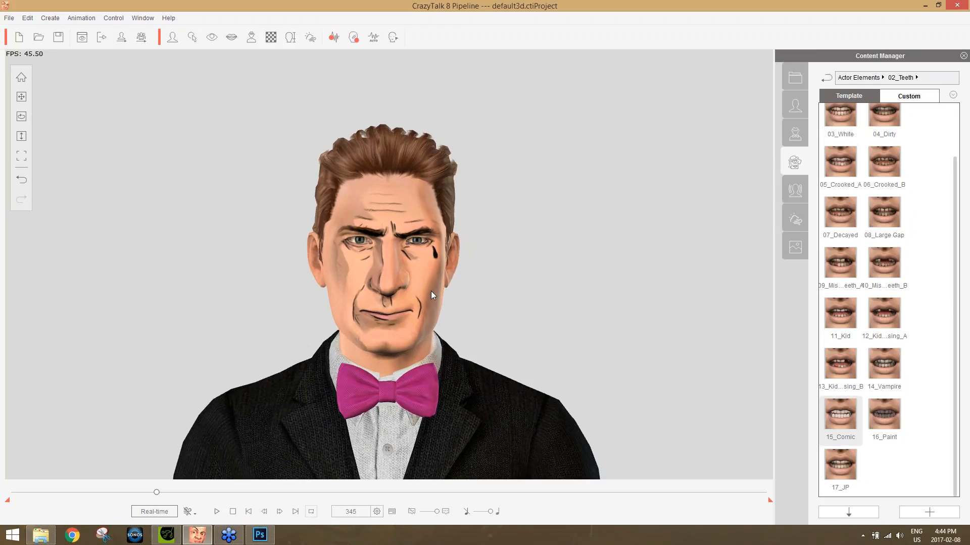
# Show the timeline and expand the Voice track to examine the lip-sync keys of the "better call long" clip.
pyautogui.press('F3')
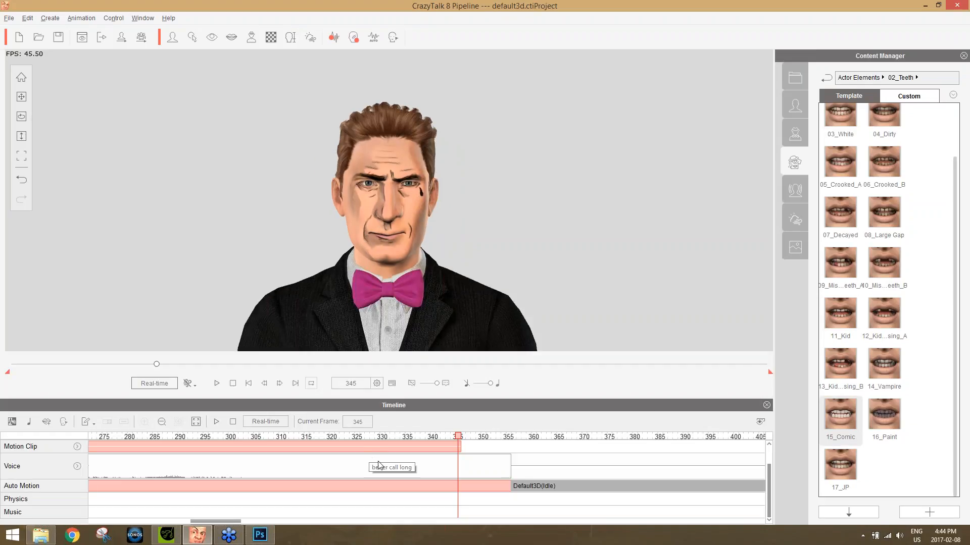
pyautogui.scroll(-5, 377, 462)
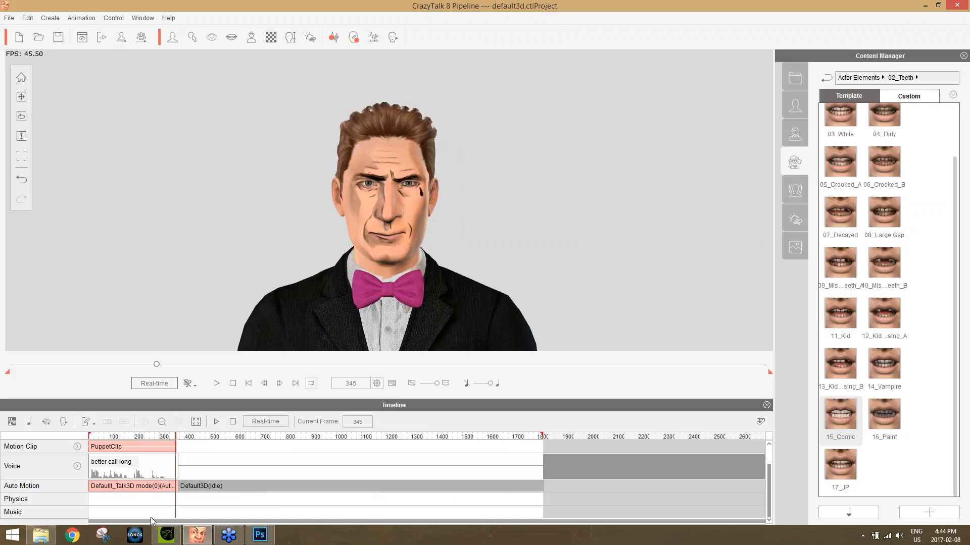
pyautogui.press('space')
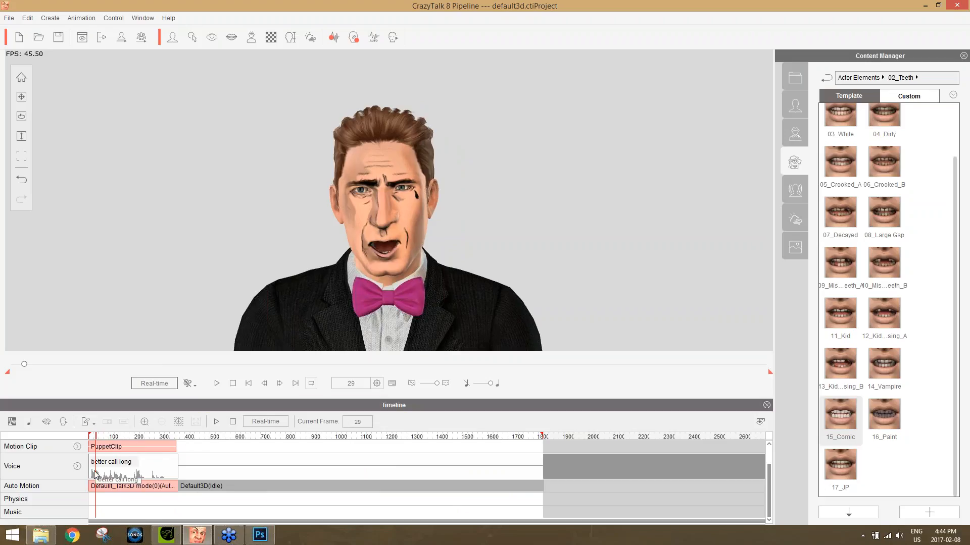
pyautogui.click(77, 467)
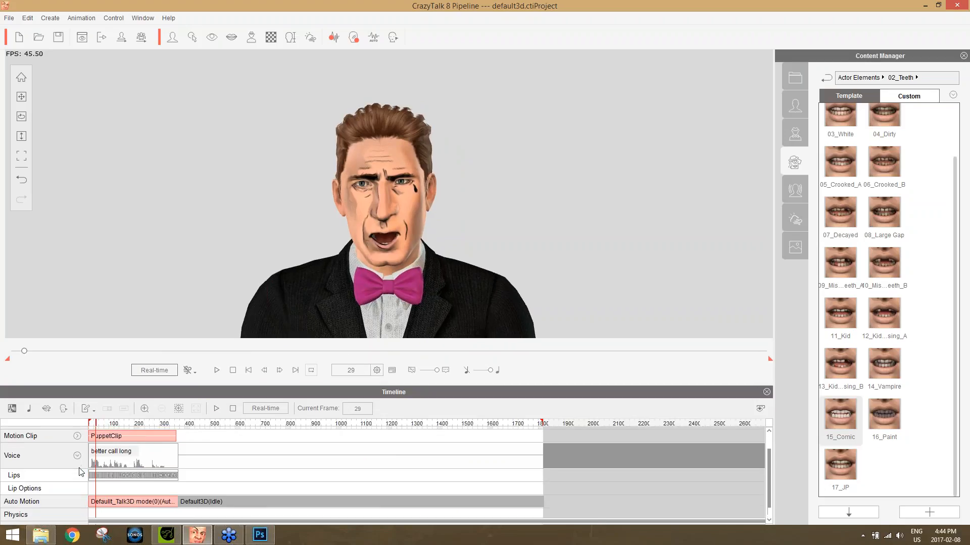
pyautogui.scroll(4, 155, 483)
pyautogui.scroll(2, 155, 482)
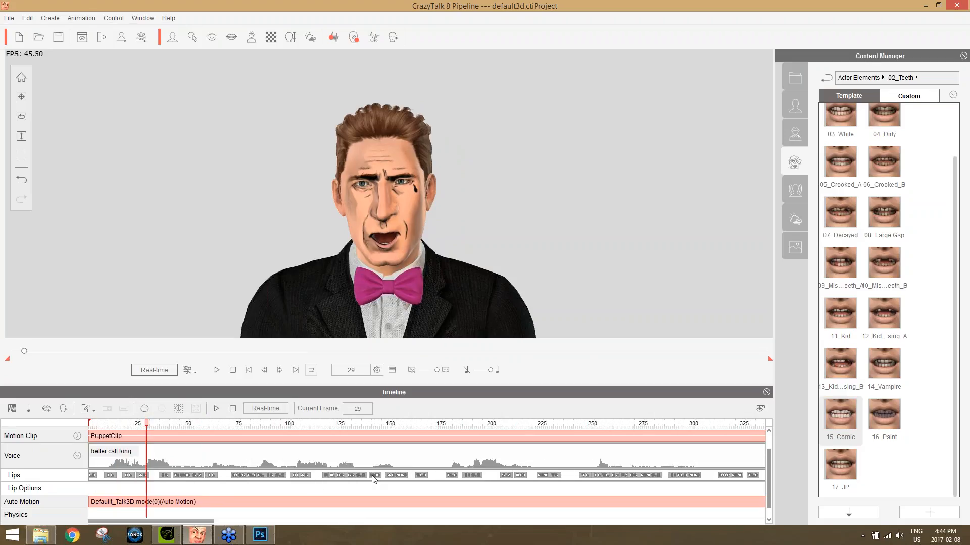
pyautogui.scroll(-2, 374, 471)
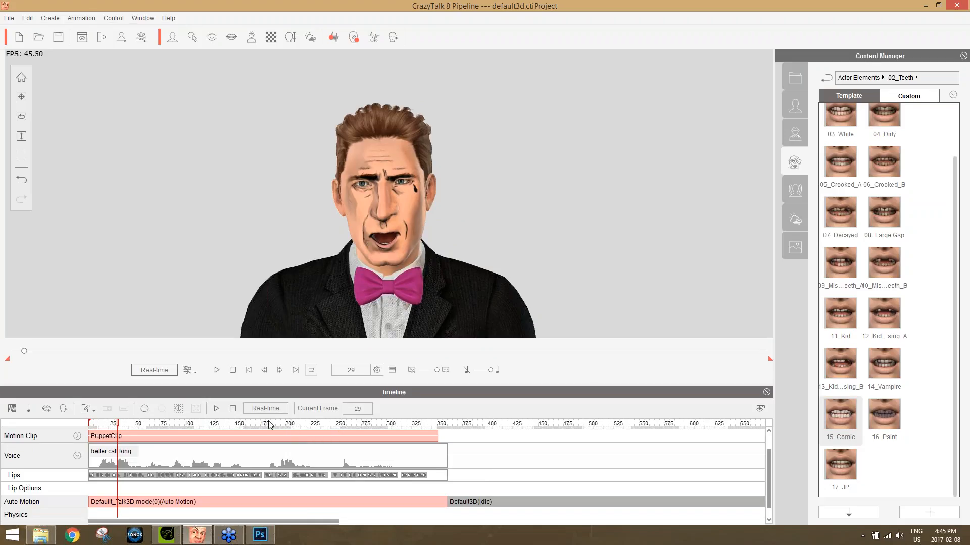
# Move the playhead to frame 244 and set a default face key there in the Face Key Editor.
pyautogui.moveTo(270, 421); pyautogui.dragTo(336, 424)
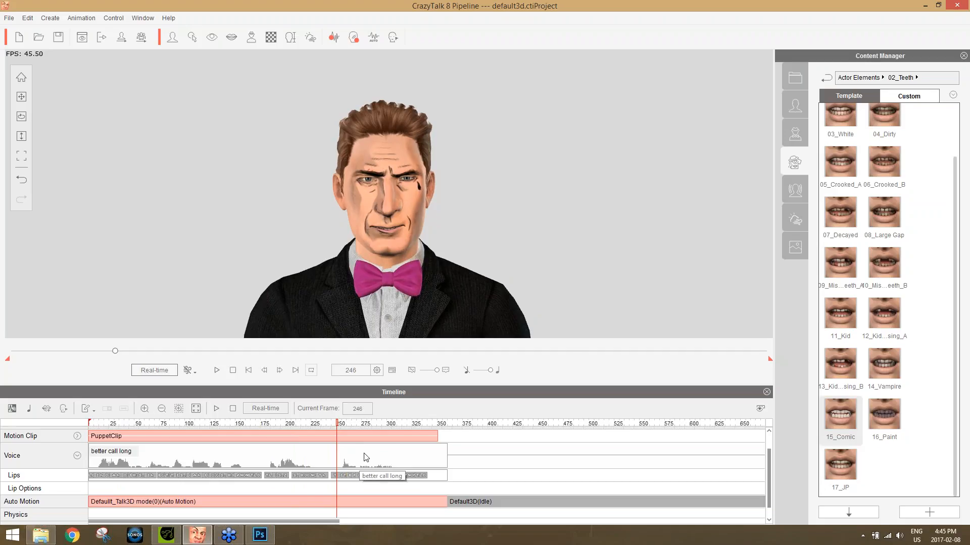
pyautogui.moveTo(342, 422); pyautogui.dragTo(334, 423)
pyautogui.click(393, 37)
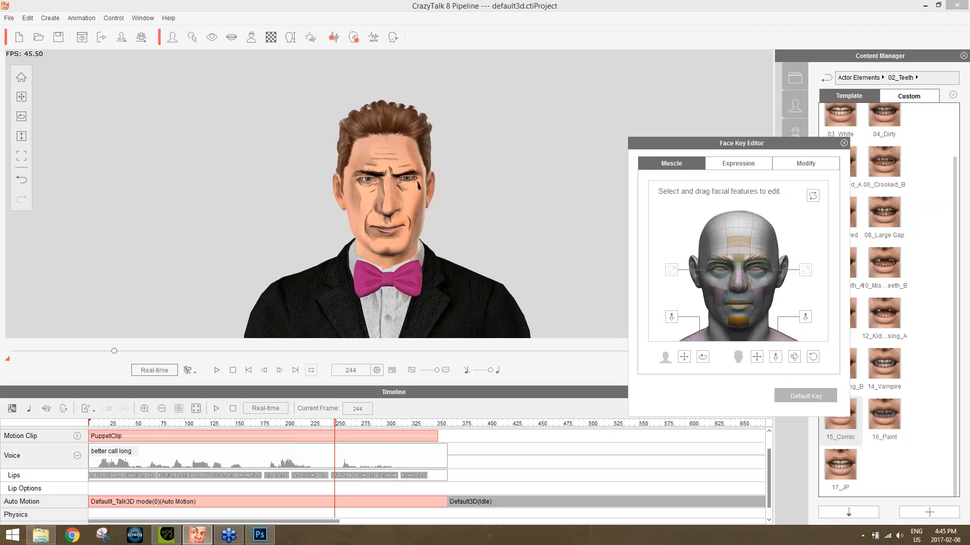
pyautogui.click(805, 396)
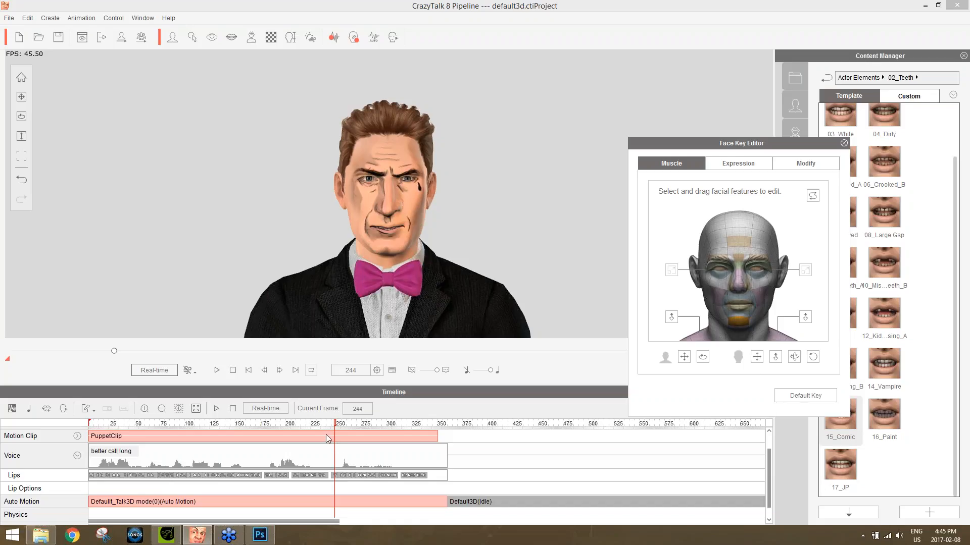
# Advance to frame 256 and pull the central forehead muscle region down to key a new brow expression.
pyautogui.moveTo(338, 427); pyautogui.dragTo(346, 426)
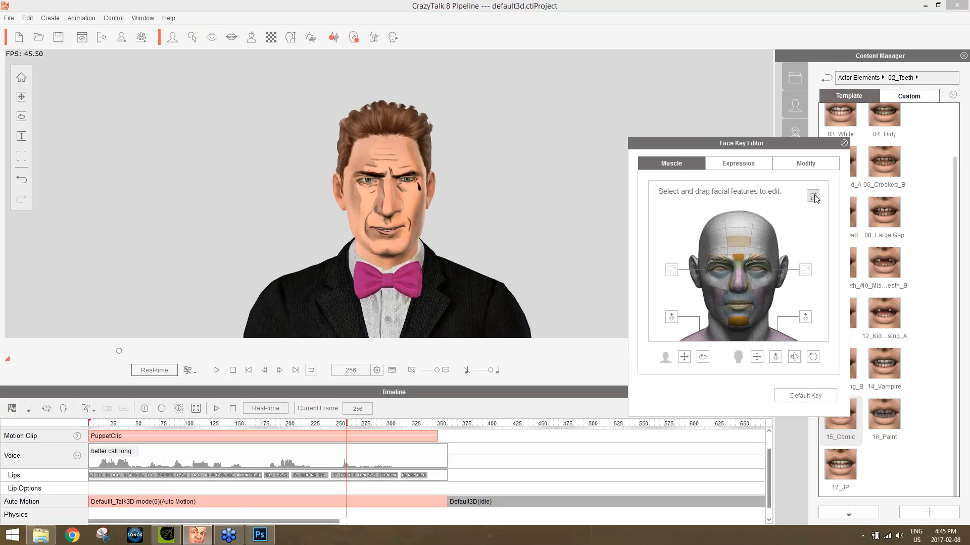
pyautogui.click(740, 258)
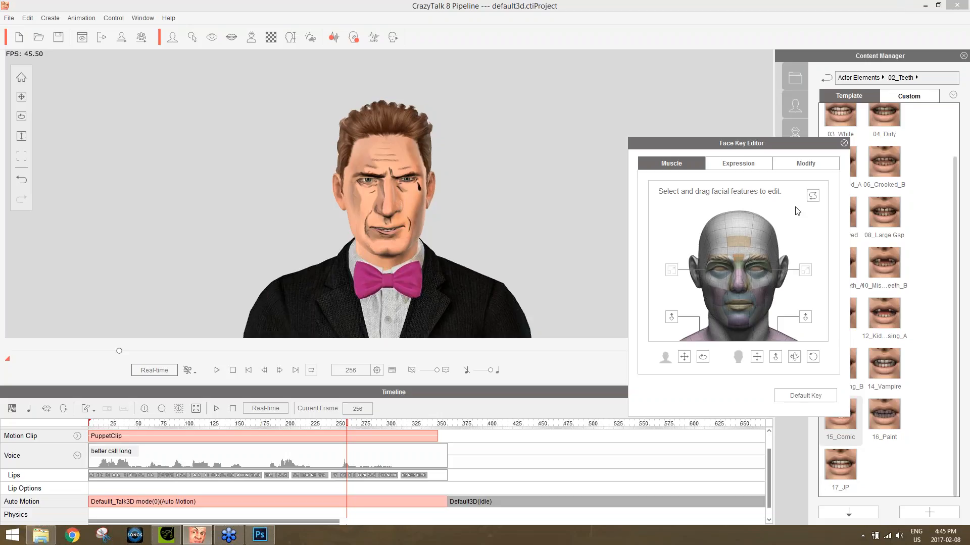
pyautogui.moveTo(740, 239); pyautogui.dragTo(715, 543)
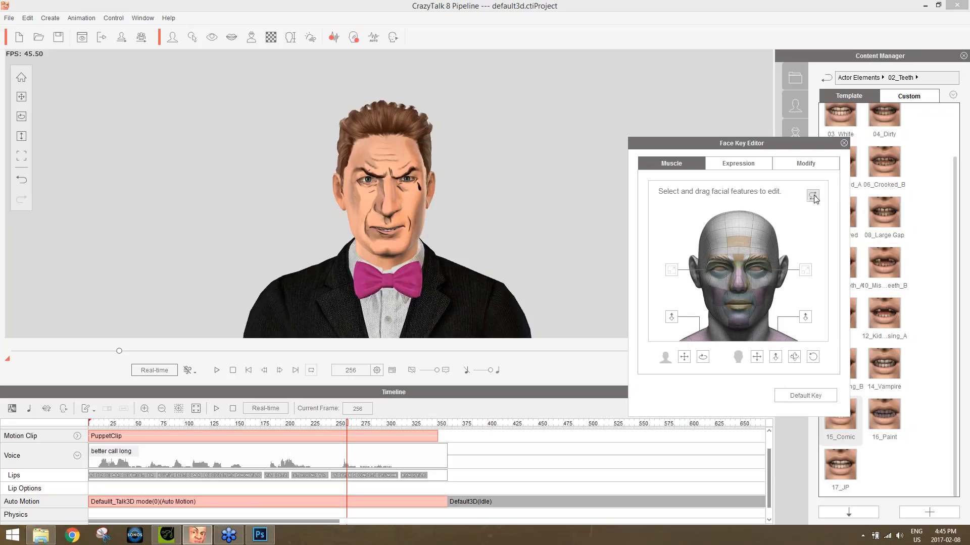
pyautogui.click(741, 280)
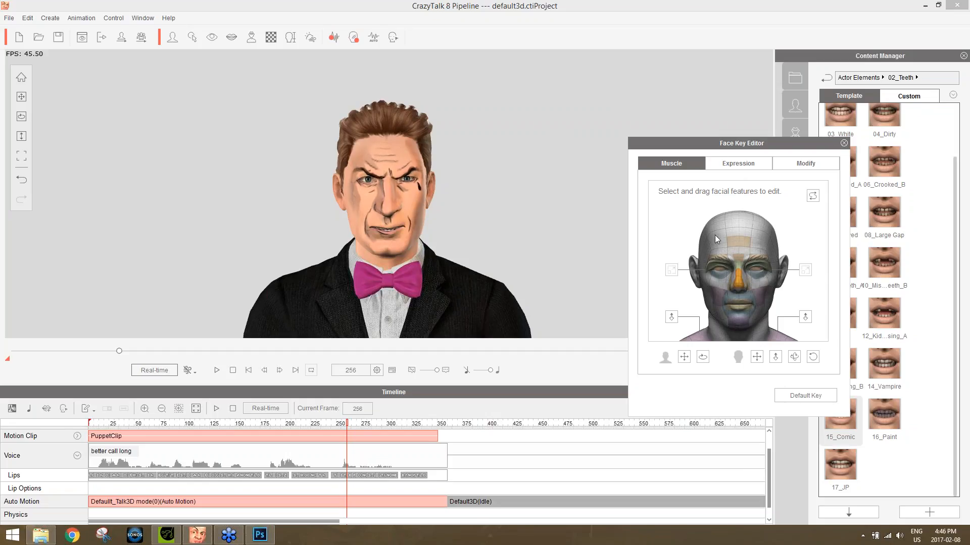
pyautogui.click(813, 196)
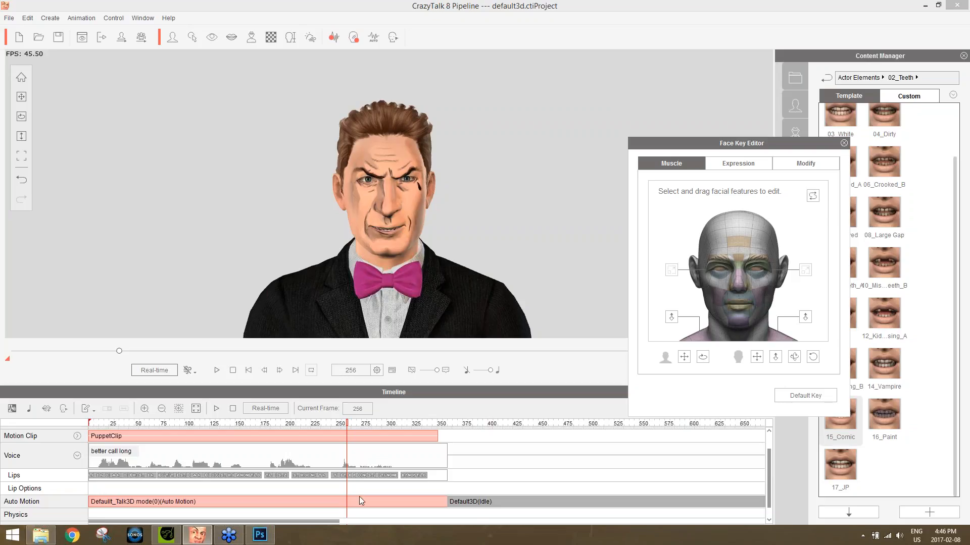
pyautogui.moveTo(337, 425)
pyautogui.mouseDown()
pyautogui.moveTo(420, 424)
pyautogui.moveTo(340, 426)
pyautogui.moveTo(365, 428)
pyautogui.moveTo(346, 431)
pyautogui.mouseUp()
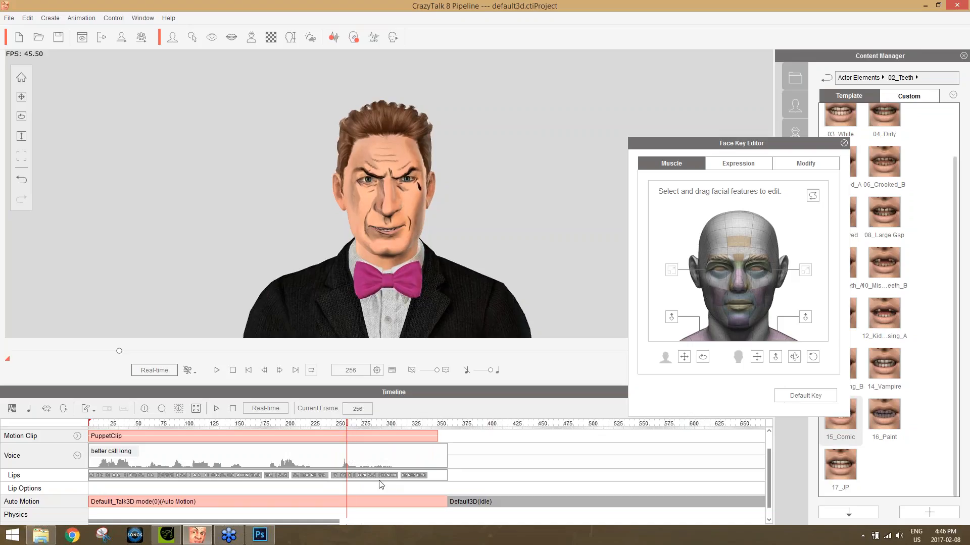
# Break the voice and Auto Motion clip at frame 256 and delete its second part.
pyautogui.scroll(2, 384, 467)
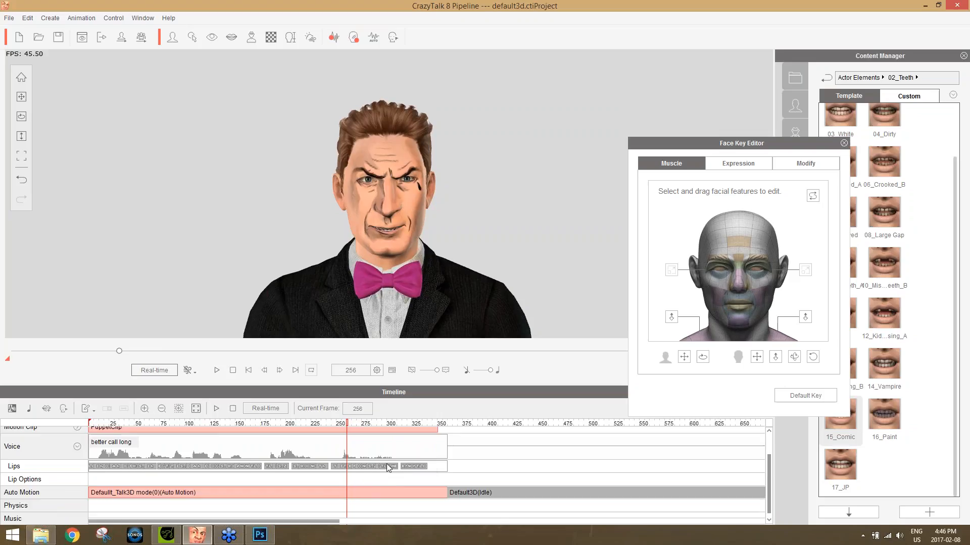
pyautogui.scroll(-3, 385, 457)
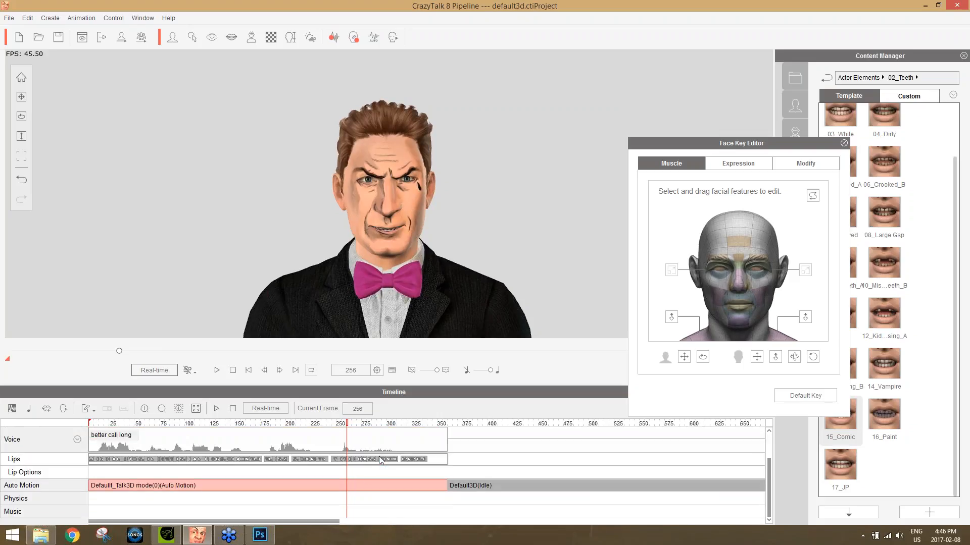
pyautogui.click(347, 486)
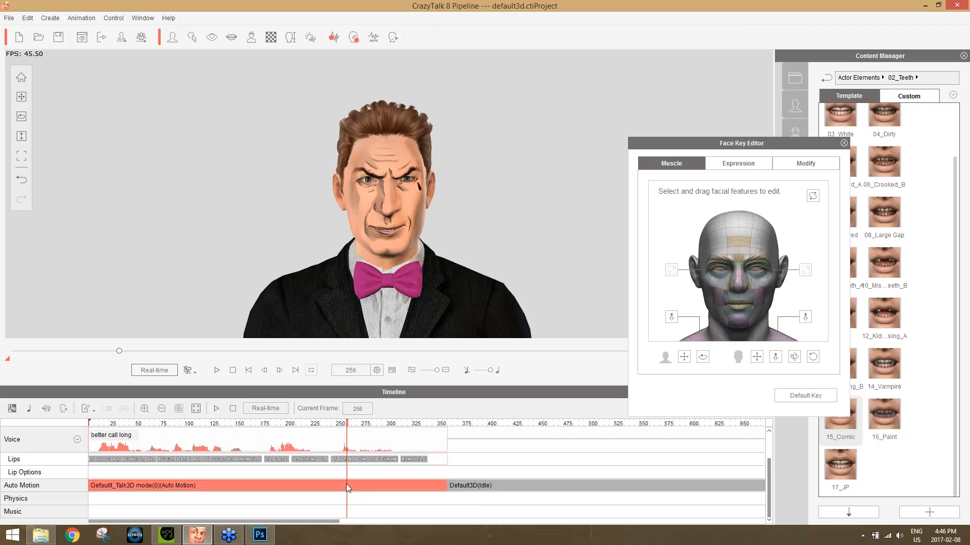
pyautogui.rightClick(348, 485)
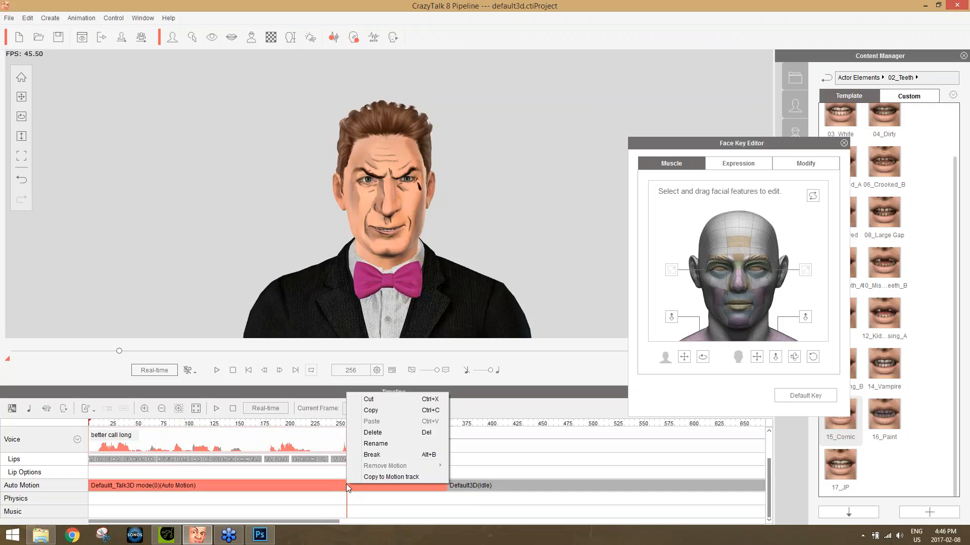
pyautogui.click(374, 455)
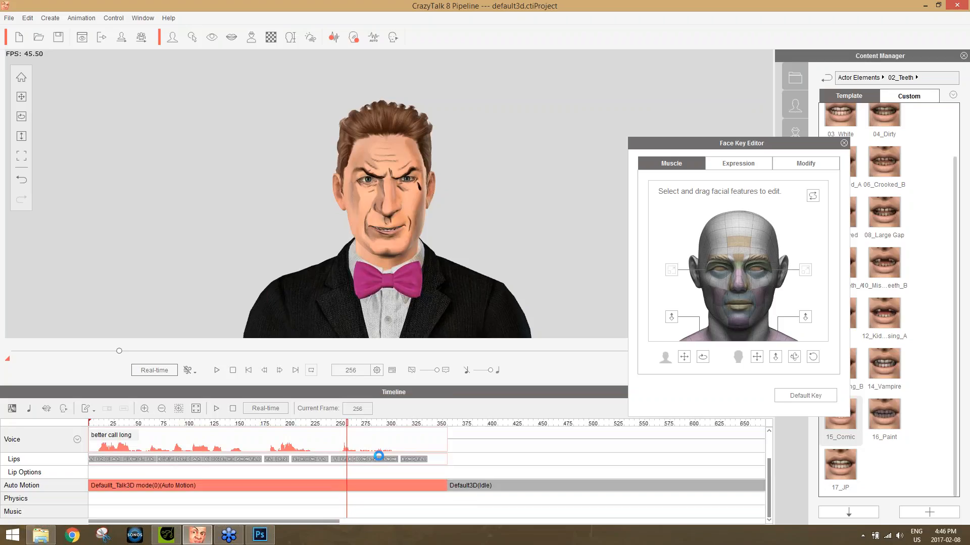
pyautogui.click(385, 485)
pyautogui.press('Delete')
# Break the remaining voice and Auto Motion clip at frame 244 and delete the short leftover piece.
pyautogui.moveTo(341, 427)
pyautogui.mouseDown()
pyautogui.moveTo(363, 428)
pyautogui.moveTo(340, 427)
pyautogui.mouseUp()
pyautogui.click(335, 486)
pyautogui.rightClick(335, 486)
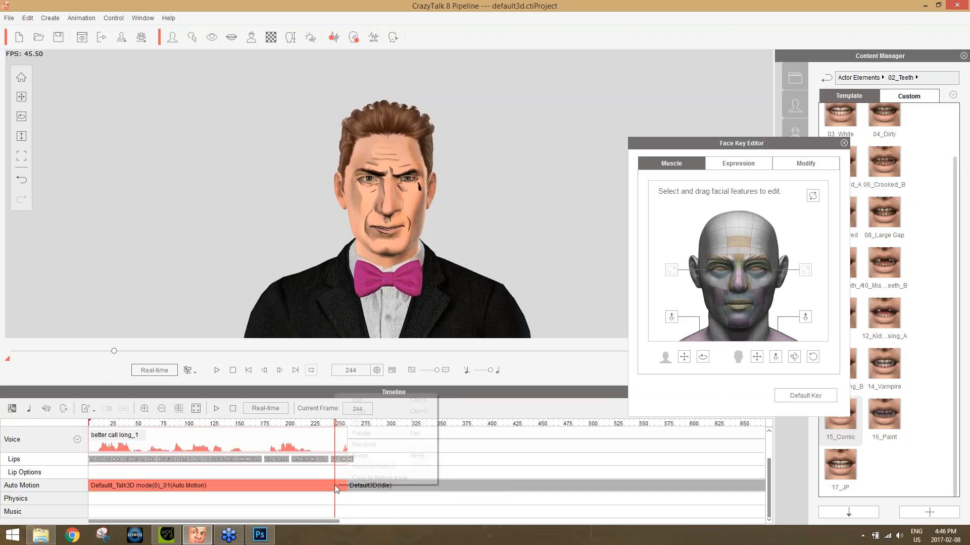
pyautogui.click(368, 451)
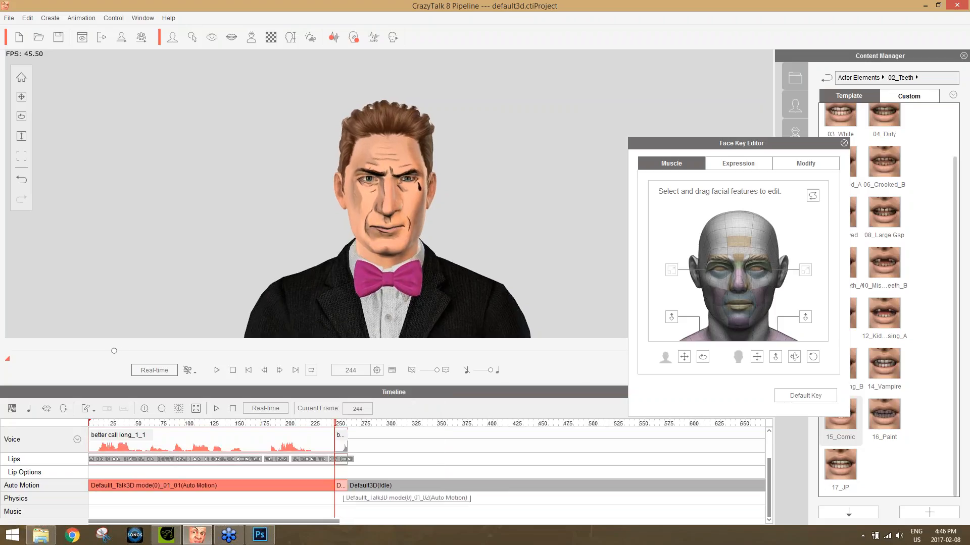
pyautogui.click(343, 486)
pyautogui.press('Delete')
# Break the PuppetClip on the Motion Clip track at frame 255 and delete its second part.
pyautogui.moveTo(329, 423)
pyautogui.mouseDown()
pyautogui.moveTo(376, 429)
pyautogui.moveTo(346, 432)
pyautogui.mouseUp()
pyautogui.scroll(2, 369, 472)
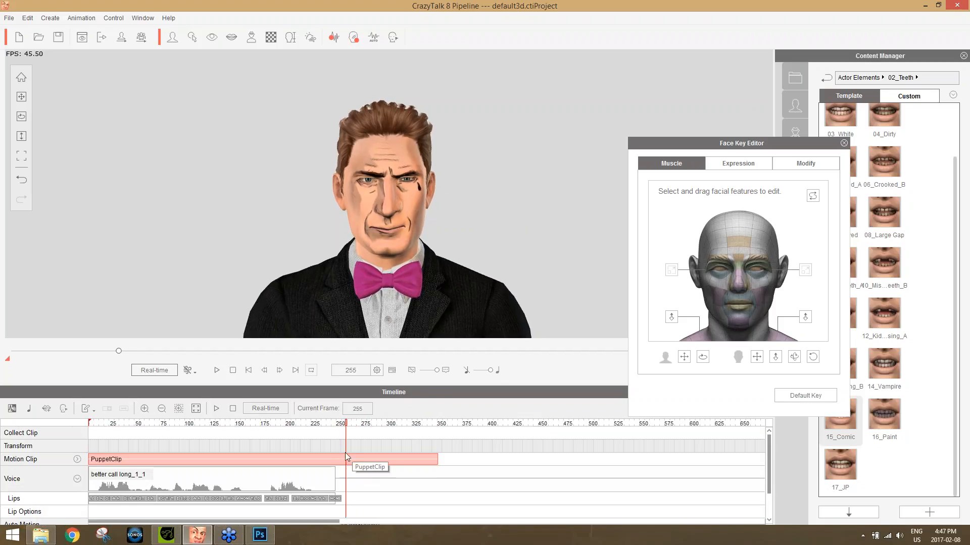
pyautogui.moveTo(345, 423)
pyautogui.mouseDown()
pyautogui.moveTo(354, 424)
pyautogui.moveTo(346, 424)
pyautogui.mouseUp()
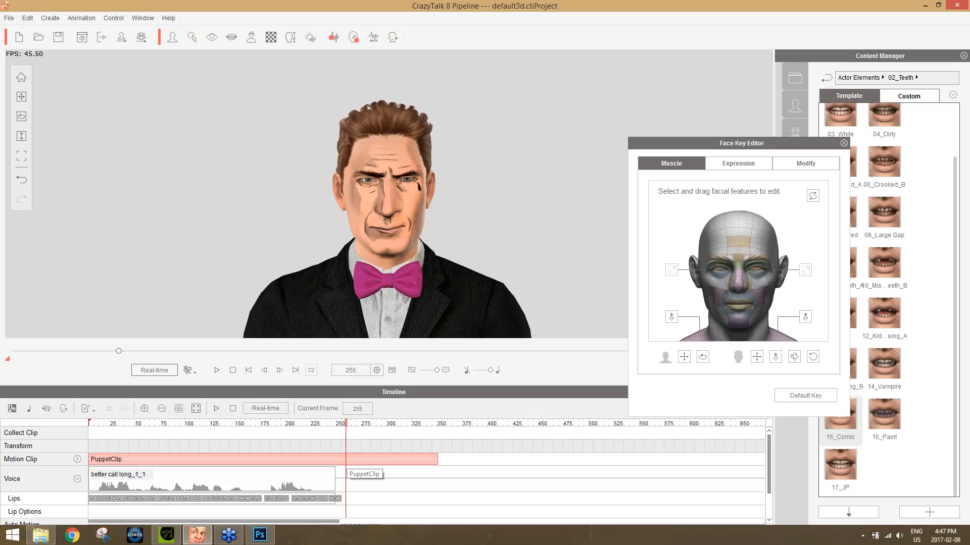
pyautogui.rightClick(346, 461)
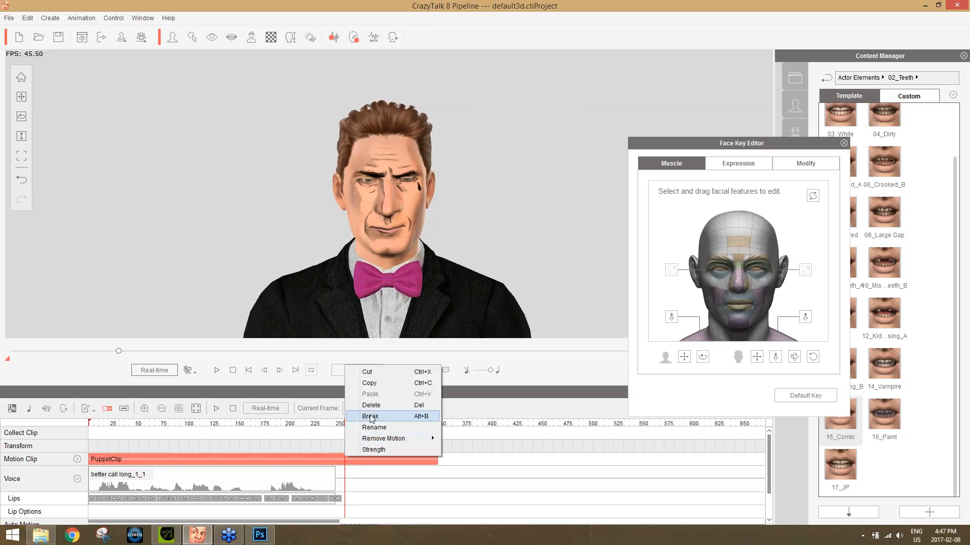
pyautogui.click(374, 413)
pyautogui.click(366, 461)
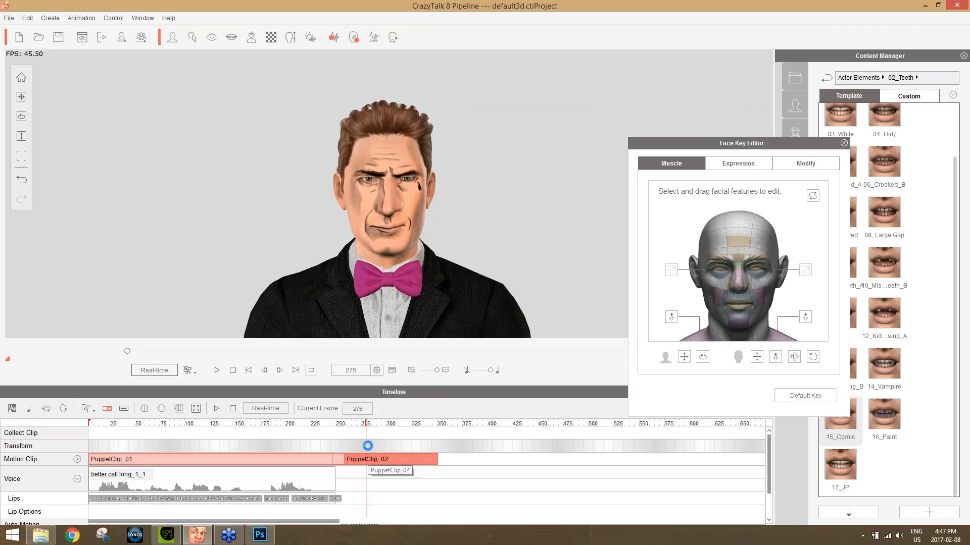
pyautogui.press('Delete')
# Key a scowling expression at frame 272 by pulling the brow, forehead, cheek and nose muscle regions, and close the Face Key Editor.
pyautogui.click(363, 424)
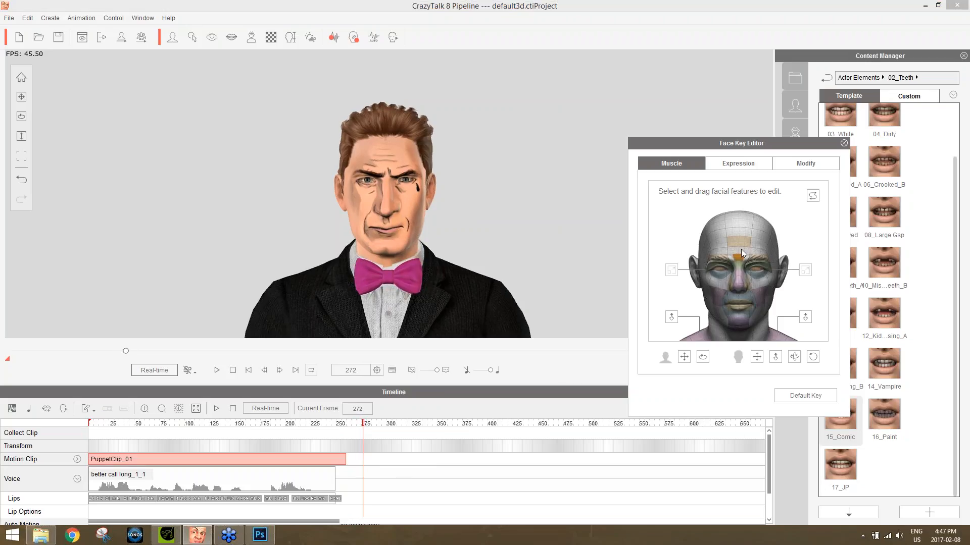
pyautogui.moveTo(735, 257); pyautogui.dragTo(750, 289)
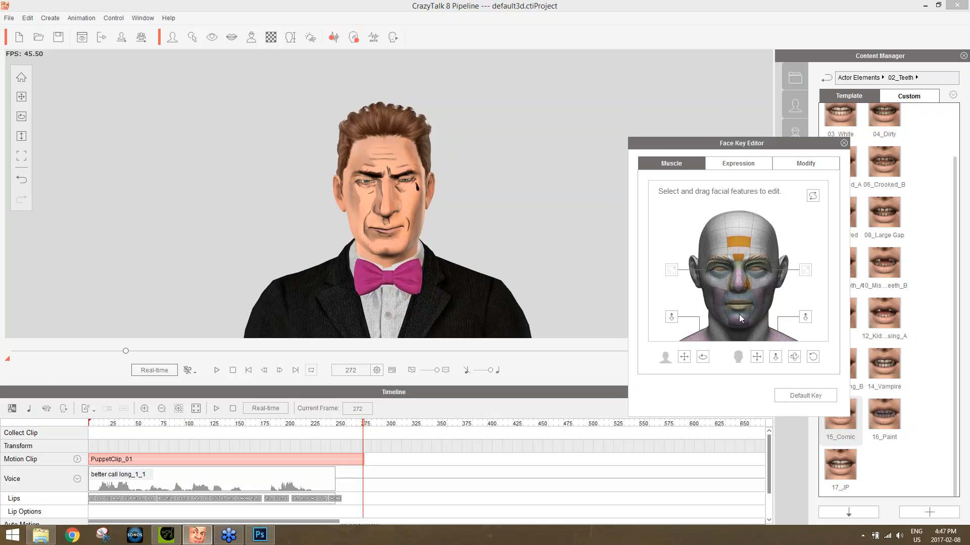
pyautogui.moveTo(743, 240); pyautogui.dragTo(730, 445)
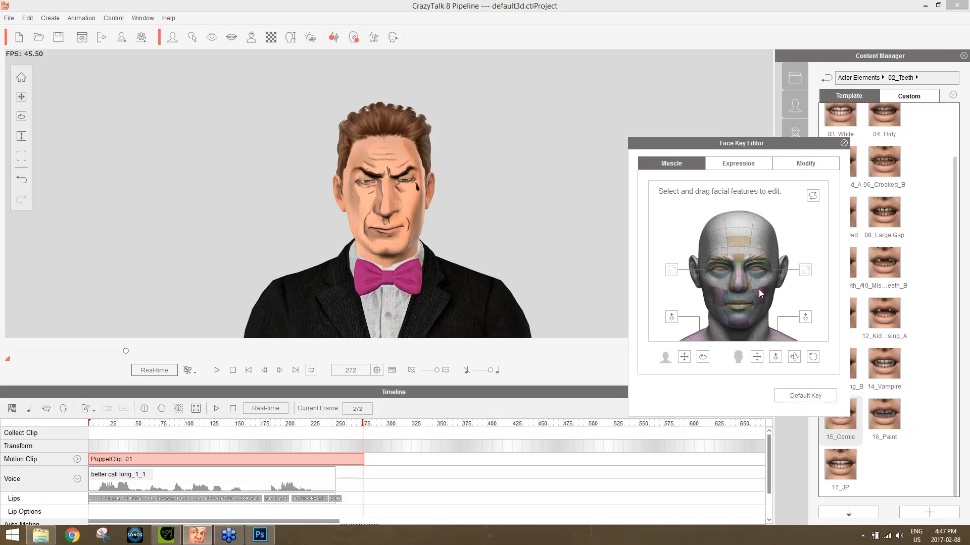
pyautogui.moveTo(755, 295); pyautogui.dragTo(760, 263)
pyautogui.moveTo(739, 277); pyautogui.dragTo(726, 490)
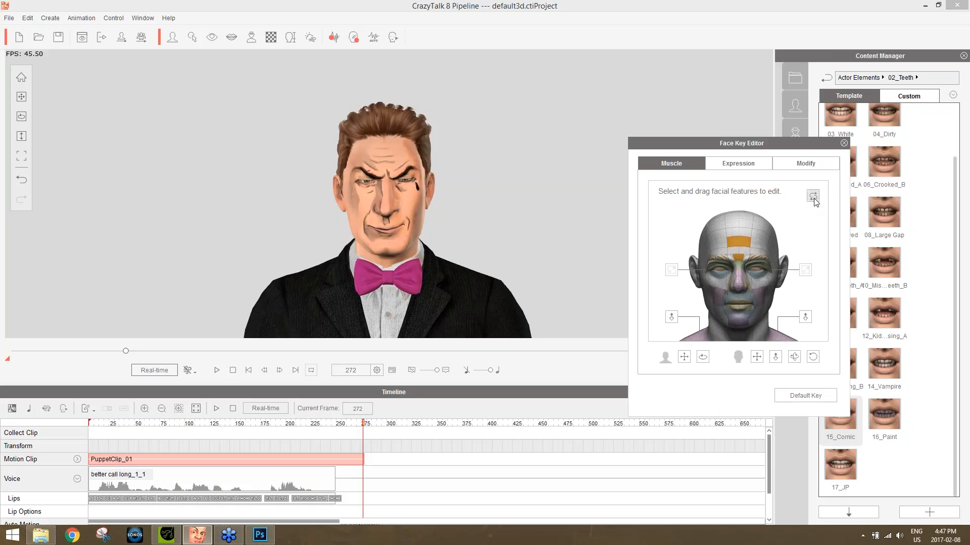
pyautogui.click(843, 143)
# Play back the end of the animation to review the transition around the new face key, and return to frame 273.
pyautogui.moveTo(369, 425); pyautogui.dragTo(333, 427)
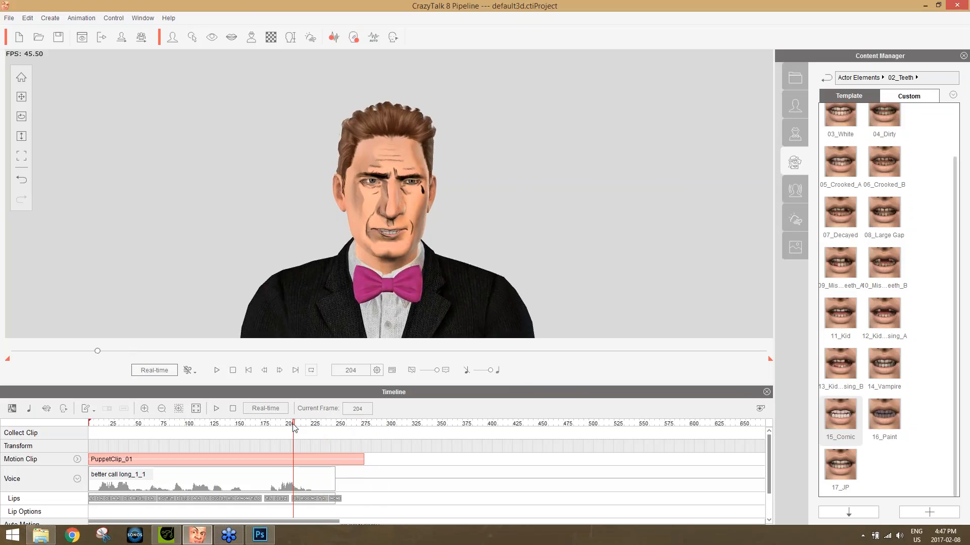
pyautogui.press('space')
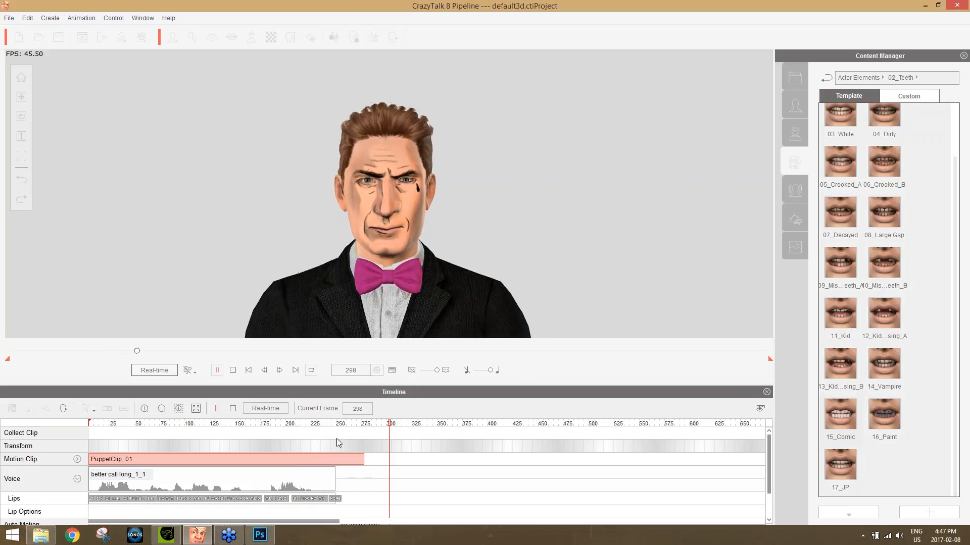
pyautogui.press('space')
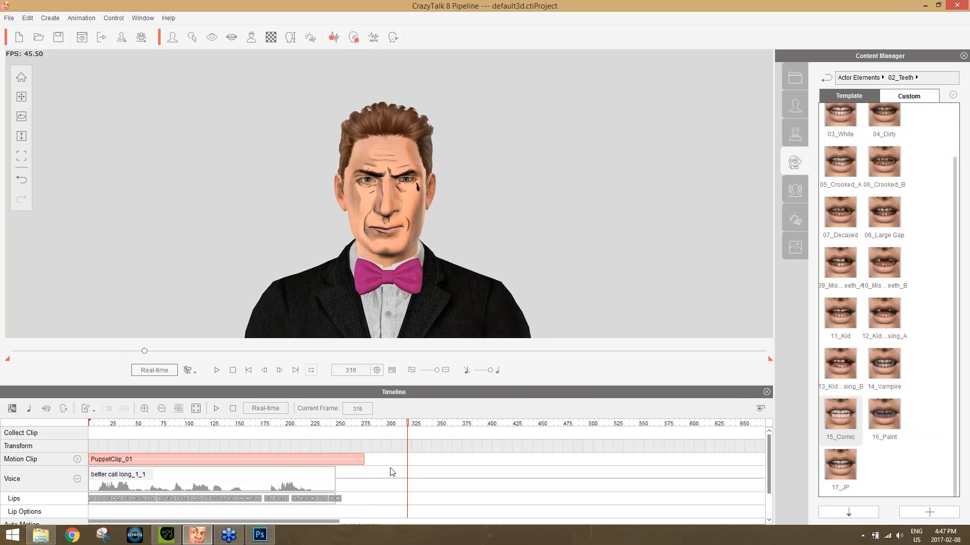
pyautogui.click(364, 425)
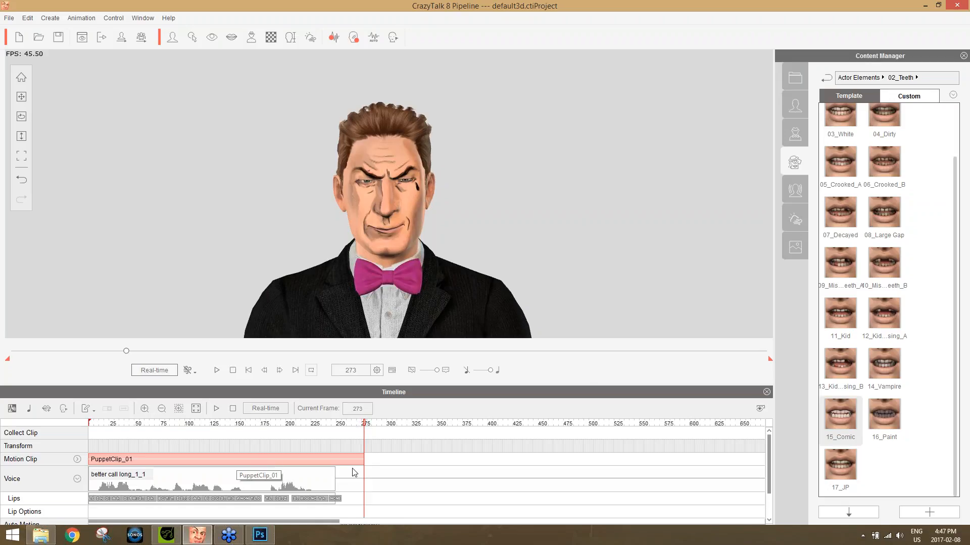
# Hide the timeline and return the playhead to frame 1.
pyautogui.scroll(-2, 394, 456)
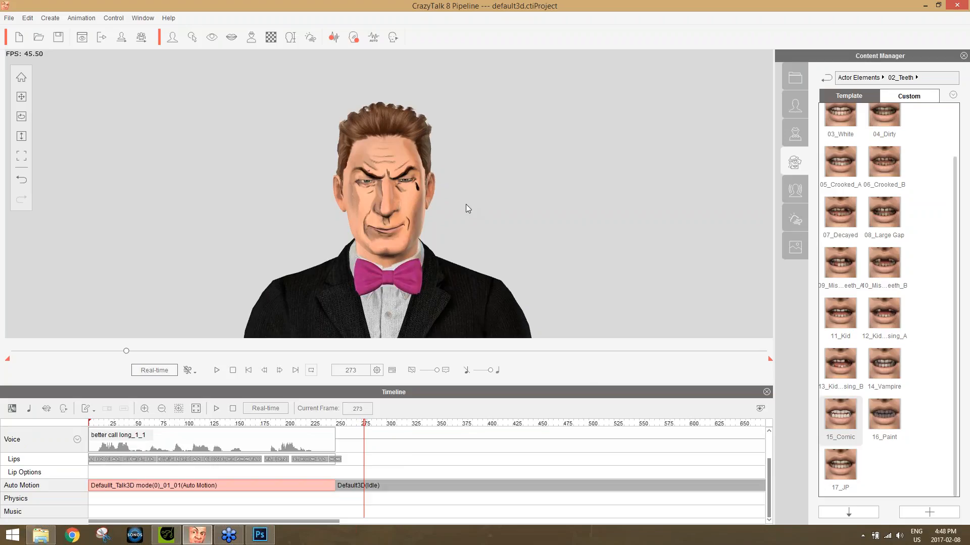
pyautogui.click(767, 392)
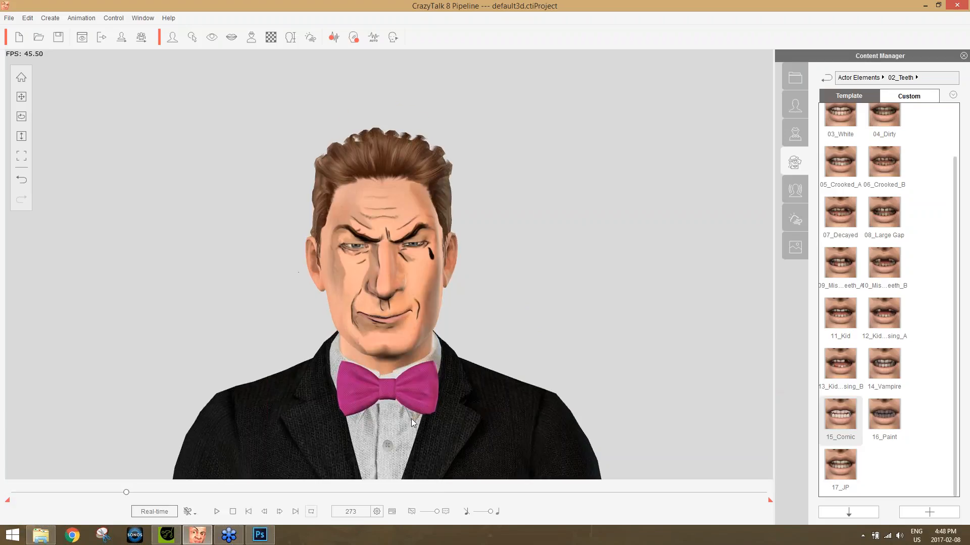
pyautogui.moveTo(132, 496); pyautogui.dragTo(13, 493)
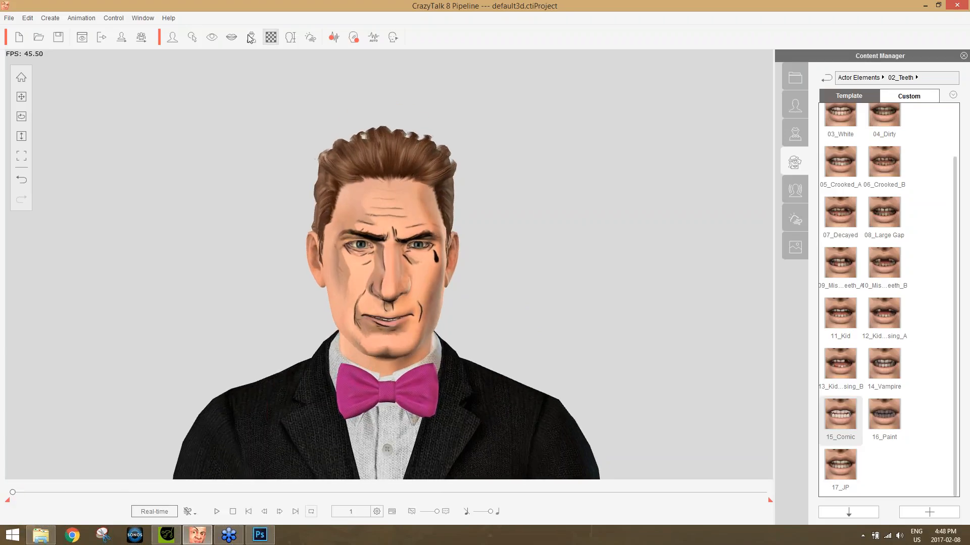
pyautogui.click(11, 19)
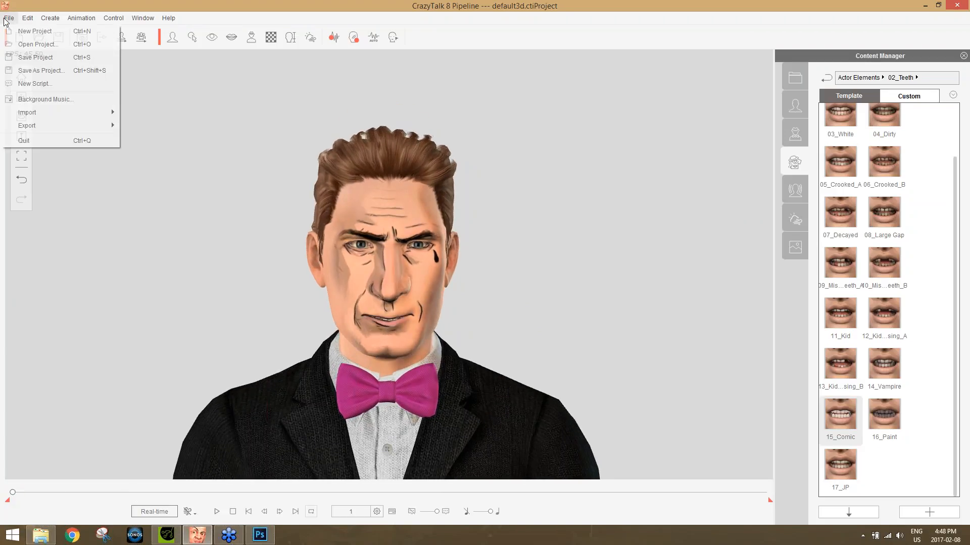
pyautogui.moveTo(65, 124)
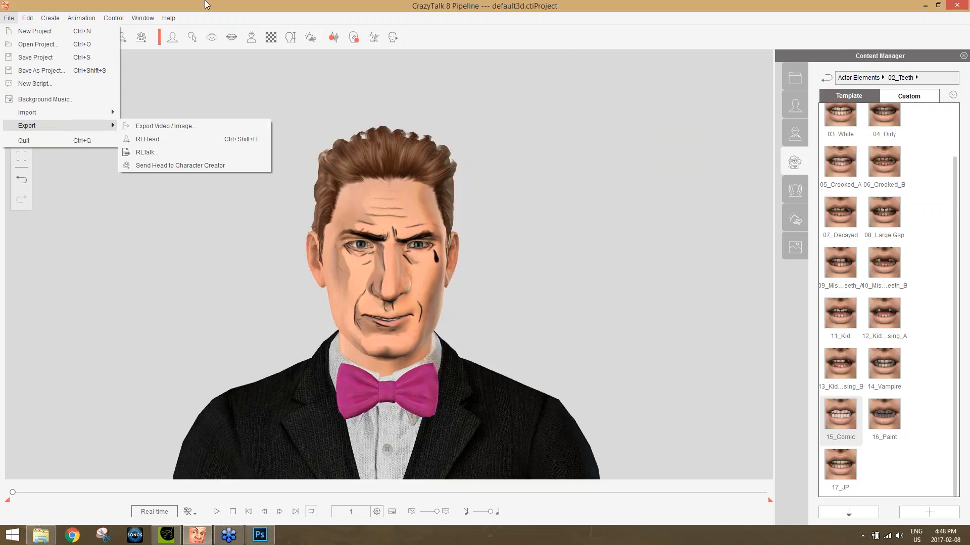
pyautogui.click(190, 7)
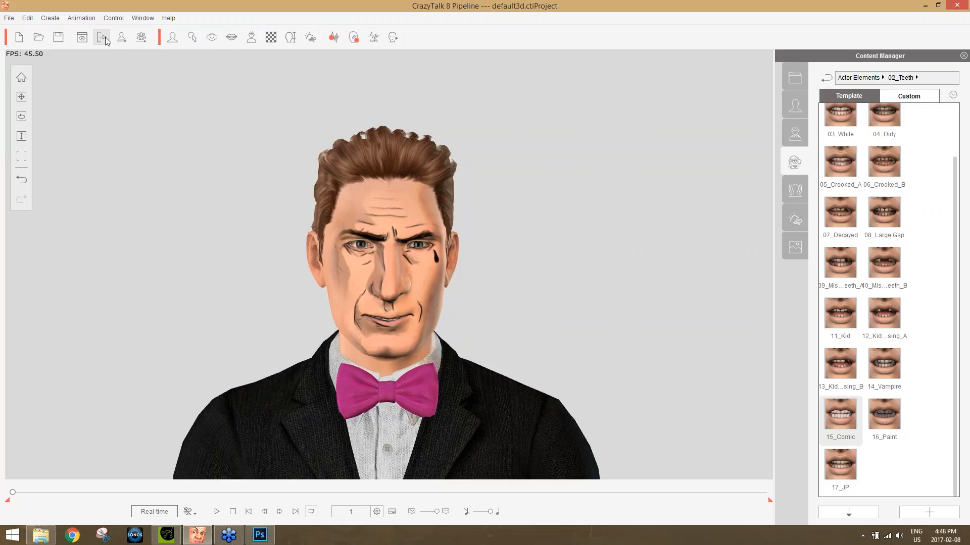
# Export the head to the Desktop as an RLHead file named default, storing the left eye texture.
pyautogui.click(121, 38)
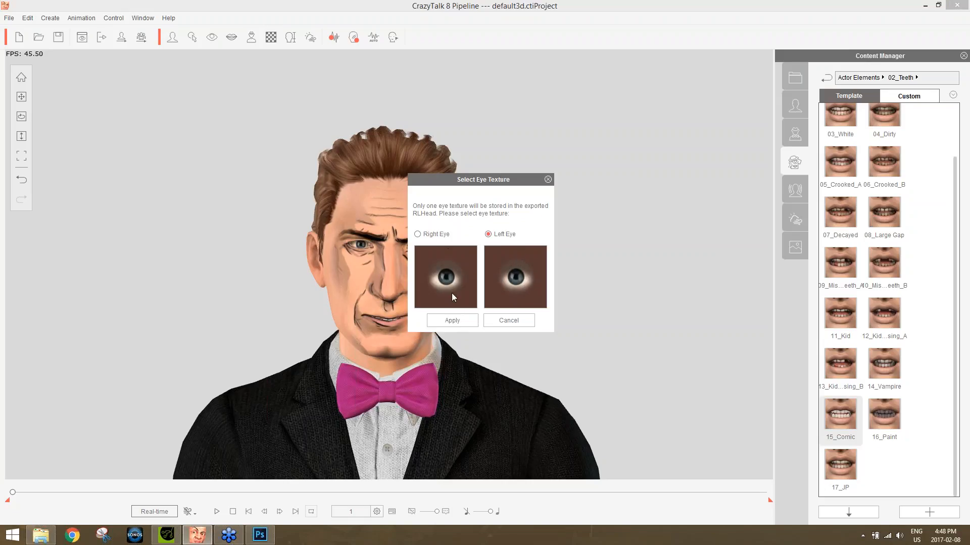
pyautogui.click(462, 320)
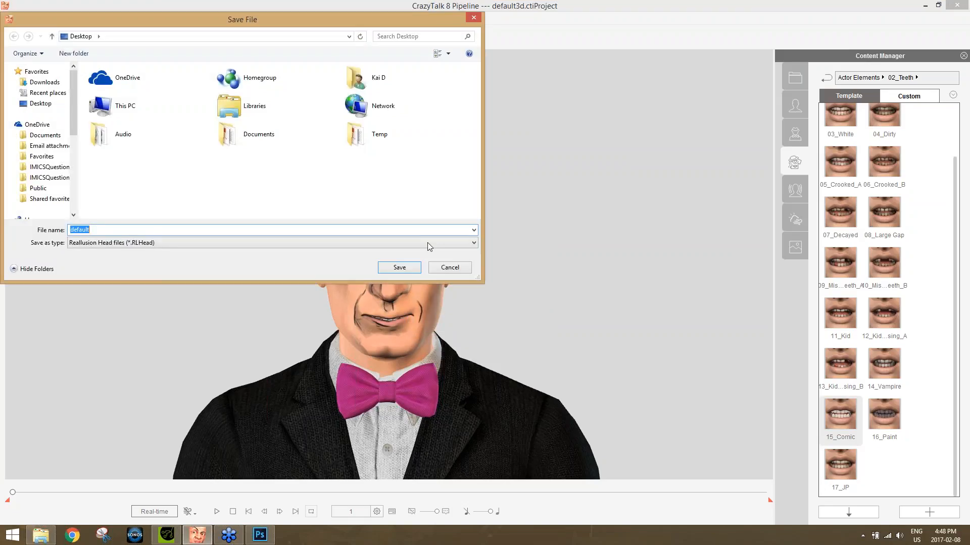
pyautogui.click(398, 267)
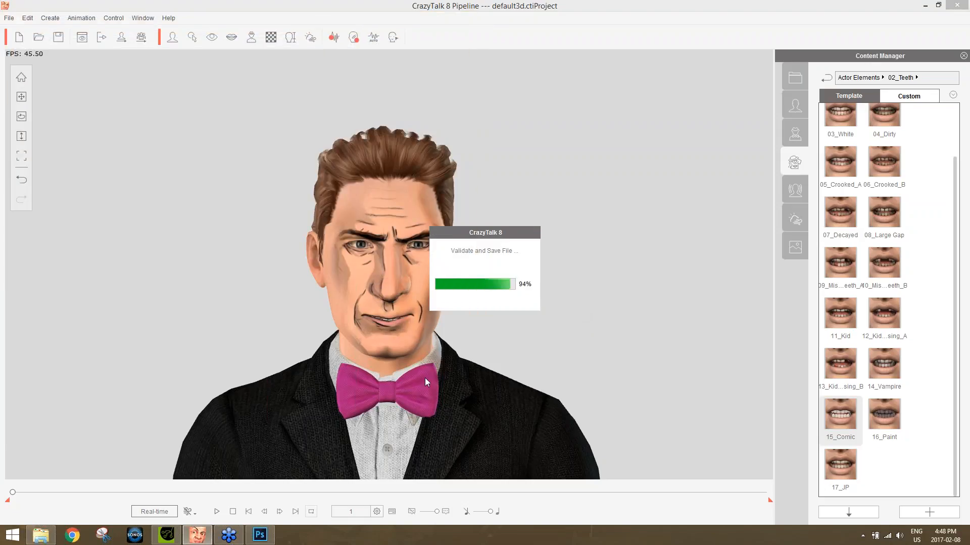
# Switch to iClone 6 and apply the exported default RLHead from the Desktop to the character, importing head morph and head-and-body texture.
pyautogui.click(167, 534)
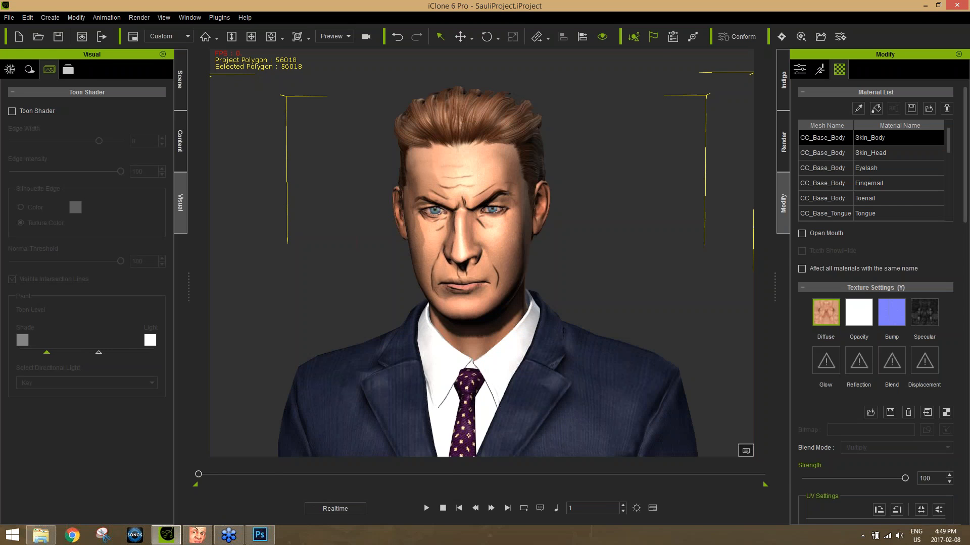
pyautogui.press('super+d')
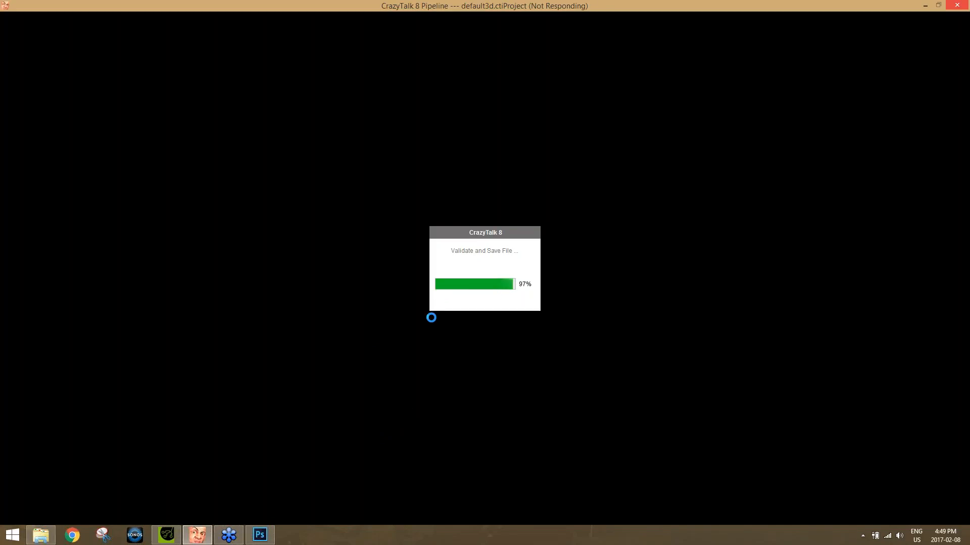
pyautogui.moveTo(39, 542)
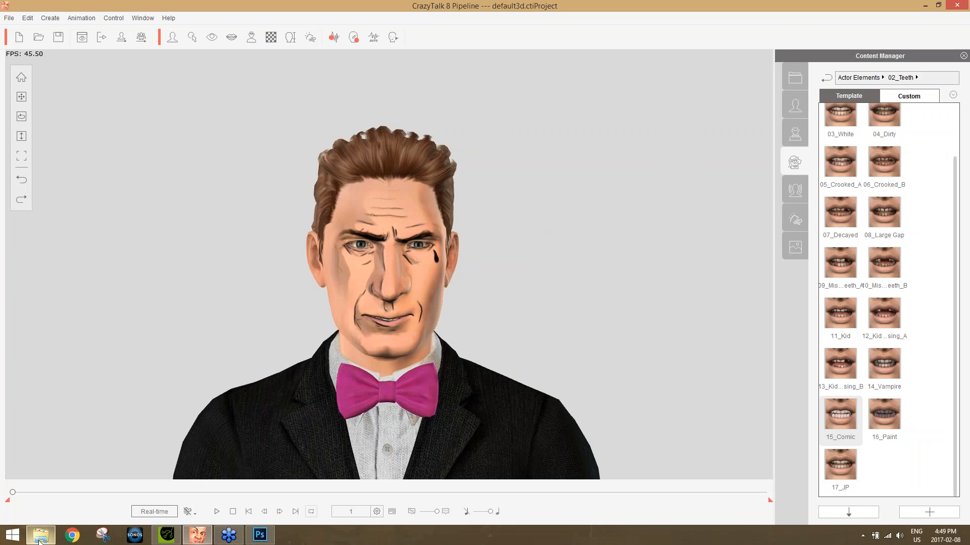
pyautogui.click(925, 6)
pyautogui.click(66, 391)
pyautogui.moveTo(63, 391); pyautogui.dragTo(489, 257)
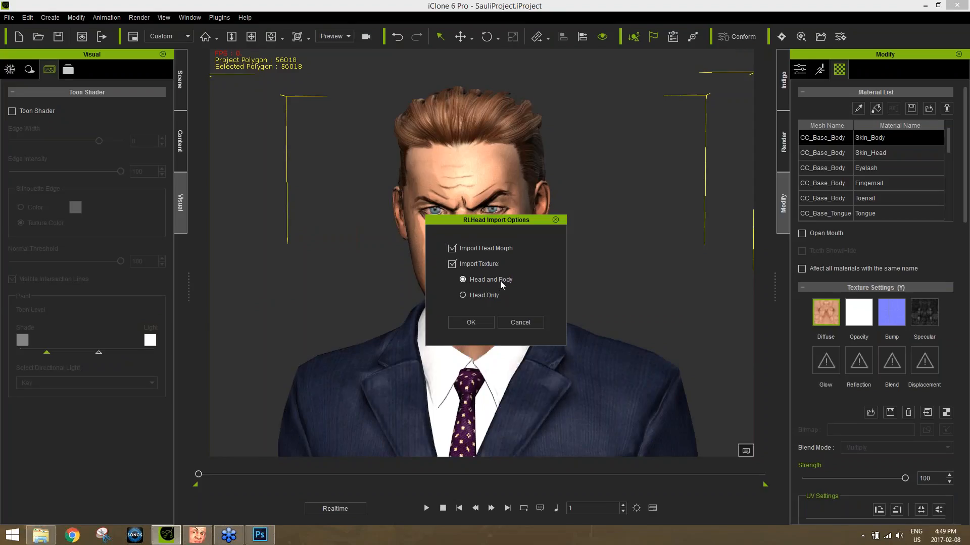
pyautogui.click(477, 321)
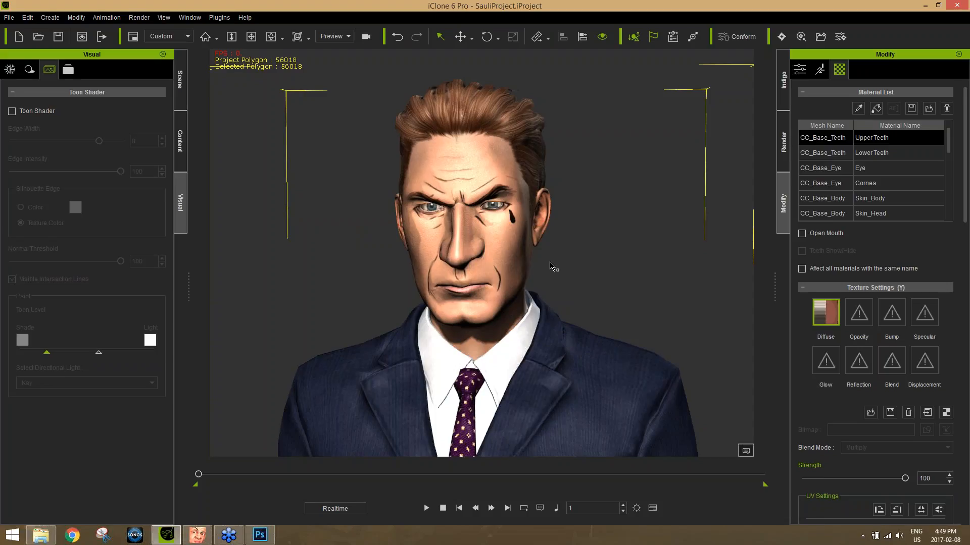
# Examine the imported head's shape and texture on the suited character from several angles and distances.
pyautogui.moveTo(392, 337); pyautogui.dragTo(348, 372)
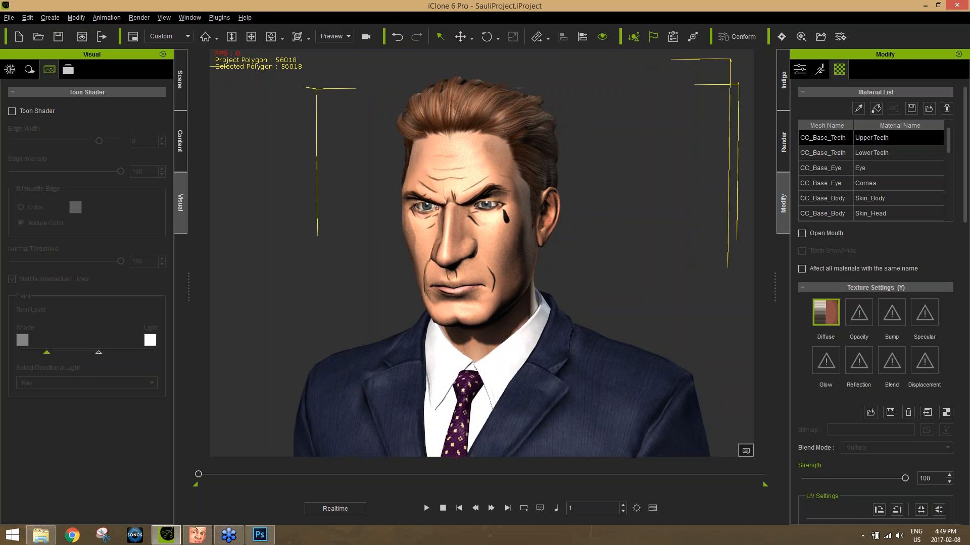
pyautogui.scroll(4, 484, 293)
pyautogui.scroll(-1, 485, 291)
pyautogui.moveTo(486, 292); pyautogui.dragTo(482, 318)
pyautogui.scroll(-1, 482, 318)
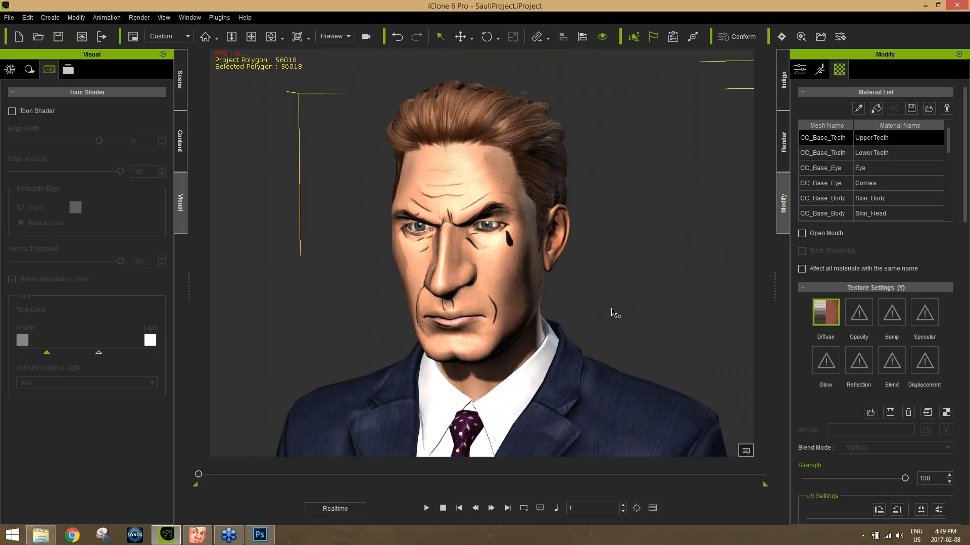
pyautogui.moveTo(699, 362); pyautogui.dragTo(704, 347)
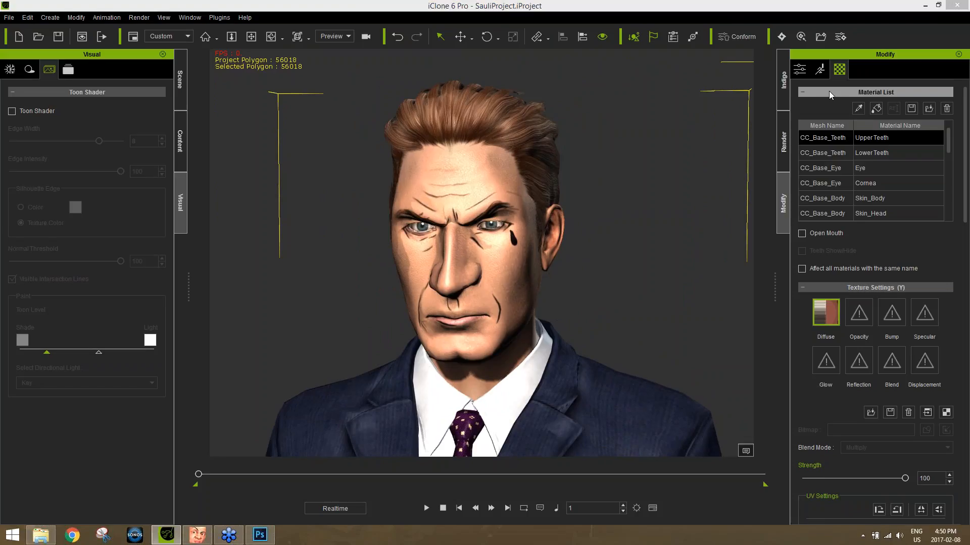
# Preview the head's facial animation in Face Puppet with the 00_Slacker profile, try the third full-face control, and close Face Puppet.
pyautogui.click(820, 71)
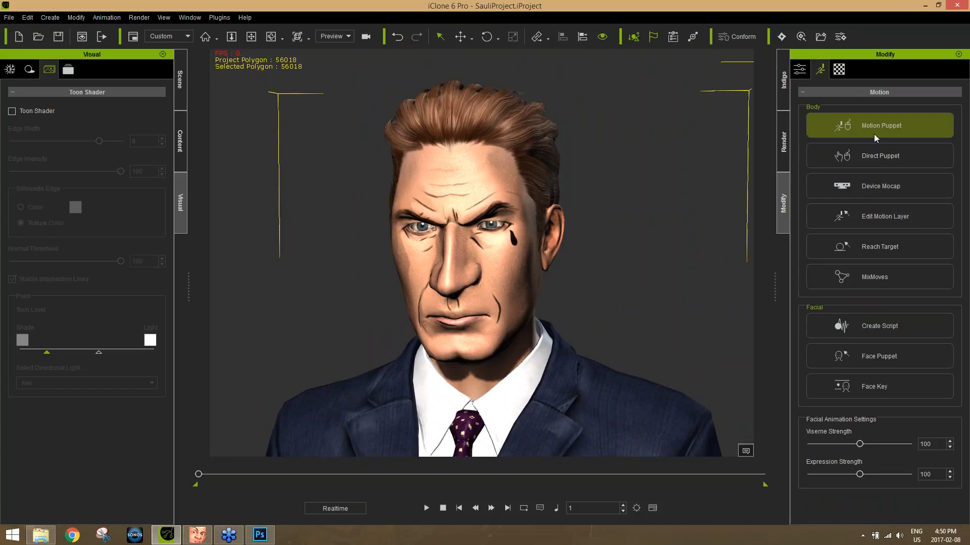
pyautogui.click(890, 351)
pyautogui.press('space')
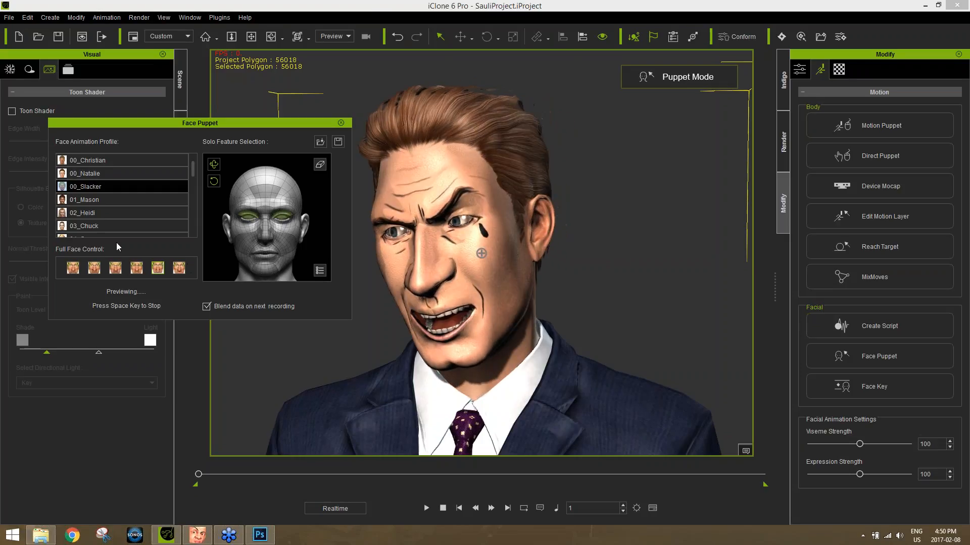
pyautogui.press('space')
pyautogui.click(118, 273)
pyautogui.press('space')
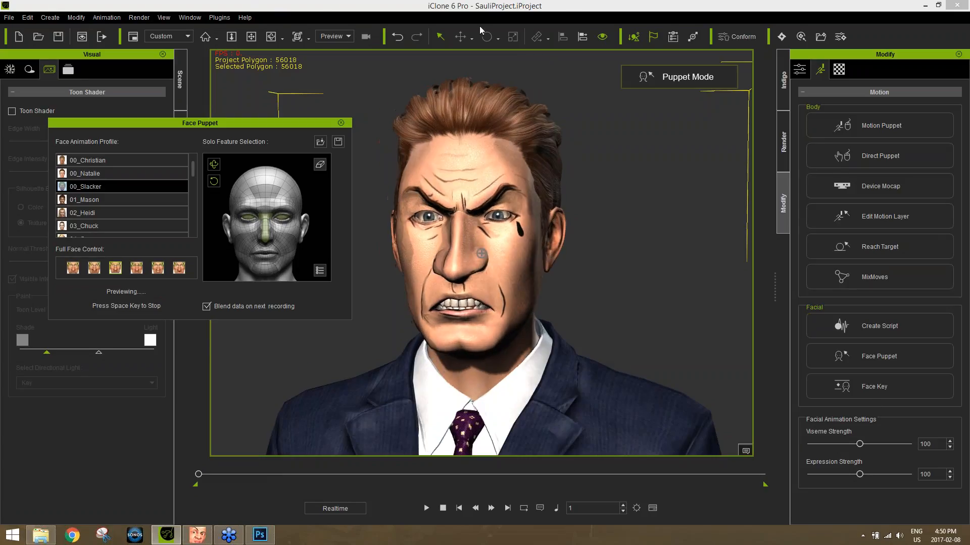
pyautogui.press('space')
pyautogui.click(841, 70)
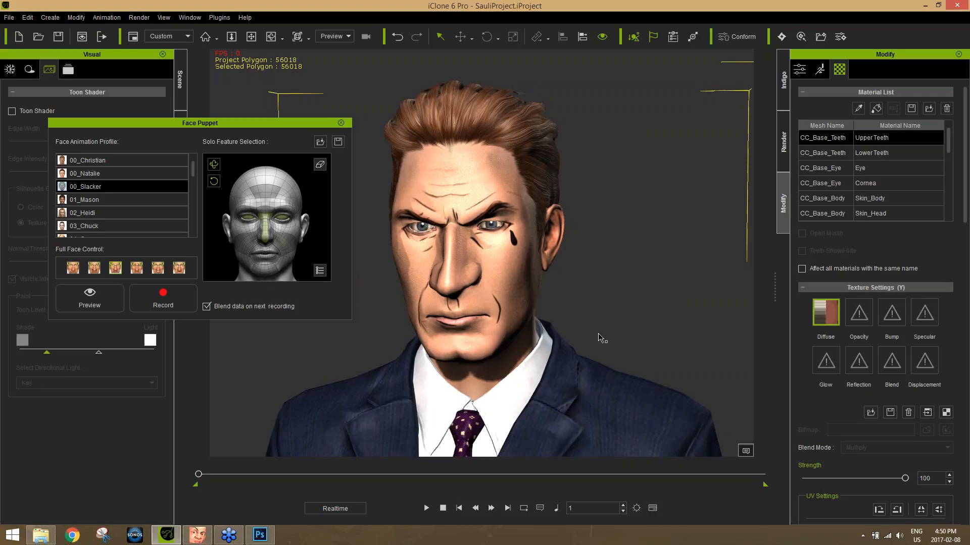
pyautogui.click(341, 123)
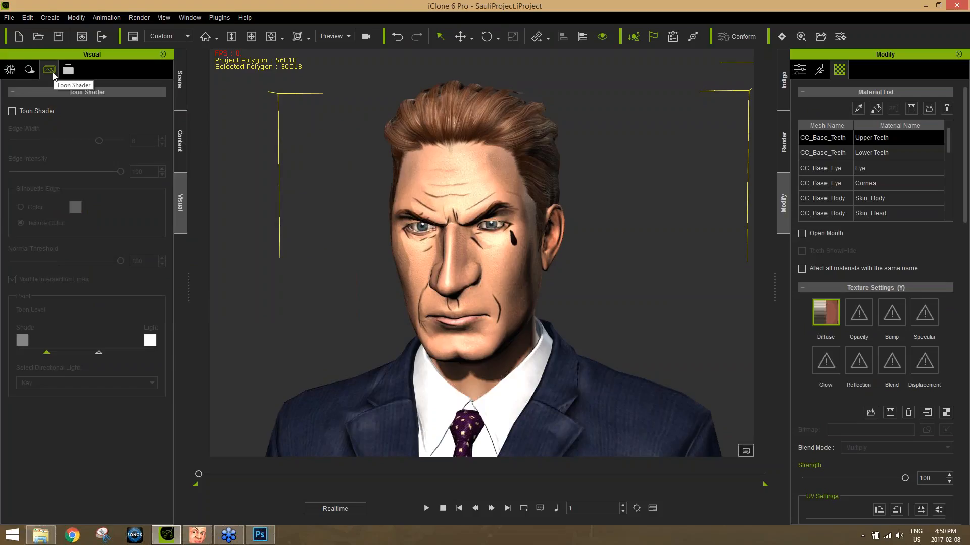
# Enable the Toon Shader, set edge width and edge intensity to 0, and shift the toon level's light marker slightly toward shade.
pyautogui.click(32, 112)
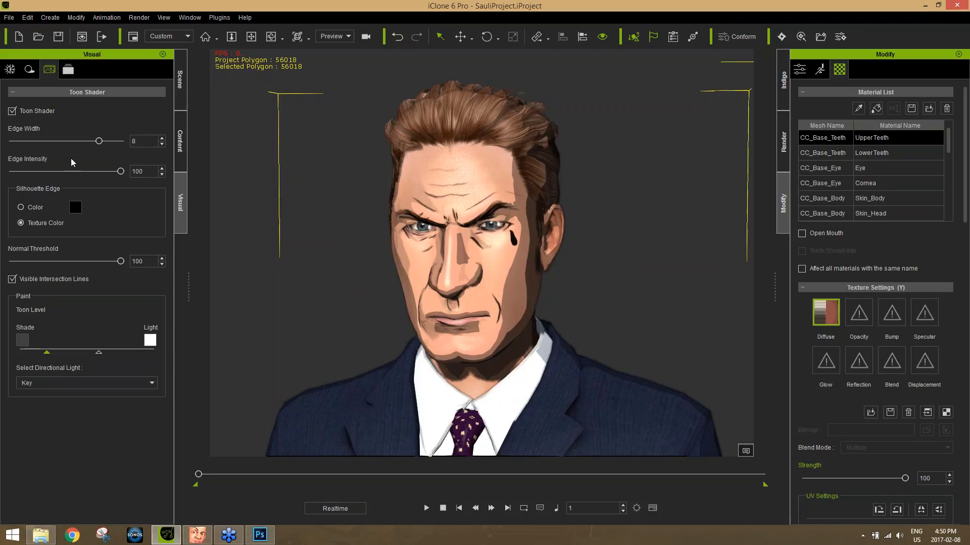
pyautogui.moveTo(98, 143); pyautogui.dragTo(52, 144)
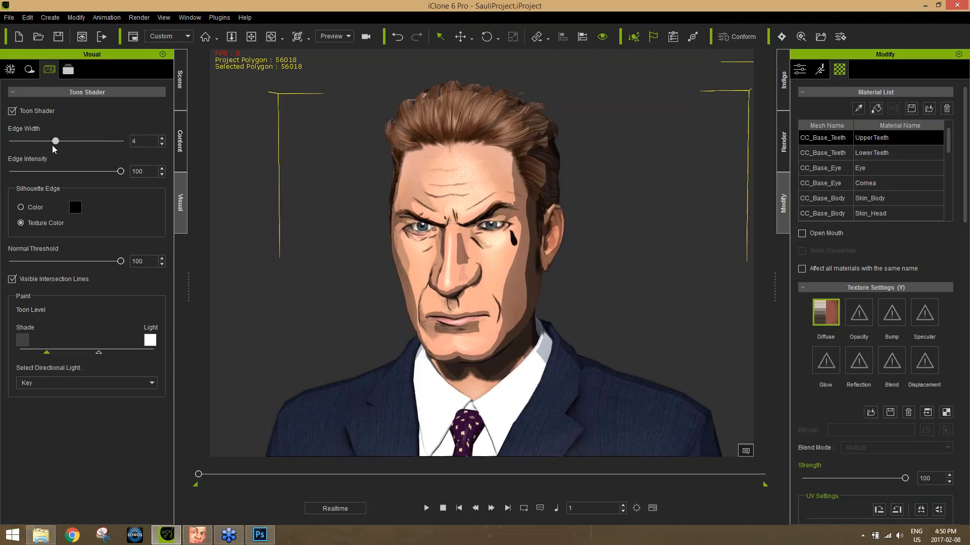
pyautogui.moveTo(120, 171); pyautogui.dragTo(4, 182)
pyautogui.moveTo(54, 141); pyautogui.dragTo(12, 142)
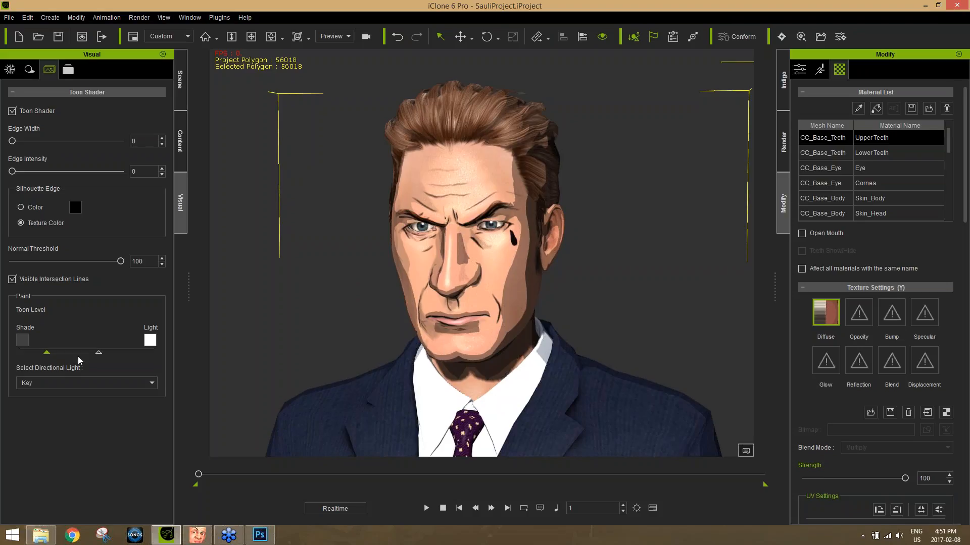
pyautogui.moveTo(47, 352)
pyautogui.mouseDown()
pyautogui.moveTo(68, 354)
pyautogui.moveTo(33, 355)
pyautogui.moveTo(142, 350)
pyautogui.moveTo(85, 365)
pyautogui.moveTo(58, 354)
pyautogui.moveTo(21, 360)
pyautogui.moveTo(47, 359)
pyautogui.mouseUp()
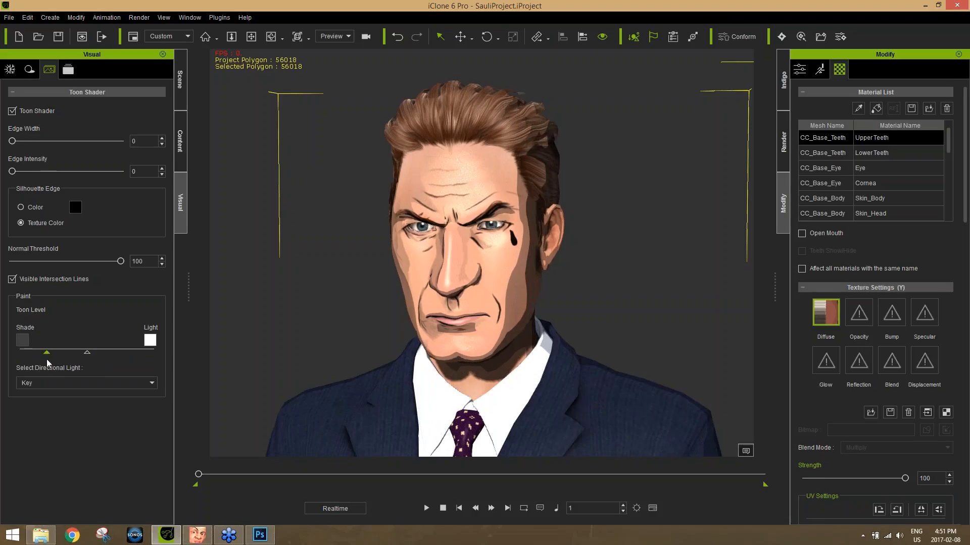
# Inspect the toon-shaded head and suit from different angles and distances.
pyautogui.moveTo(624, 286); pyautogui.dragTo(594, 275)
pyautogui.moveTo(656, 353); pyautogui.dragTo(192, 234)
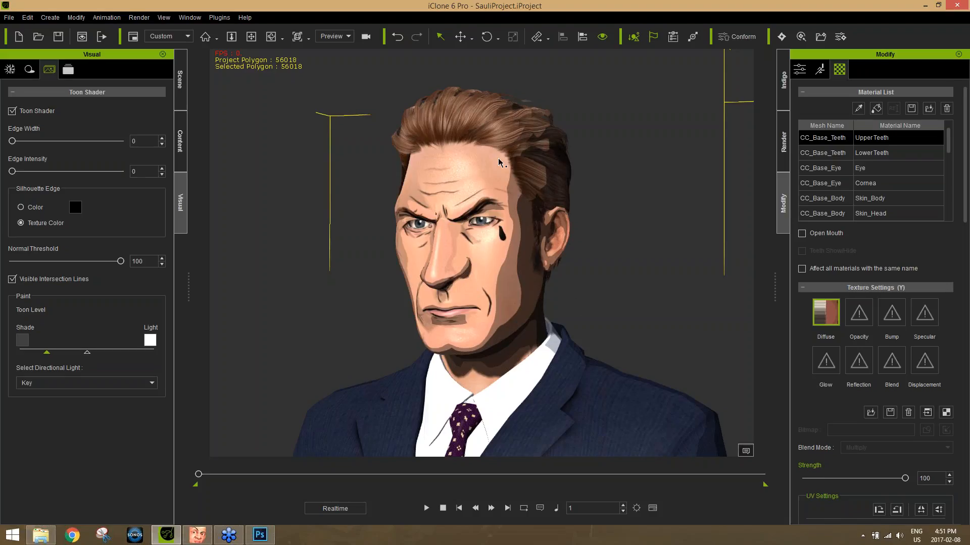
pyautogui.moveTo(477, 138); pyautogui.dragTo(523, 233)
pyautogui.scroll(-3, 524, 234)
pyautogui.scroll(3, 523, 234)
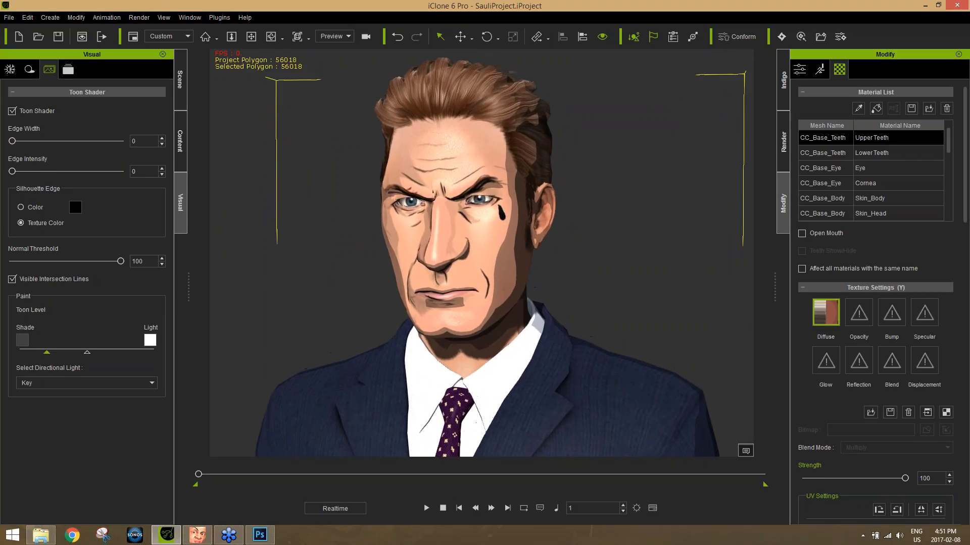
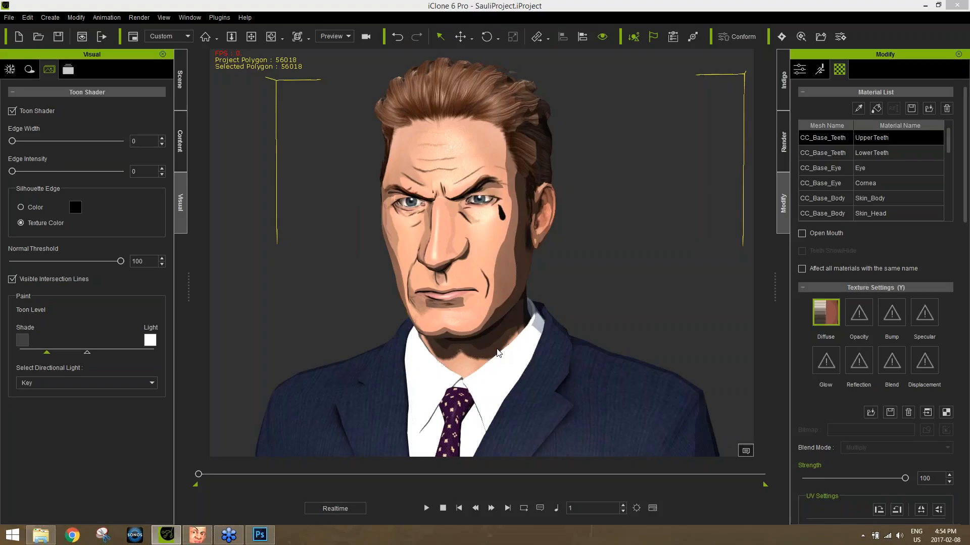
# Switch to Chrome and open the reallusion.com home page.
pyautogui.click(72, 536)
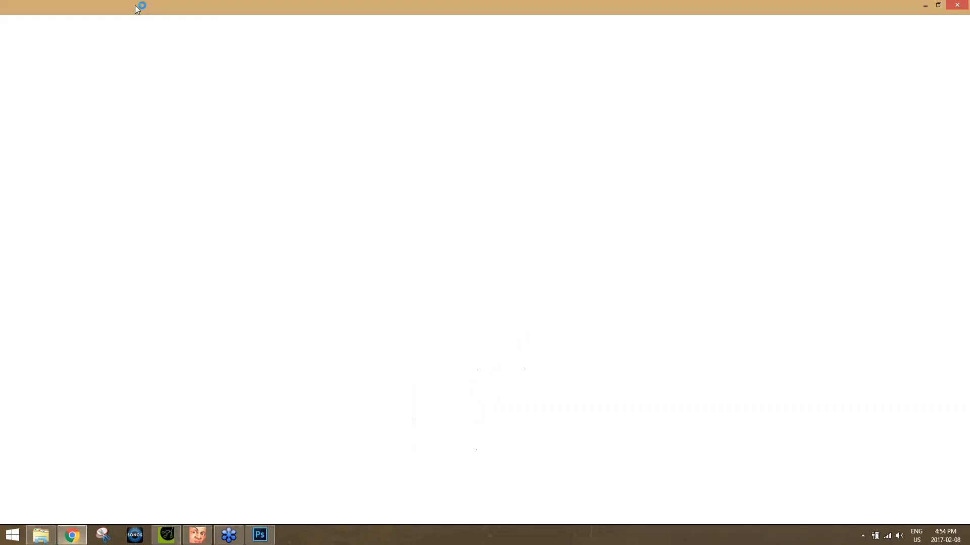
pyautogui.click(115, 8)
pyautogui.click(96, 8)
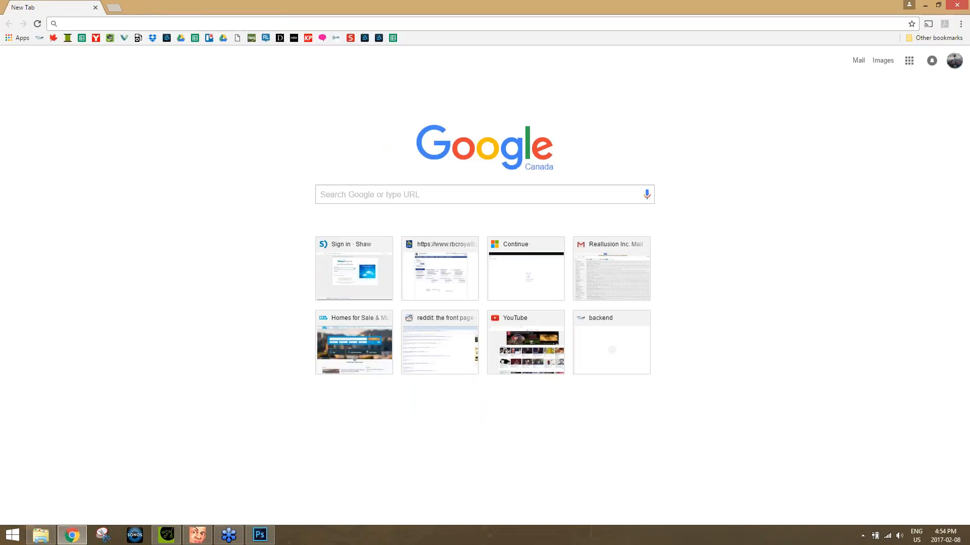
pyautogui.write('reallusion.com')
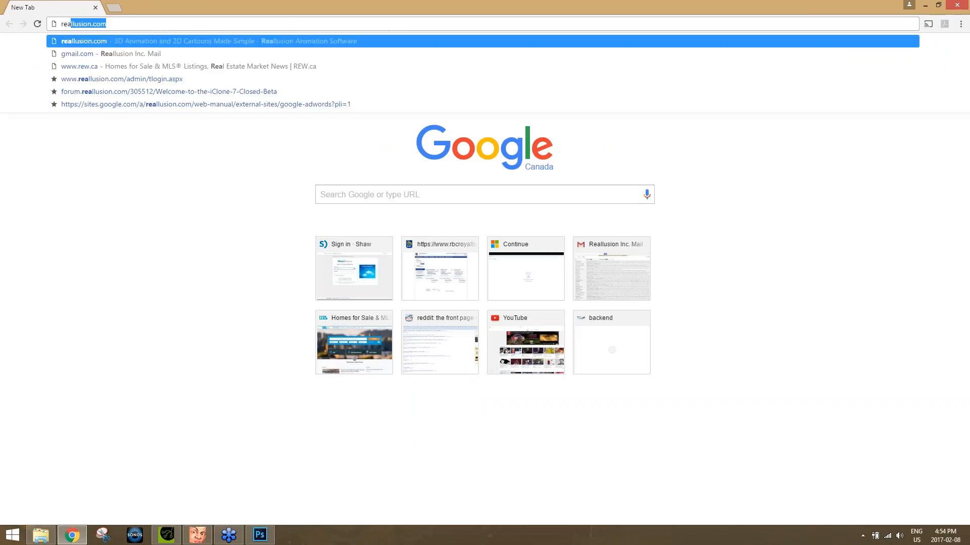
pyautogui.press('Return')
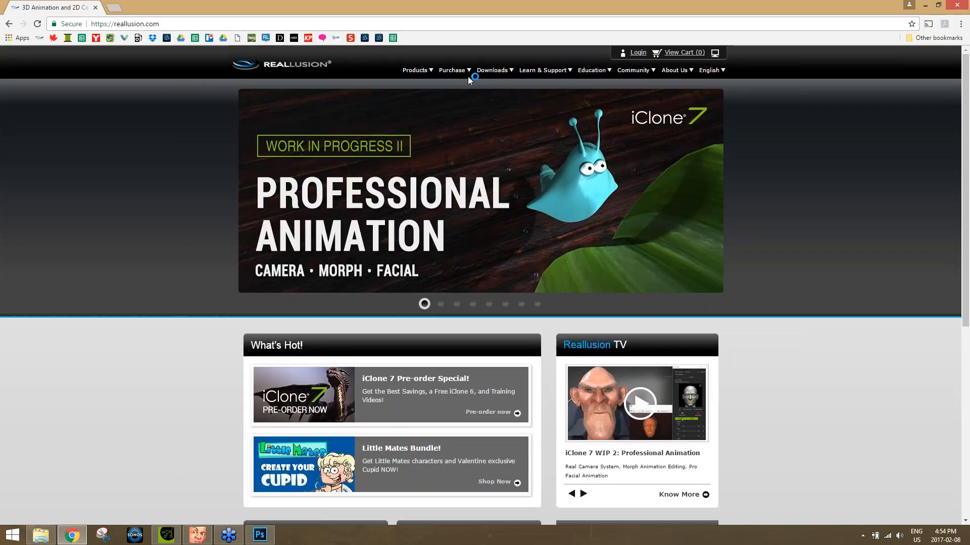
pyautogui.moveTo(471, 75)
pyautogui.moveTo(414, 70)
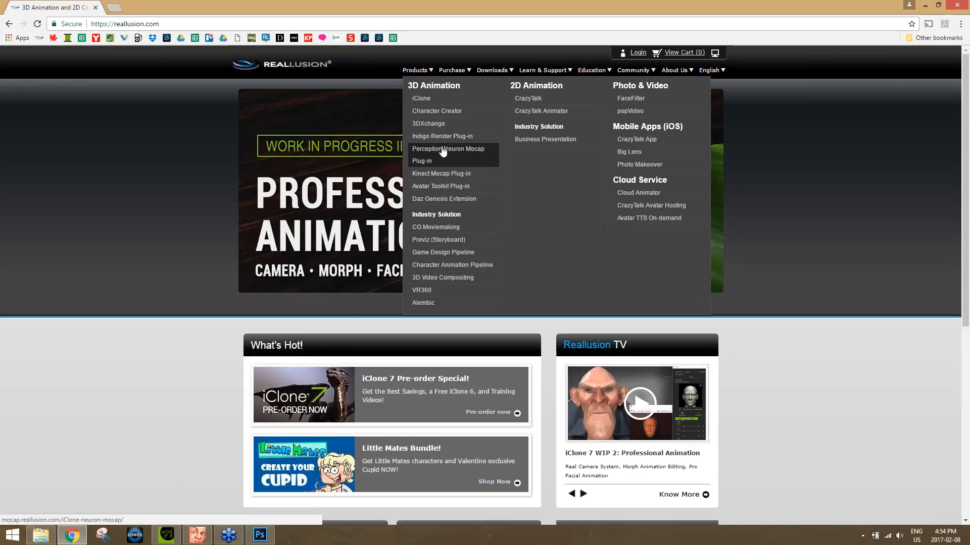
pyautogui.click(541, 111)
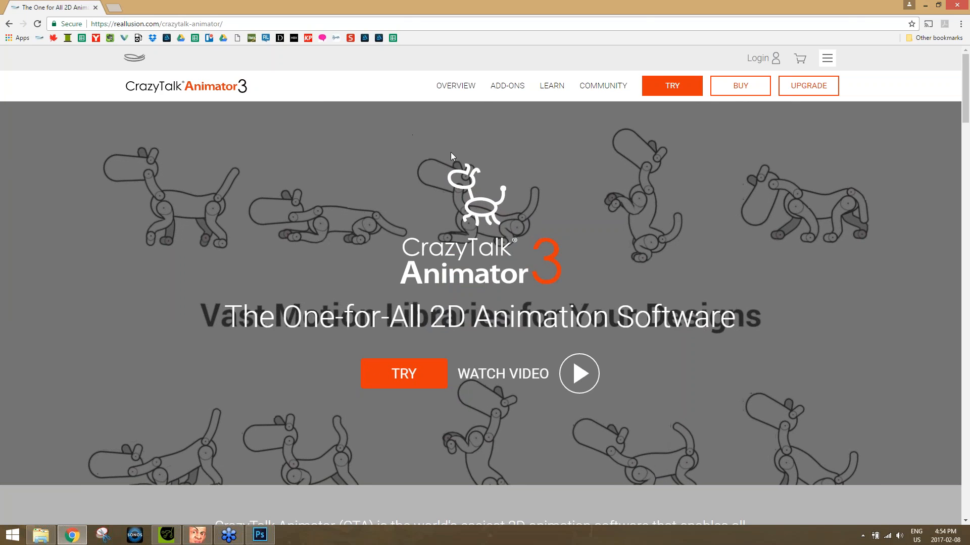
pyautogui.hotkey('alt', 'Left')
# Open the CrazyTalk product page on the Reallusion site and go to its Edition Comparison.
pyautogui.moveTo(453, 78)
pyautogui.moveTo(419, 71)
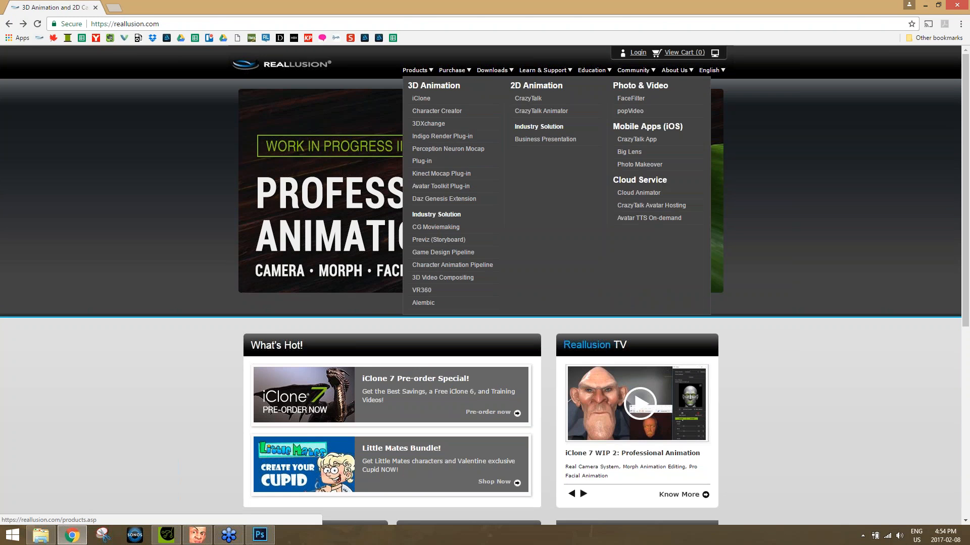
pyautogui.click(529, 101)
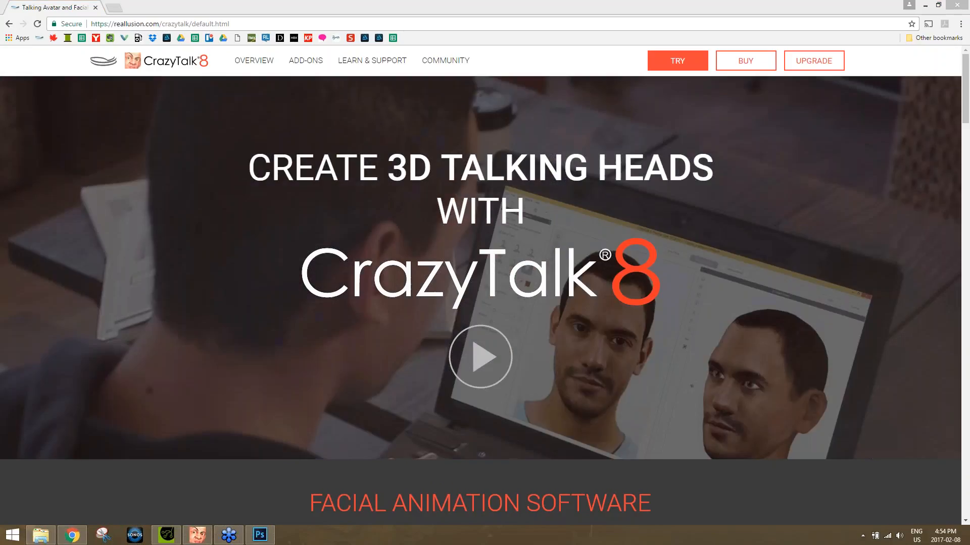
pyautogui.moveTo(272, 71)
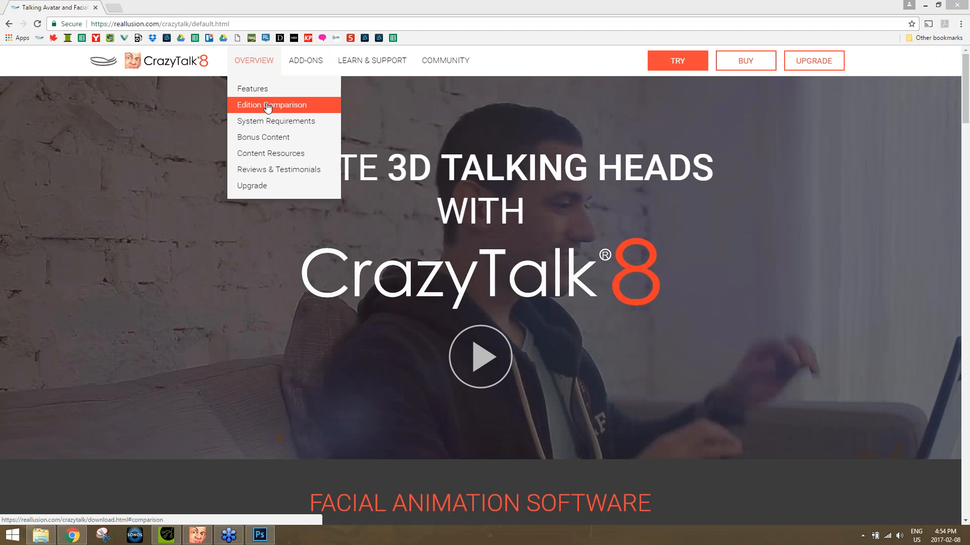
pyautogui.click(268, 106)
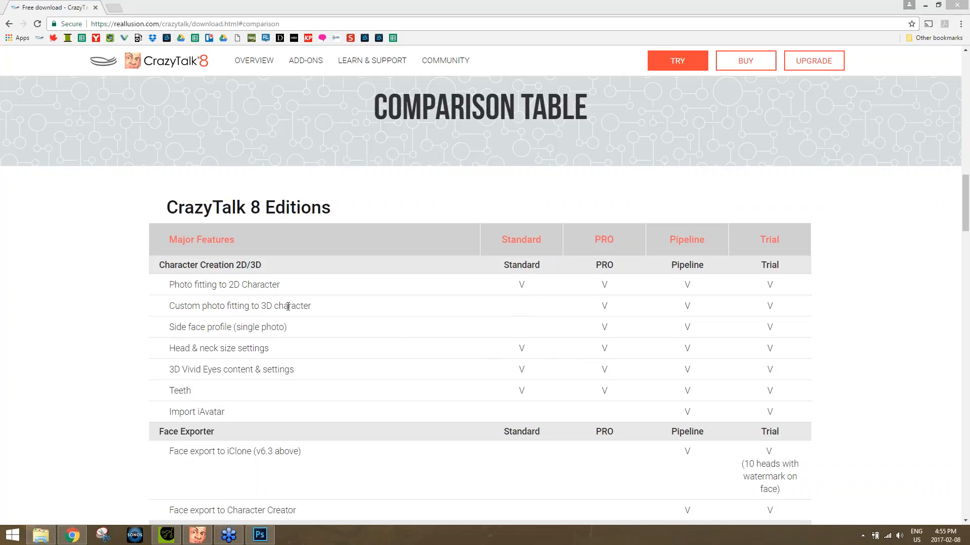
# Read the CrazyTalk 8 edition table, comparing Standard, PRO, Pipeline and Trial from character creation through content resources.
pyautogui.click(951, 444)
pyautogui.scroll(-4, 662, 405)
pyautogui.scroll(1, 573, 365)
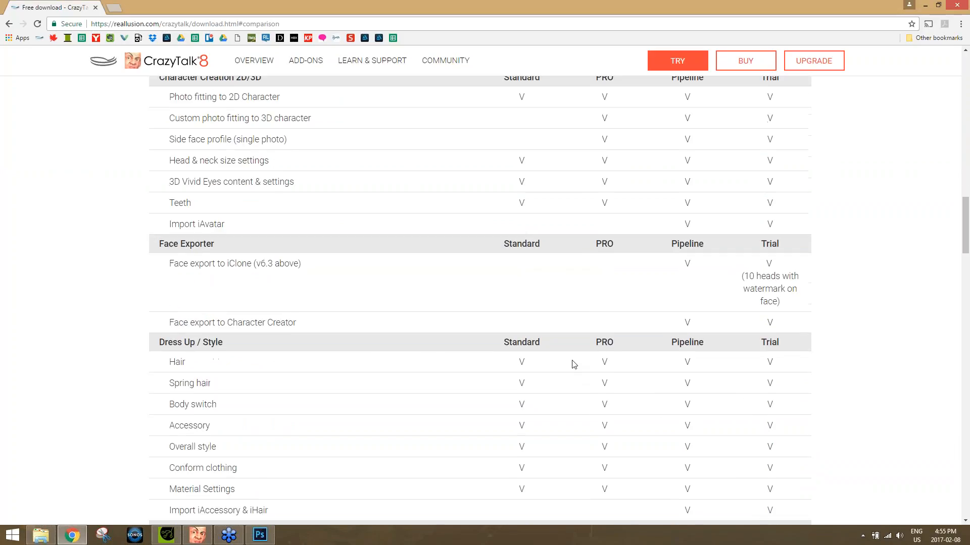
pyautogui.scroll(-10, 578, 364)
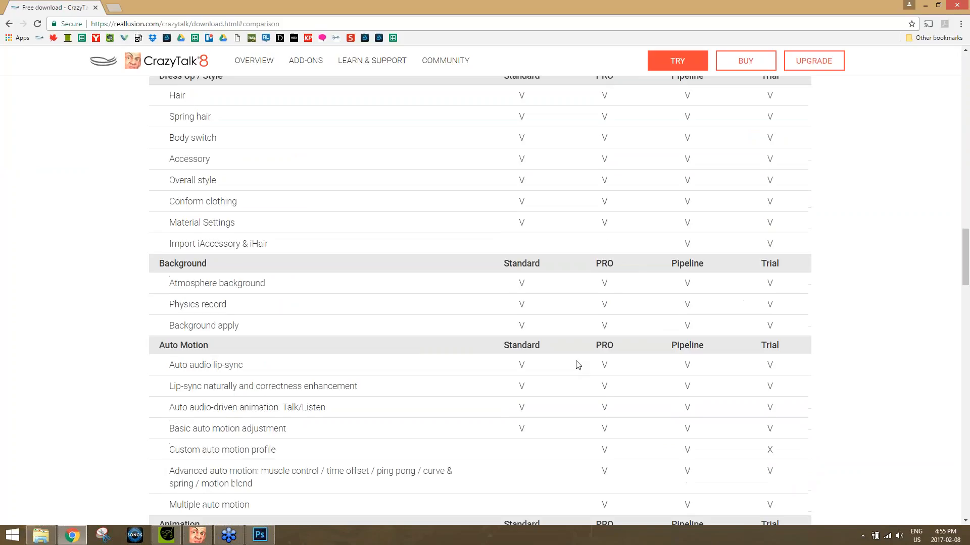
pyautogui.scroll(2, 578, 364)
pyautogui.scroll(-5, 578, 365)
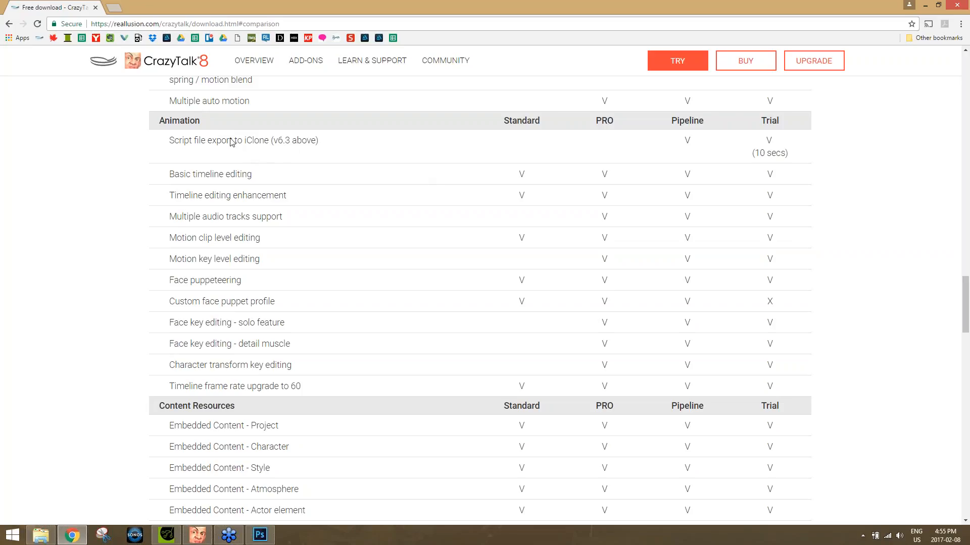
# Search the web in a new tab for "realistic human 100 crazytalk" and view the Realistic Human 100 pack's store page and 3D head features.
pyautogui.click(114, 7)
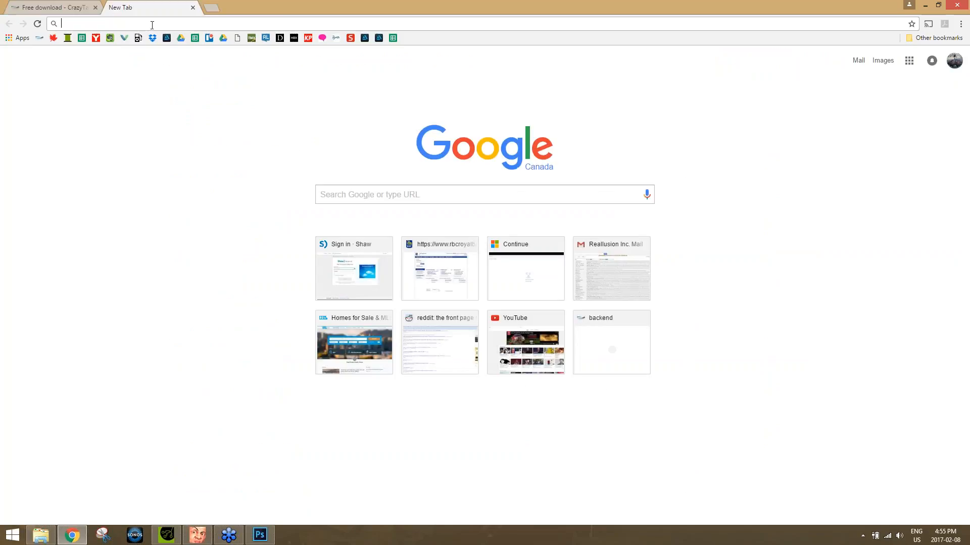
pyautogui.write('reali')
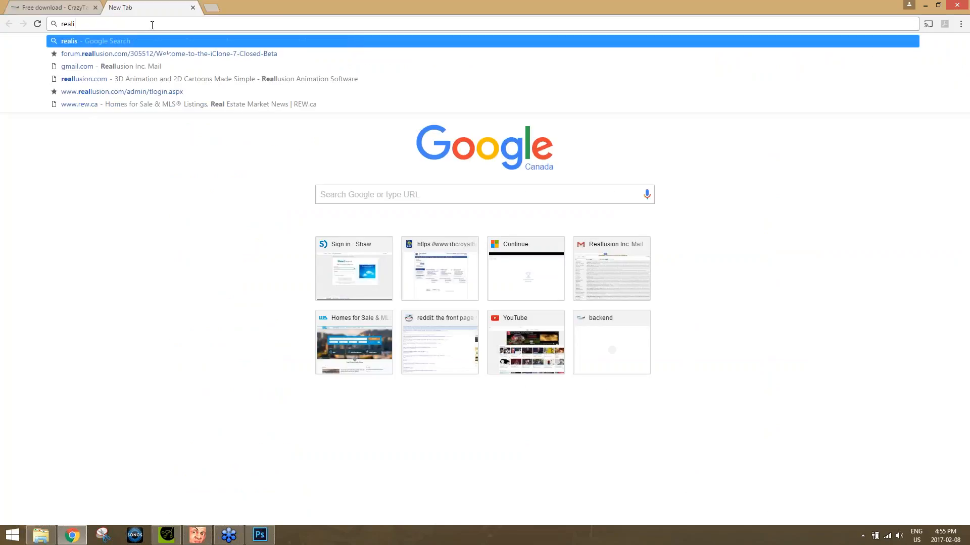
pyautogui.write('stic hu')
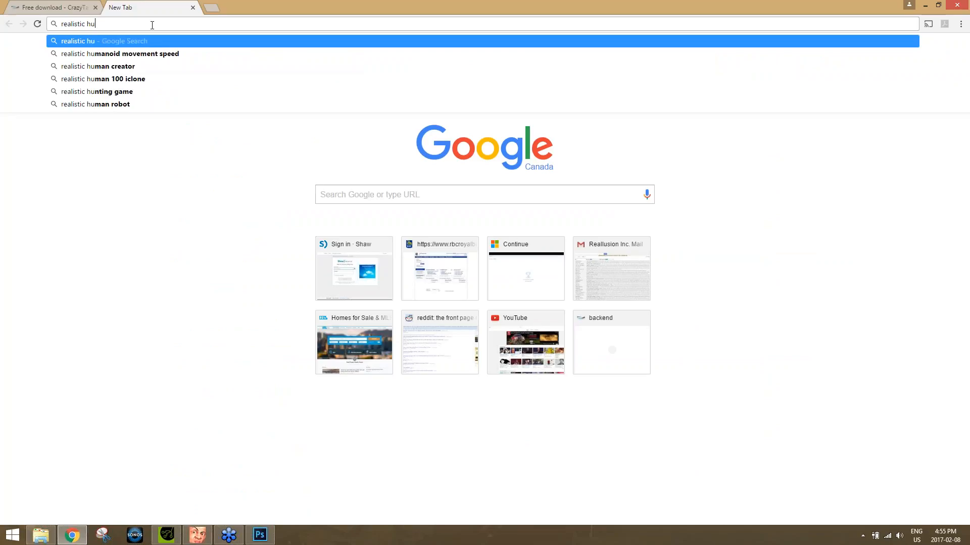
pyautogui.write('man 100 crazytalk')
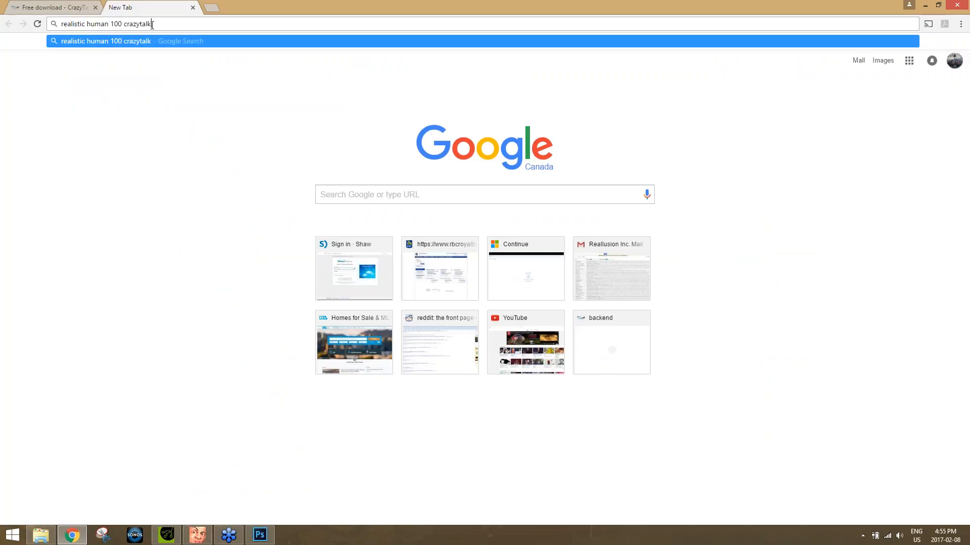
pyautogui.press('Return')
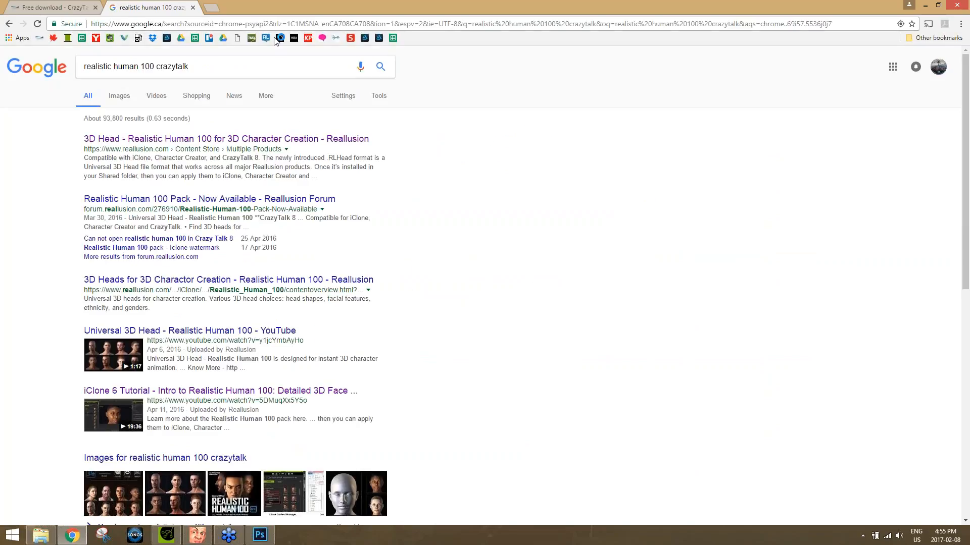
pyautogui.click(227, 139)
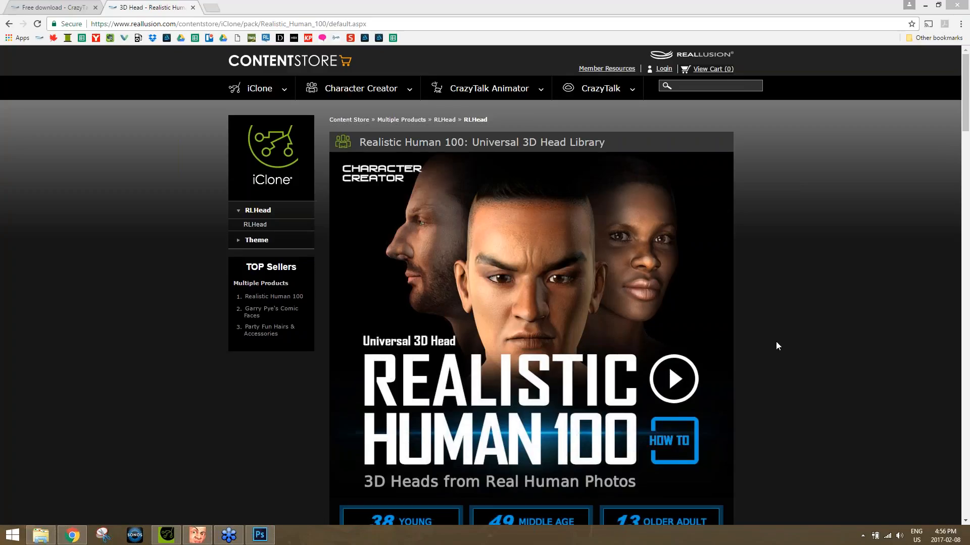
pyautogui.scroll(-4, 792, 325)
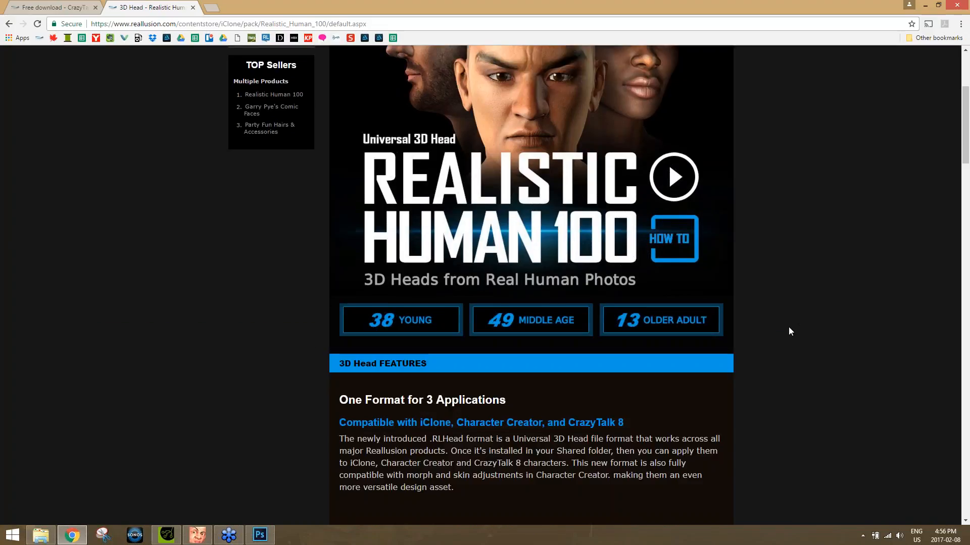
pyautogui.scroll(-6, 789, 331)
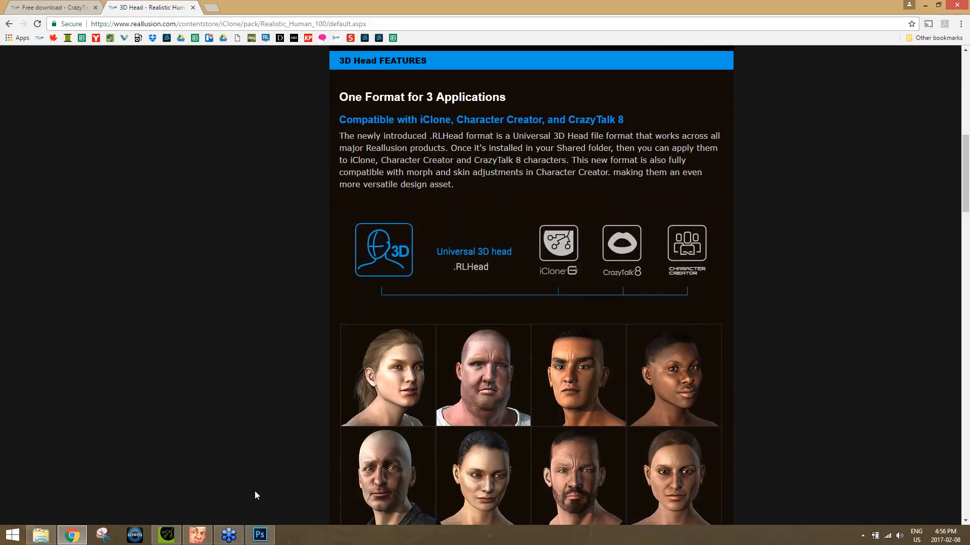
# Switch to CrazyTalk 8 and start a new project, discarding the current one without saving.
pyautogui.moveTo(88, 534)
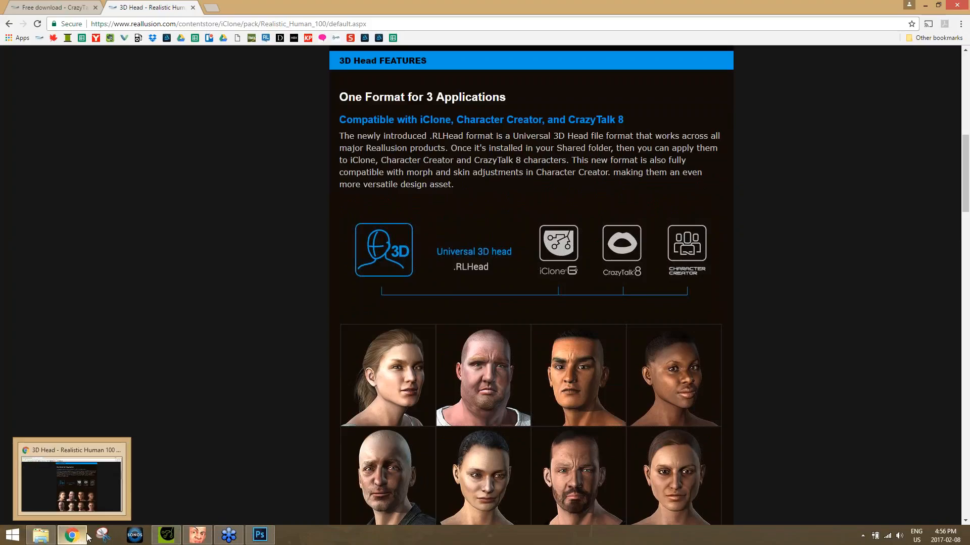
pyautogui.click(197, 535)
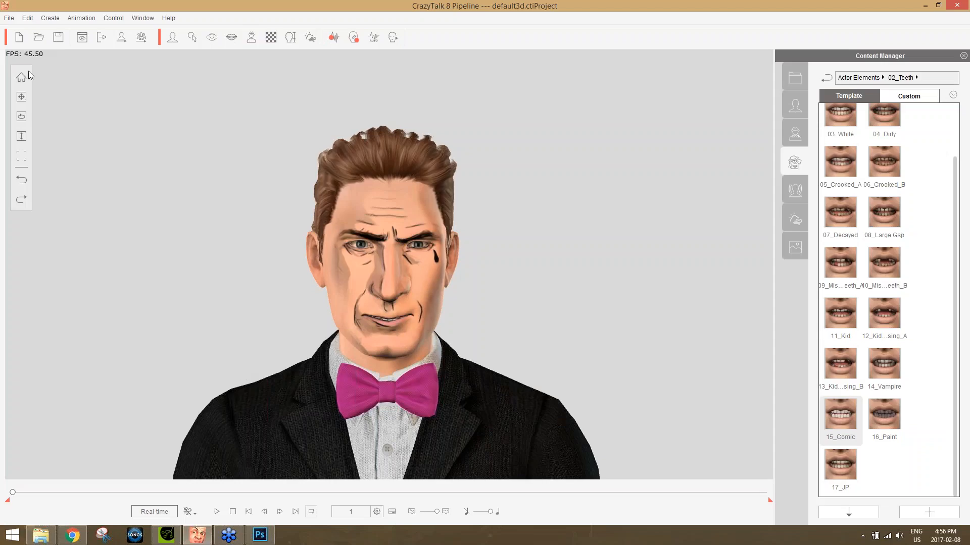
pyautogui.click(19, 37)
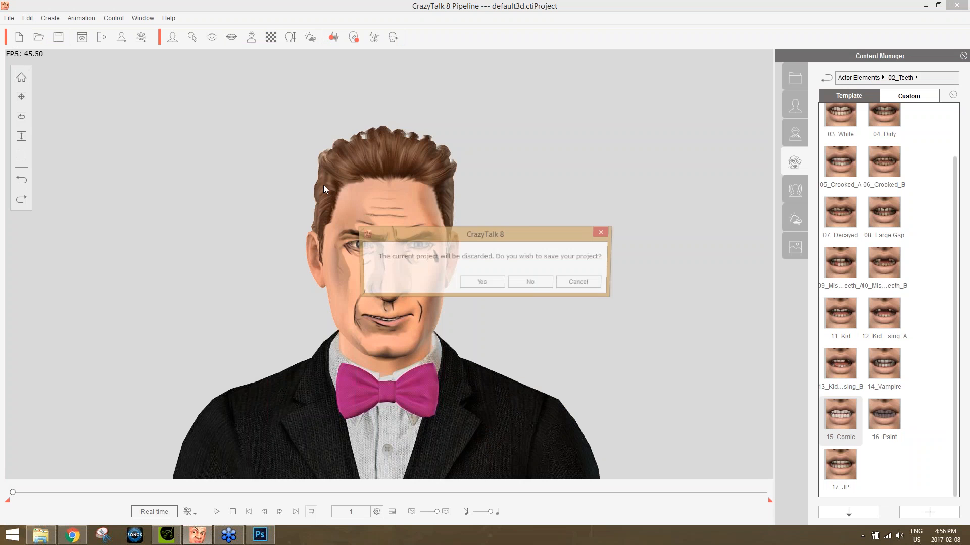
pyautogui.click(528, 280)
# Try to import the default head file from the desktop into the empty project.
pyautogui.click(968, 540)
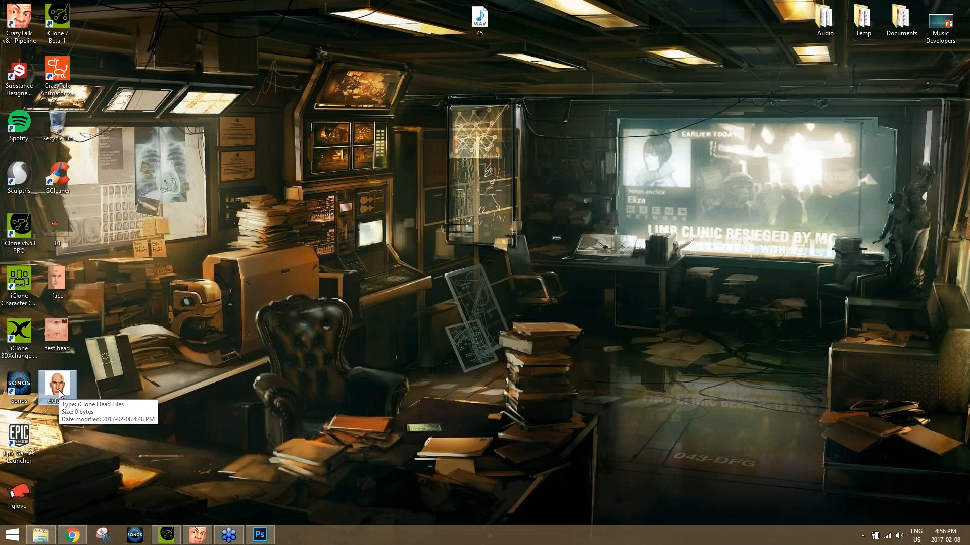
pyautogui.moveTo(59, 391); pyautogui.dragTo(357, 368)
pyautogui.click(509, 283)
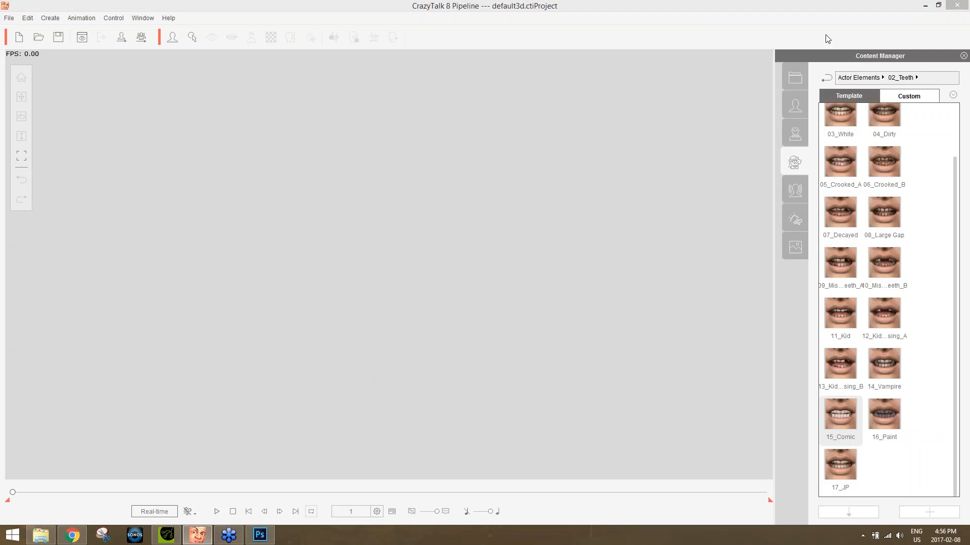
# Load the JP template from the 3D Actor library into the project.
pyautogui.click(795, 105)
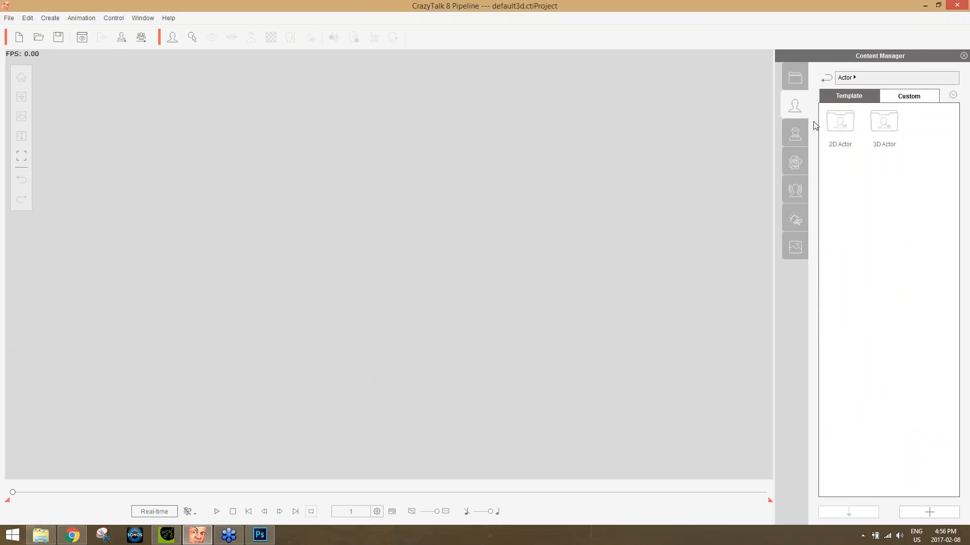
pyautogui.doubleClick(889, 126)
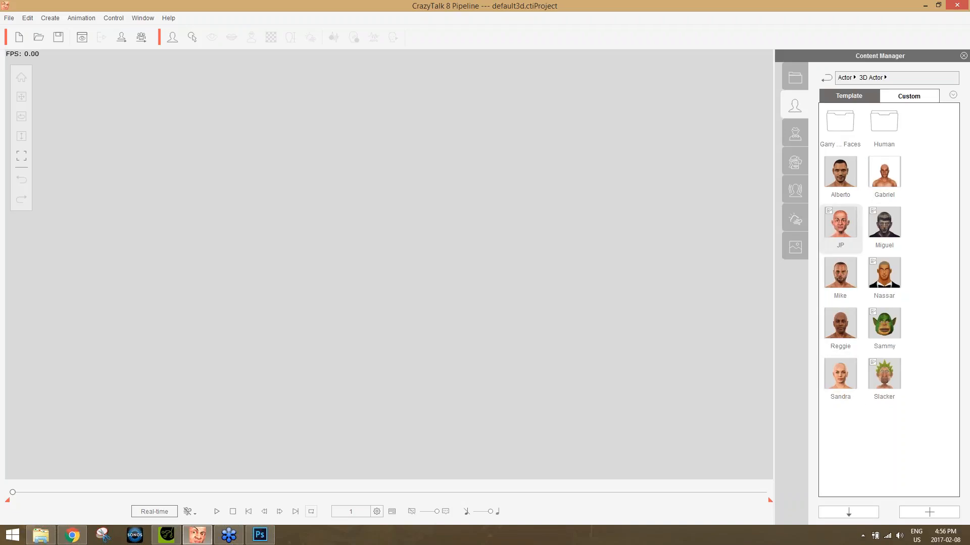
pyautogui.doubleClick(859, 244)
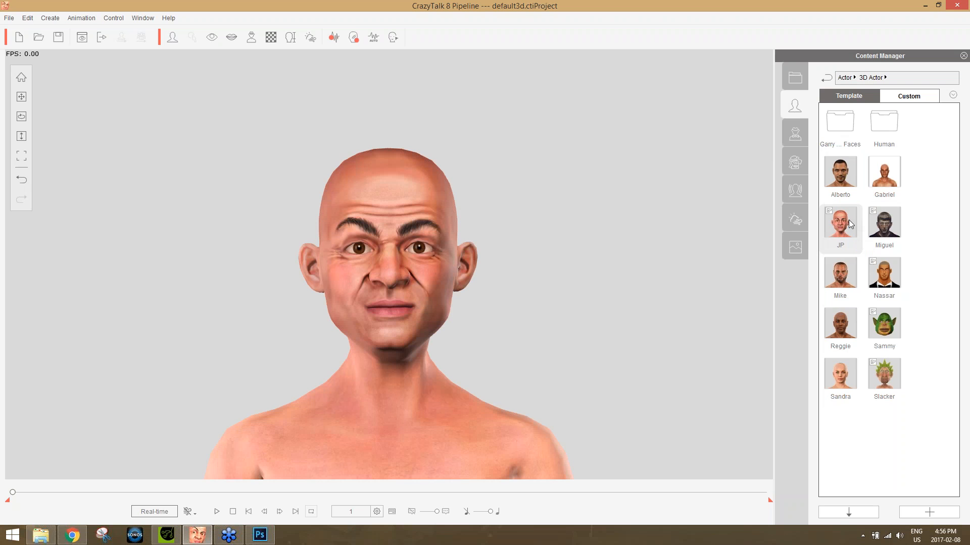
# Import the default head file from the desktop onto the JP actor, including head morph and texture for Head and Body.
pyautogui.press('super+d')
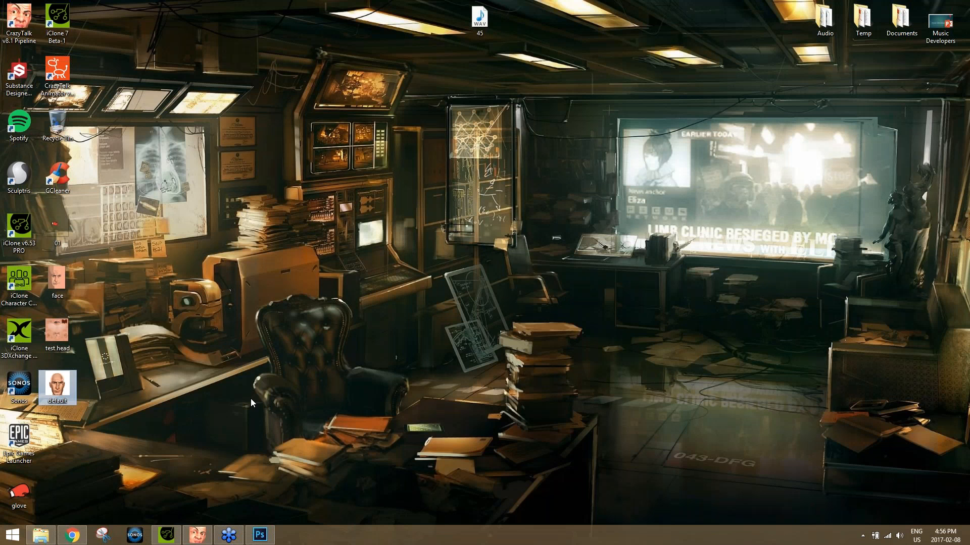
pyautogui.moveTo(54, 386); pyautogui.dragTo(435, 315)
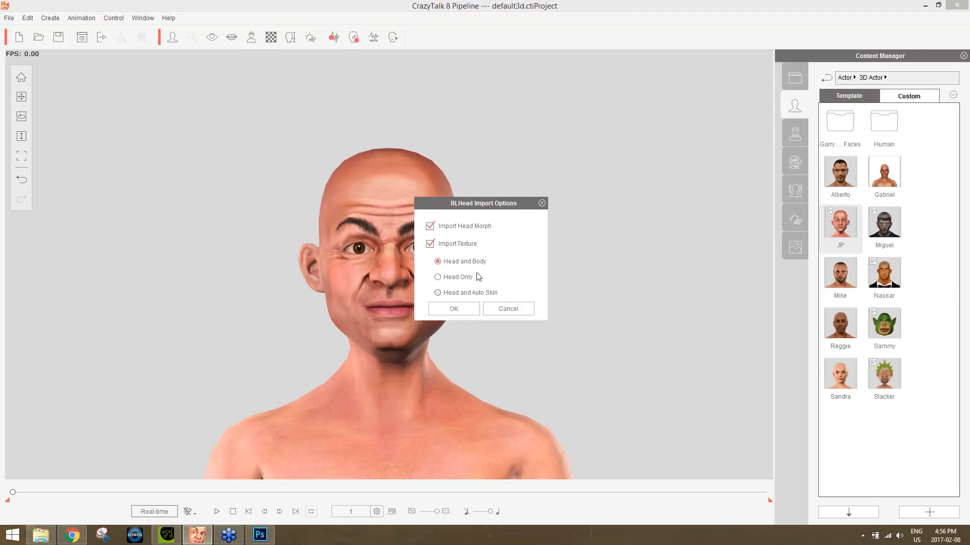
pyautogui.click(464, 308)
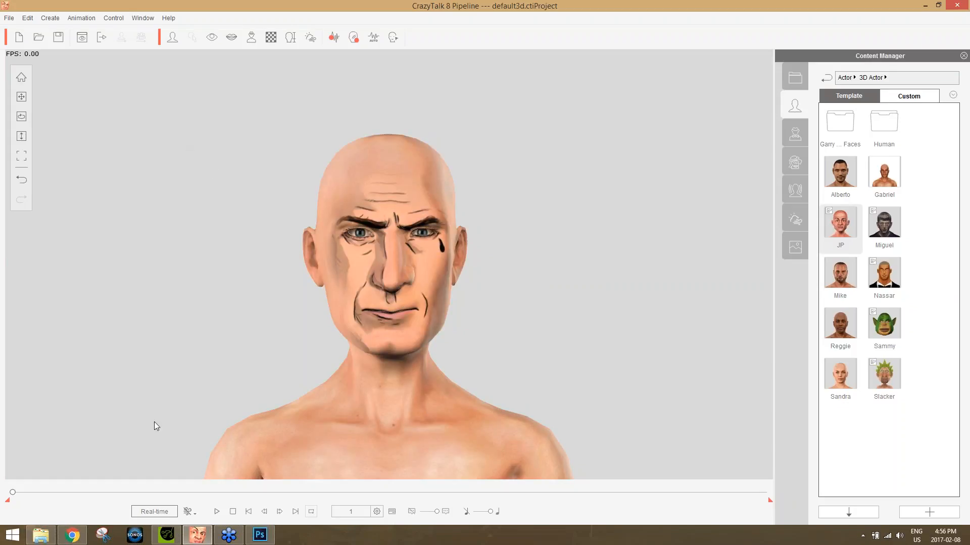
pyautogui.click(80, 531)
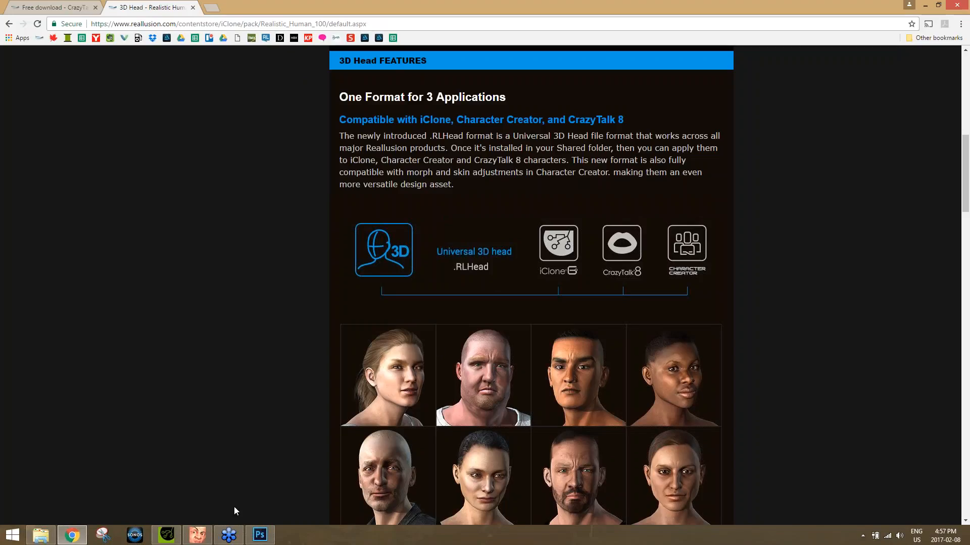
pyautogui.click(198, 534)
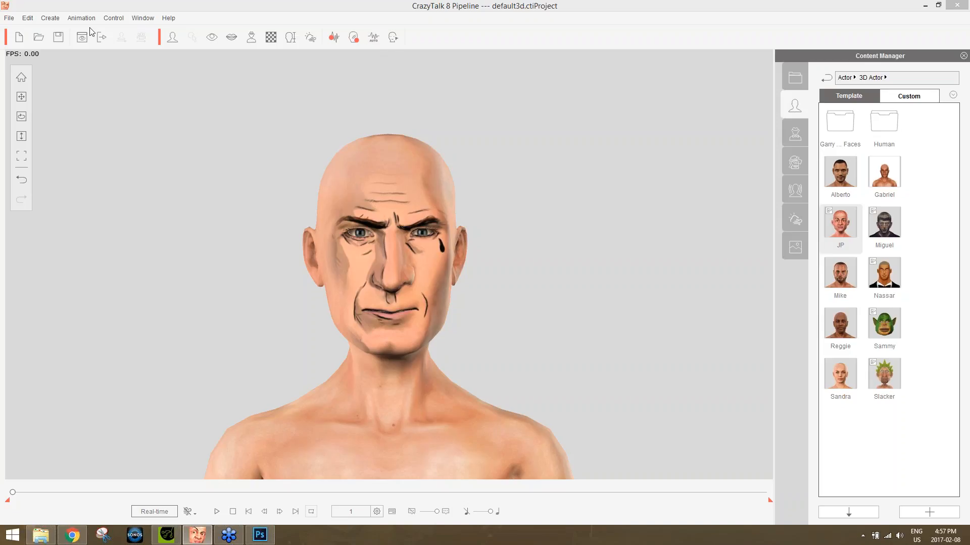
pyautogui.click(50, 17)
pyautogui.moveTo(27, 18)
pyautogui.moveTo(81, 18)
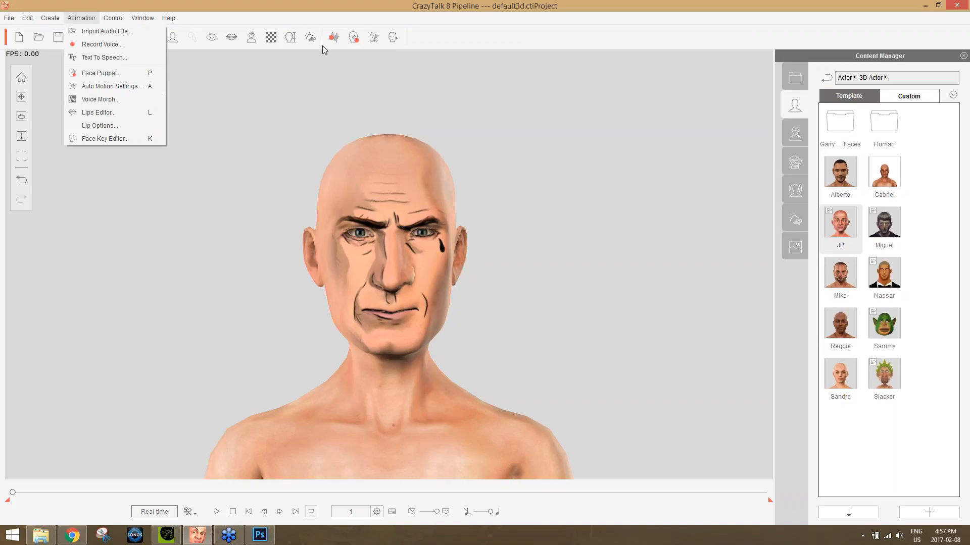
# Look at the voice source choices for creating a new script, and leave without choosing one.
pyautogui.click(334, 37)
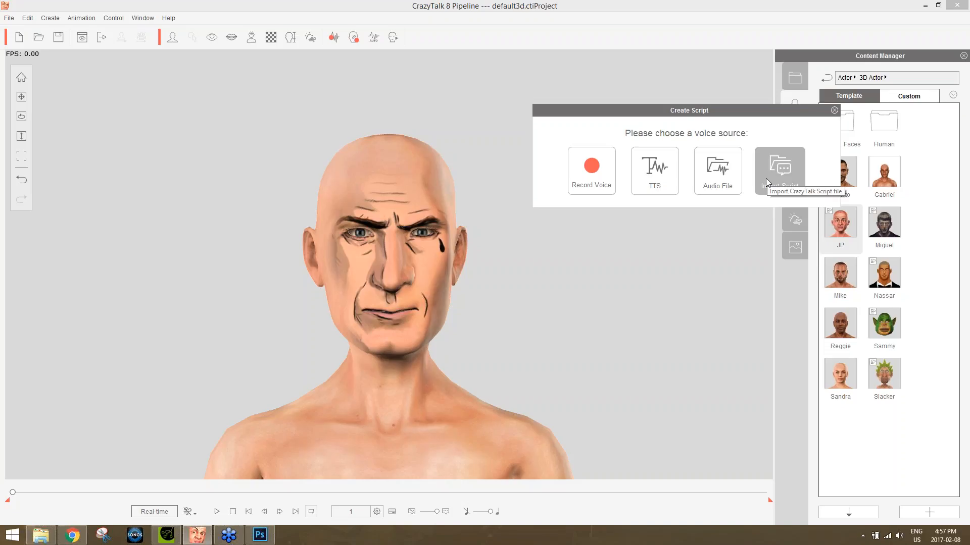
pyautogui.moveTo(805, 112); pyautogui.dragTo(615, 113)
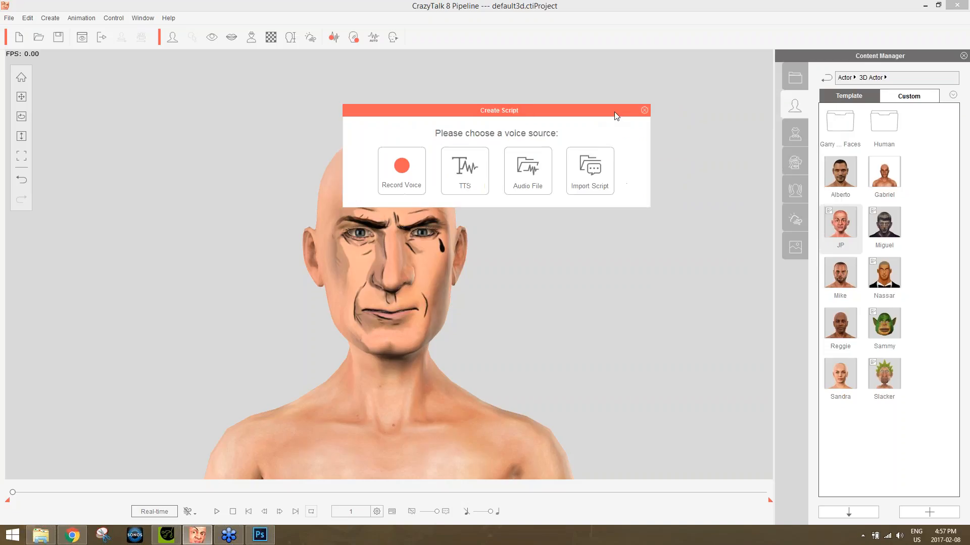
pyautogui.click(644, 111)
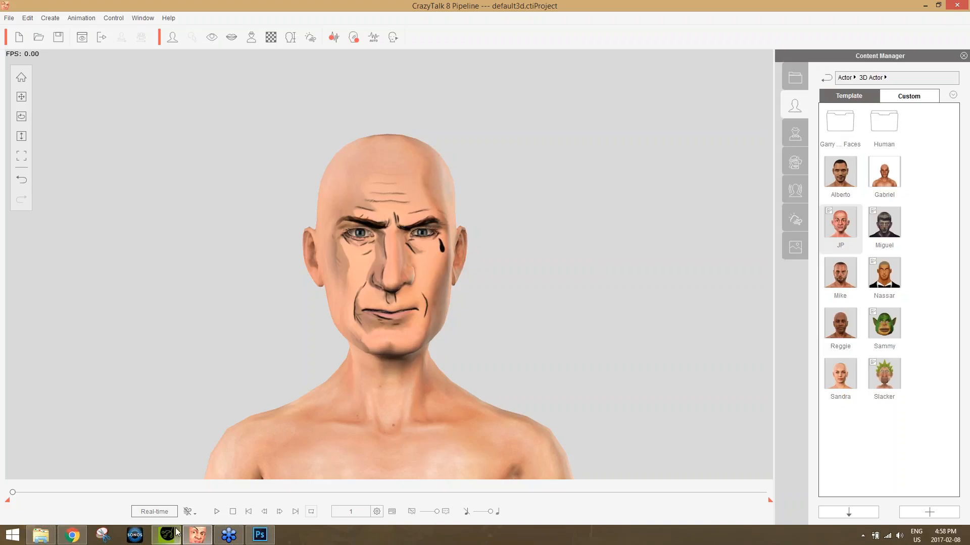
# Switch to iClone 6 to view the finished Saul character, and return to CrazyTalk 8.
pyautogui.moveTo(166, 535)
pyautogui.click(174, 539)
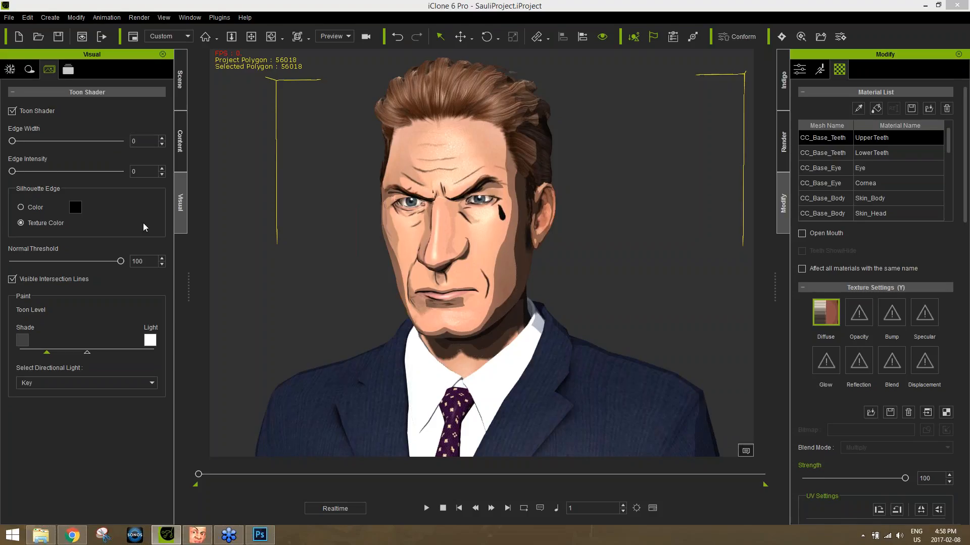
pyautogui.click(205, 535)
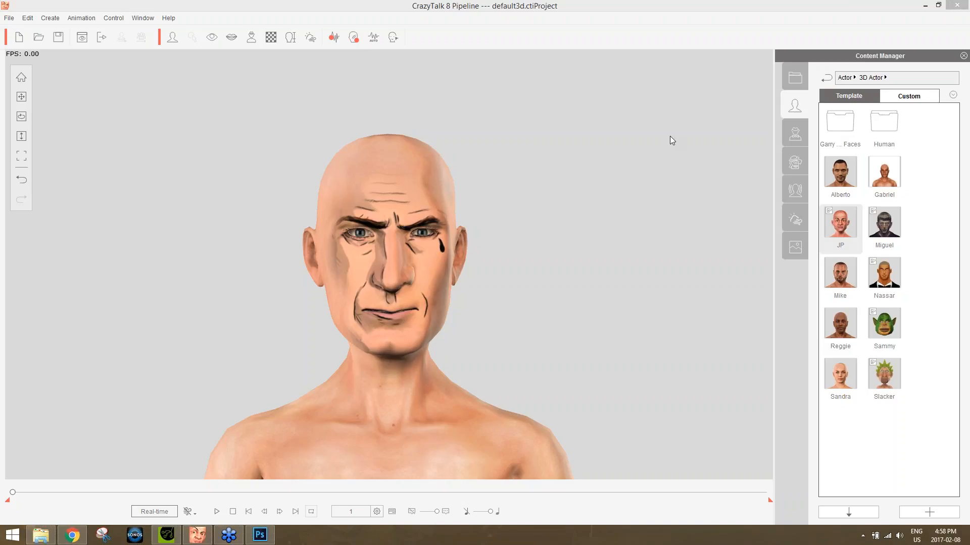
# Check which export options the project offers, without exporting anything.
pyautogui.click(9, 18)
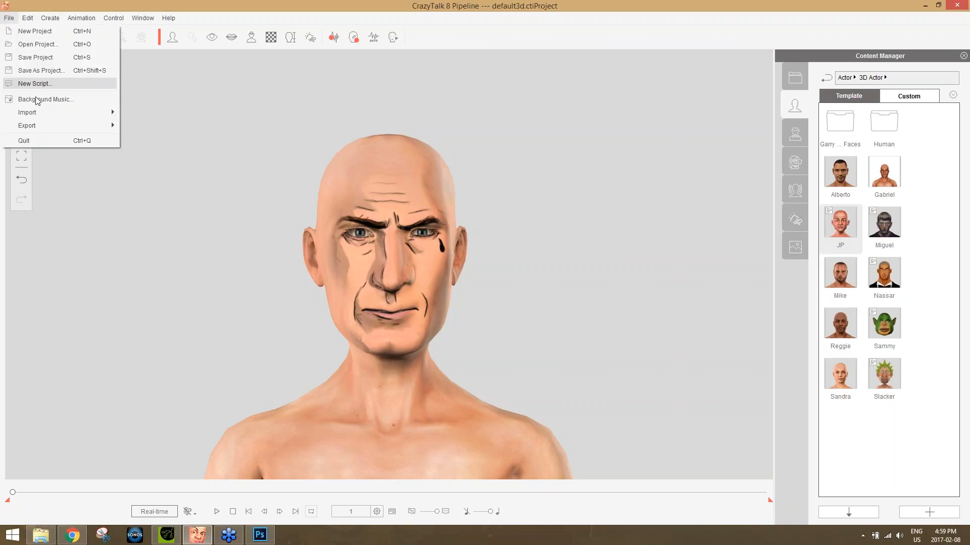
pyautogui.moveTo(48, 127)
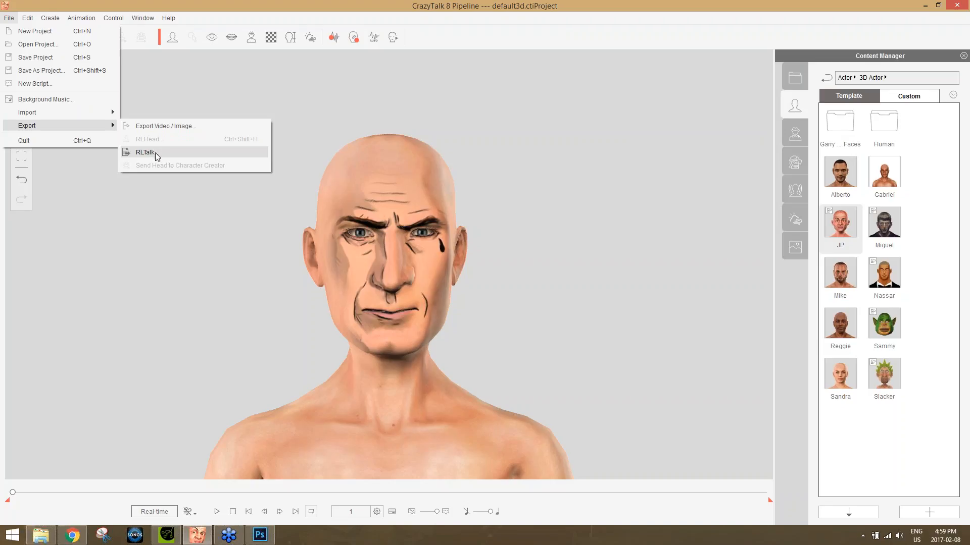
pyautogui.click(514, 105)
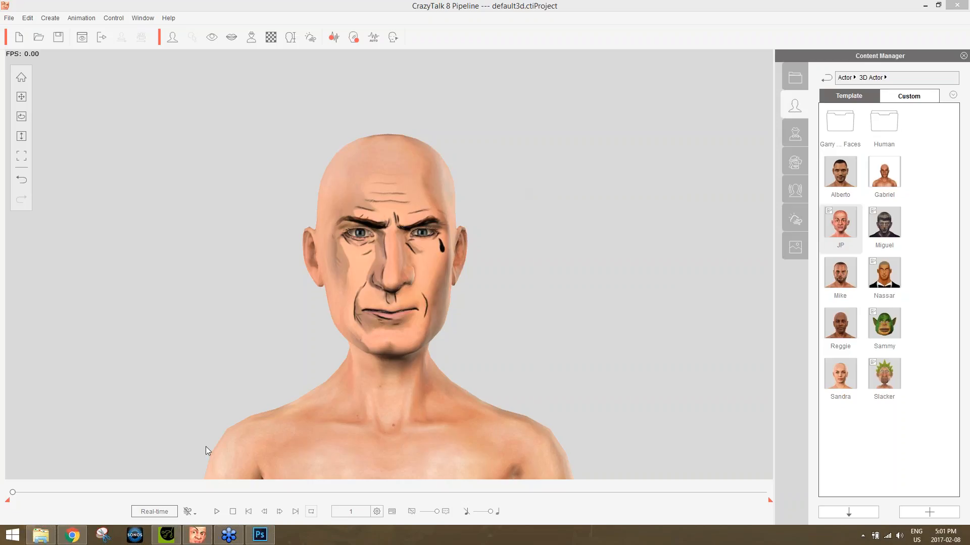
# Save the upper teeth diffuse texture to the desktop as a JPG named test2.
pyautogui.moveTo(73, 540)
pyautogui.click(232, 38)
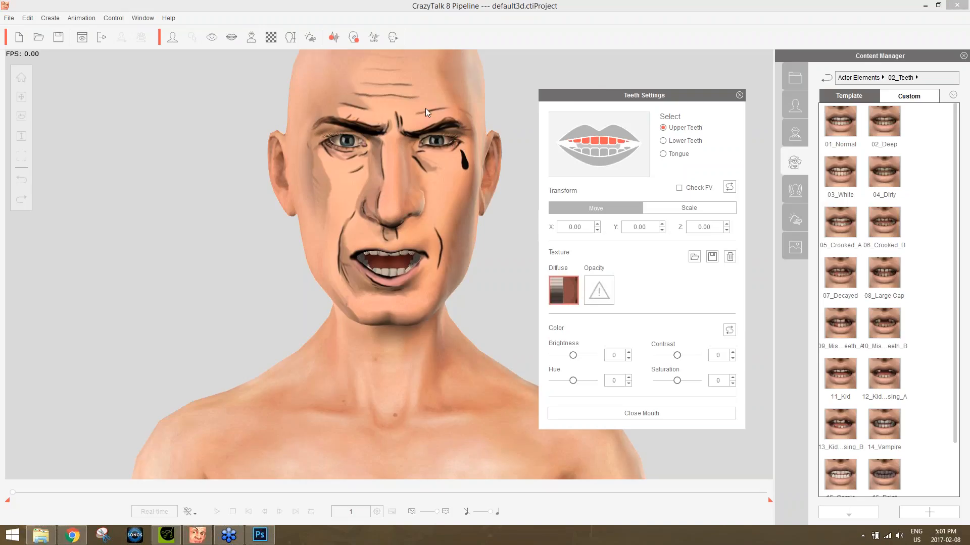
pyautogui.click(712, 257)
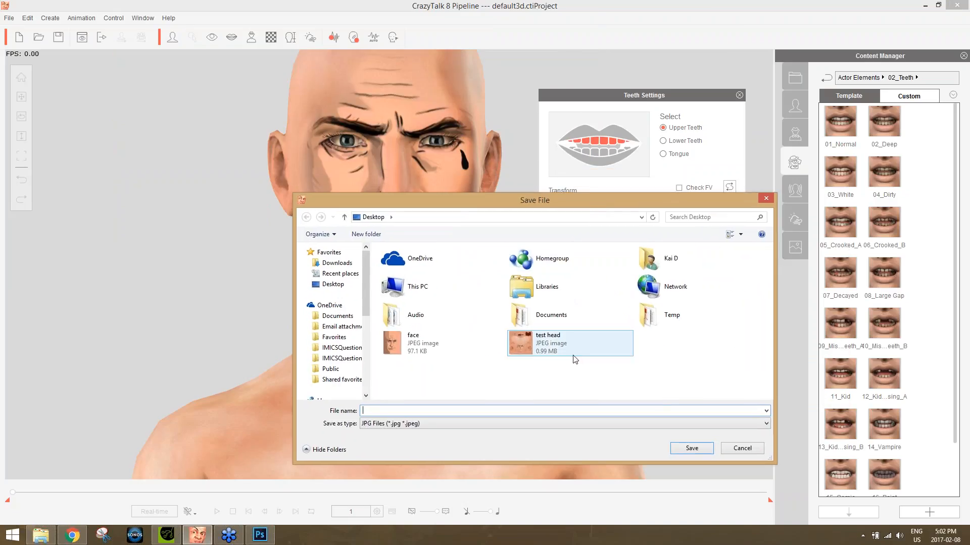
pyautogui.write('test2')
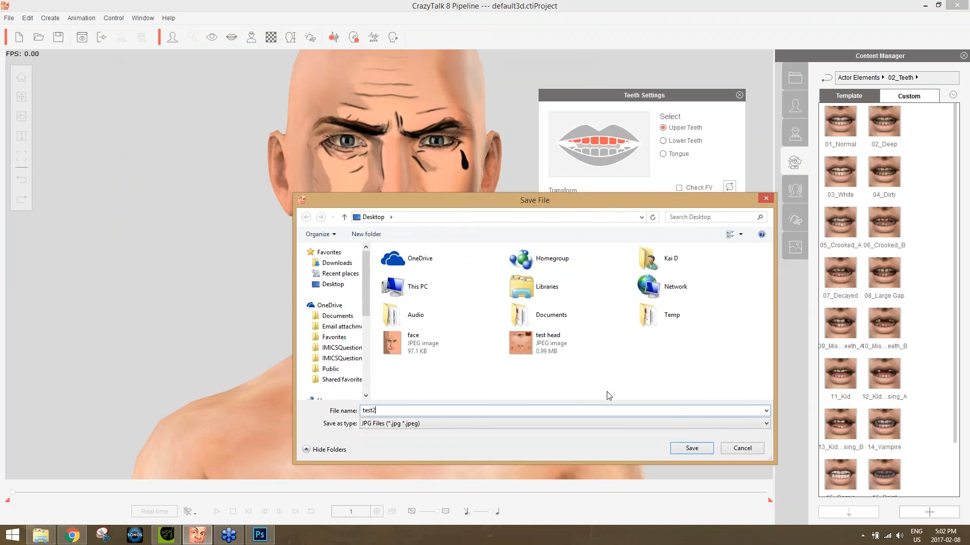
pyautogui.click(705, 447)
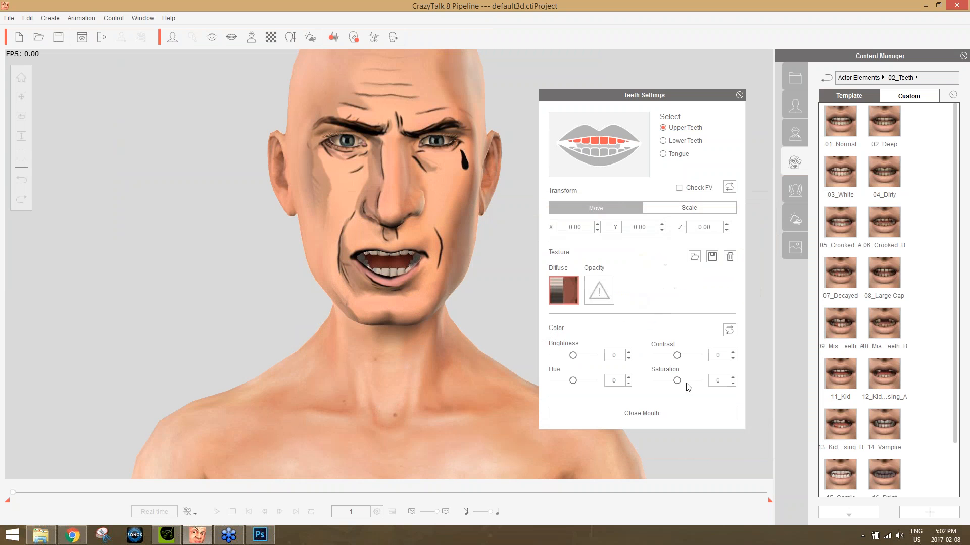
# View the exported test2 teeth texture from the desktop in Windows Photo Viewer, and return to CrazyTalk 8.
pyautogui.click(968, 538)
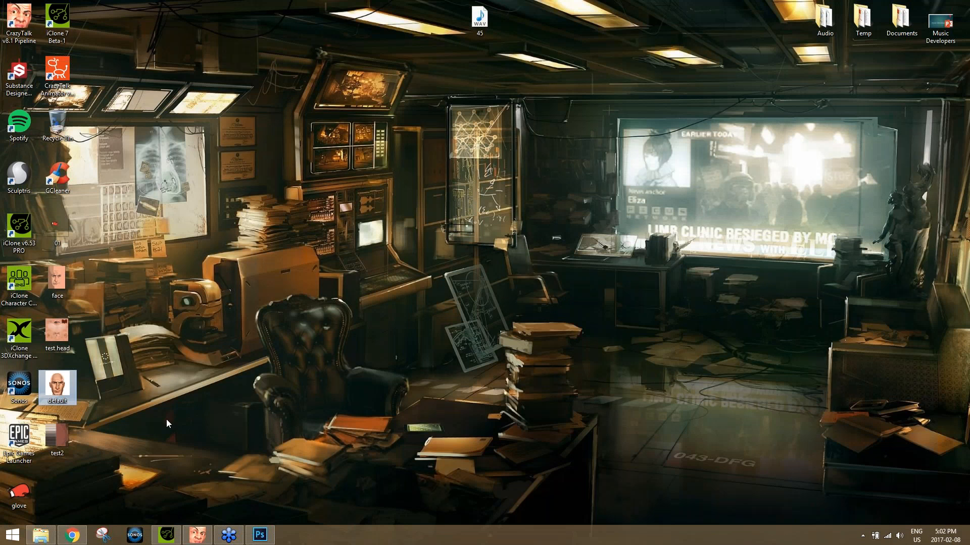
pyautogui.doubleClick(60, 428)
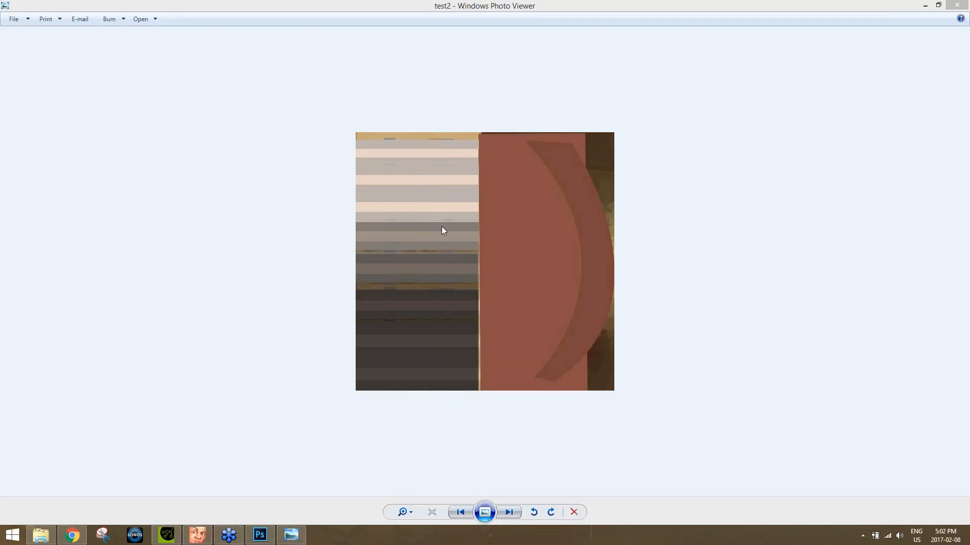
pyautogui.click(957, 5)
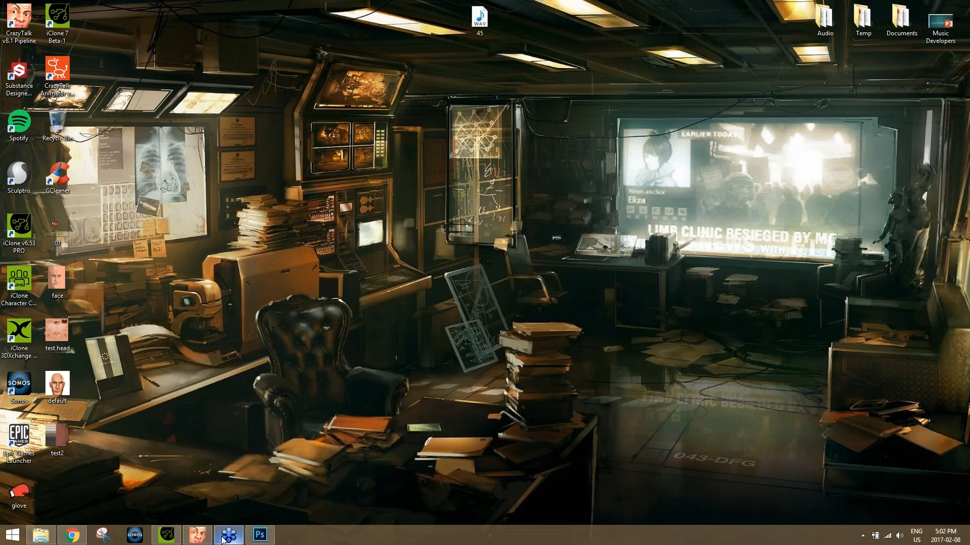
pyautogui.click(197, 535)
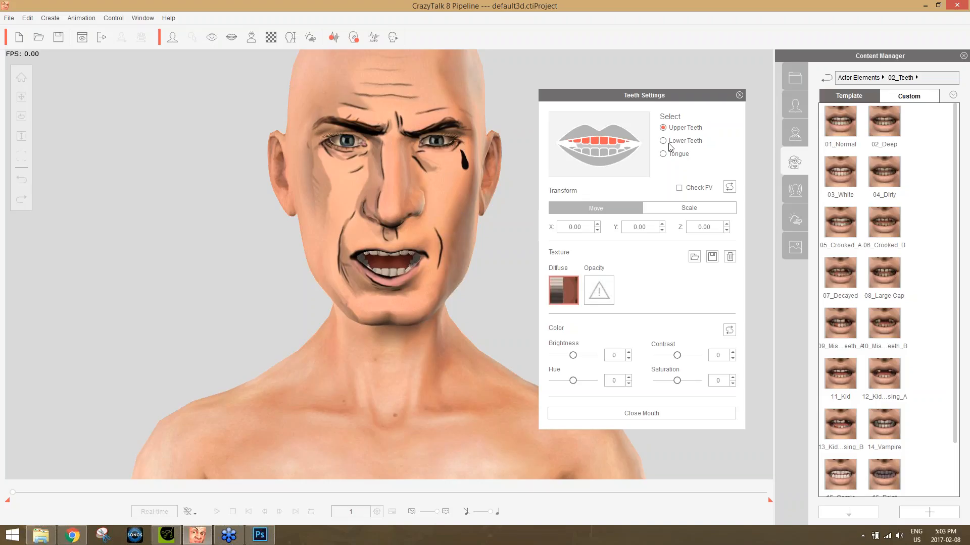
# Show the 3D Actor templates in the content library and close the teeth settings.
pyautogui.click(798, 104)
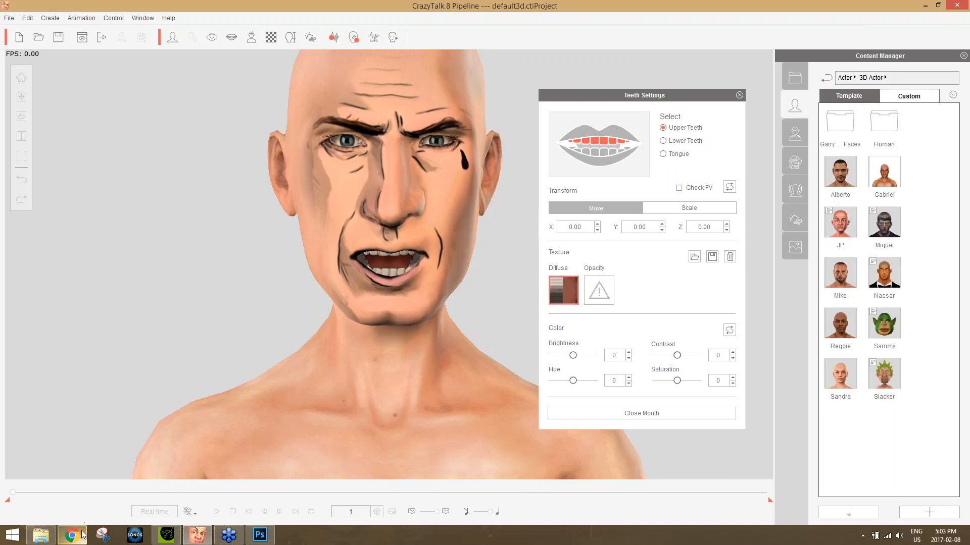
pyautogui.moveTo(83, 534)
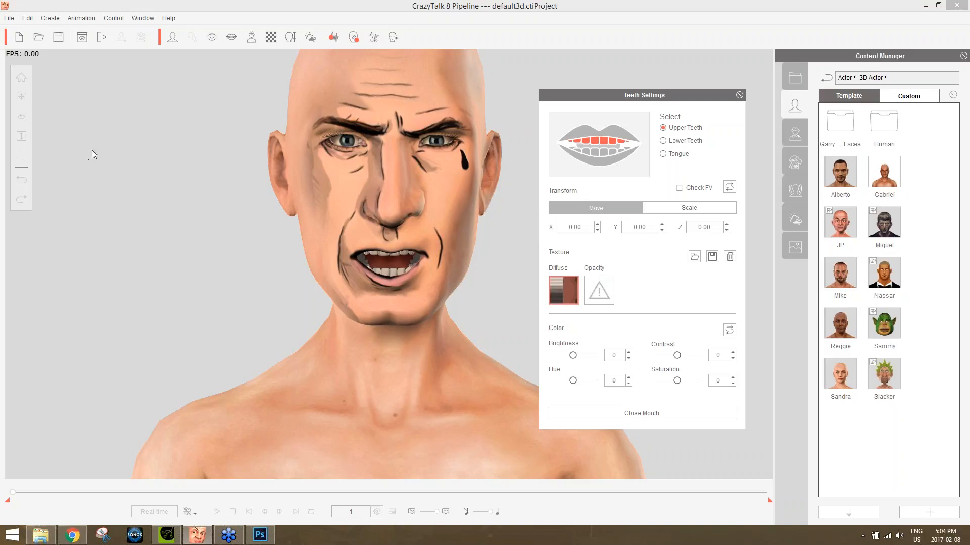
pyautogui.click(198, 536)
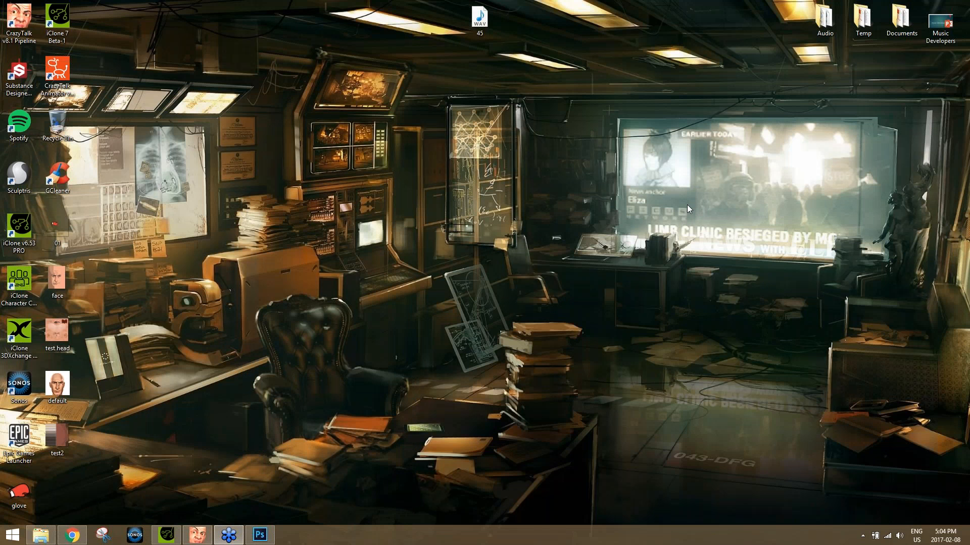
pyautogui.click(197, 534)
pyautogui.click(740, 95)
# Try to apply the Groove Down auto motion from the Dance scenario templates to the actor.
pyautogui.click(796, 163)
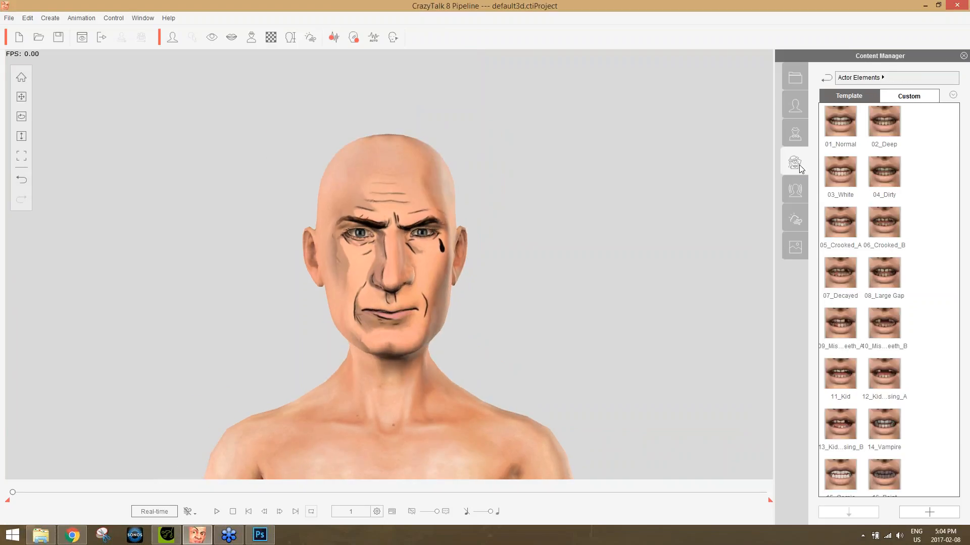
pyautogui.click(799, 195)
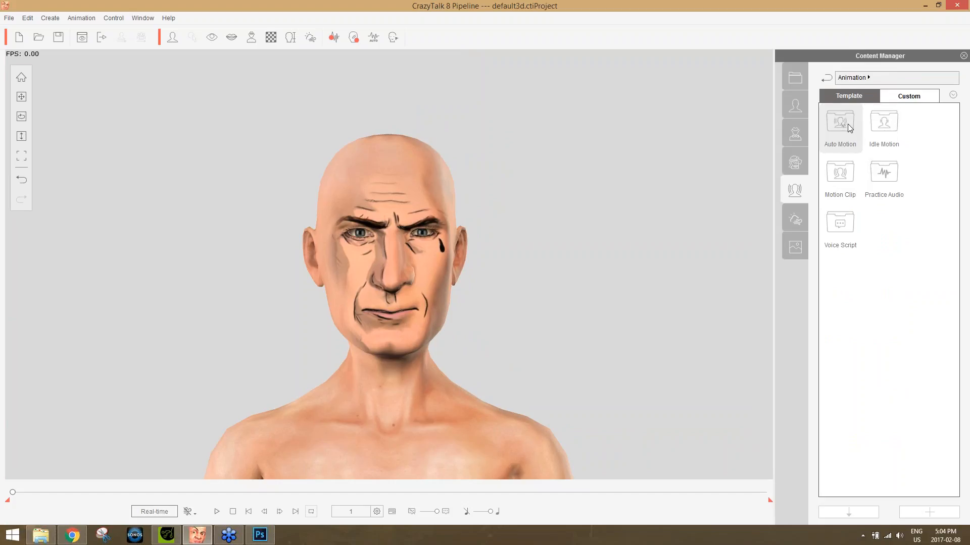
pyautogui.doubleClick(848, 123)
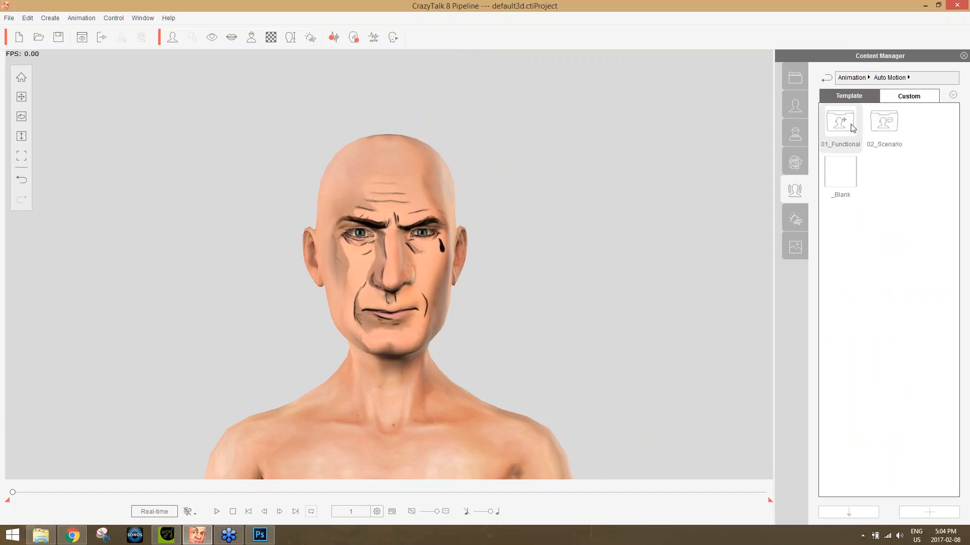
pyautogui.doubleClick(887, 126)
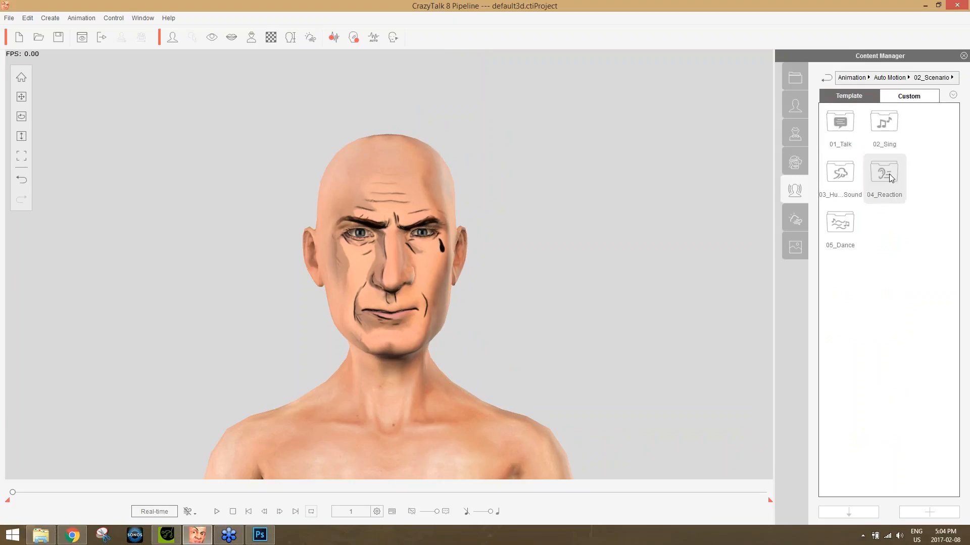
pyautogui.doubleClick(846, 226)
pyautogui.doubleClick(841, 225)
pyautogui.click(556, 278)
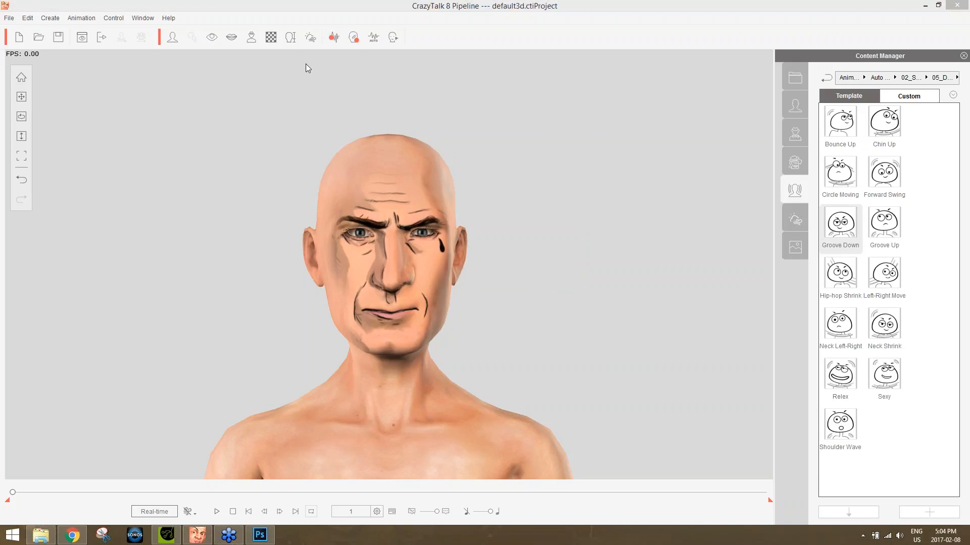
# Look through the Webinars and Audio folders in Production Resources for a script audio file, without importing one.
pyautogui.click(338, 38)
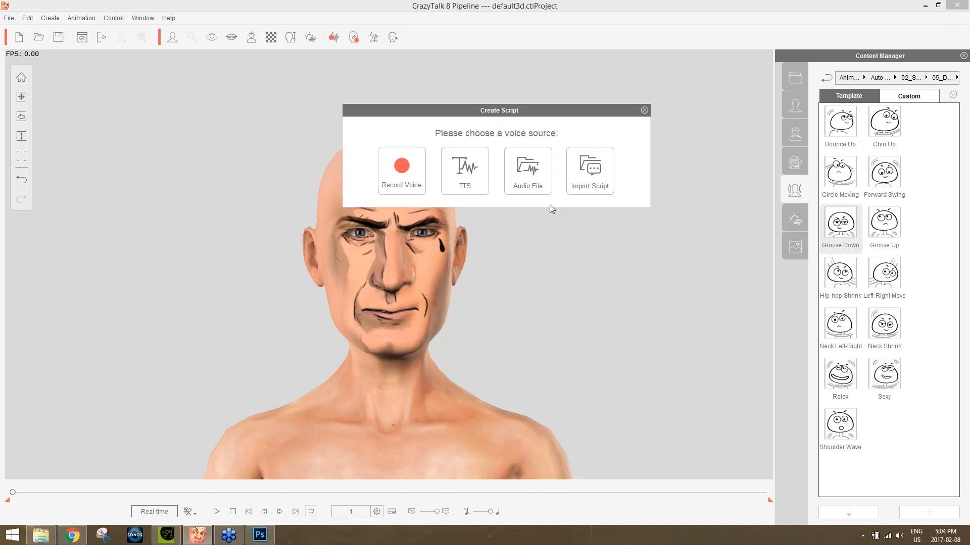
pyautogui.click(549, 171)
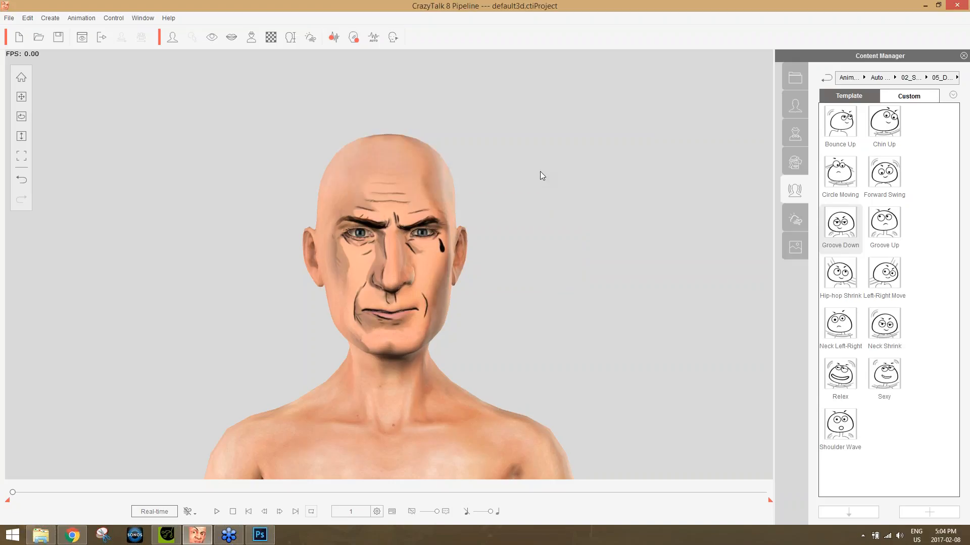
pyautogui.click(520, 216)
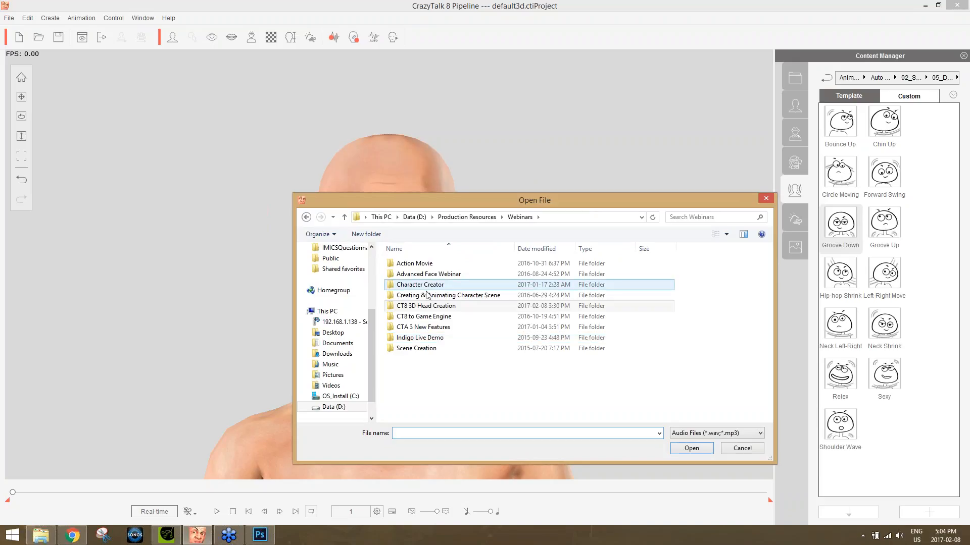
pyautogui.click(433, 317)
pyautogui.doubleClick(432, 317)
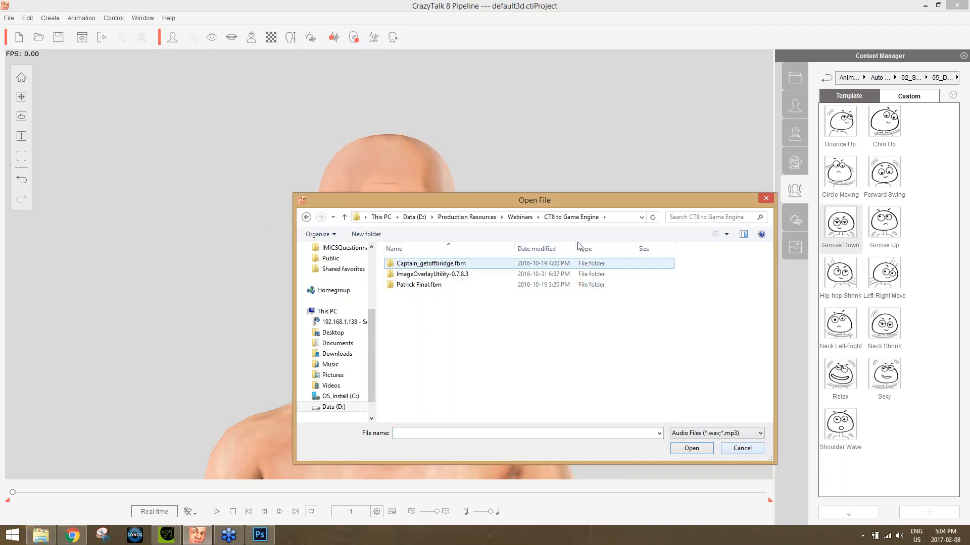
pyautogui.moveTo(556, 201); pyautogui.dragTo(588, 144)
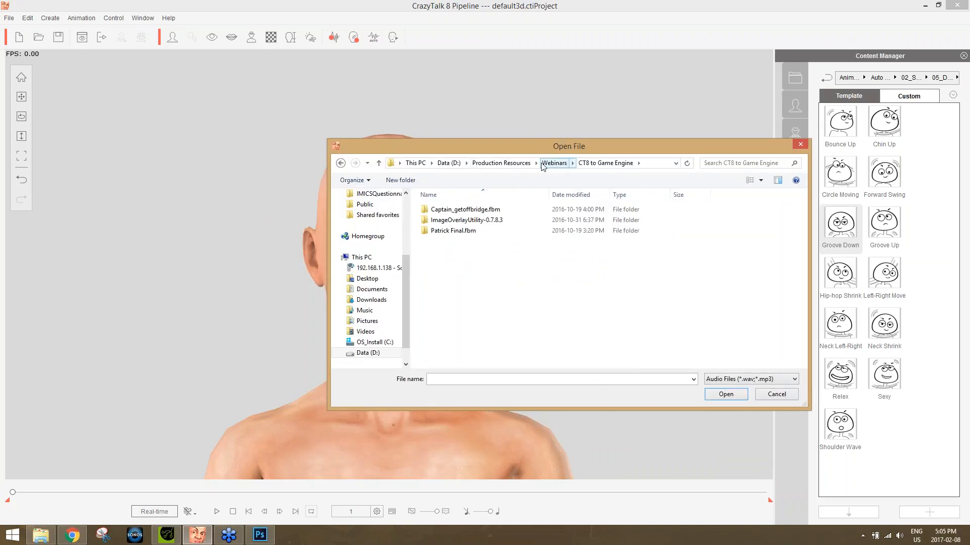
pyautogui.click(501, 162)
pyautogui.scroll(1, 456, 244)
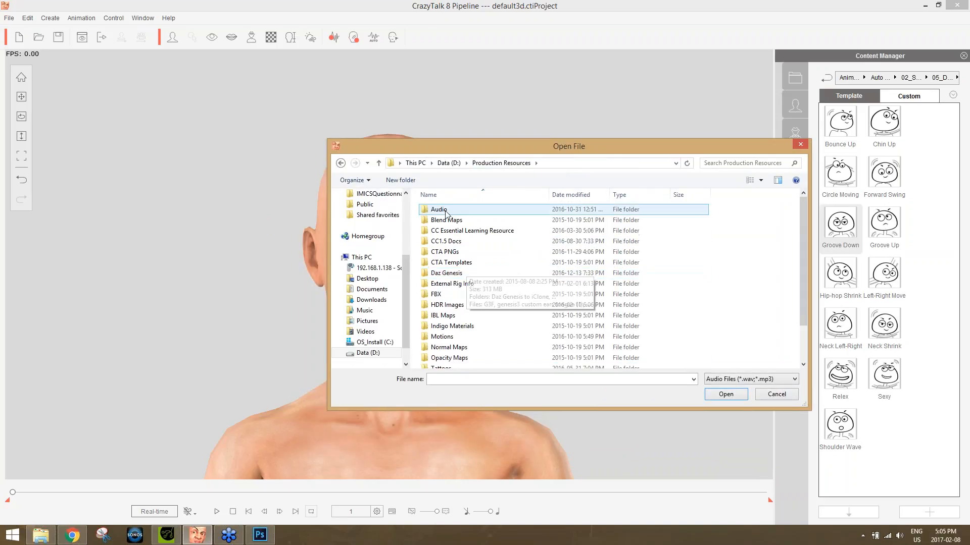
pyautogui.doubleClick(444, 210)
pyautogui.click(467, 267)
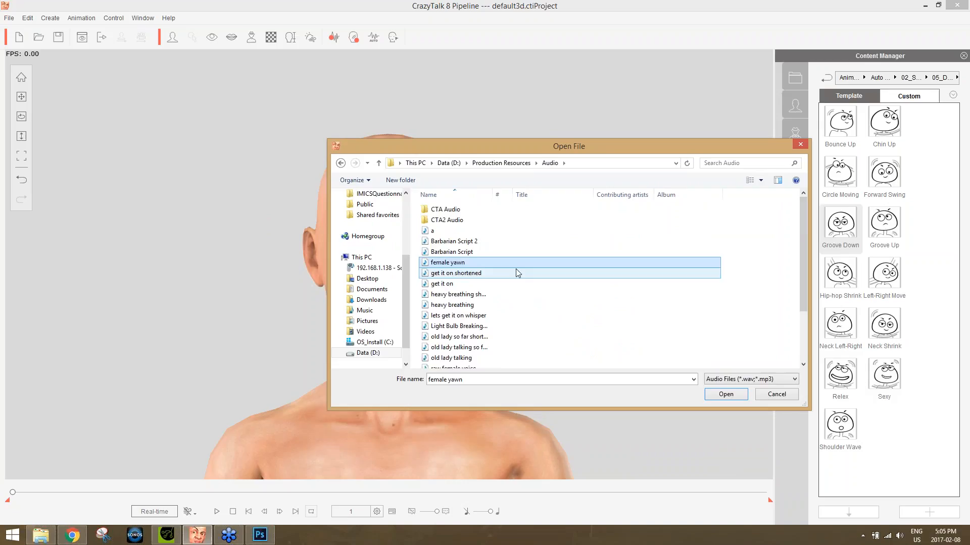
pyautogui.scroll(-2, 515, 272)
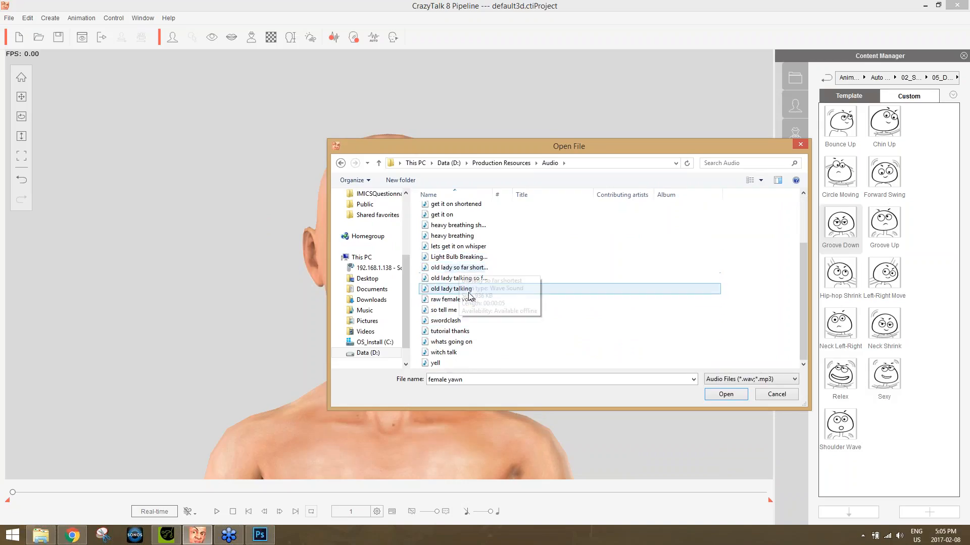
pyautogui.scroll(2, 467, 306)
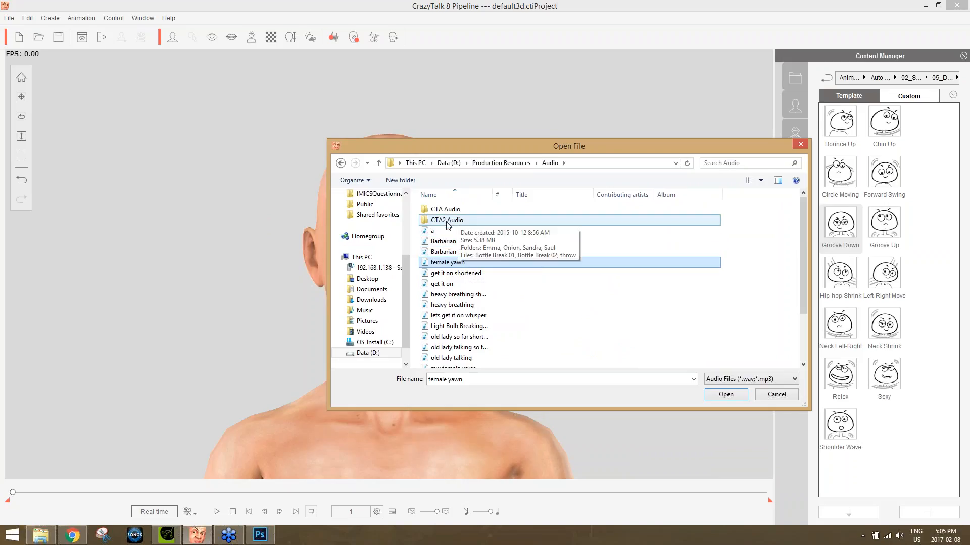
pyautogui.click(774, 397)
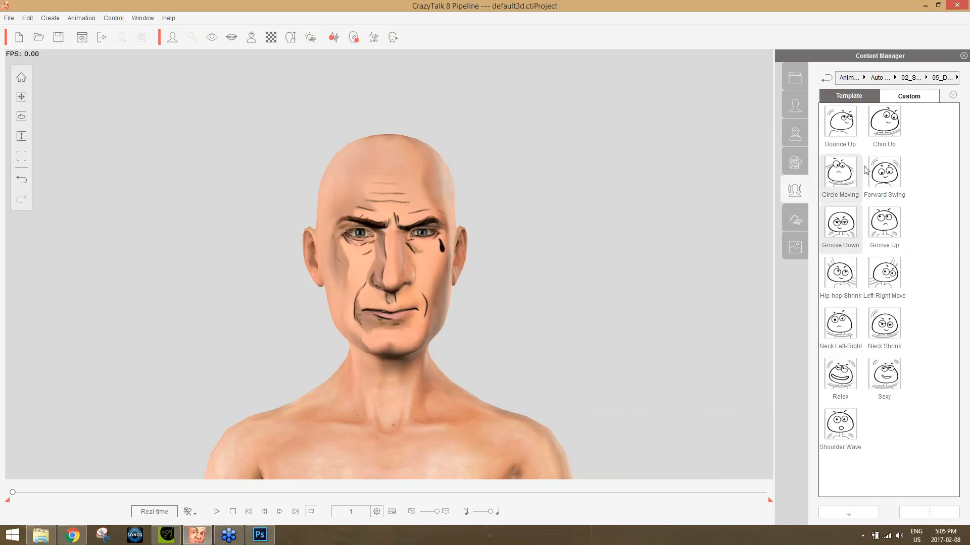
# Apply the Beat Step practice audio template to the actor with the Listen Mode auto motion, and stop the playback.
pyautogui.click(870, 78)
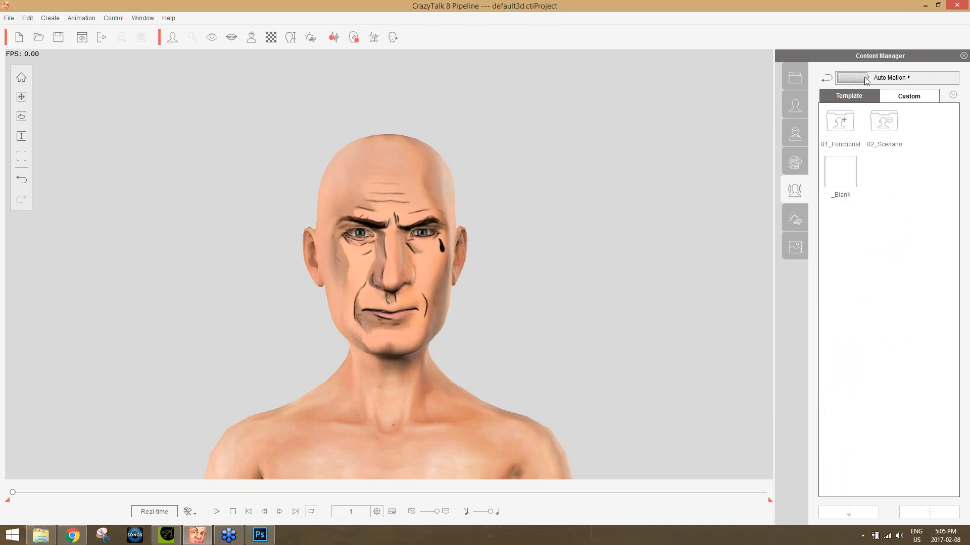
pyautogui.click(861, 78)
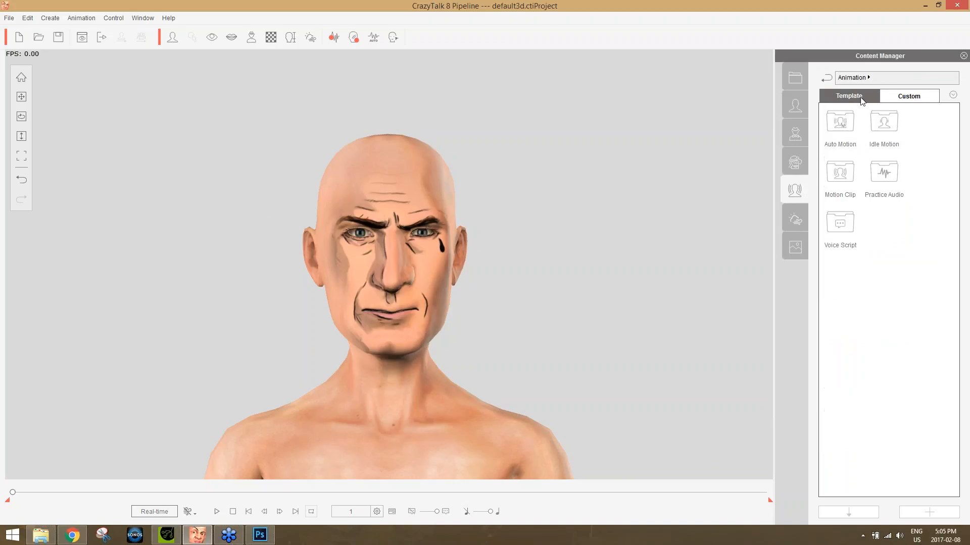
pyautogui.doubleClick(887, 181)
pyautogui.doubleClick(892, 181)
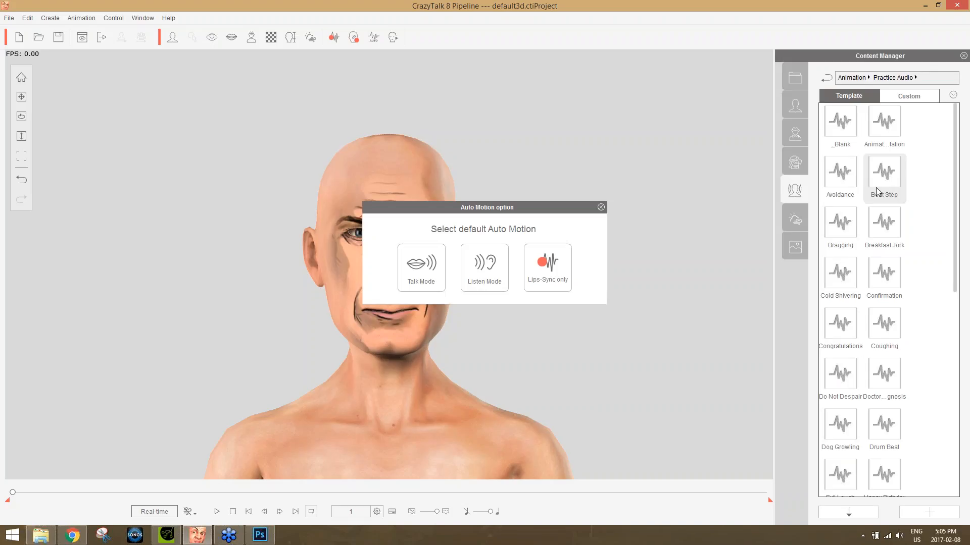
pyautogui.click(481, 270)
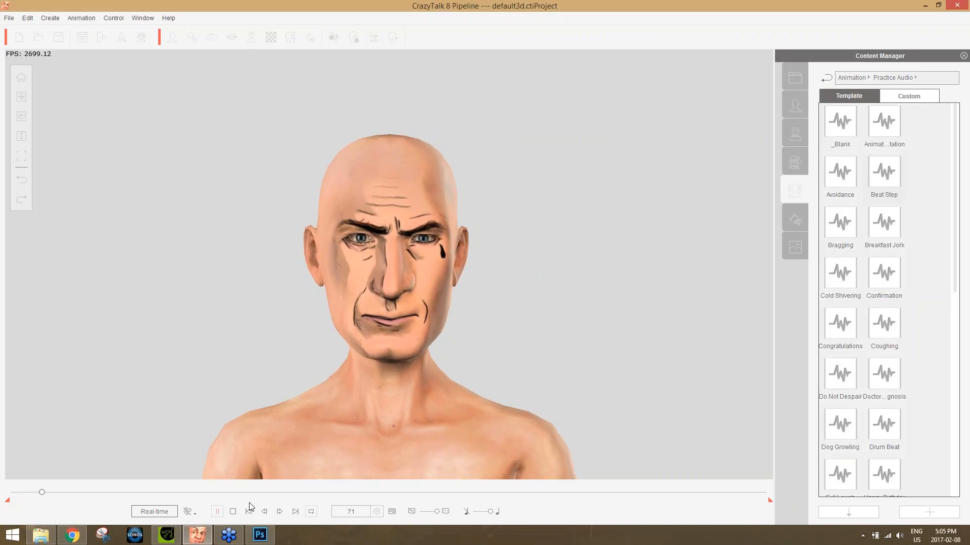
pyautogui.click(233, 512)
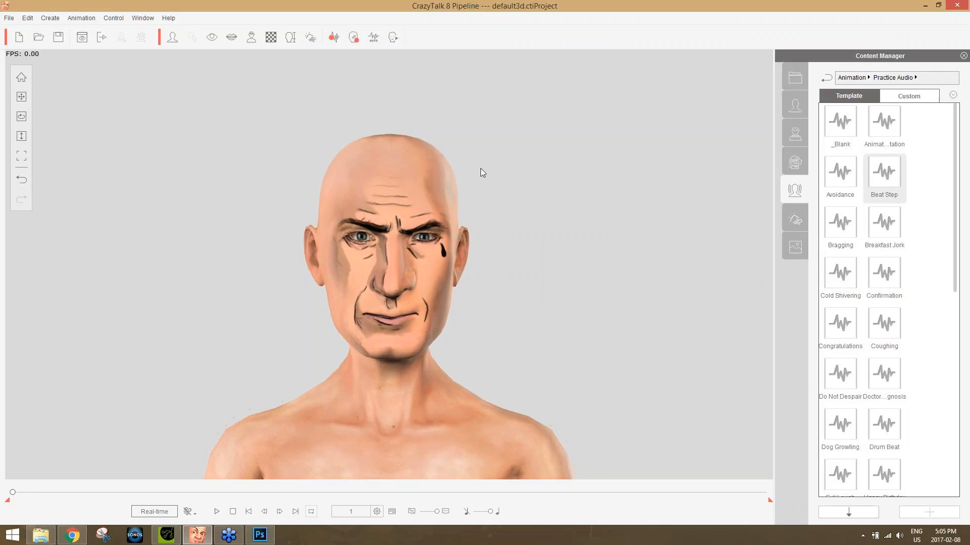
# Preview the Listen Mode auto motion with the Nature motion clip from the Auto Motion Settings.
pyautogui.click(379, 39)
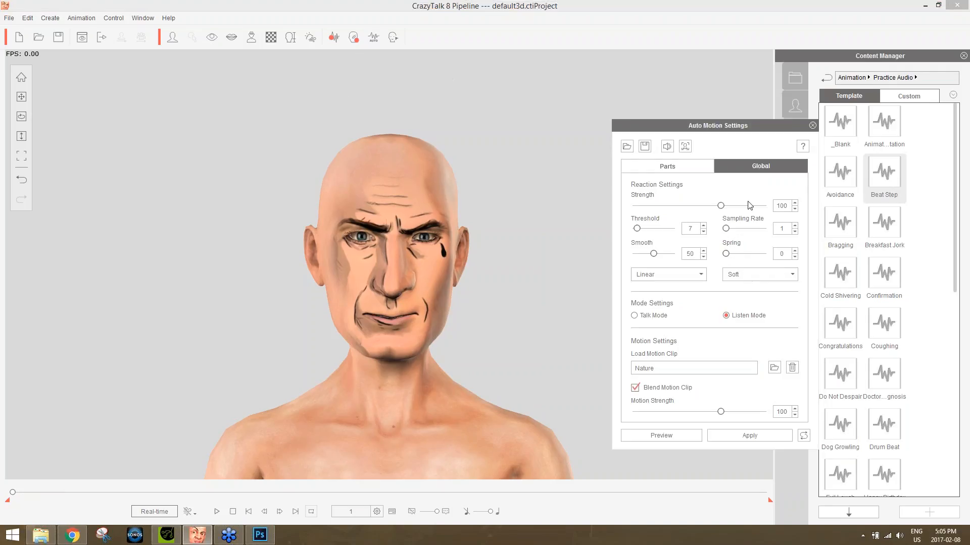
pyautogui.click(689, 435)
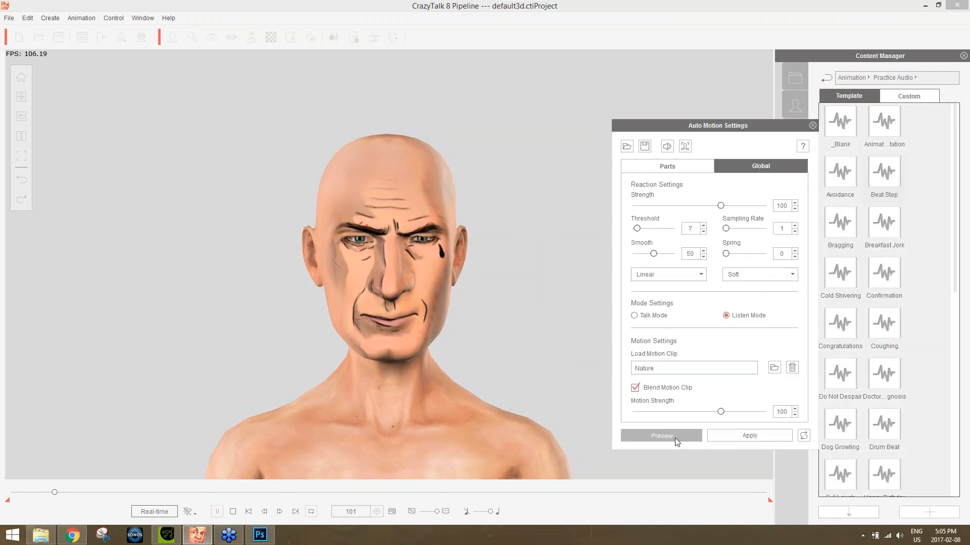
pyautogui.click(686, 436)
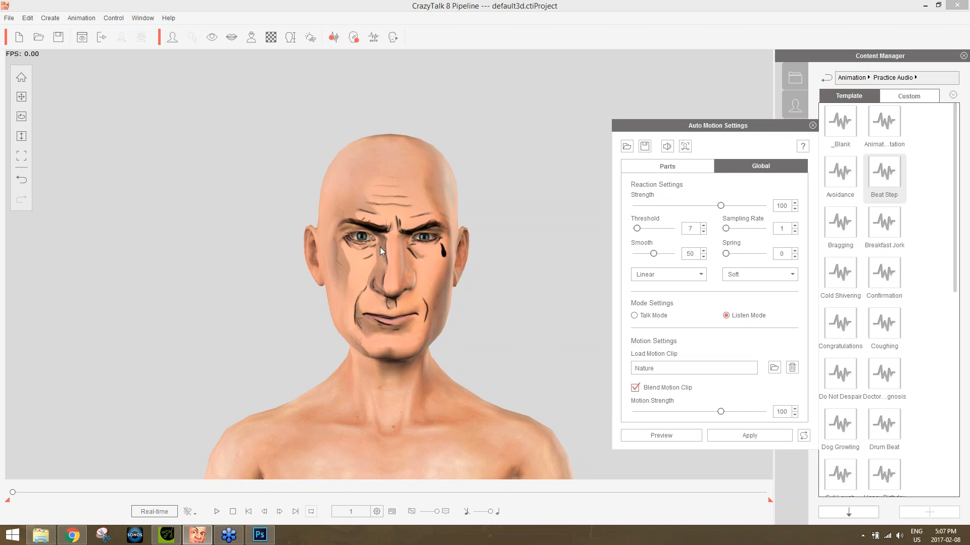
# Switch to Chrome and open the CrazyTalk section of the Reallusion Content Store from the Realistic Human 100 page.
pyautogui.click(73, 536)
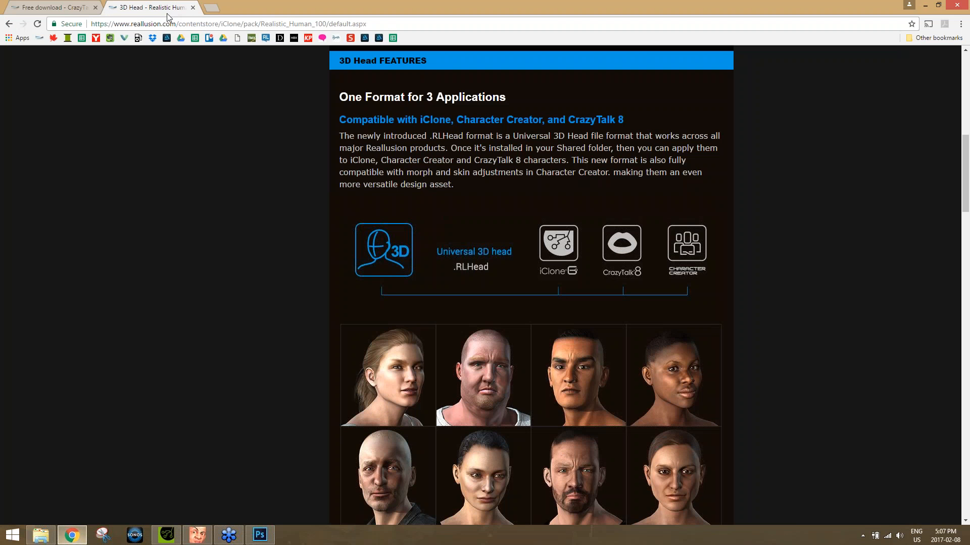
pyautogui.click(77, 8)
pyautogui.click(144, 8)
pyautogui.scroll(15, 484, 183)
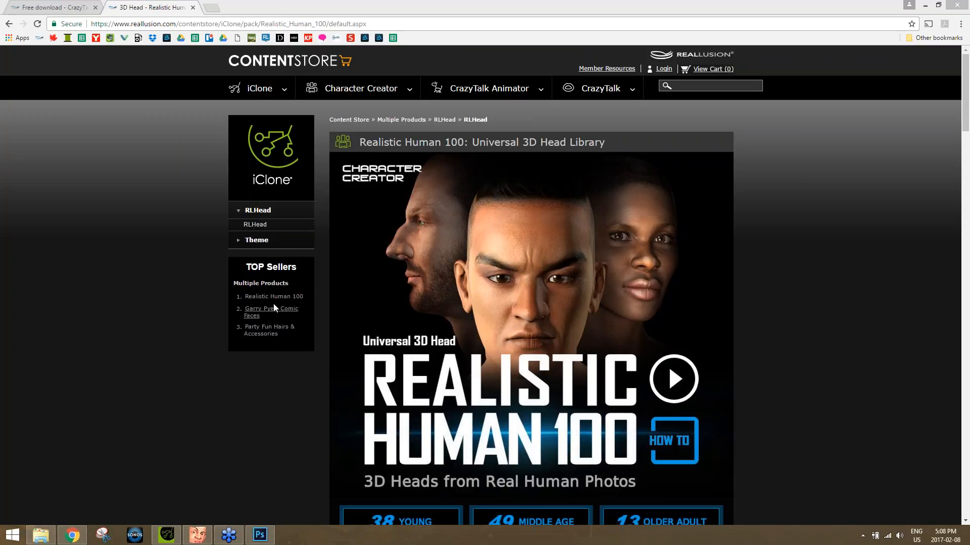
pyautogui.moveTo(600, 88)
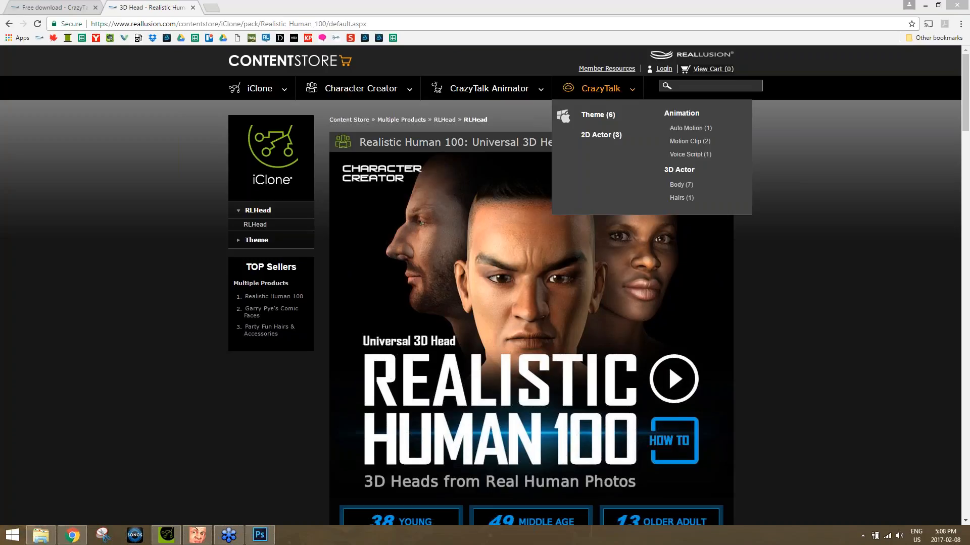
pyautogui.moveTo(501, 90)
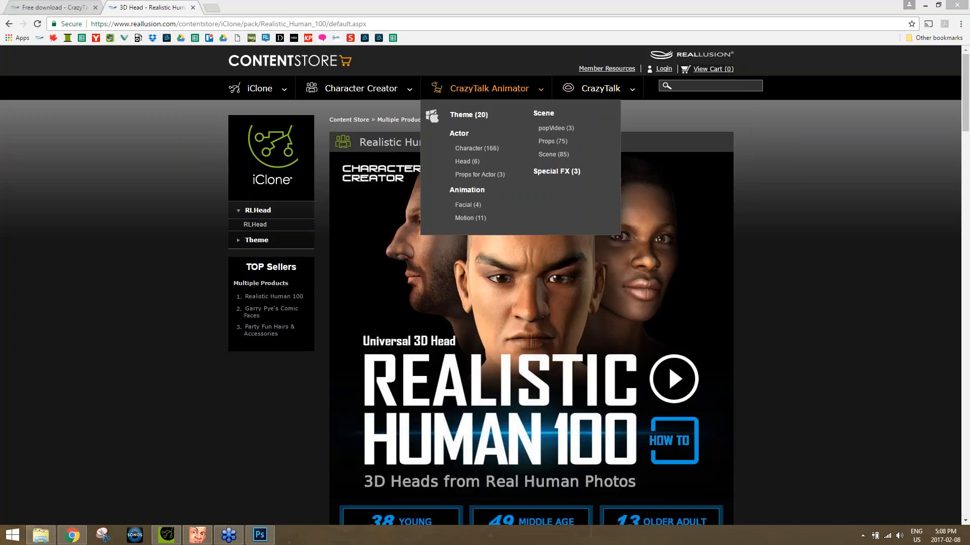
pyautogui.click(606, 89)
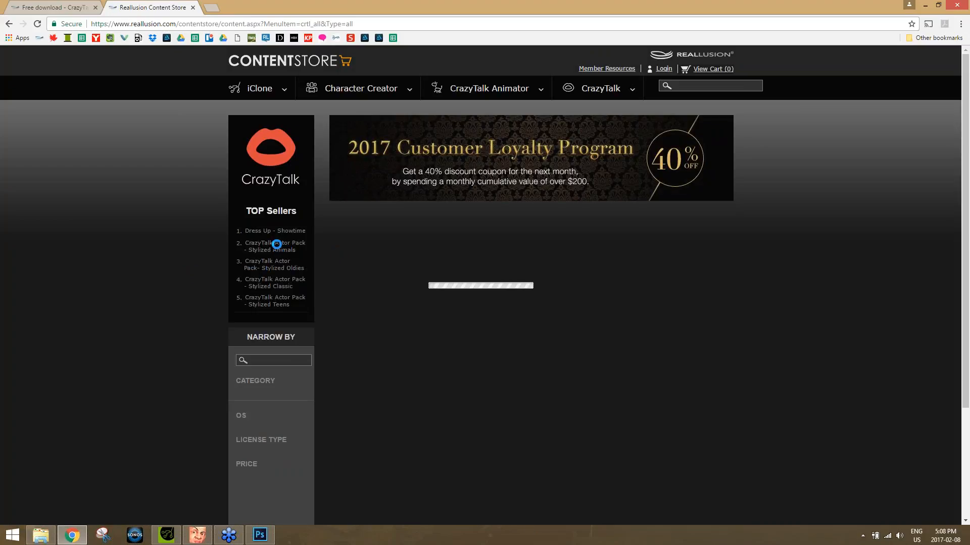
# Open the CrazyTalk Actor Pack - Stylized Animals product page and look through its pictures and description.
pyautogui.click(277, 247)
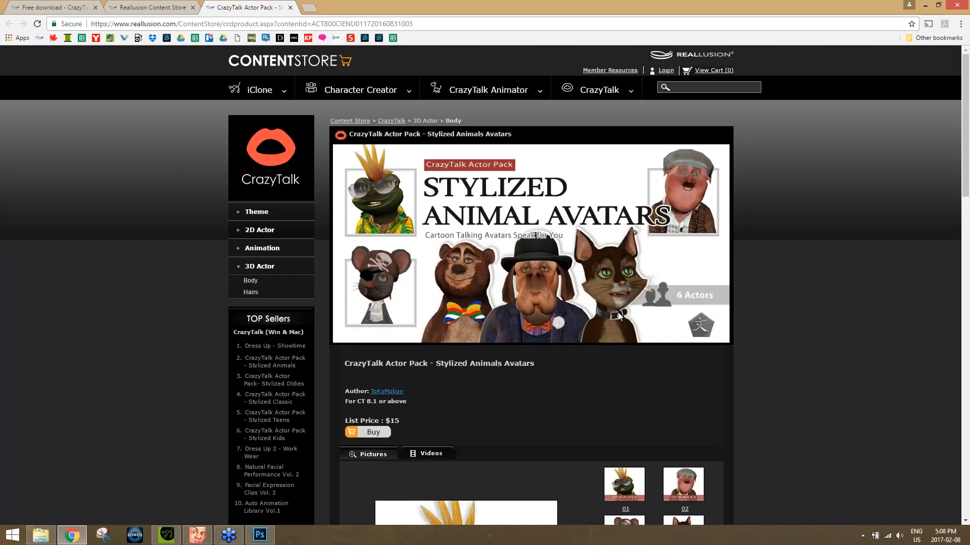
pyautogui.scroll(-5, 771, 279)
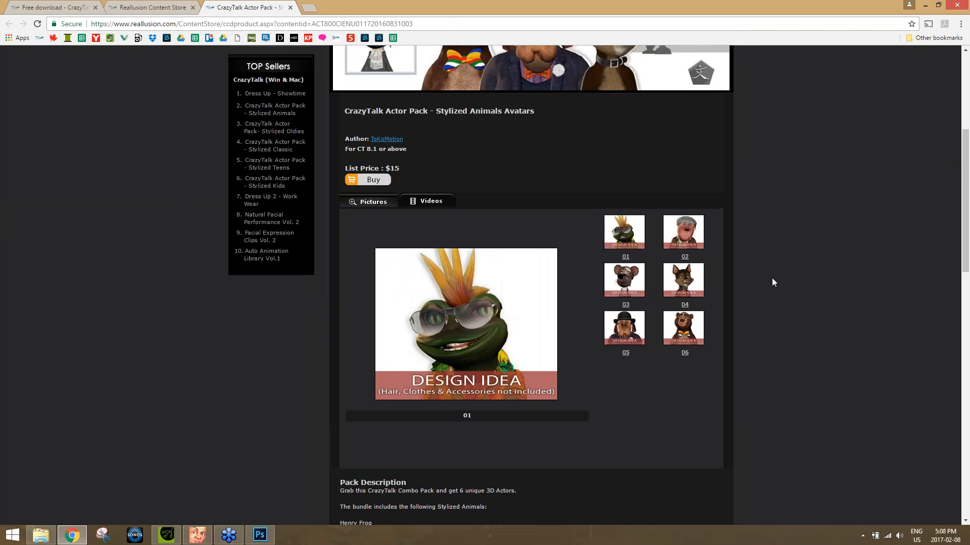
pyautogui.scroll(5, 772, 282)
pyautogui.scroll(-2, 754, 283)
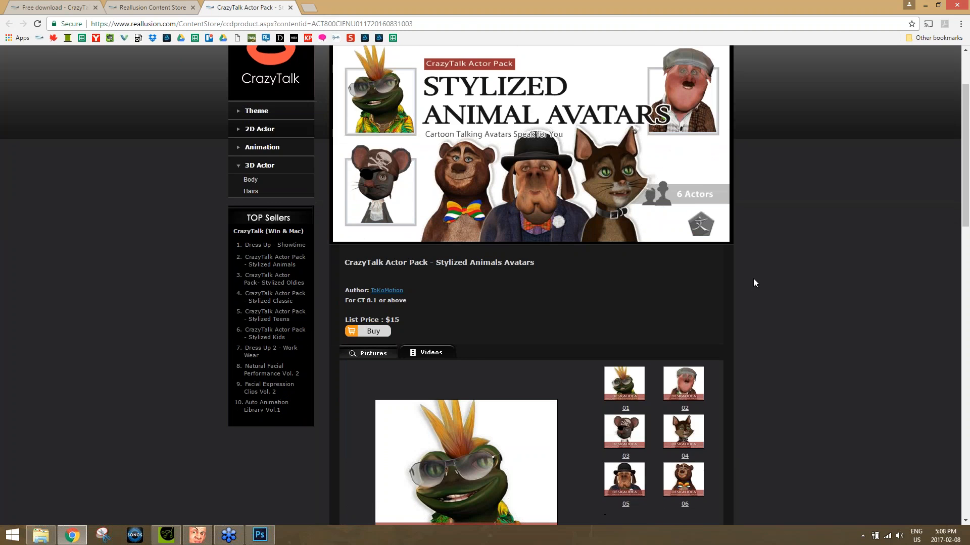
pyautogui.scroll(-3, 755, 283)
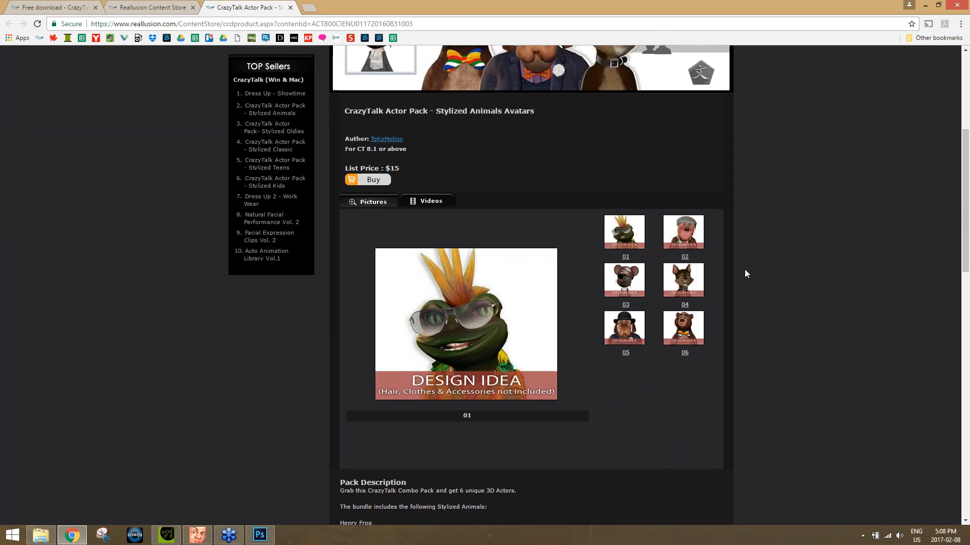
pyautogui.scroll(2, 745, 269)
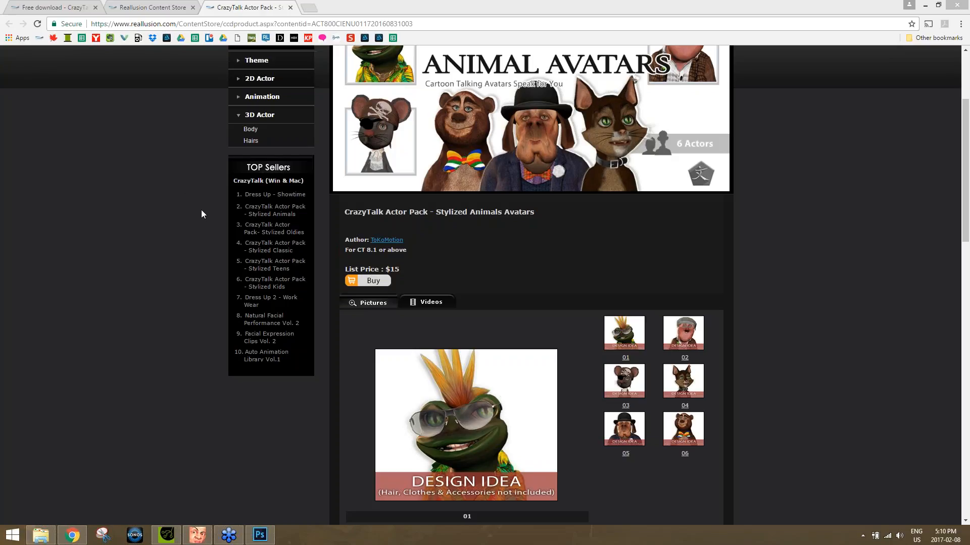
# Return to CrazyTalk 8, close the Auto Motion Settings, and view the actor's teeth settings before closing them.
pyautogui.click(197, 535)
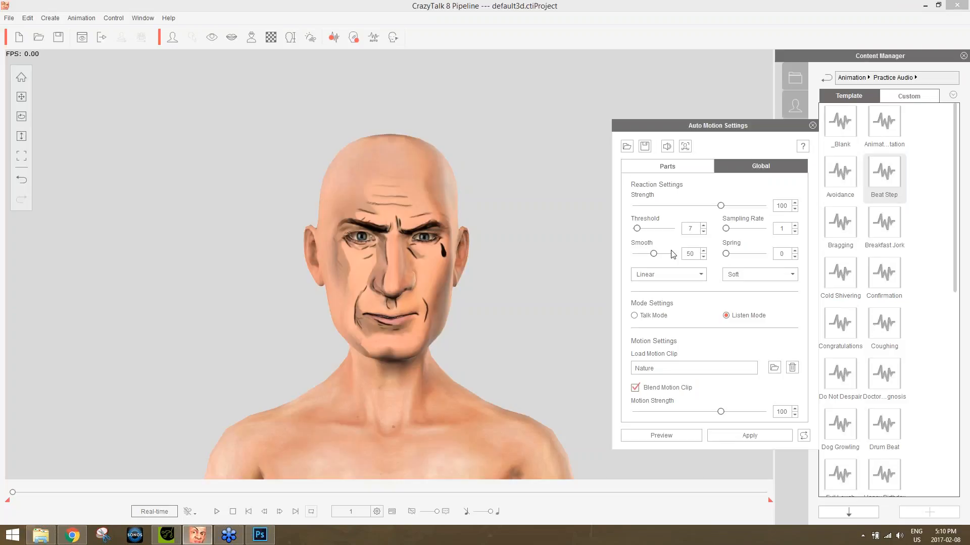
pyautogui.click(812, 125)
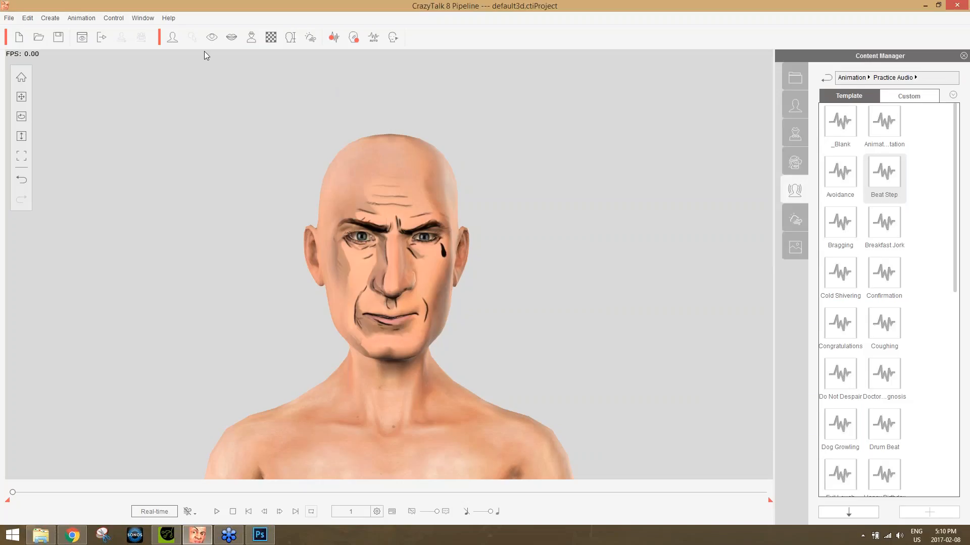
pyautogui.click(237, 41)
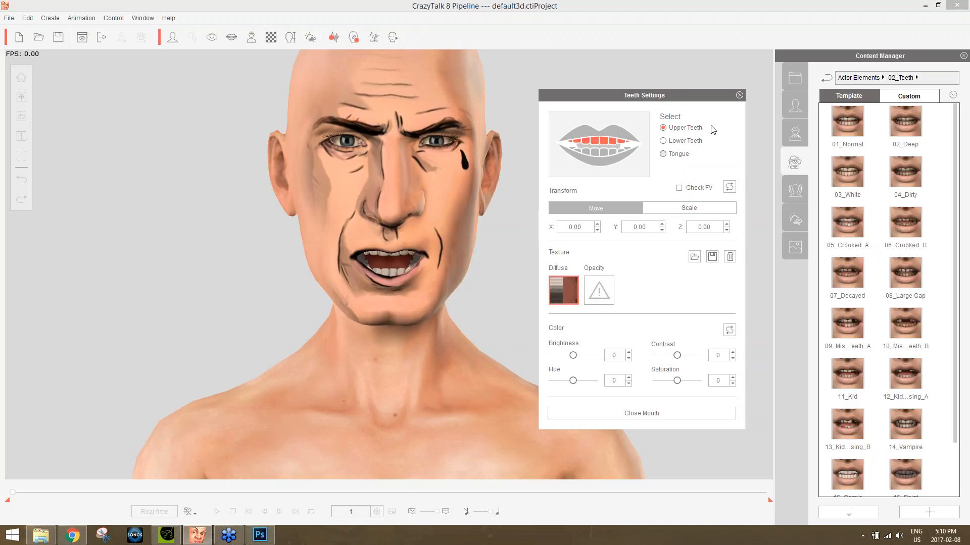
pyautogui.click(739, 94)
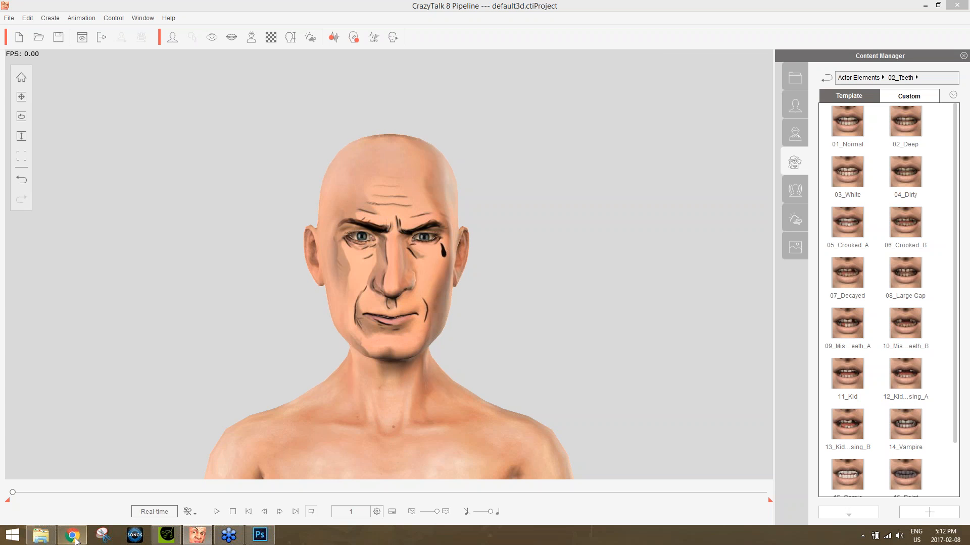
# Switch to Chrome and load reallusion.com in place of the CrazyTalk 8 version comparison page.
pyautogui.click(73, 535)
pyautogui.click(127, 6)
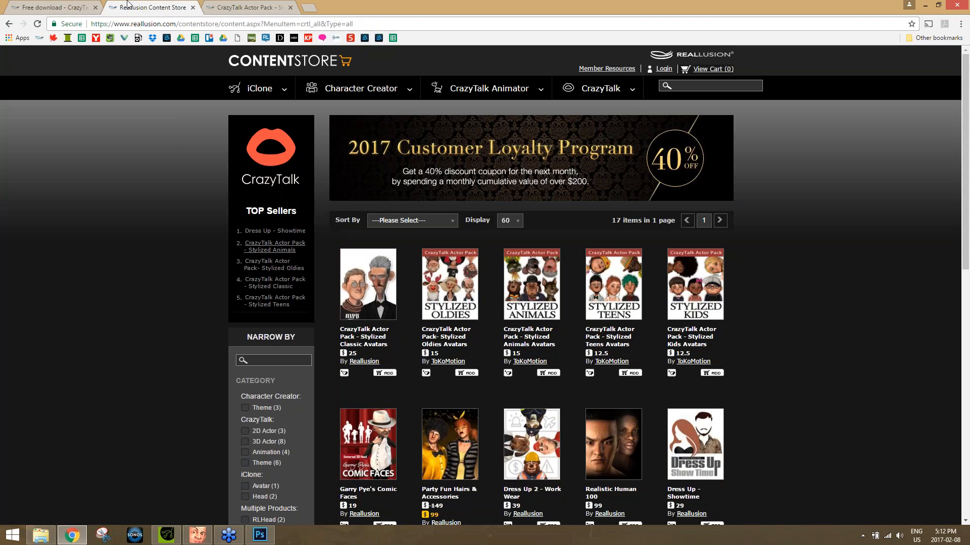
pyautogui.click(92, 8)
pyautogui.click(358, 23)
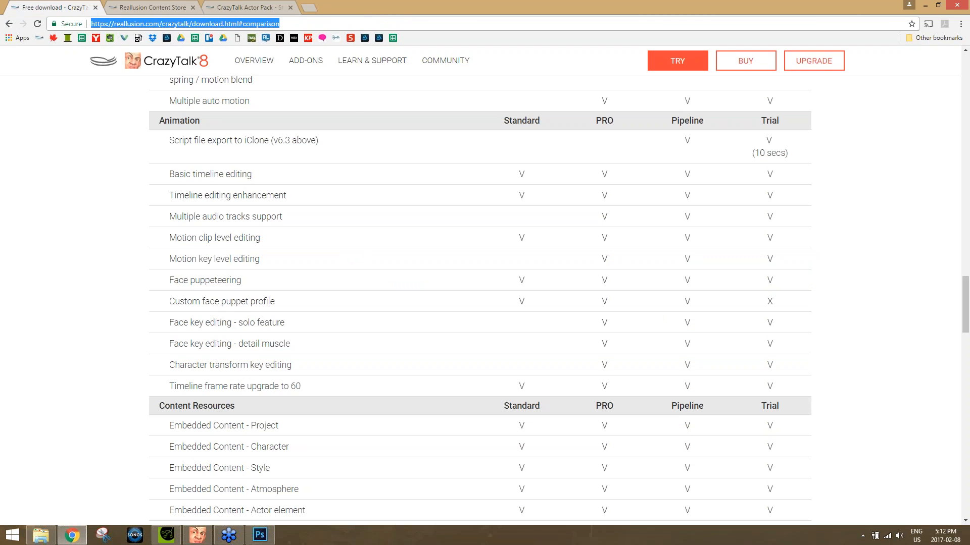
pyautogui.write('reallusion.com')
pyautogui.press('Return')
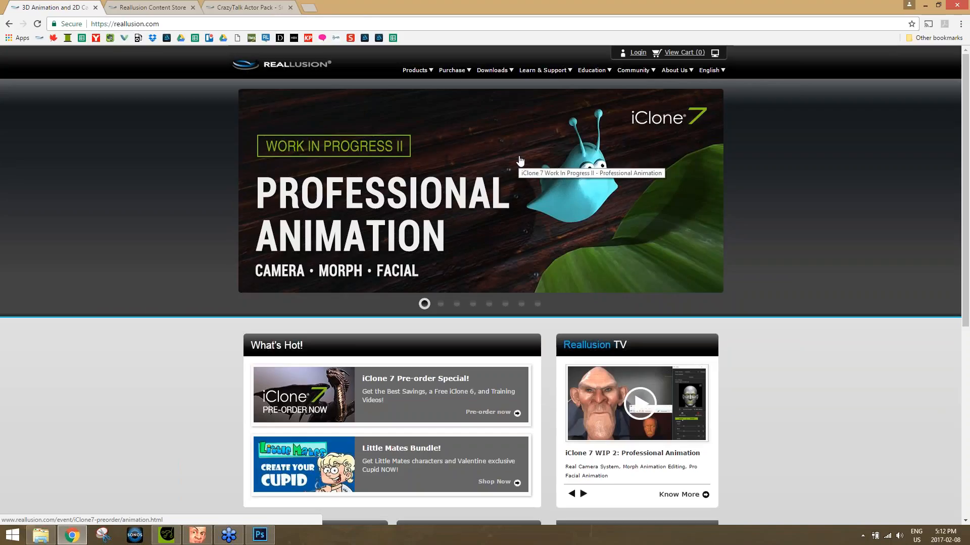
# Try to open Reallusion's Customer Service page, return from the member login to the homepage, and show the learning and support options.
pyautogui.moveTo(634, 70)
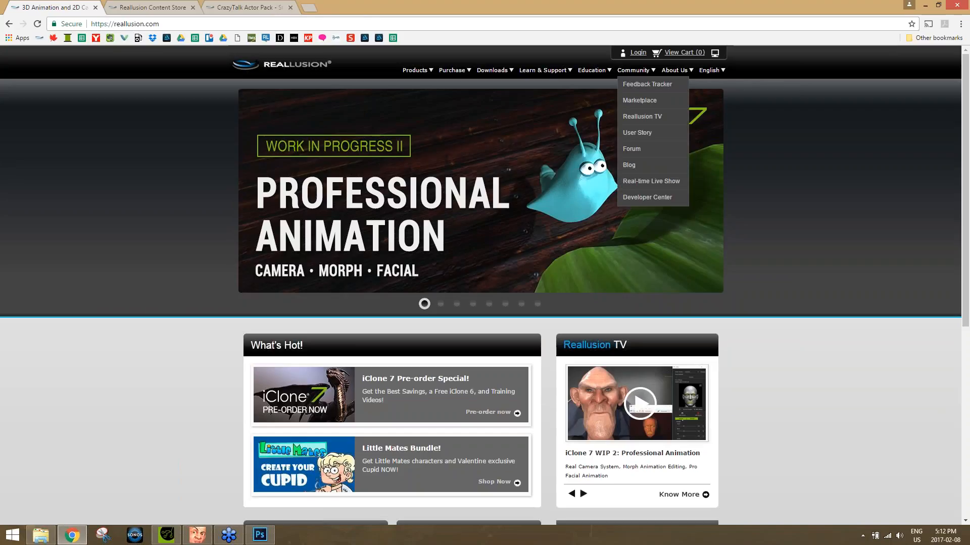
pyautogui.moveTo(560, 71)
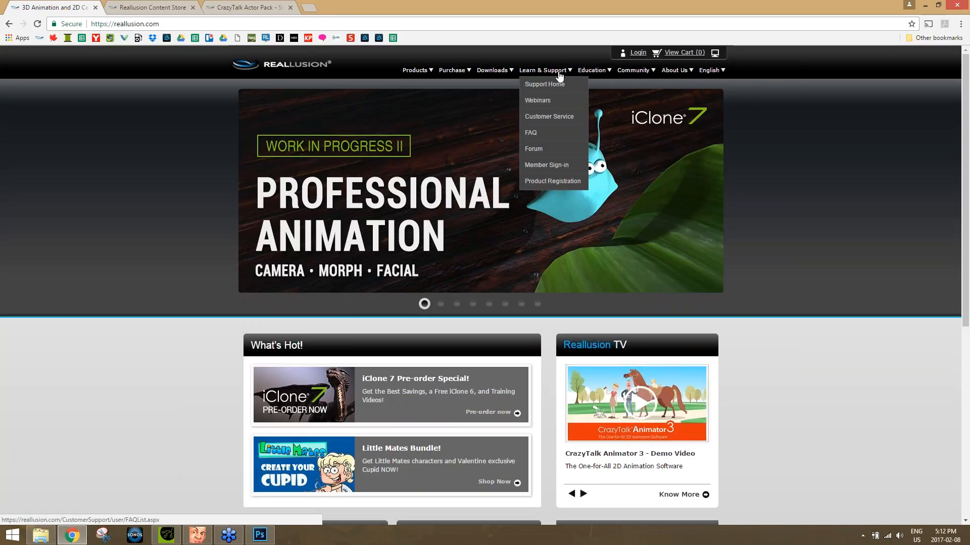
pyautogui.click(555, 121)
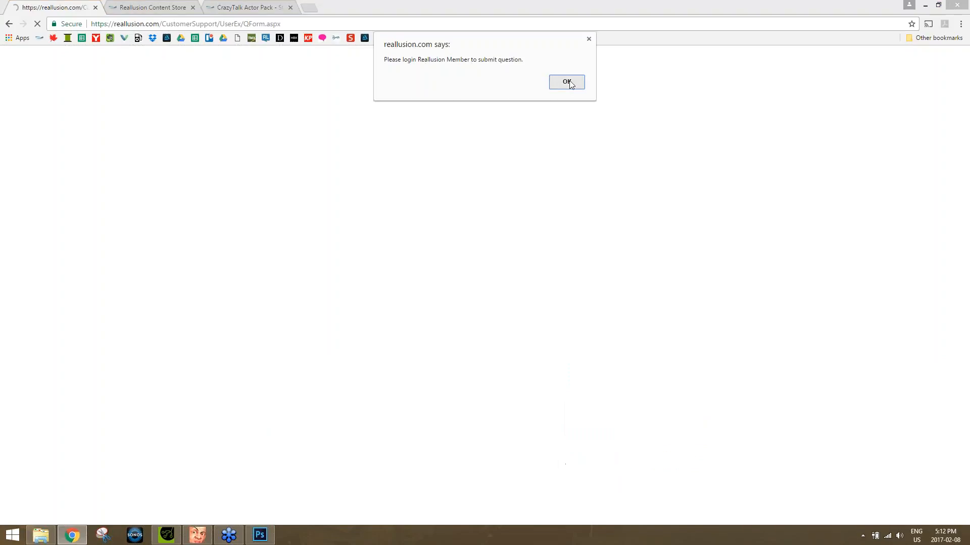
pyautogui.click(566, 82)
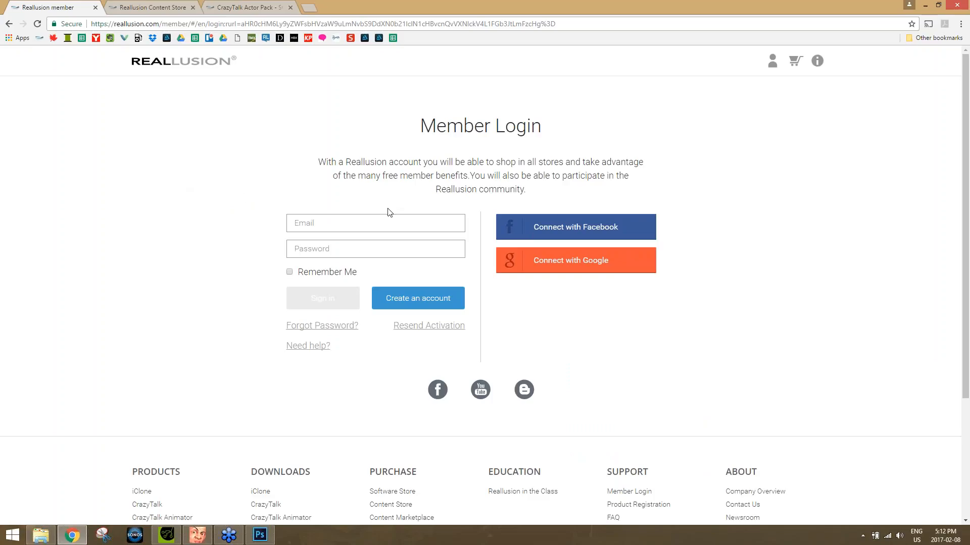
pyautogui.click(9, 24)
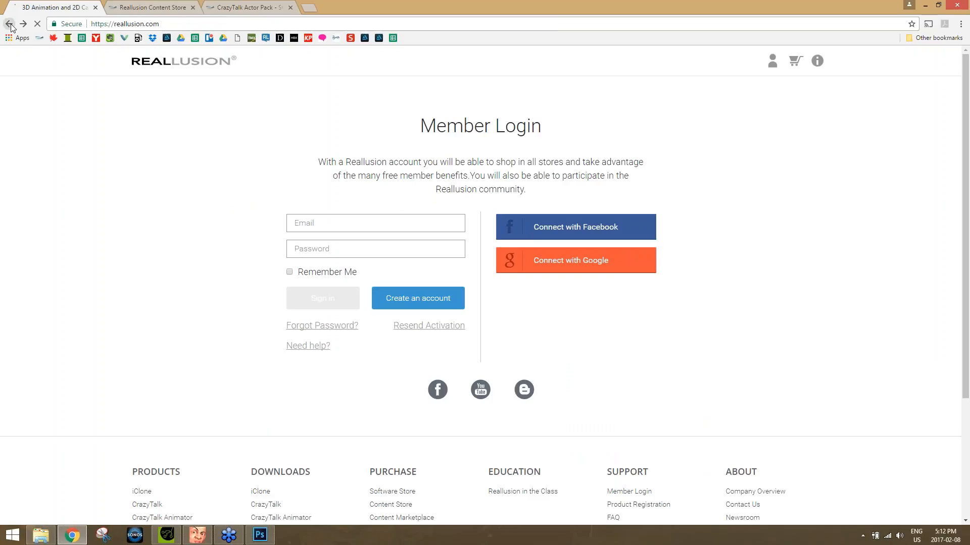
pyautogui.moveTo(543, 71)
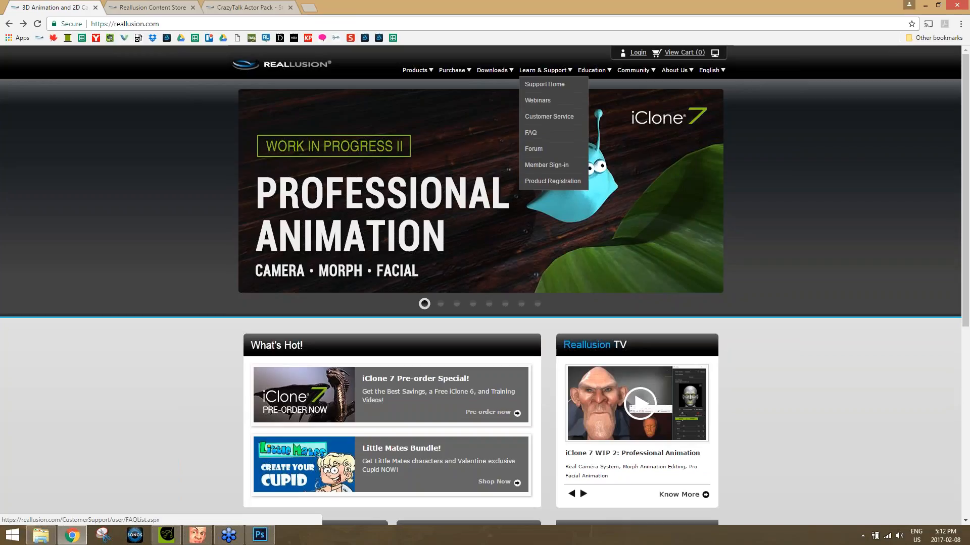